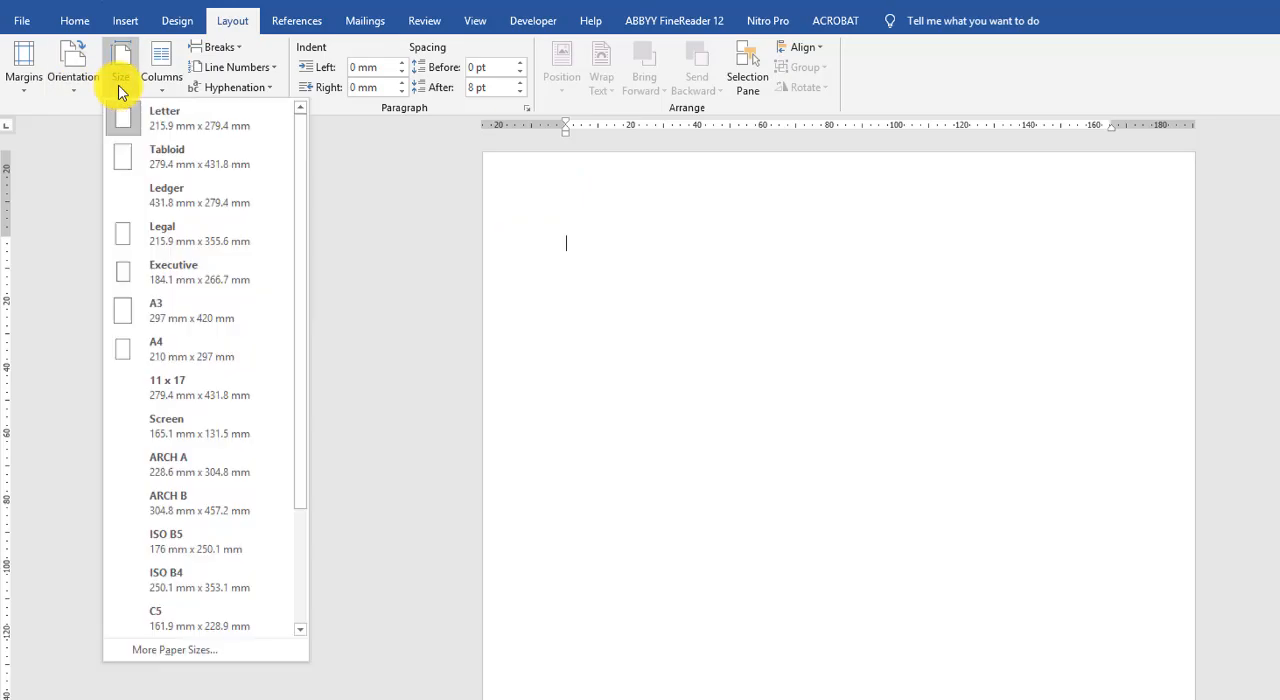
- Apply the Narrow margin preset to the Letter-size page
click(123, 80)
click(28, 88)
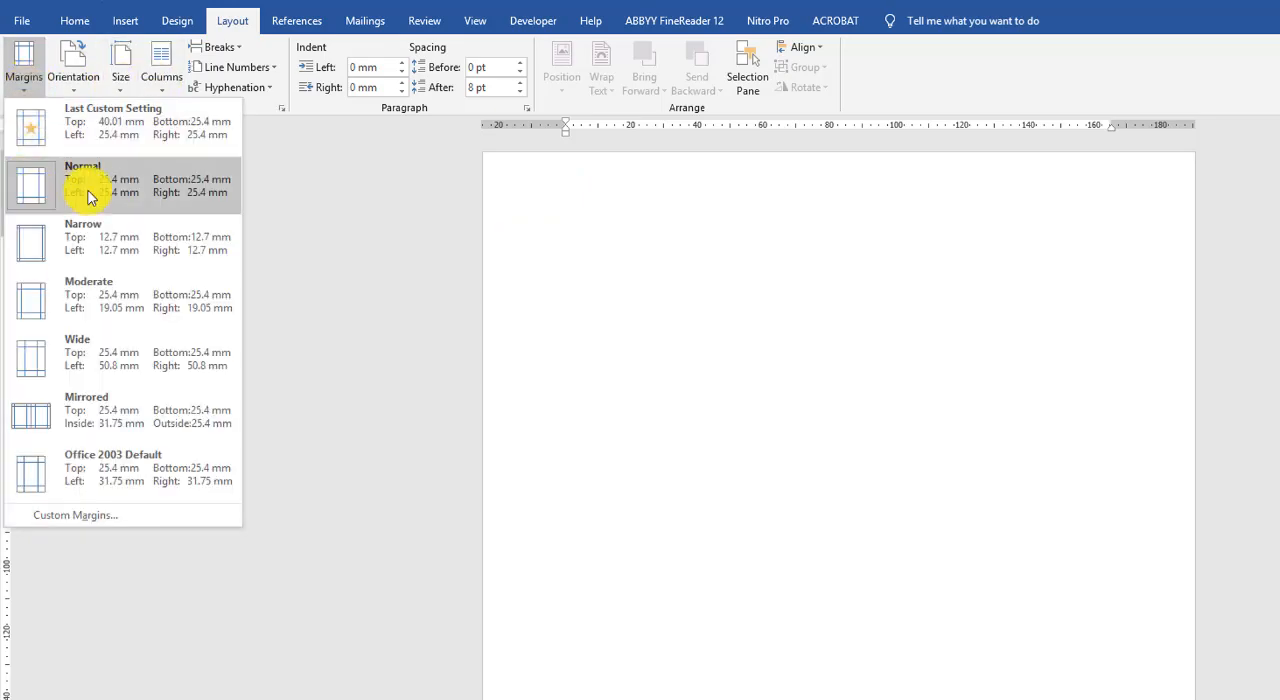
click(30, 240)
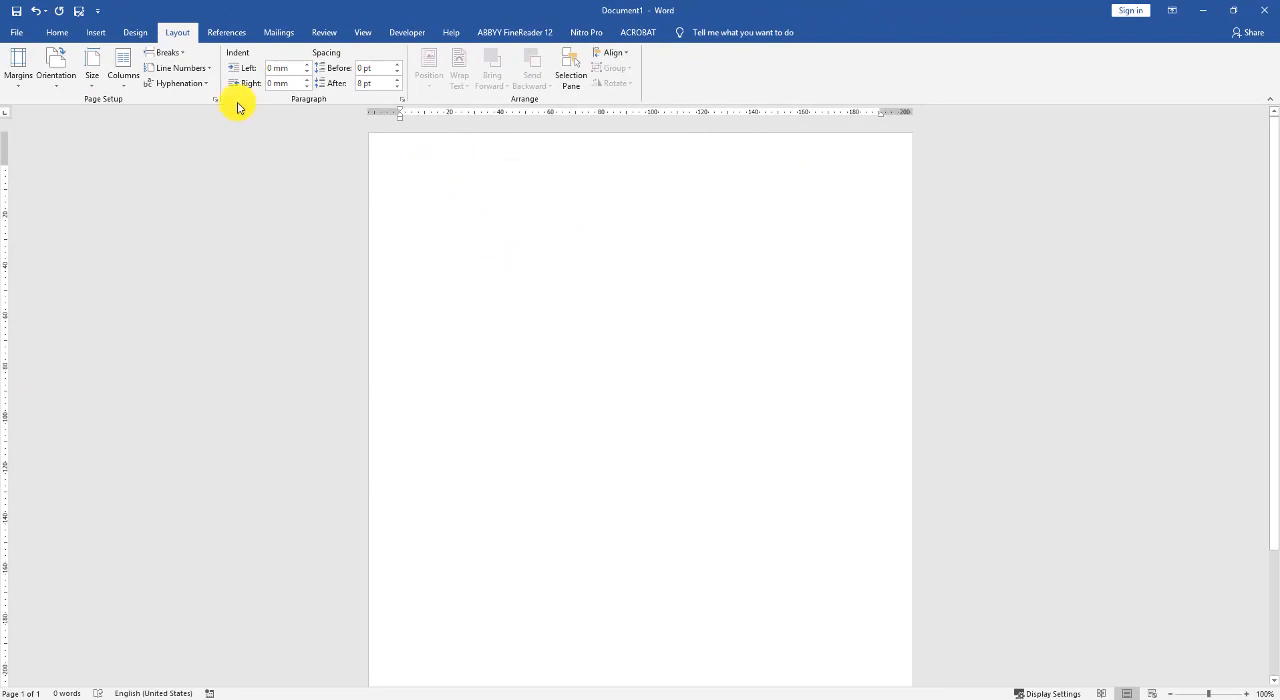
click(57, 32)
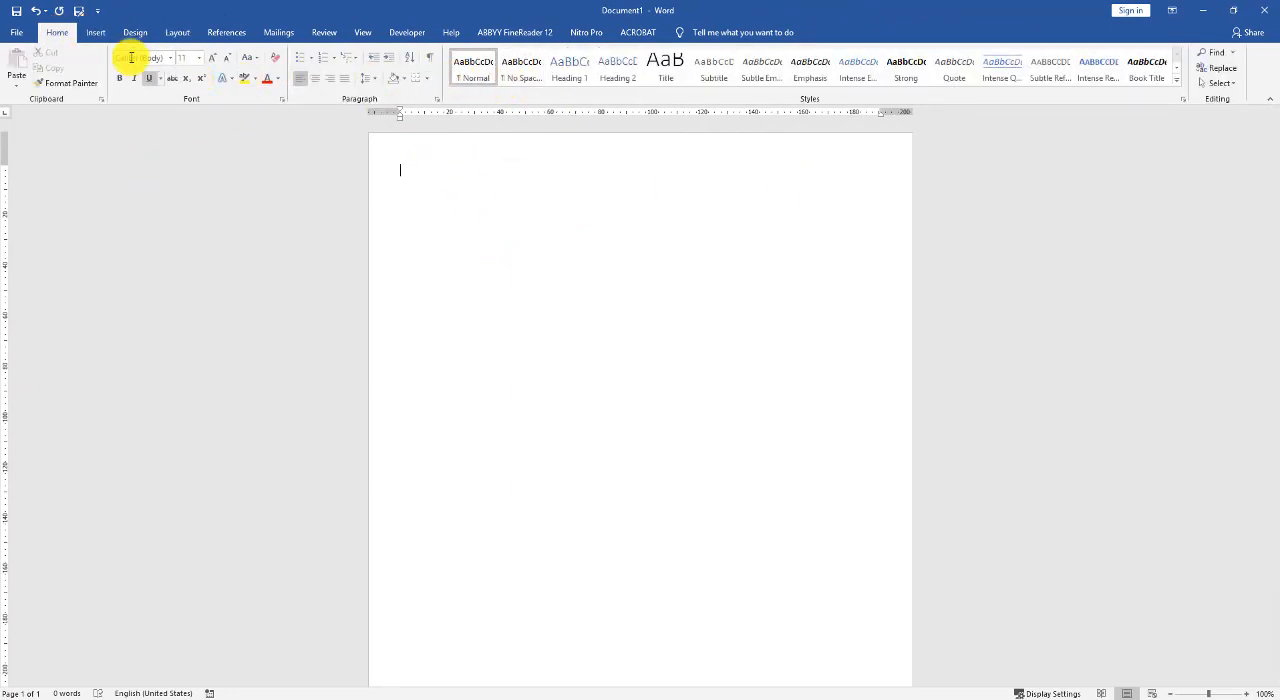
- Insert a rectangle banner along the page's upper edge, stretched to the full page width and about 24 mm high
click(95, 32)
click(208, 88)
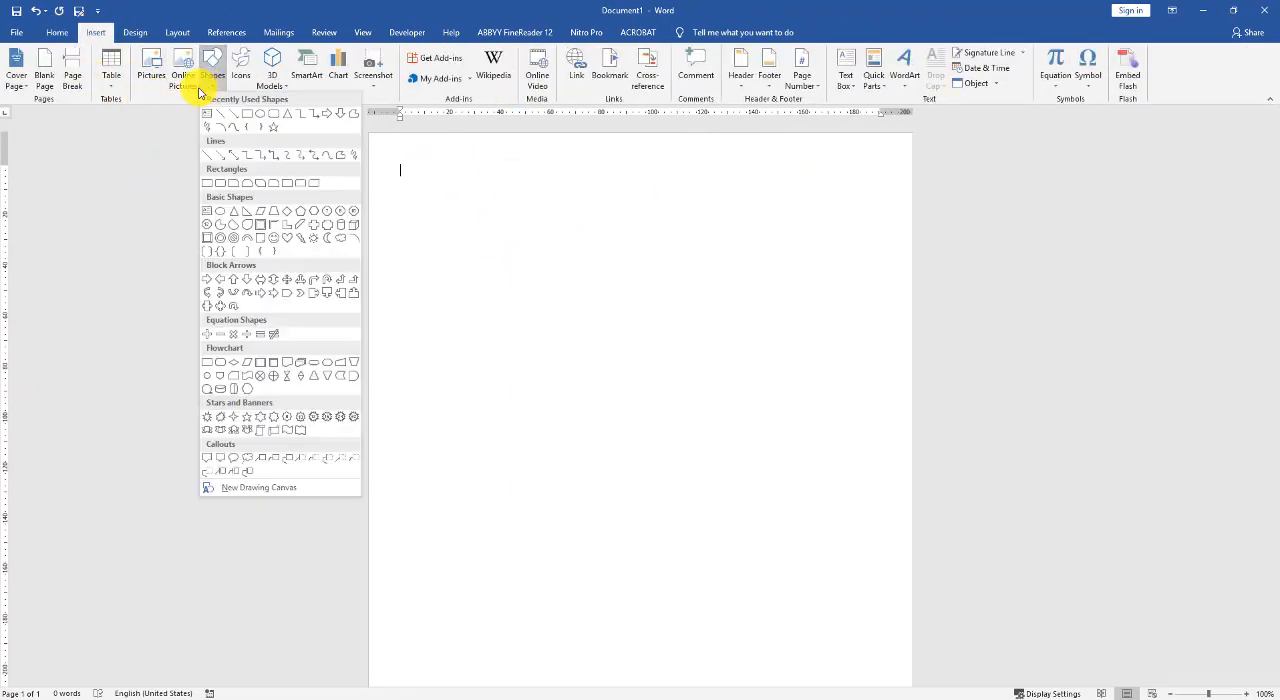
click(247, 117)
drag(378, 150, 900, 216)
drag(380, 183, 366, 183)
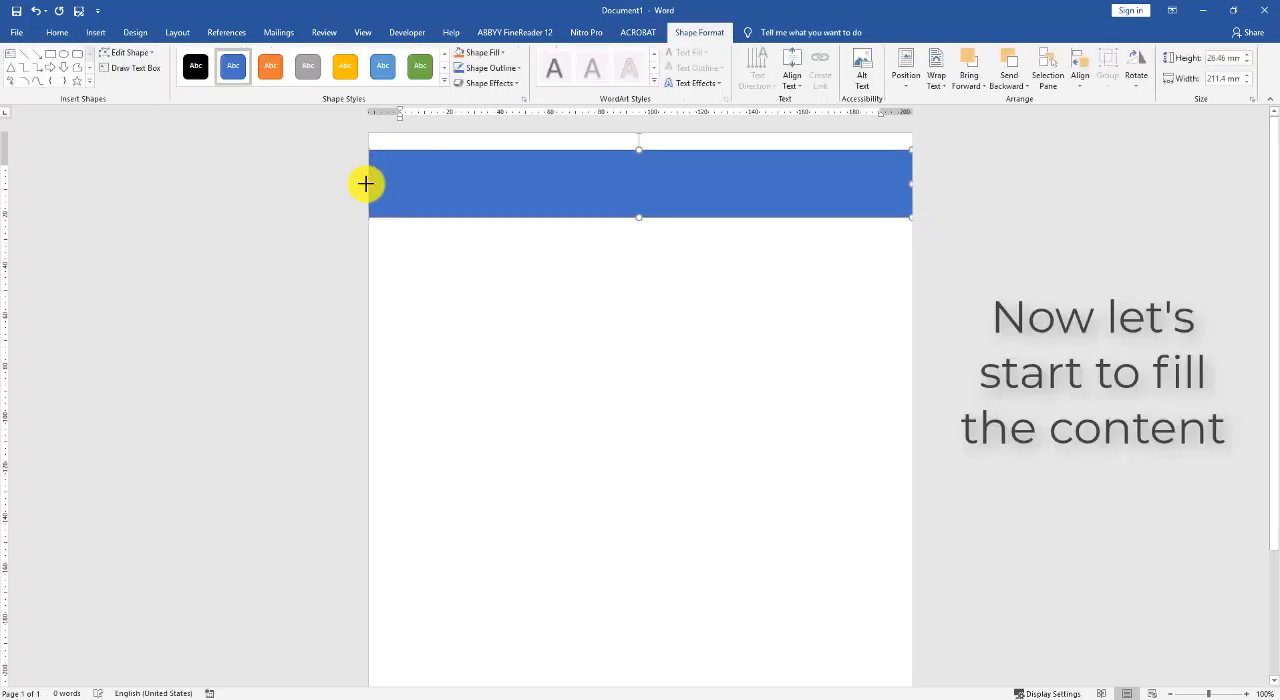
drag(641, 149, 640, 132)
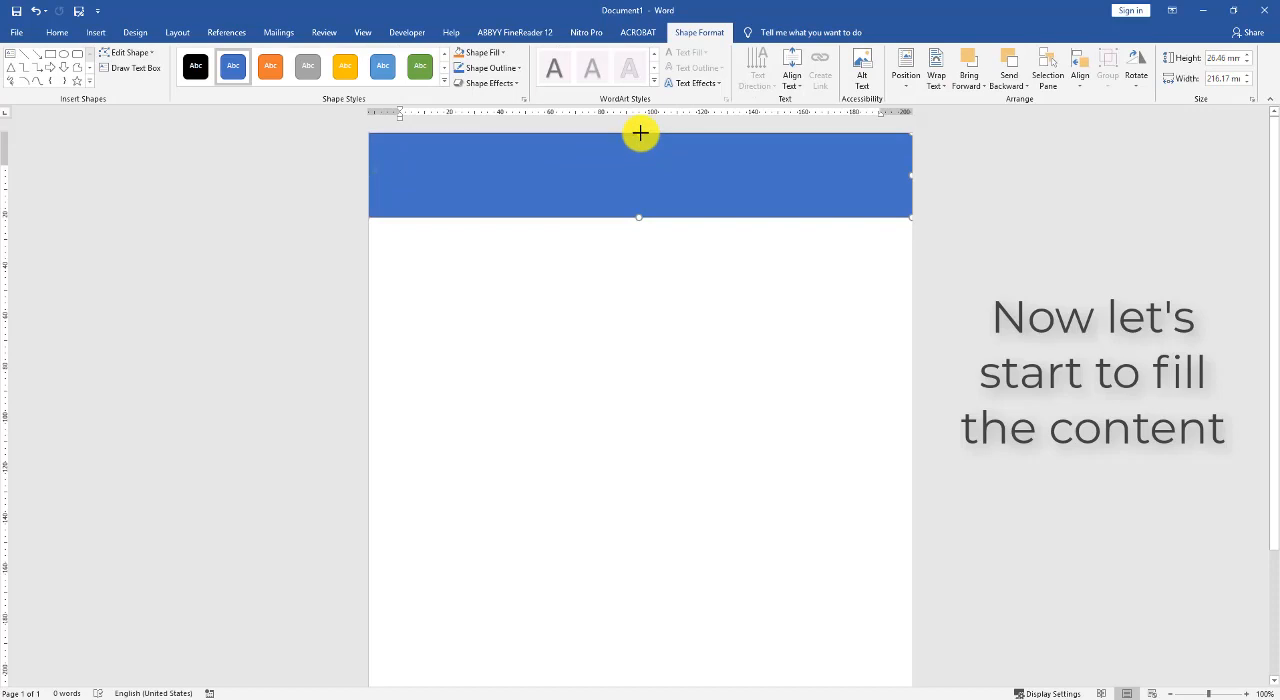
drag(644, 221, 637, 193)
- Format the banner rectangle with a solid light blue fill and no outline
right_click(642, 183)
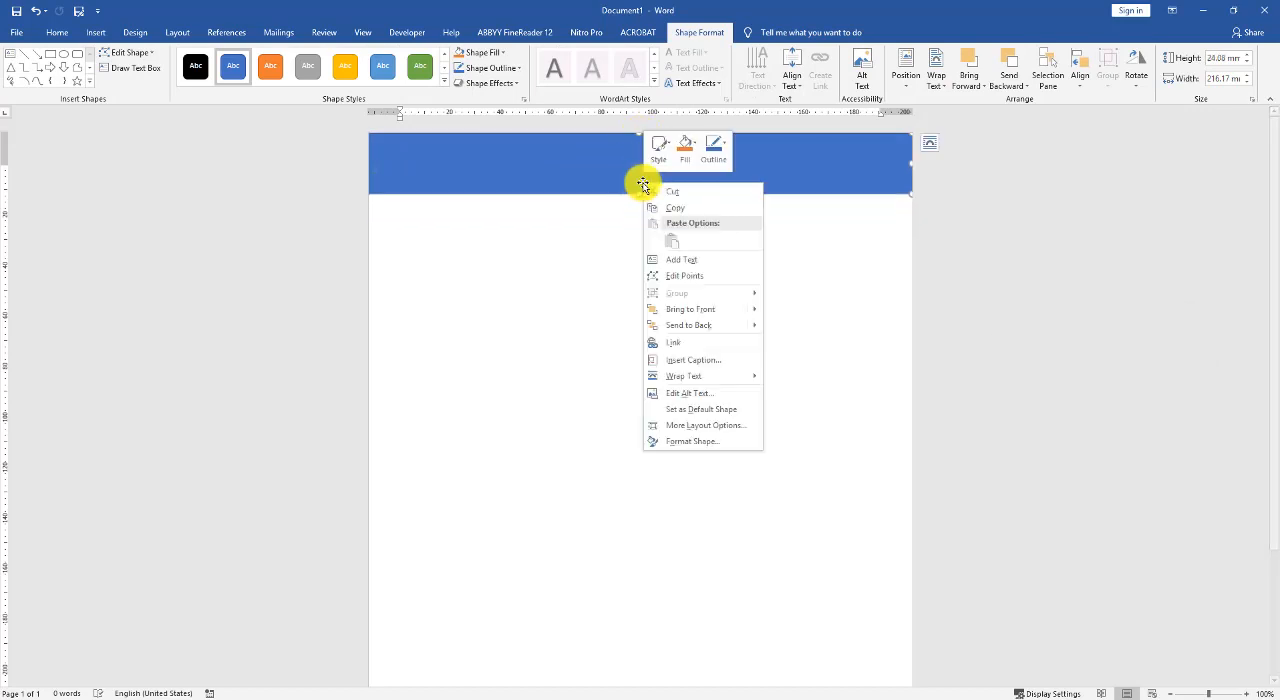
click(721, 439)
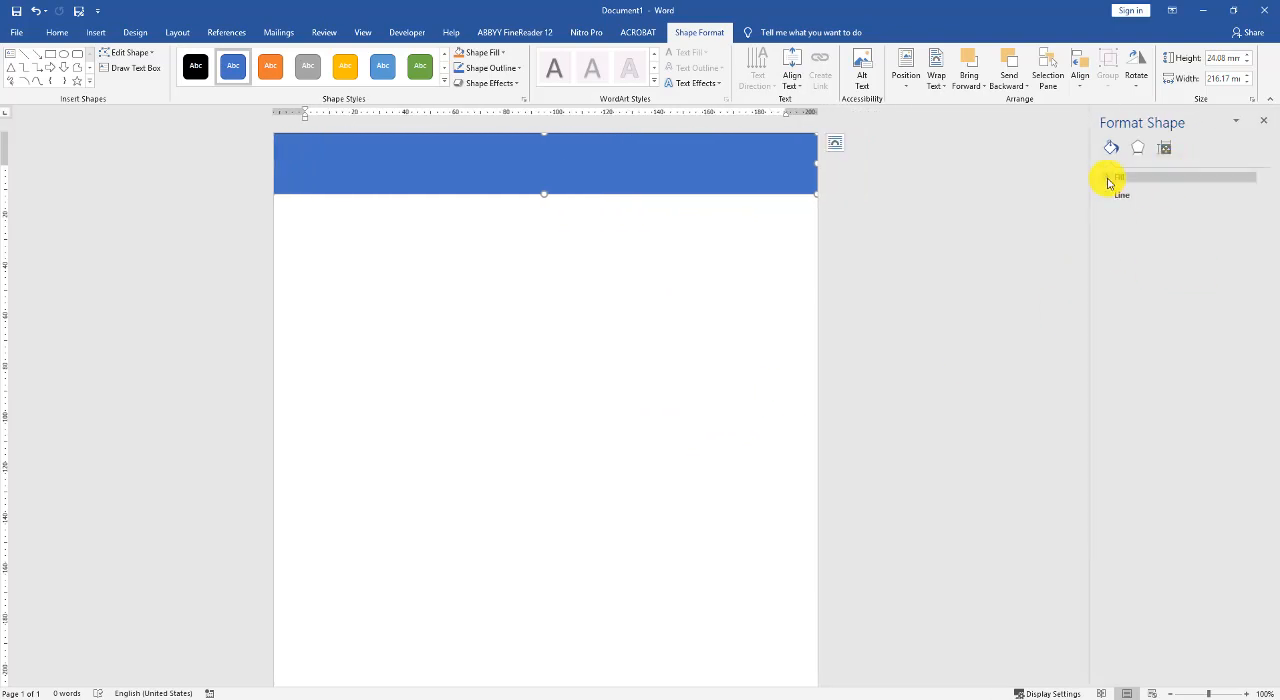
click(1113, 178)
click(1242, 283)
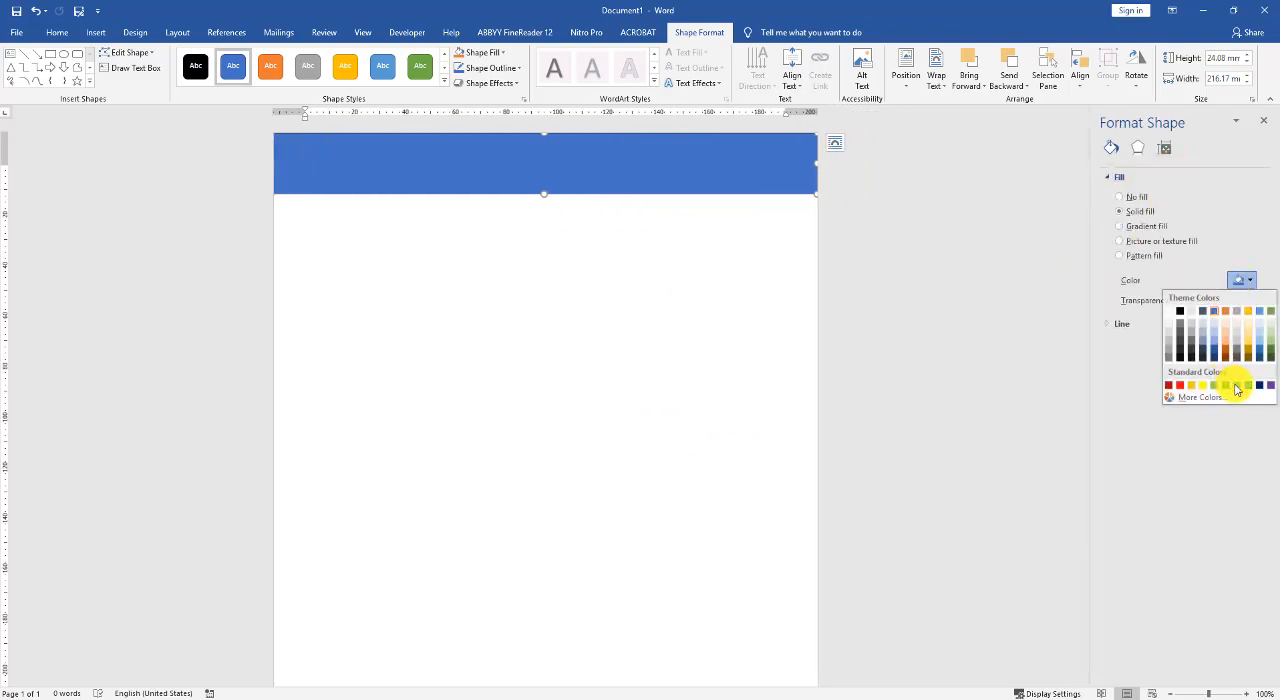
click(1236, 386)
click(1120, 328)
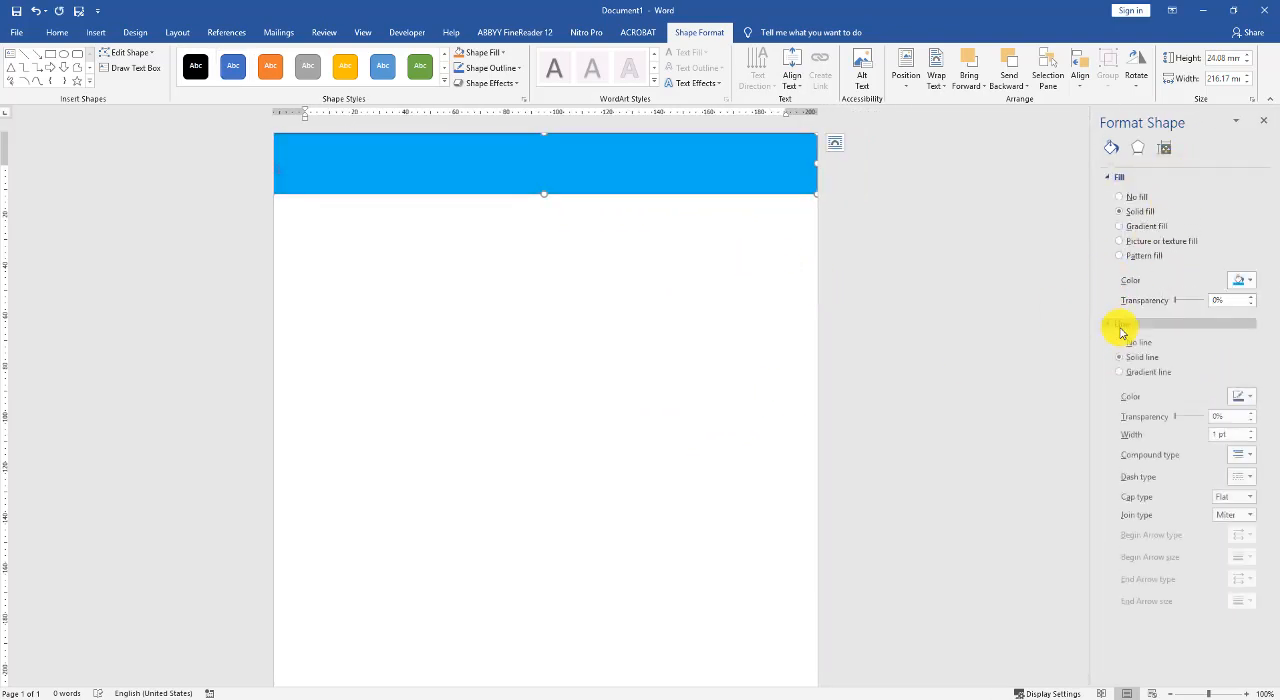
click(1137, 343)
click(750, 280)
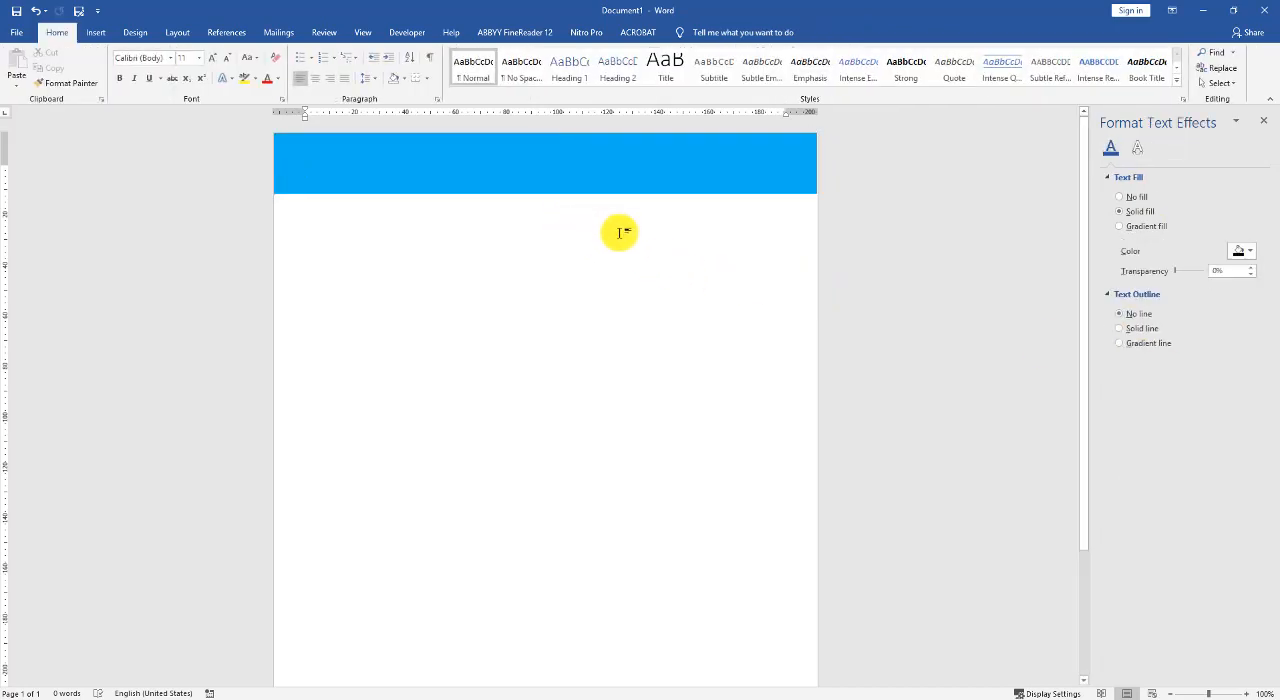
- Insert a simple text box over the blue banner and replace its placeholder text with the person's full name in capitals
click(96, 33)
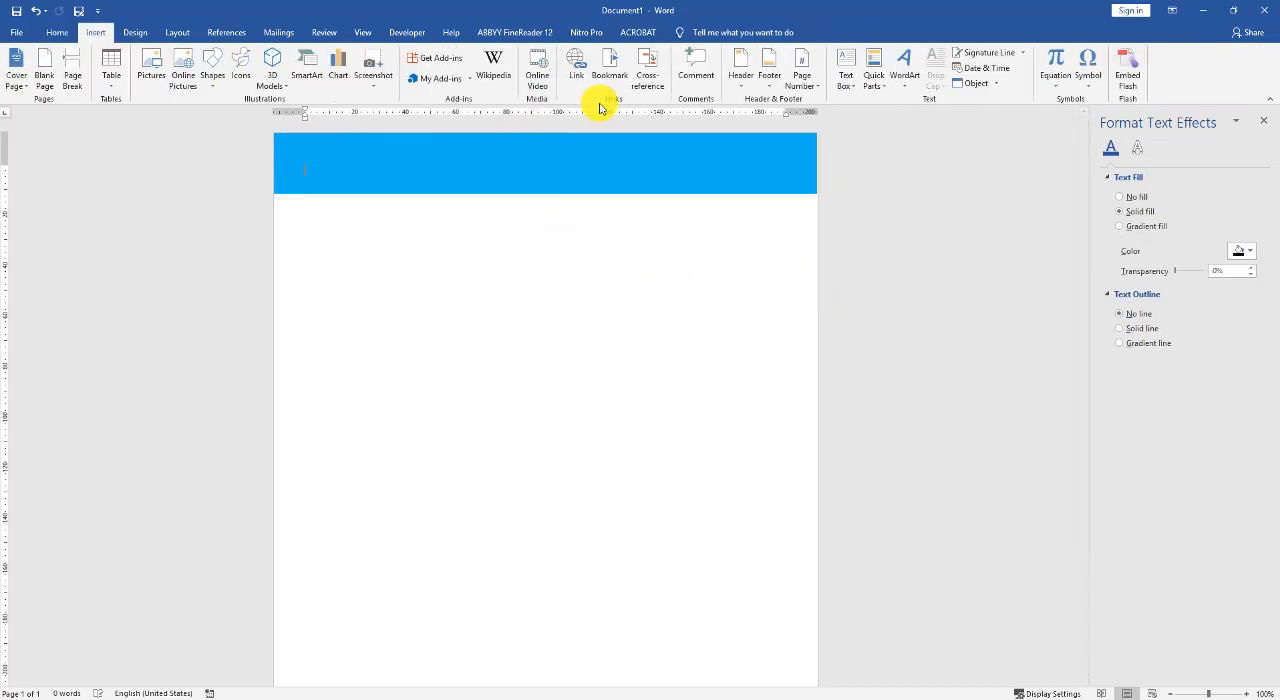
click(846, 70)
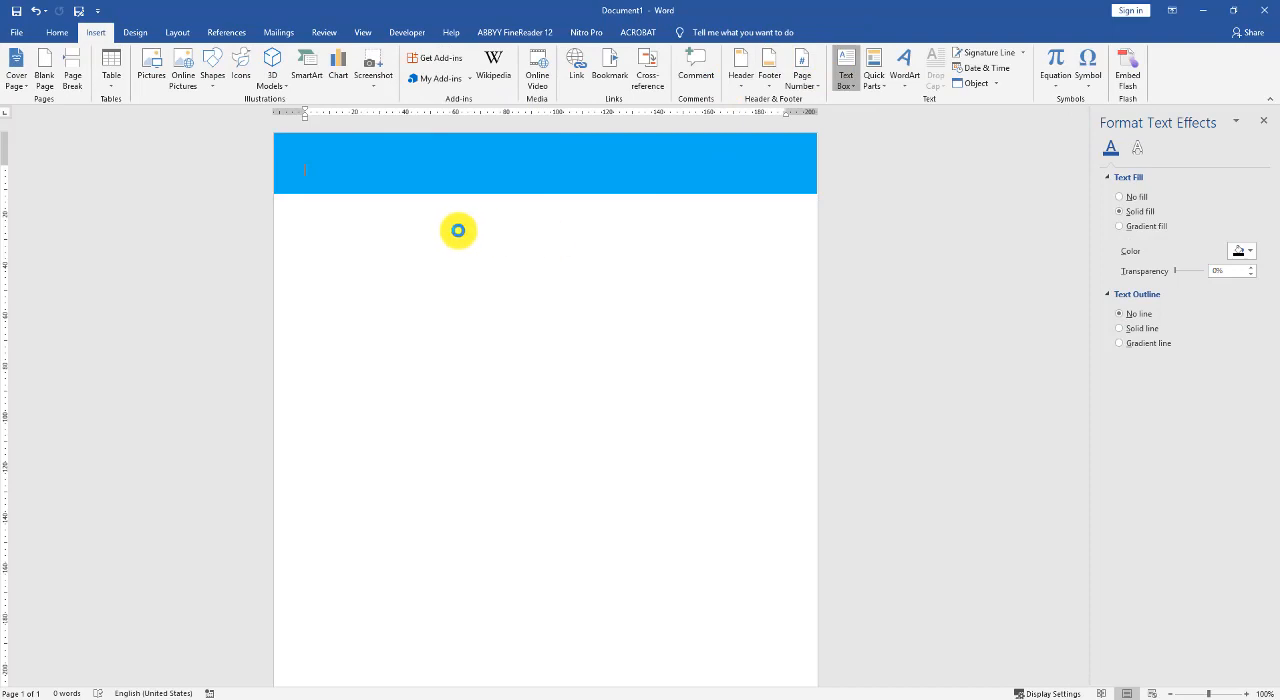
click(884, 170)
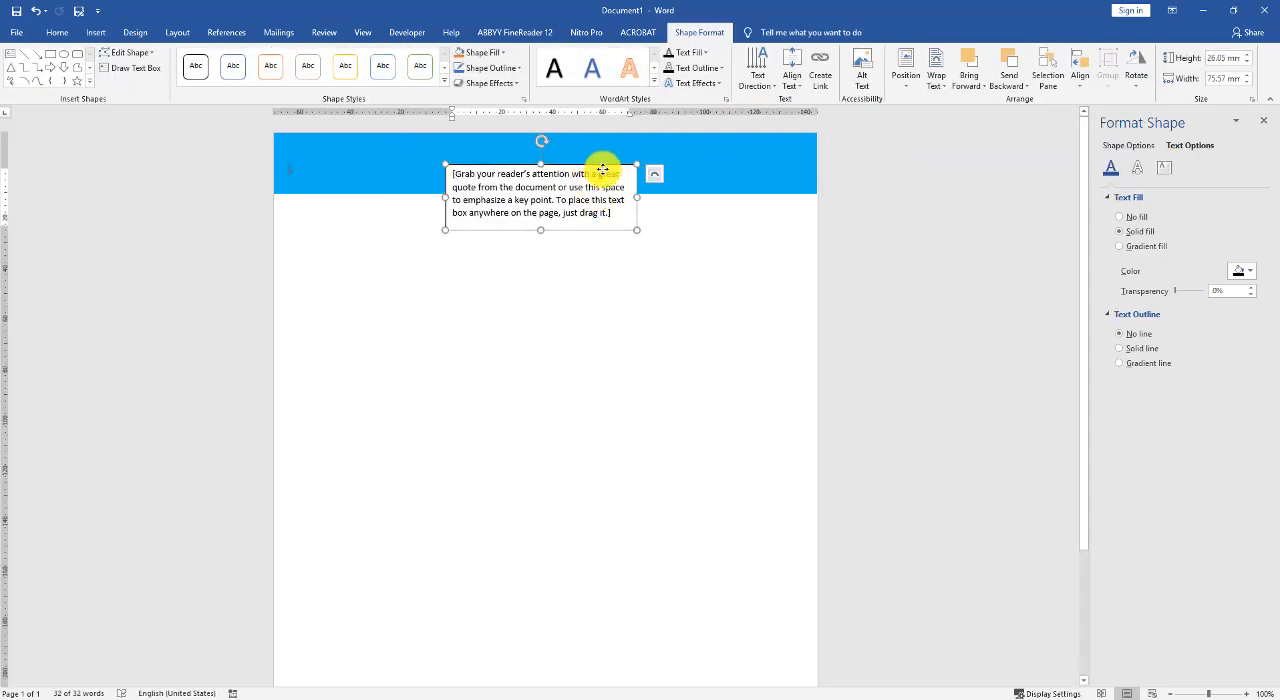
click(657, 176)
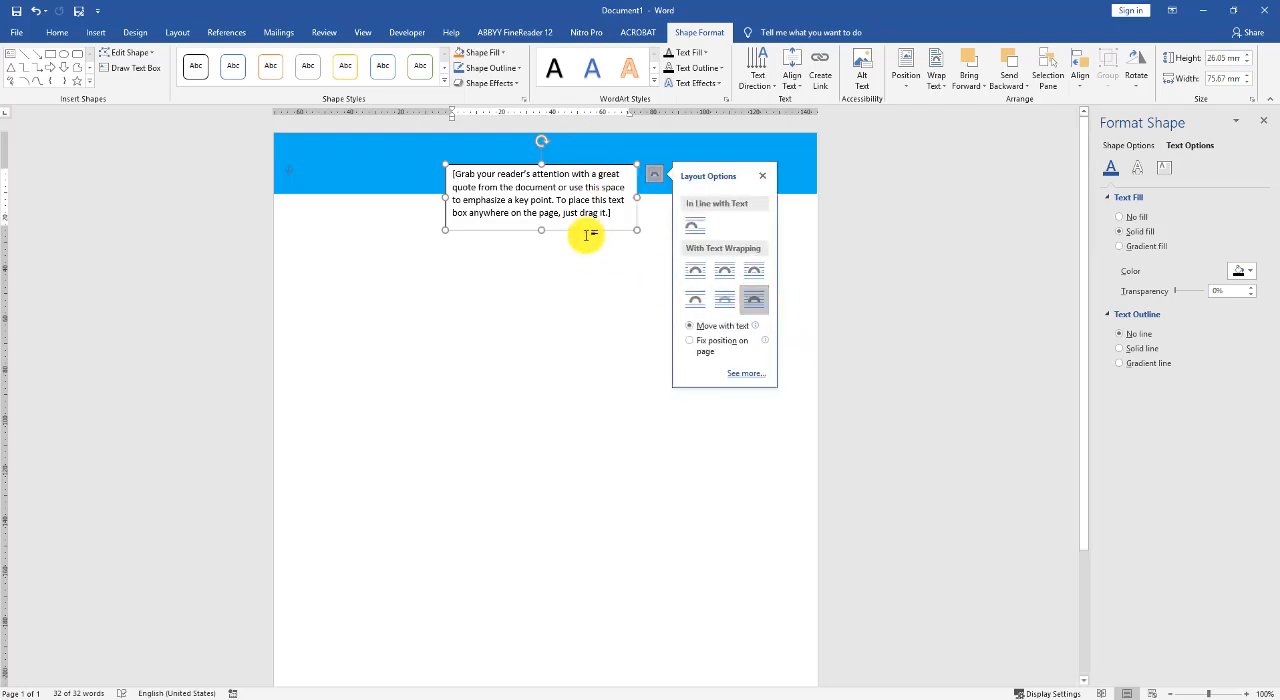
mouse_move(590, 226)
mouse_down()
mouse_move(583, 246)
mouse_move(586, 223)
mouse_move(606, 220)
mouse_move(582, 218)
mouse_up()
click(572, 188)
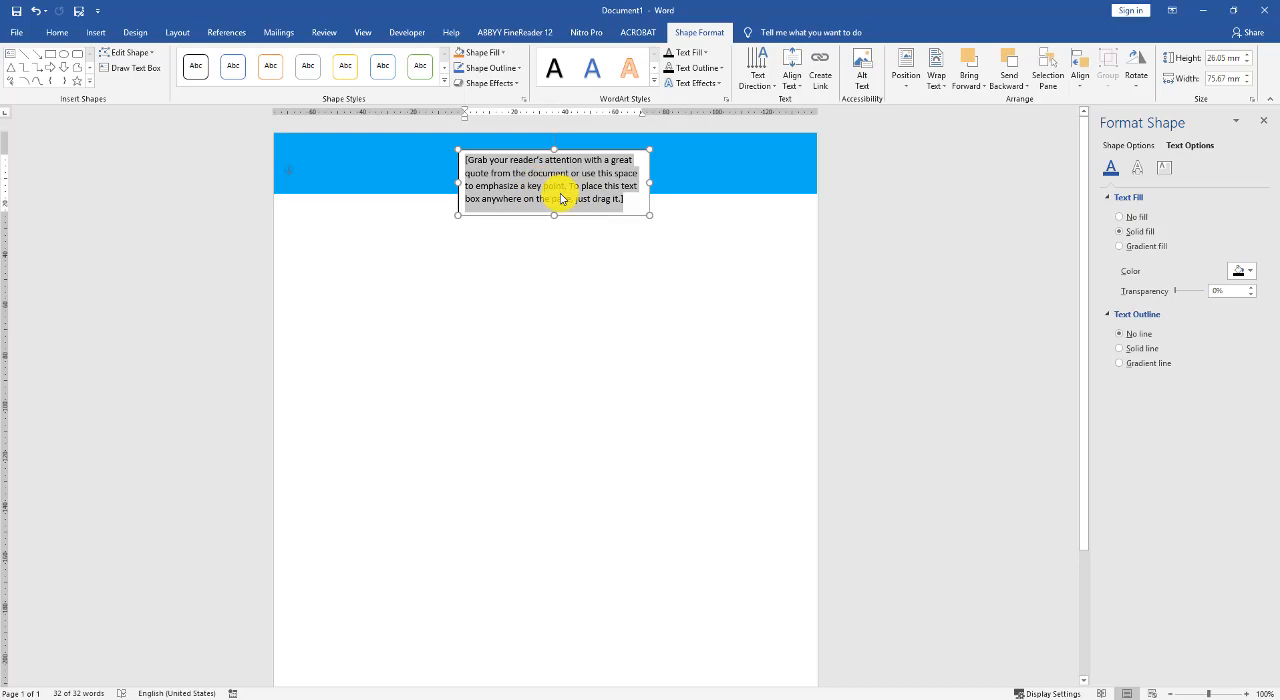
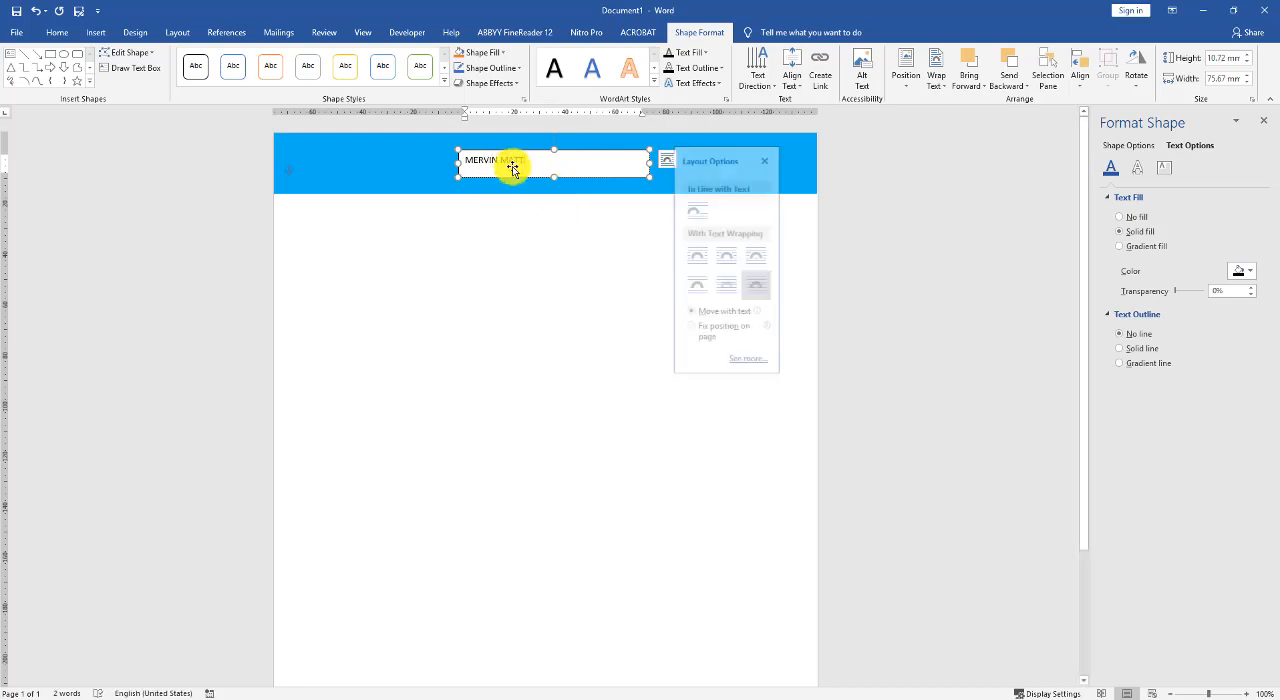
- Make the name in the text box bold and center it
drag(531, 163, 450, 165)
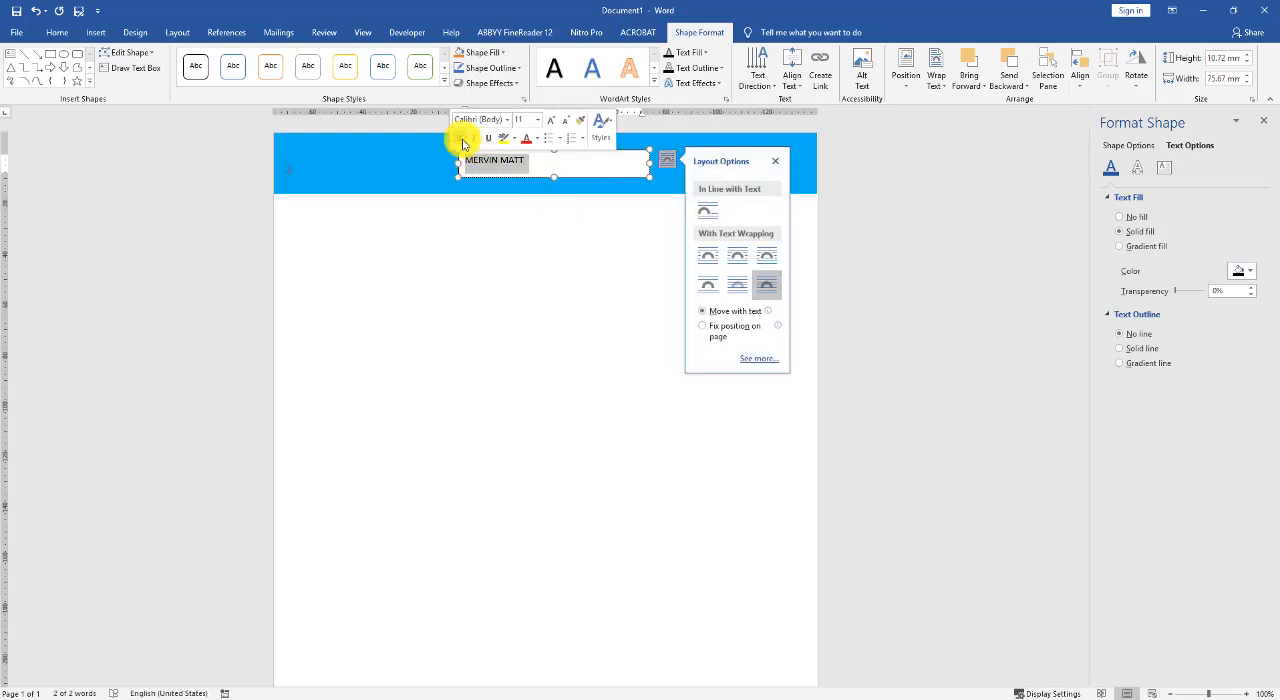
click(57, 32)
click(310, 78)
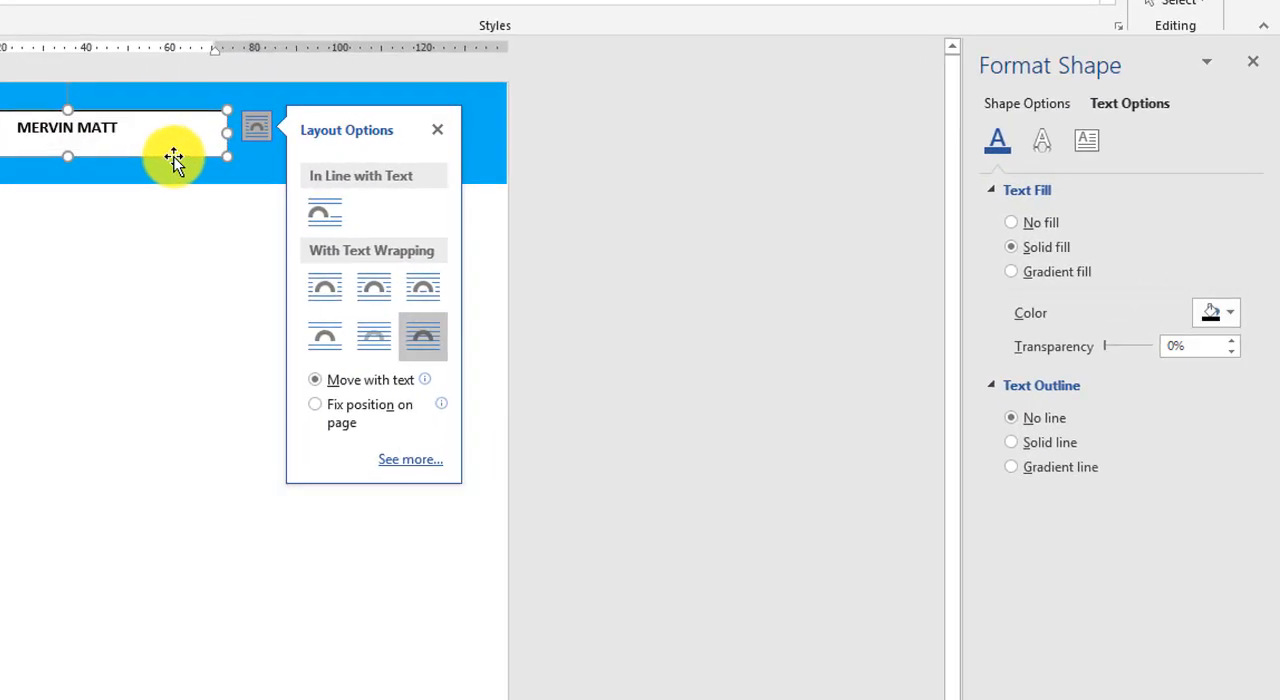
click(1133, 218)
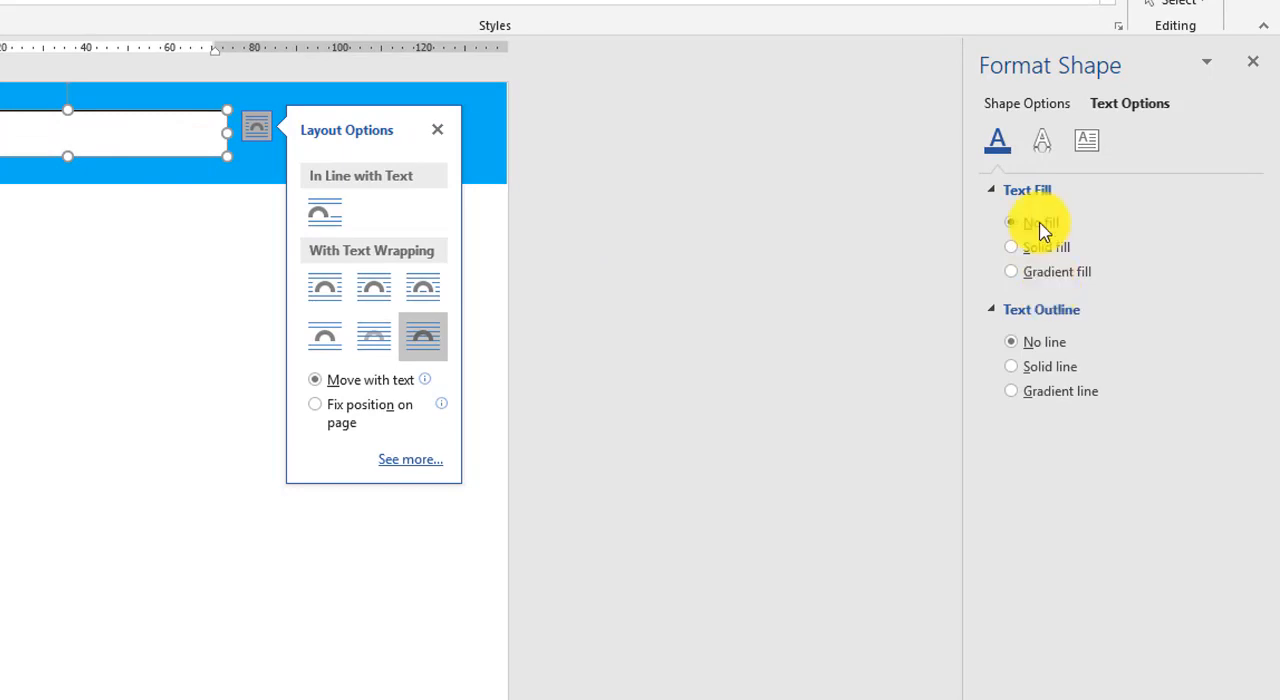
click(1040, 247)
click(1087, 140)
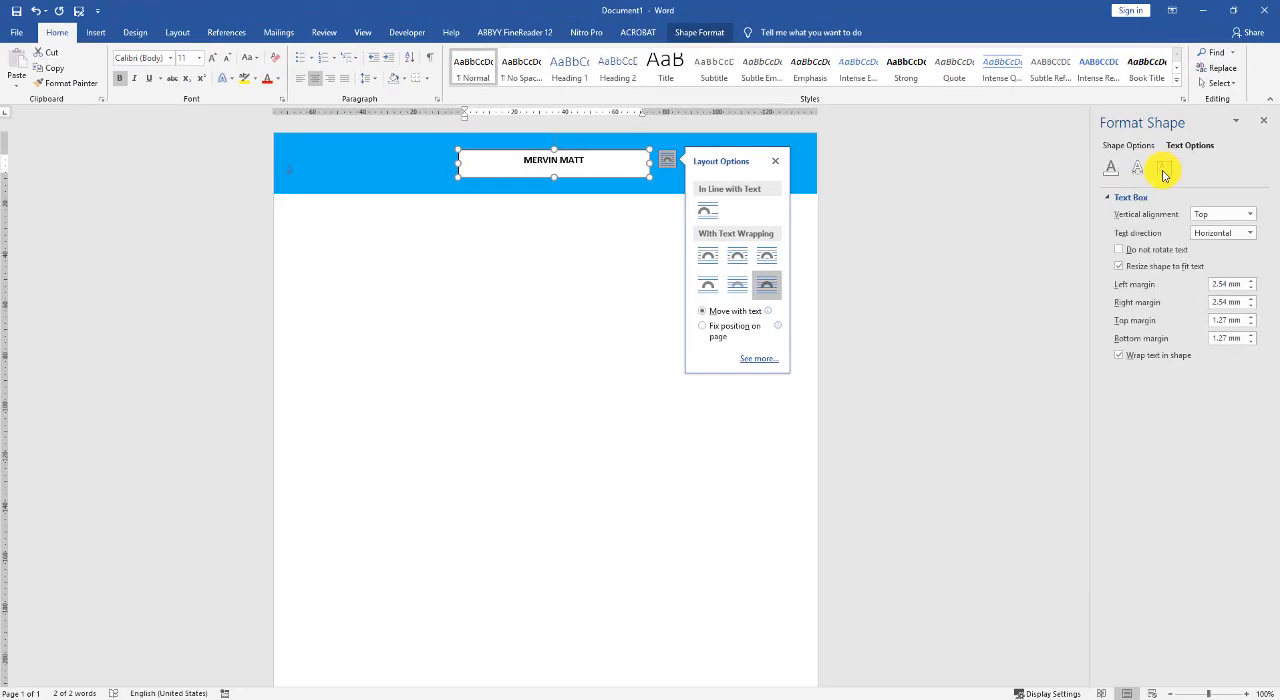
- Remove the fill and the outline of the name's text box
click(699, 32)
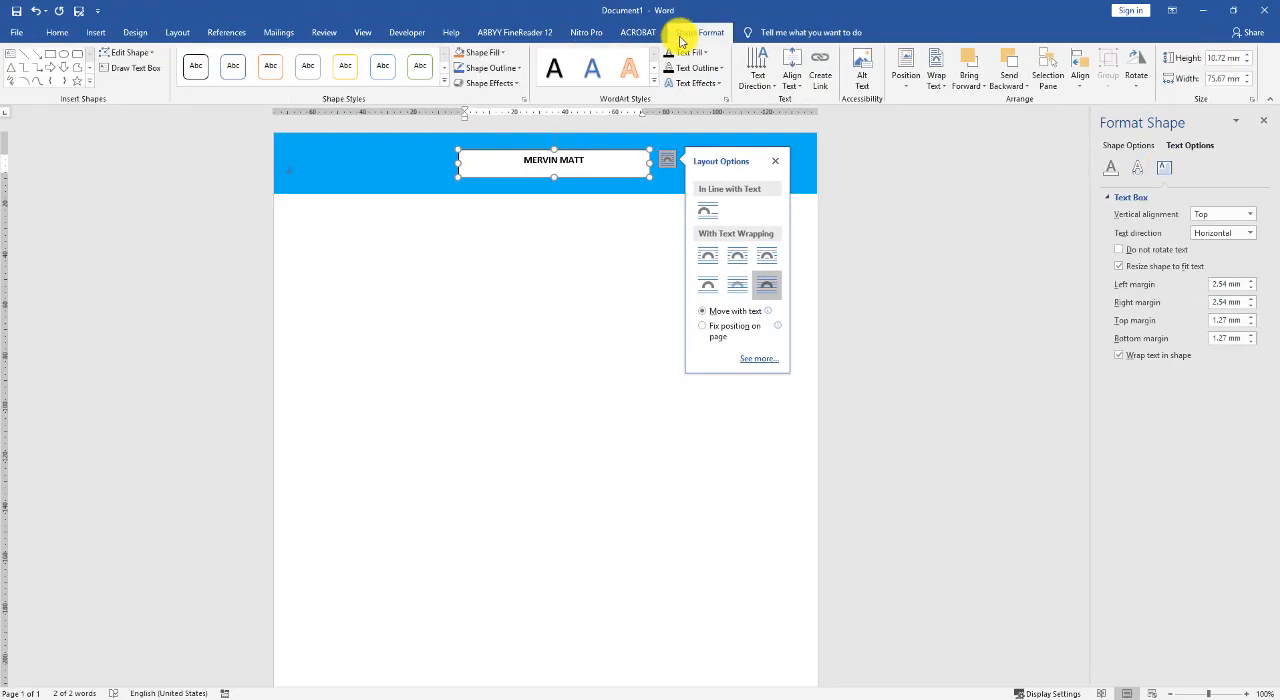
click(481, 55)
click(492, 184)
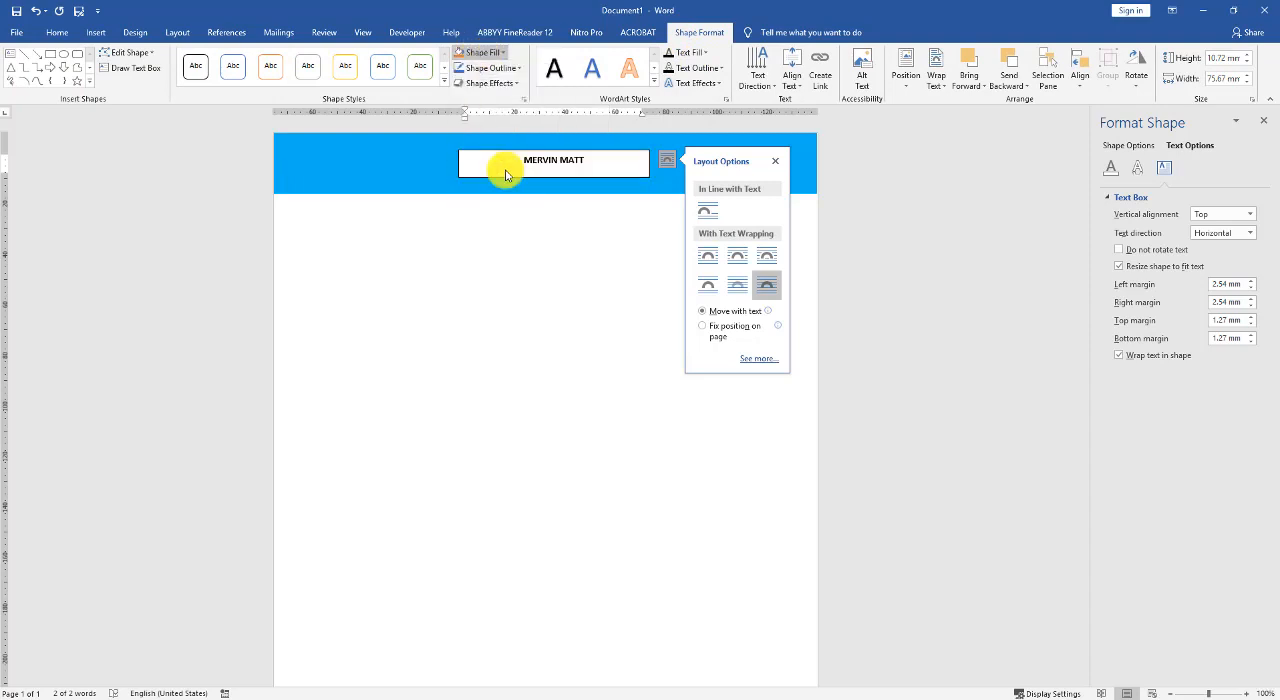
click(492, 68)
click(492, 185)
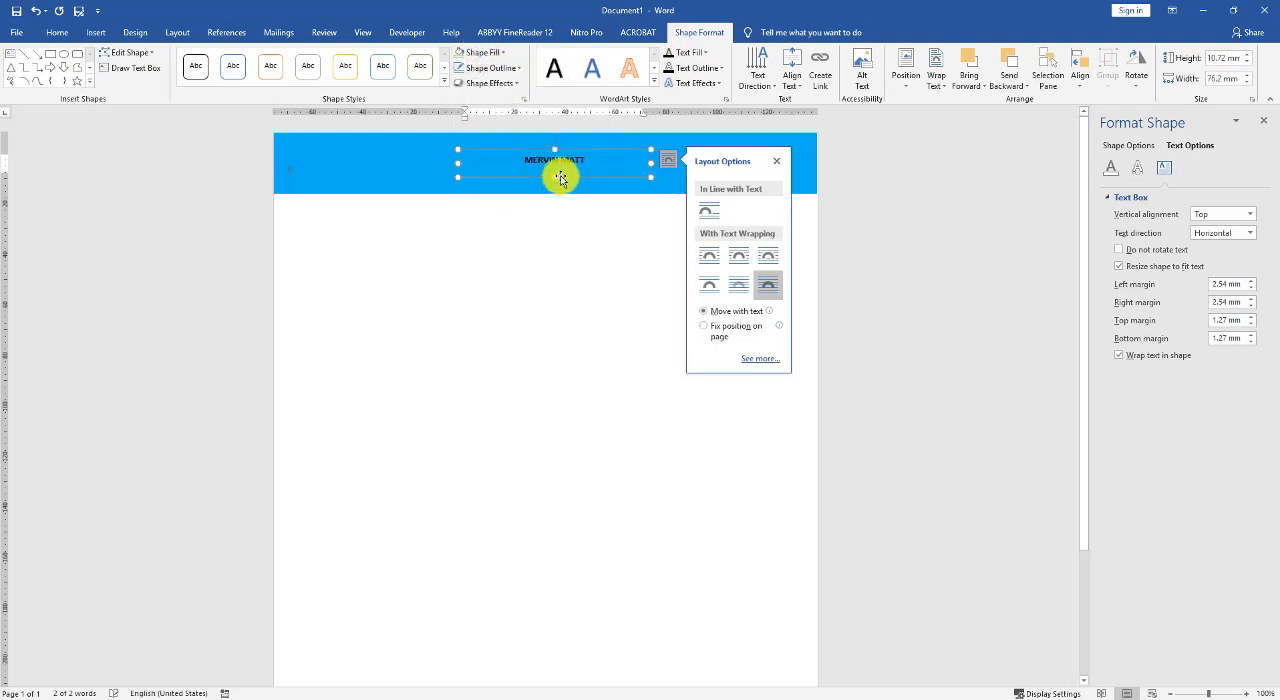
- Enlarge the name to 48 pt, widen its text box to fit one line, and place it across the banner's lower edge
drag(557, 177, 488, 190)
click(57, 32)
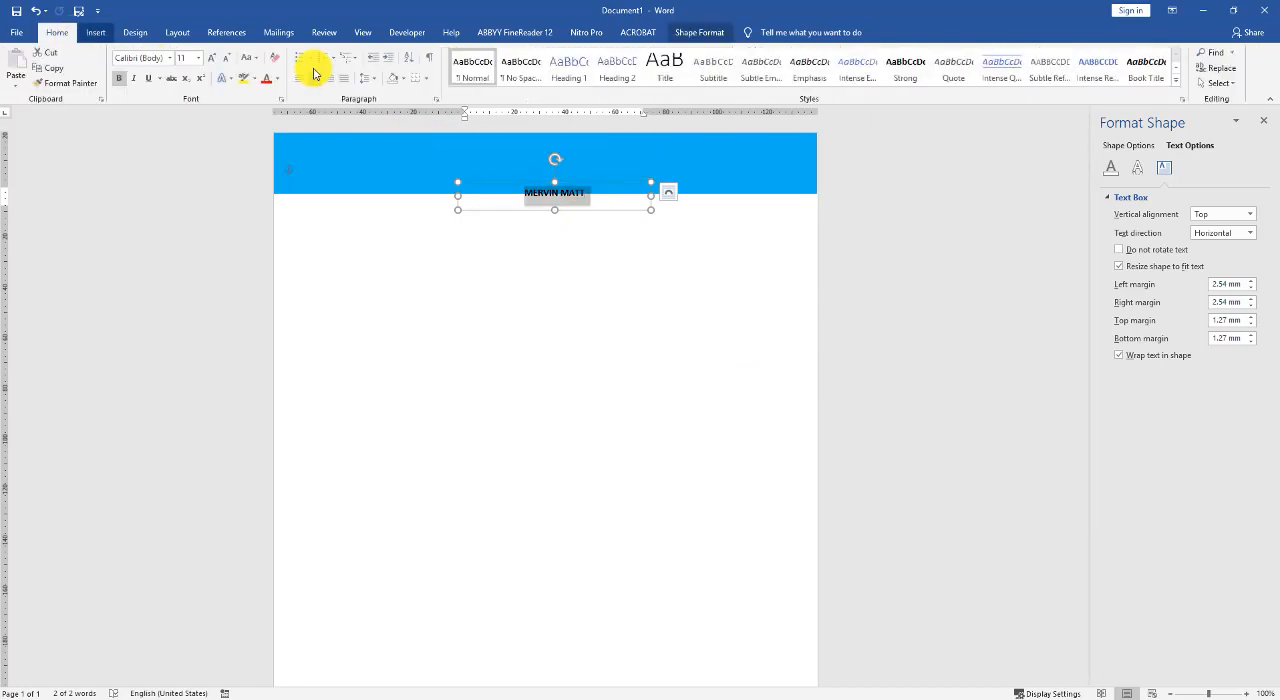
click(201, 61)
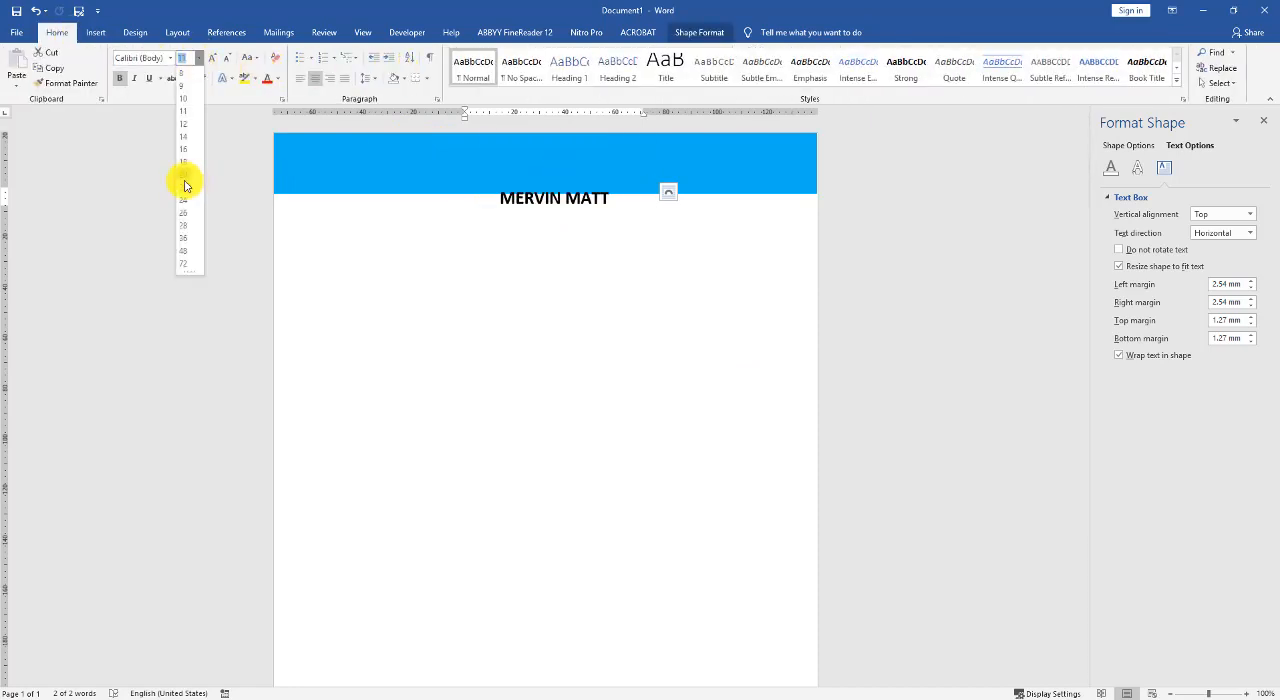
click(192, 249)
drag(457, 245, 380, 240)
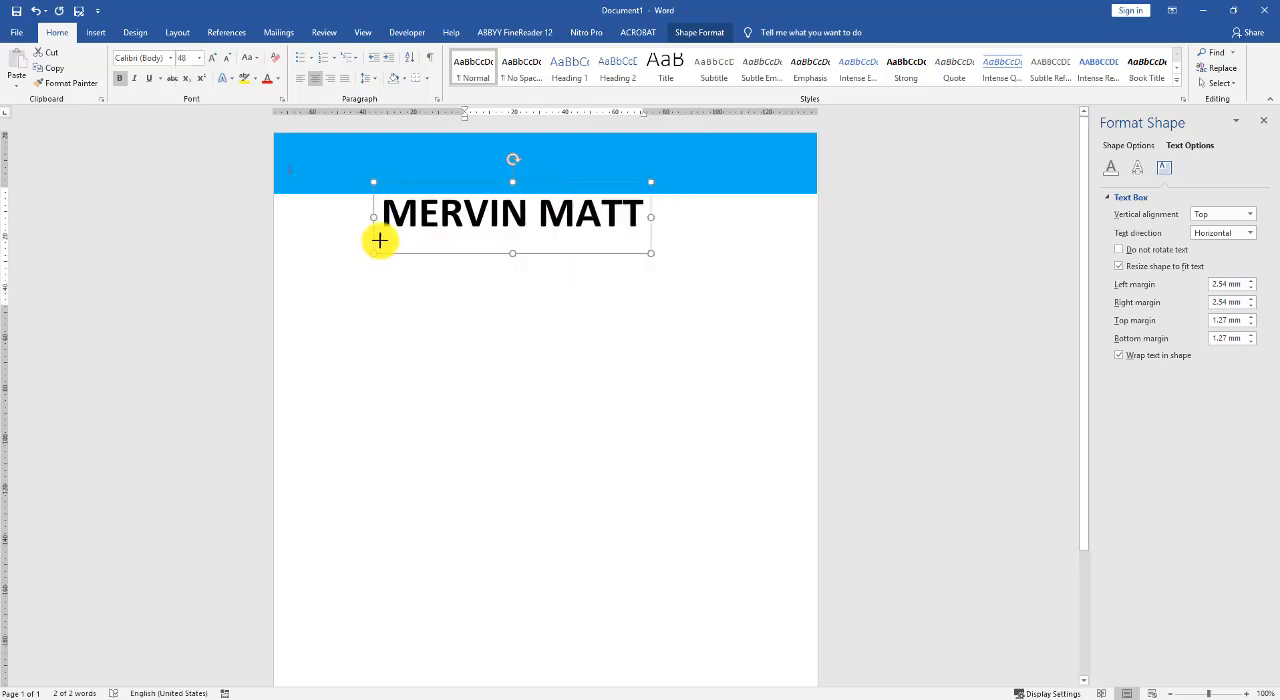
drag(603, 254, 641, 234)
- Change the name's font to Montserrat, then widen the text box to keep it on one line and center it on the page
click(623, 253)
click(622, 207)
key(ctrl+a)
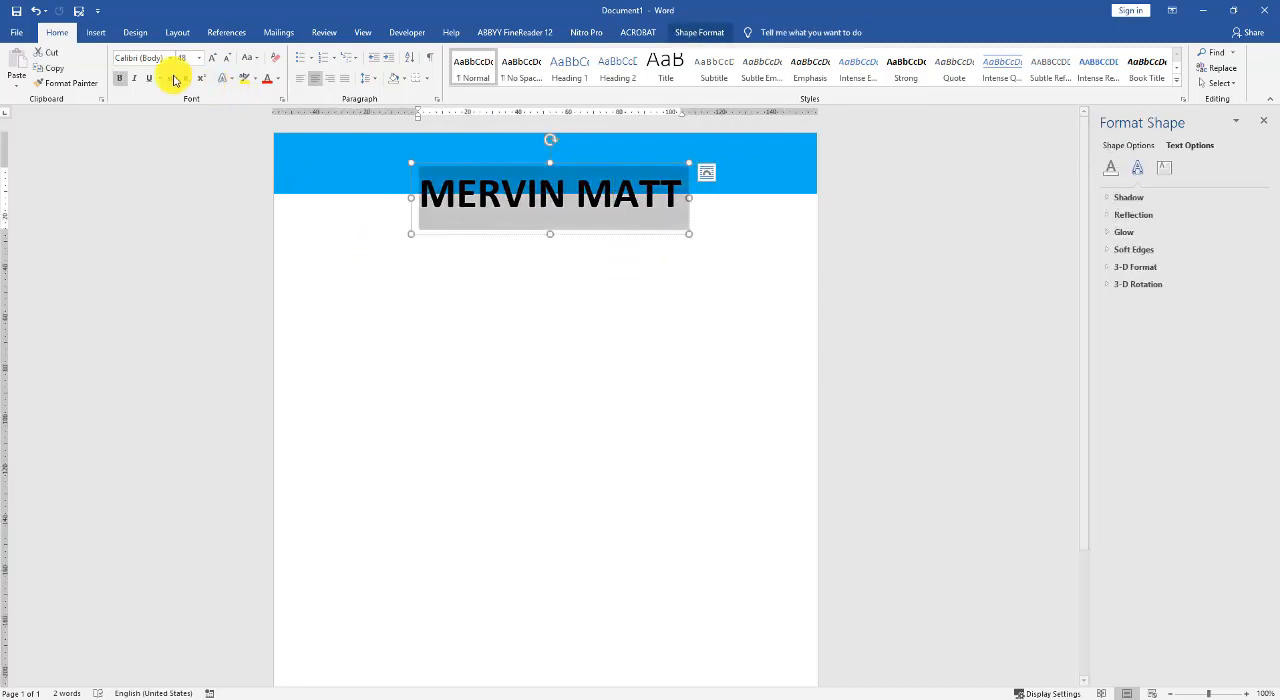
click(148, 62)
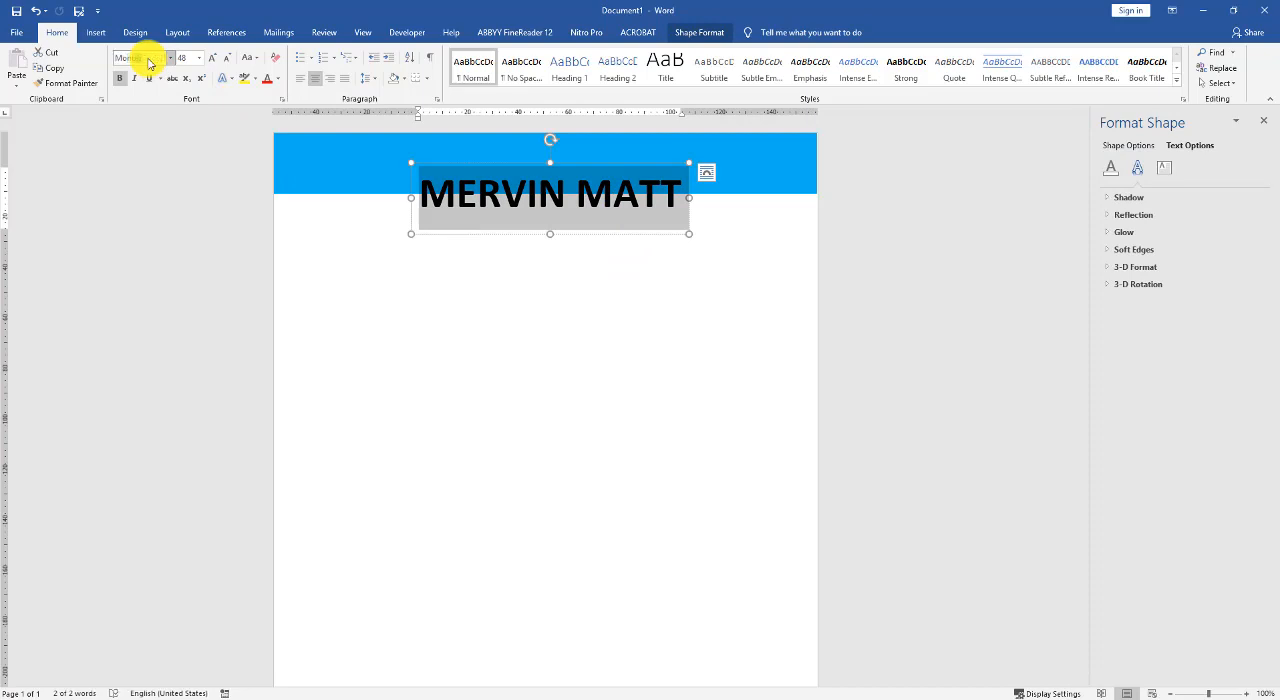
key(Return)
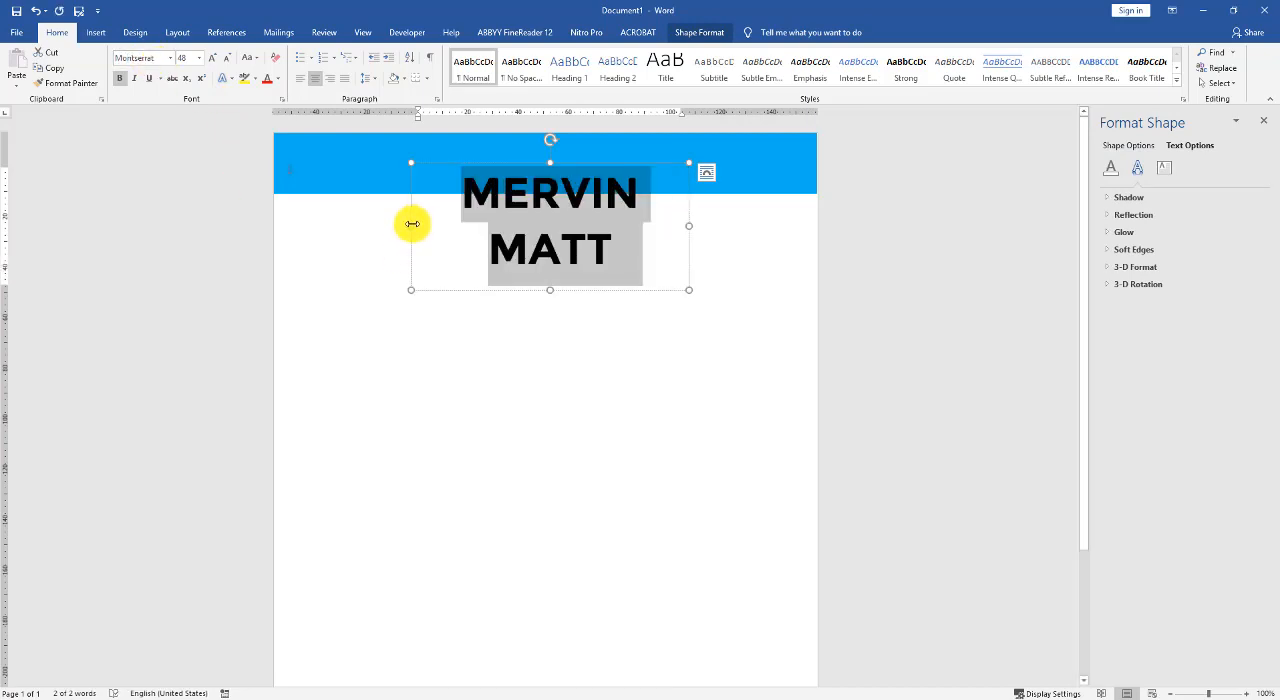
drag(411, 225, 334, 220)
drag(526, 232, 558, 233)
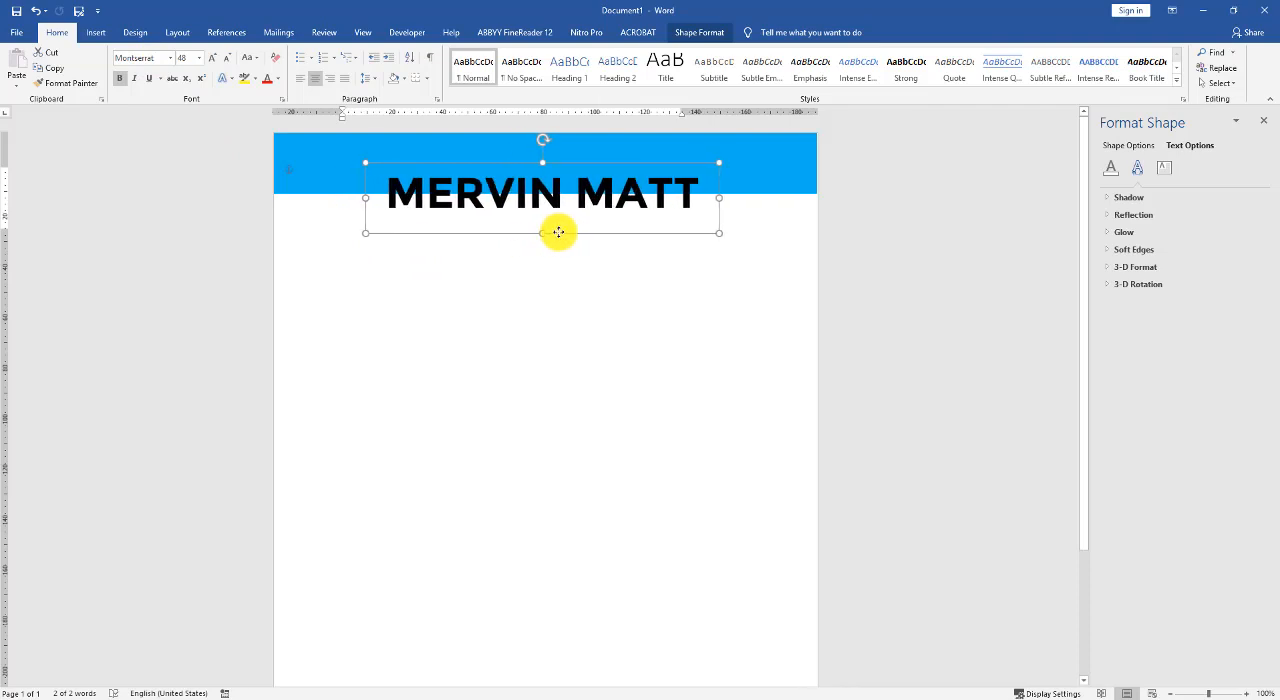
click(385, 261)
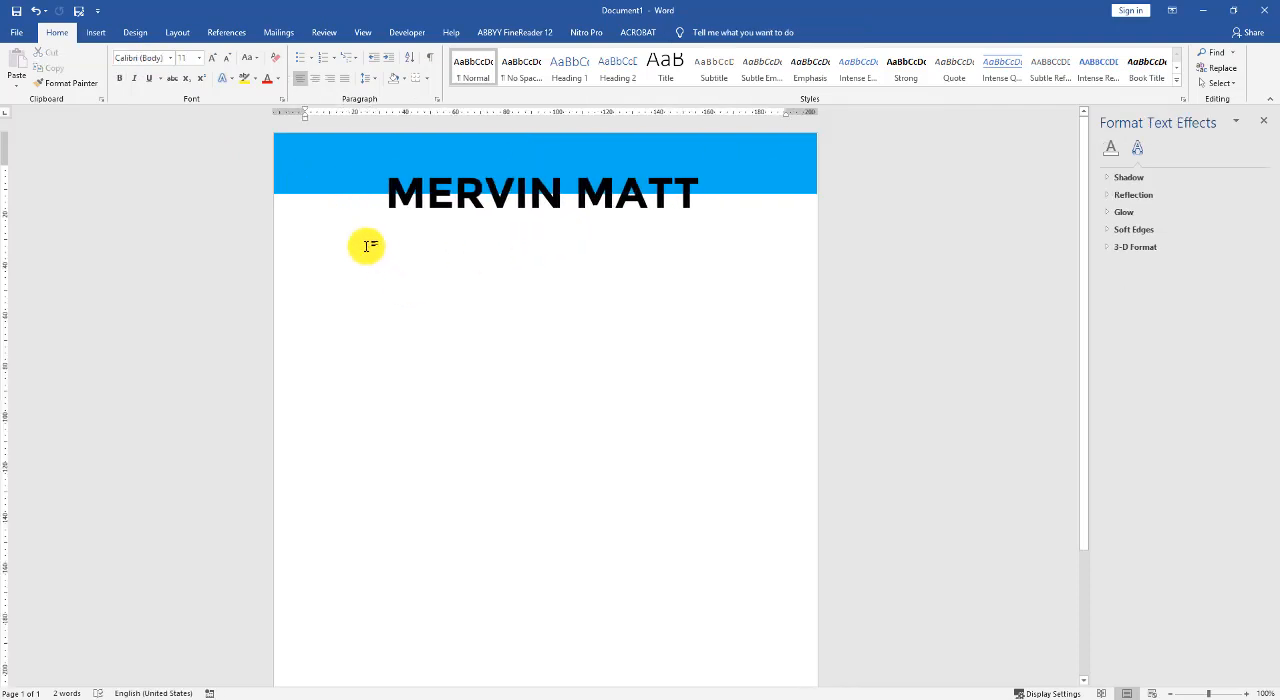
- Draw a straight horizontal line about 188 mm long beneath the name, spanning nearly the full text width
click(95, 32)
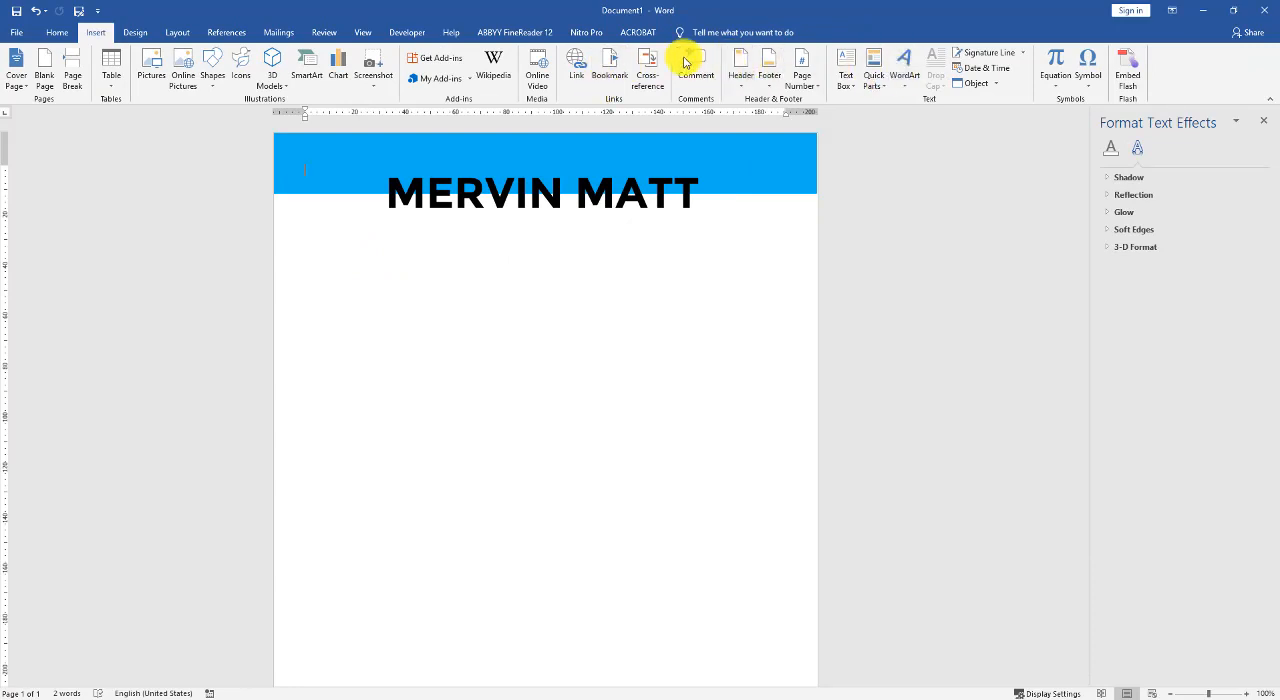
click(213, 76)
click(219, 119)
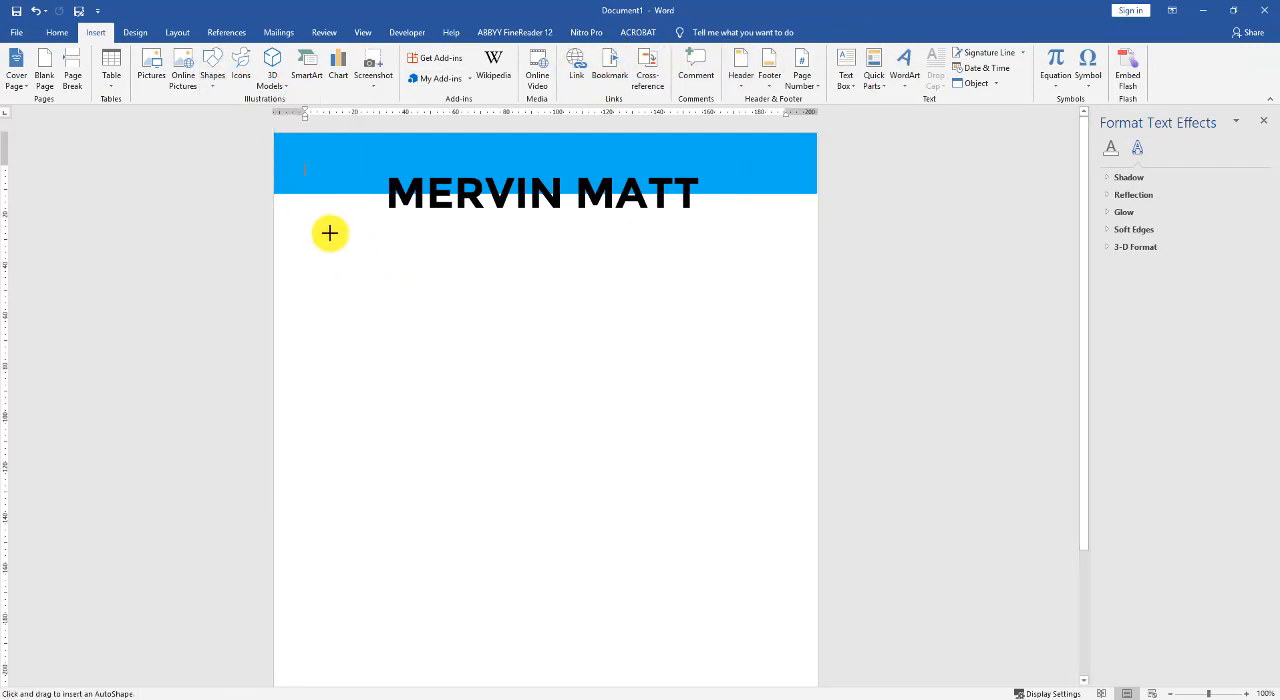
drag(310, 232, 785, 234)
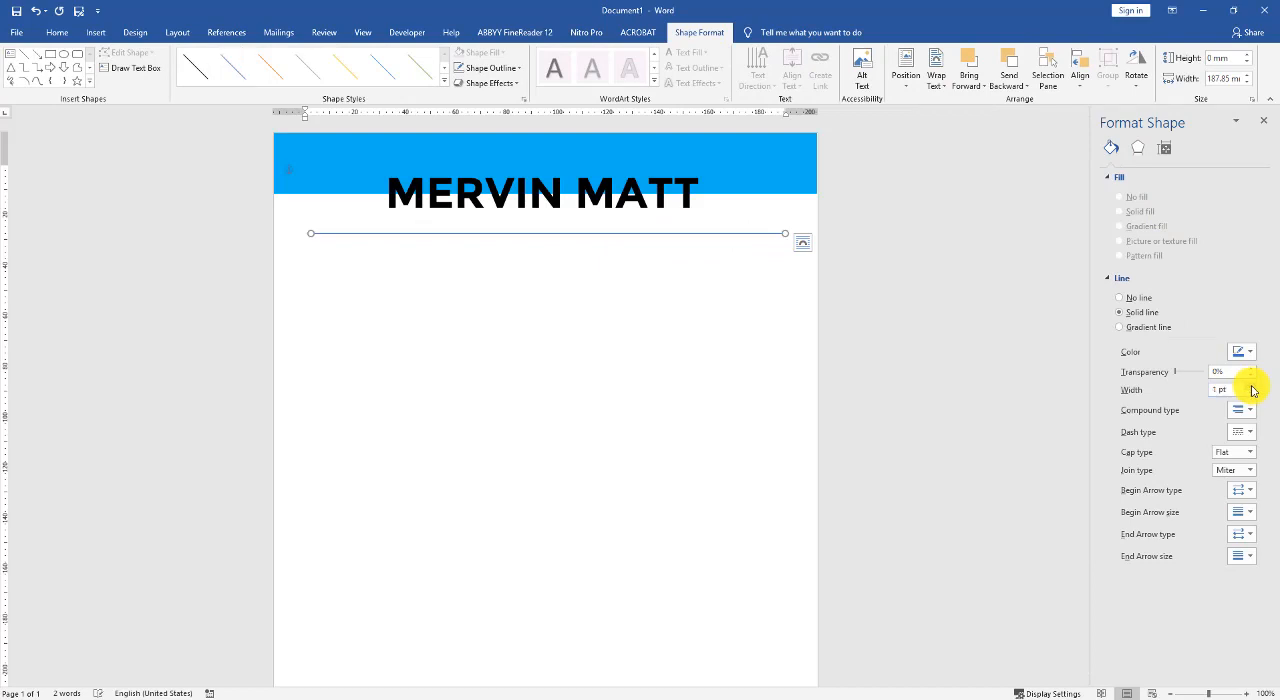
- Format the divider line as 1.75 pt in a dark black shade, and nudge it up slightly together with the name
click(1249, 354)
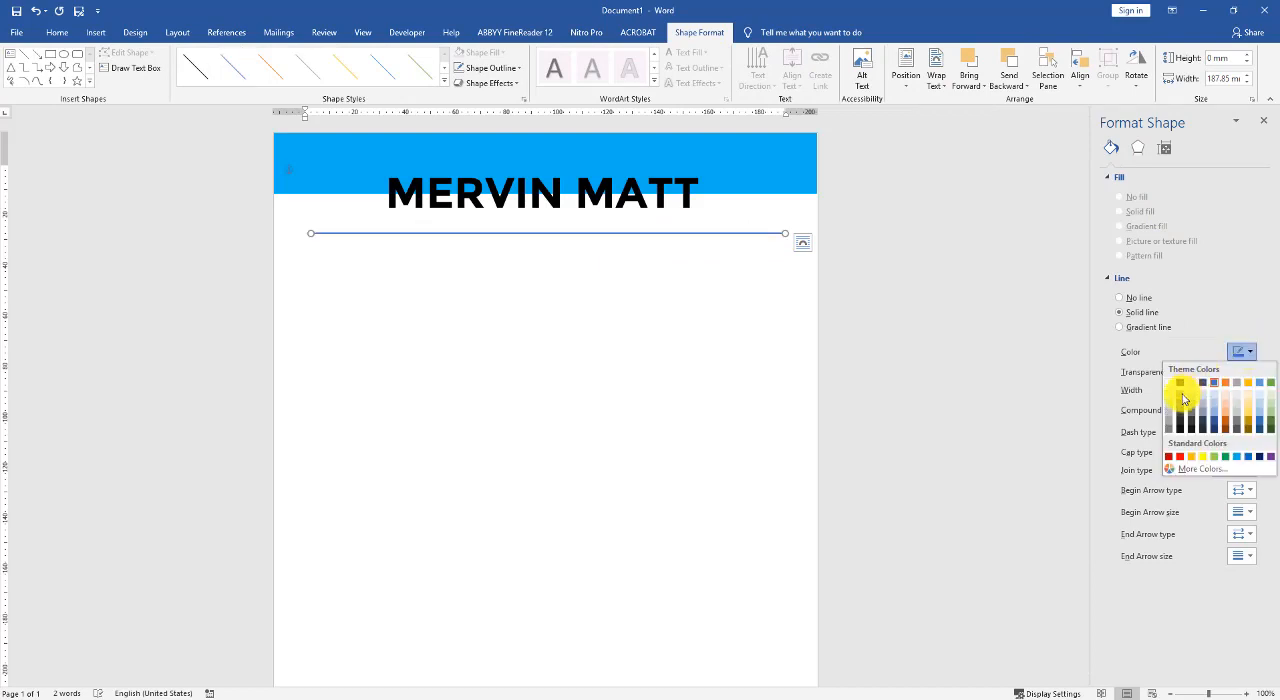
click(1181, 397)
drag(557, 235, 553, 228)
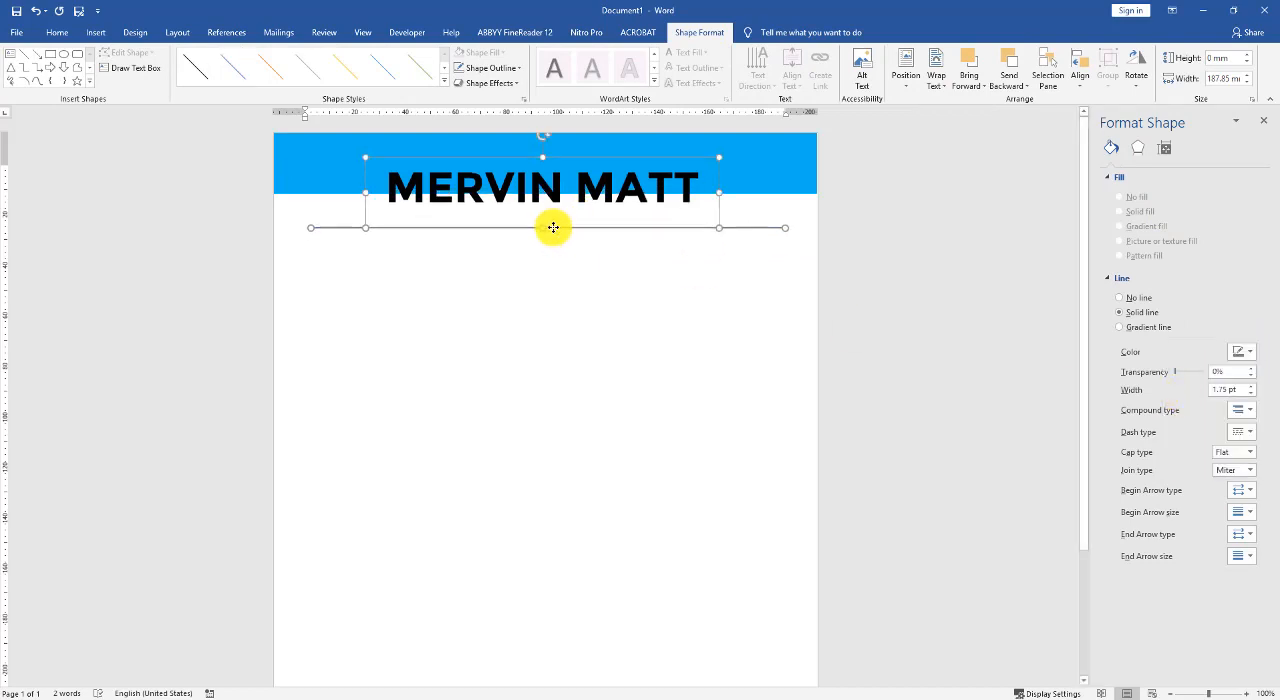
click(463, 263)
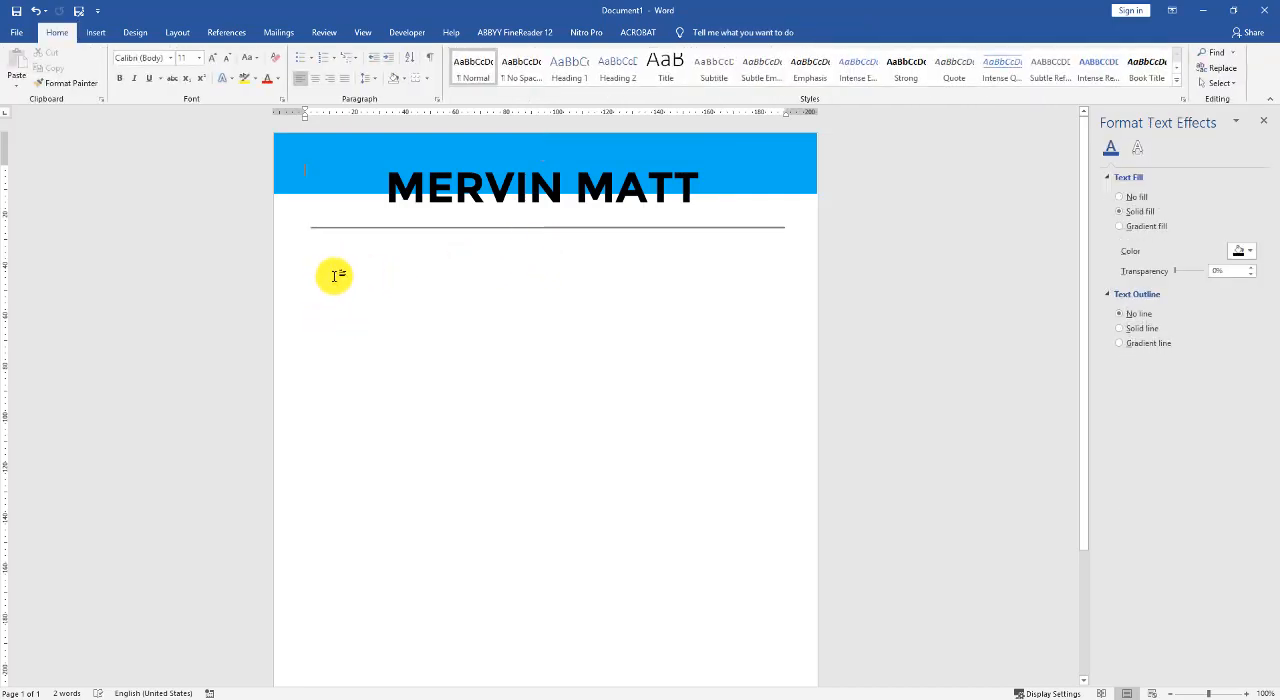
- Draw a circle about 31.5 mm in diameter just below the divider line's left end
click(95, 32)
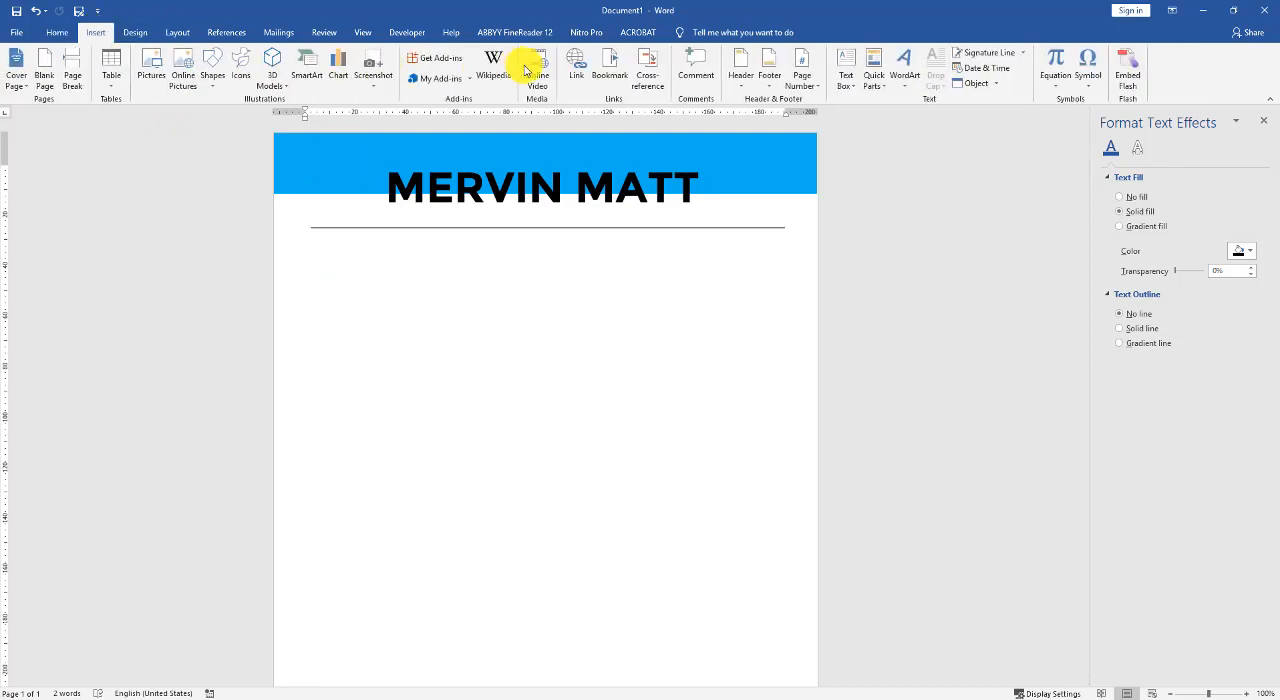
click(212, 80)
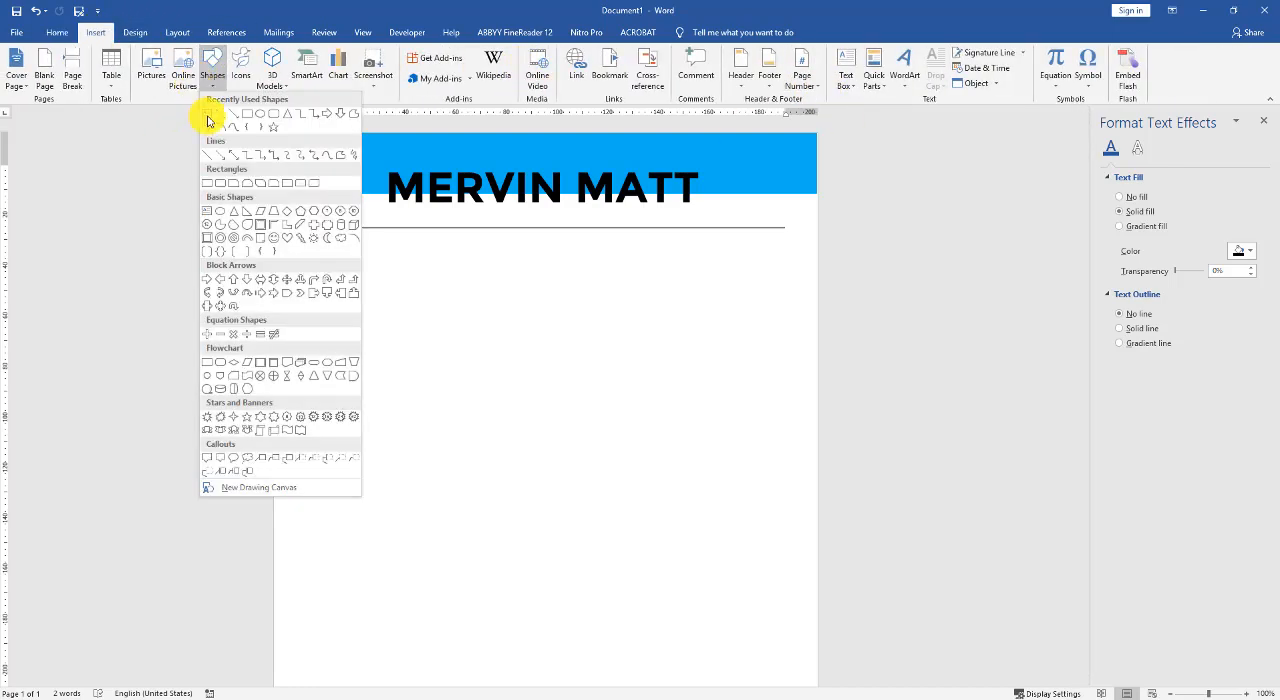
click(257, 117)
mouse_move(330, 278)
mouse_down()
mouse_move(410, 346)
mouse_move(358, 290)
mouse_up()
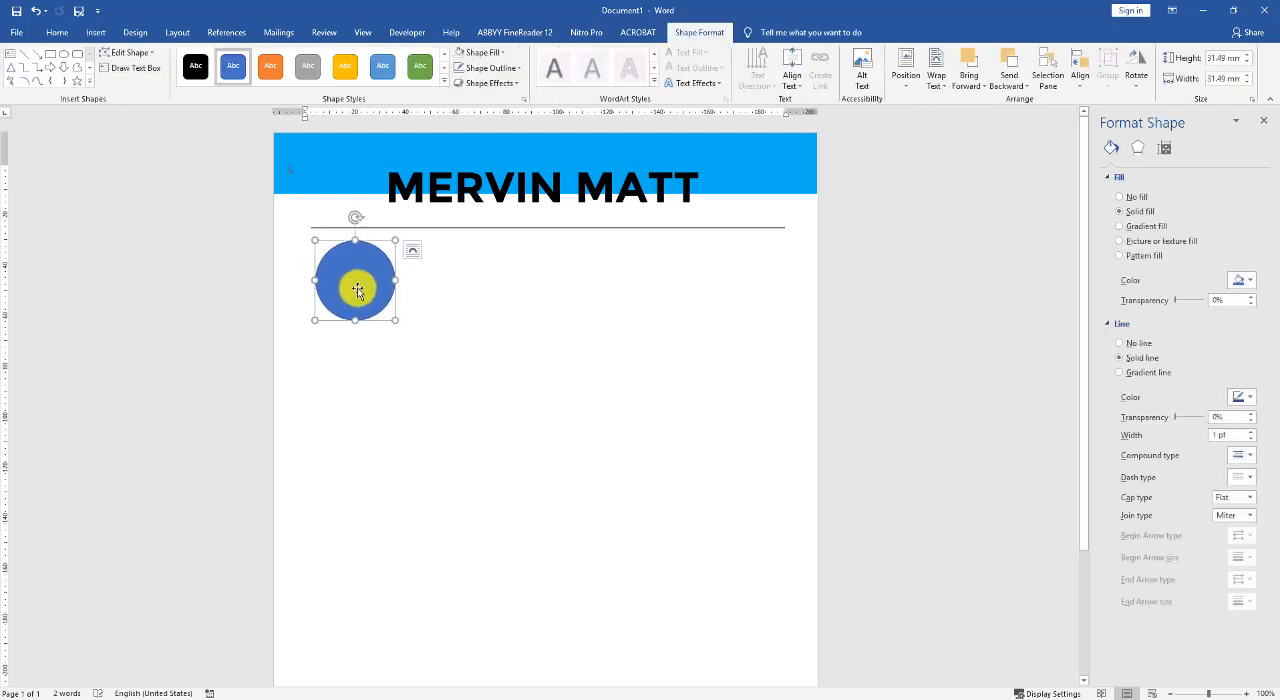
click(465, 284)
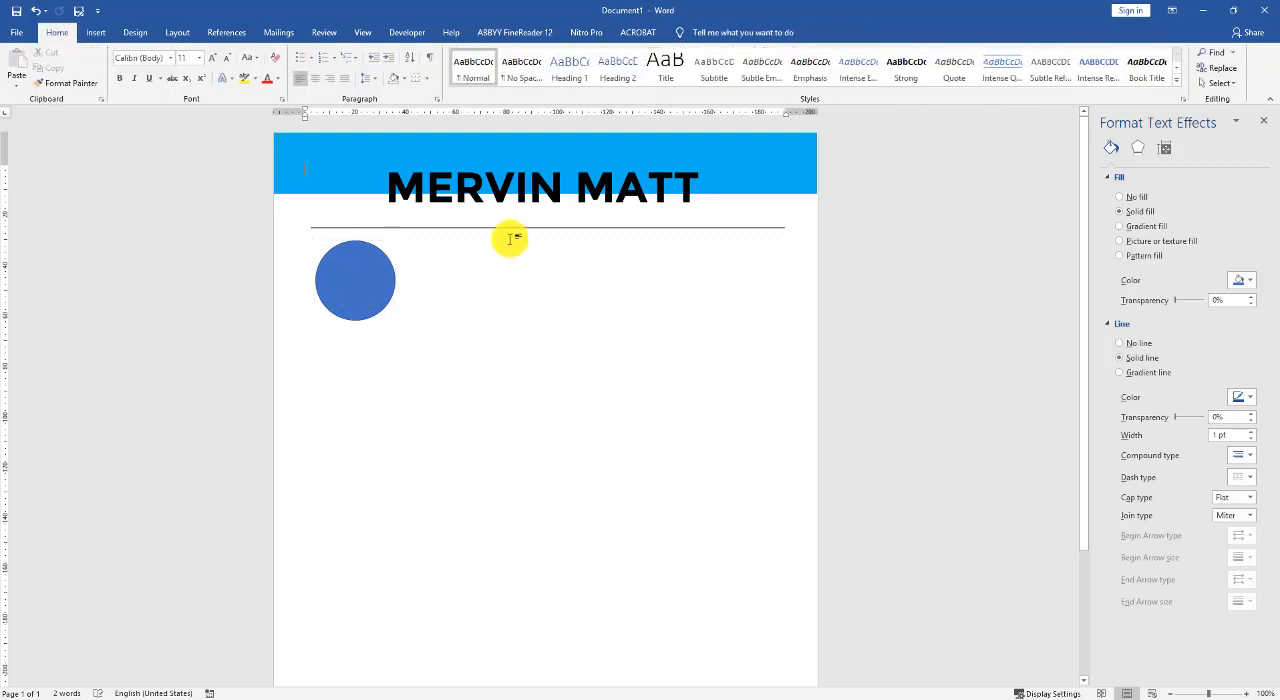
- Insert a simple text box, set it in front of text, and place it just right of the circle
click(95, 32)
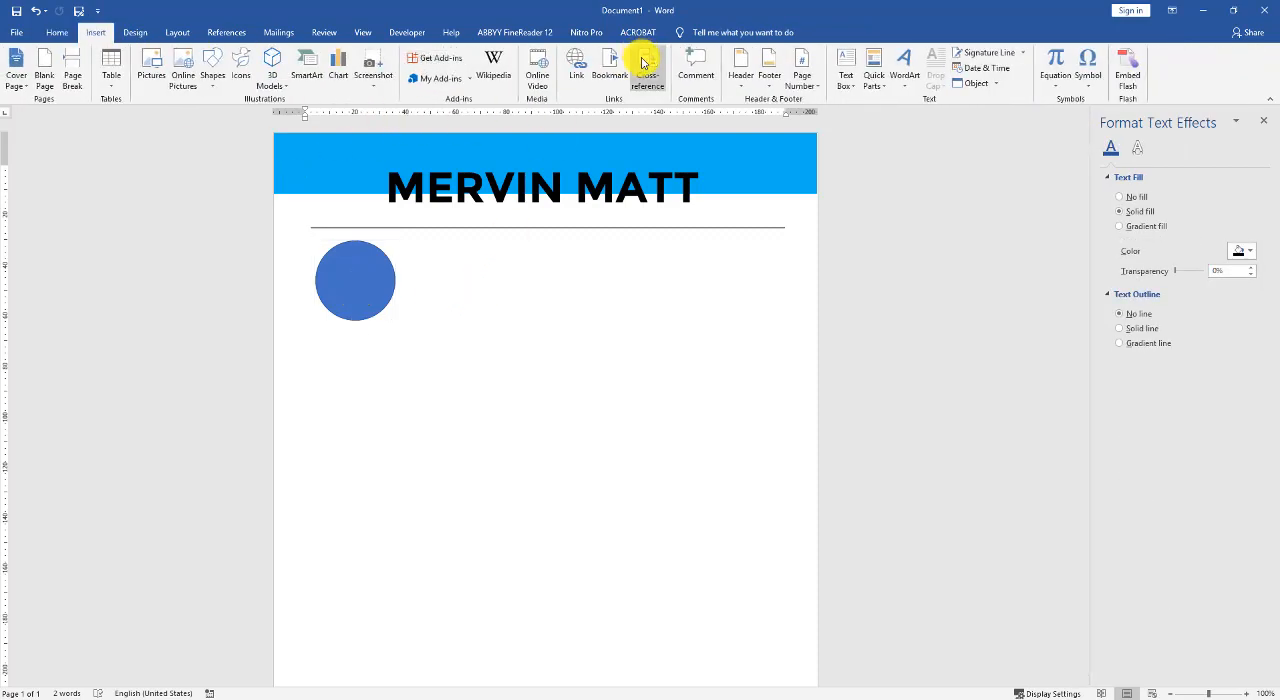
click(845, 70)
click(883, 143)
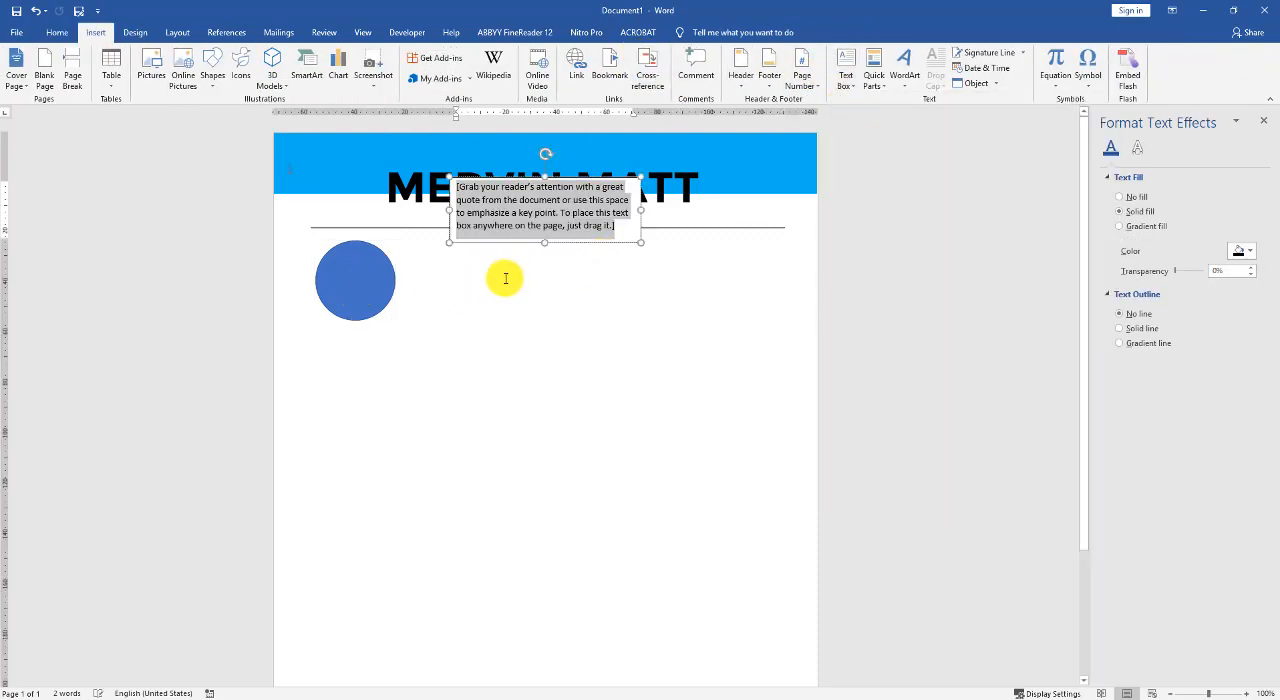
drag(506, 243, 471, 316)
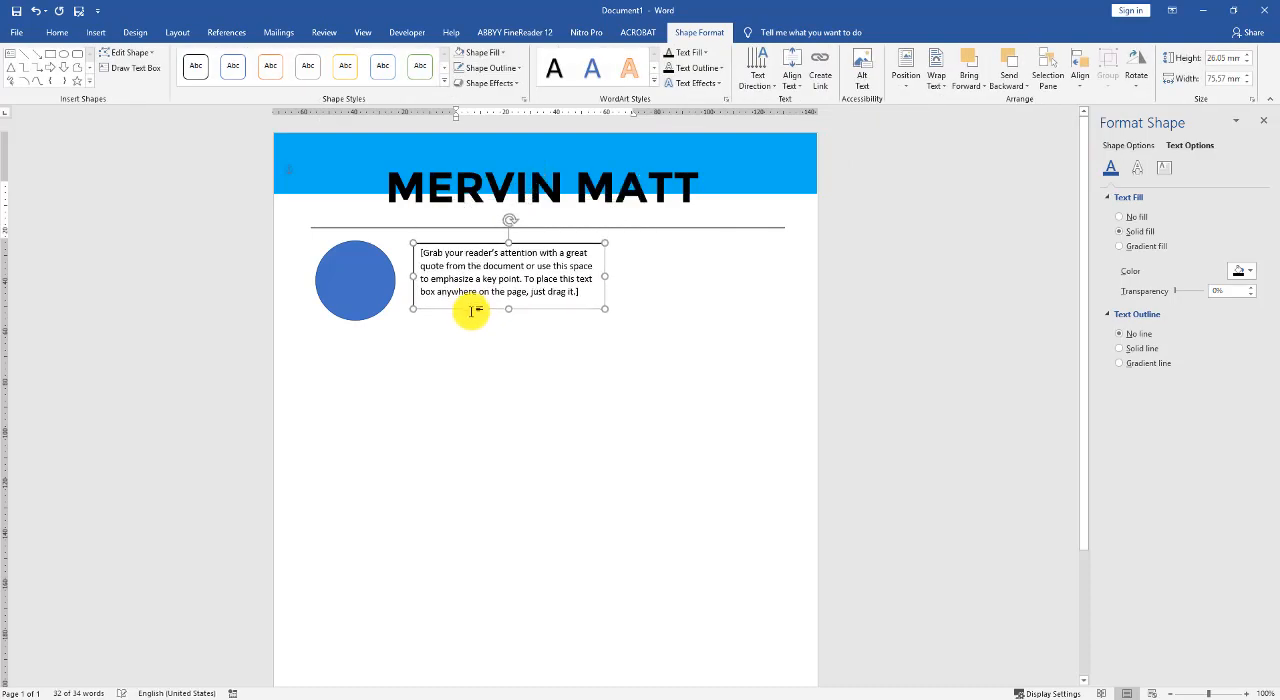
click(621, 253)
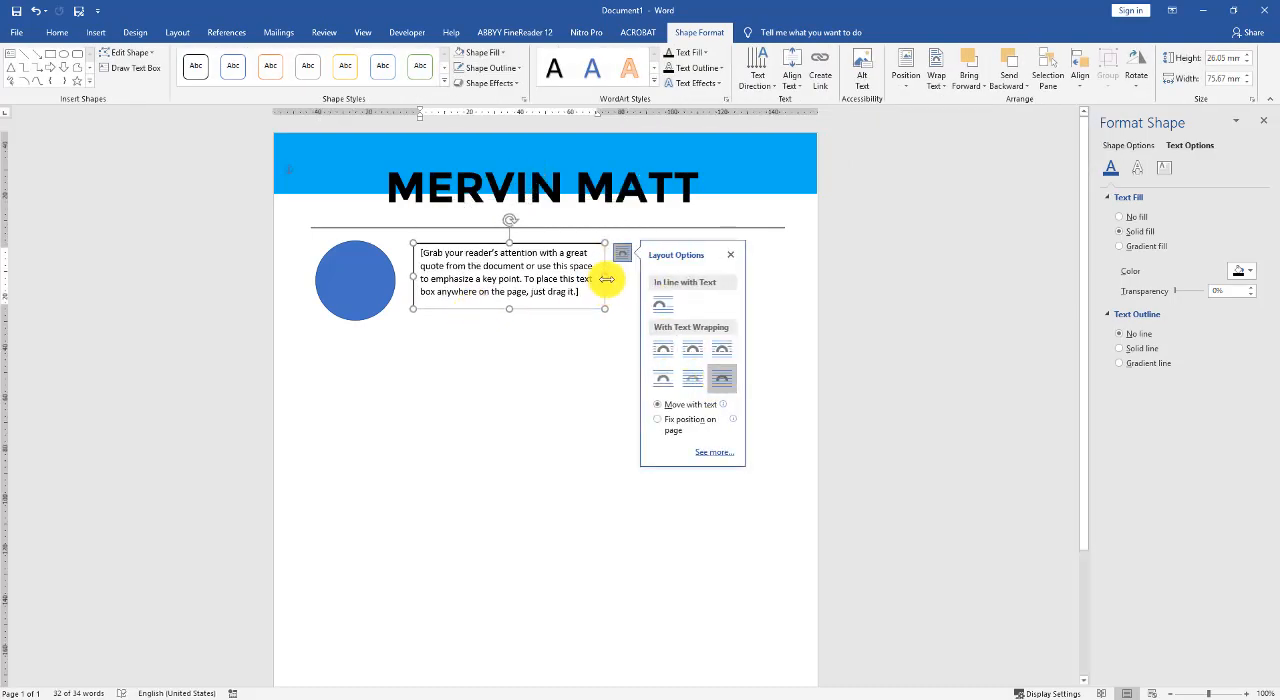
- Resize the text box to about 147 by 29 mm and replace its placeholder with "Your profile information -summary"
drag(607, 279, 783, 277)
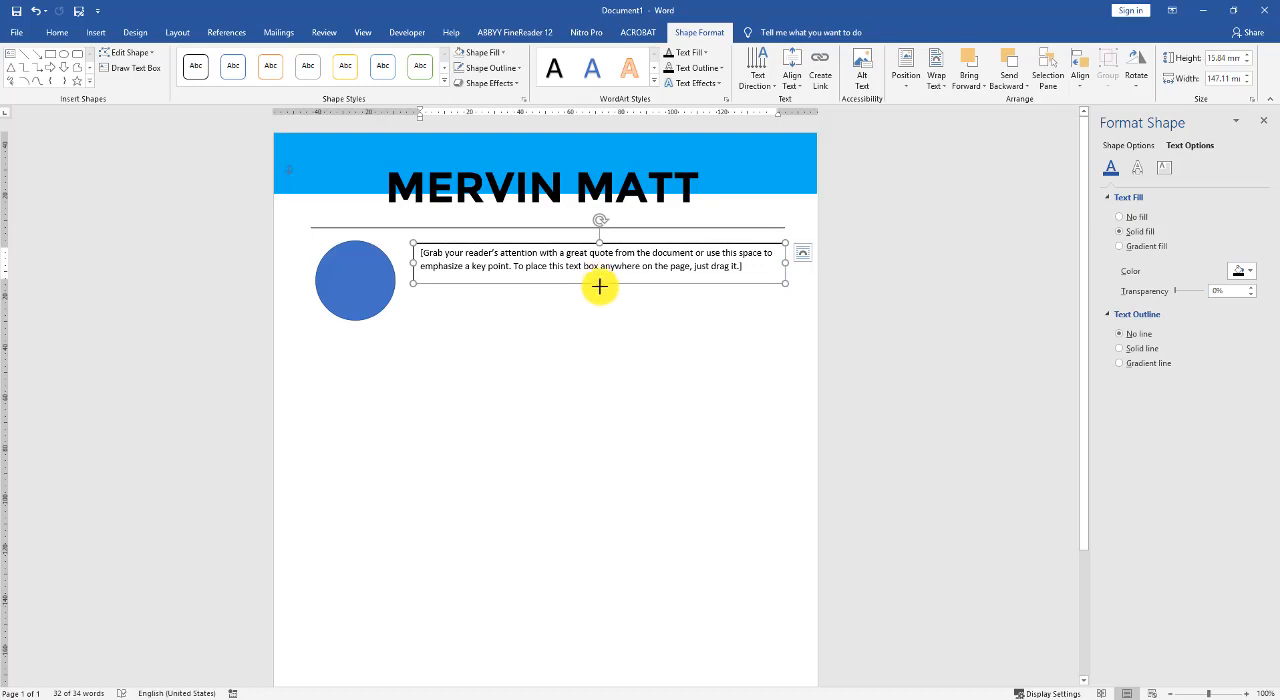
drag(599, 286, 598, 314)
triple_click(510, 268)
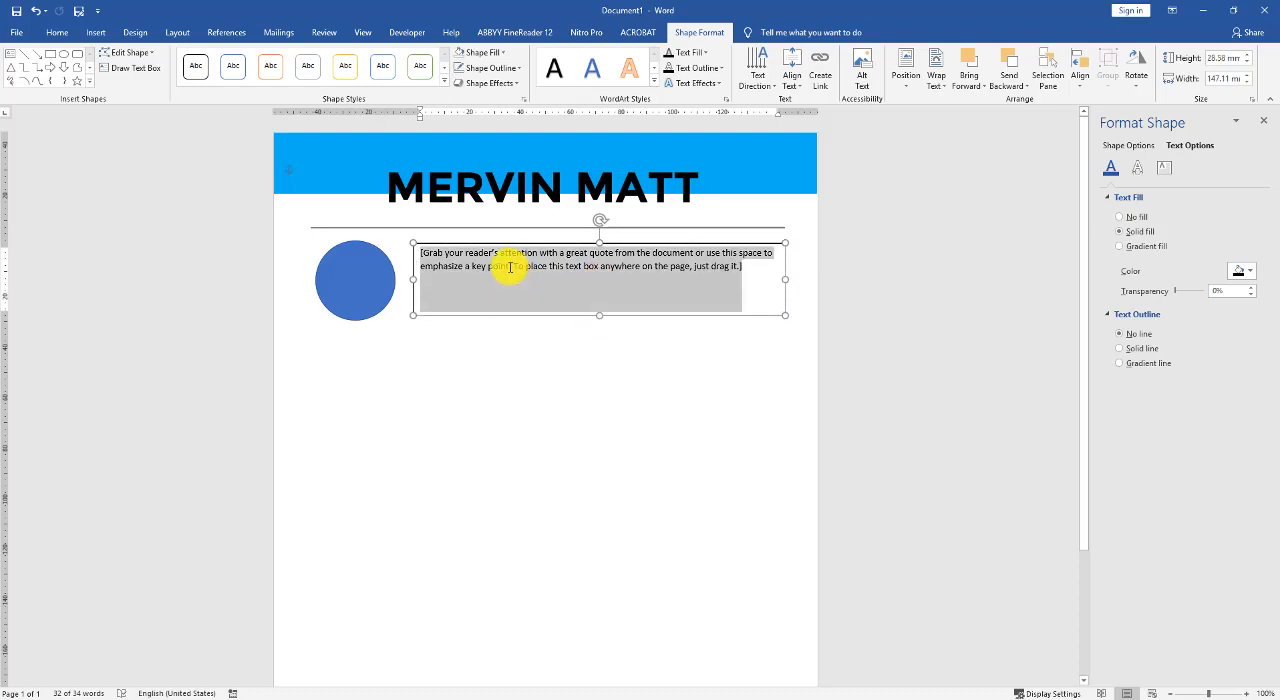
text(Yo)
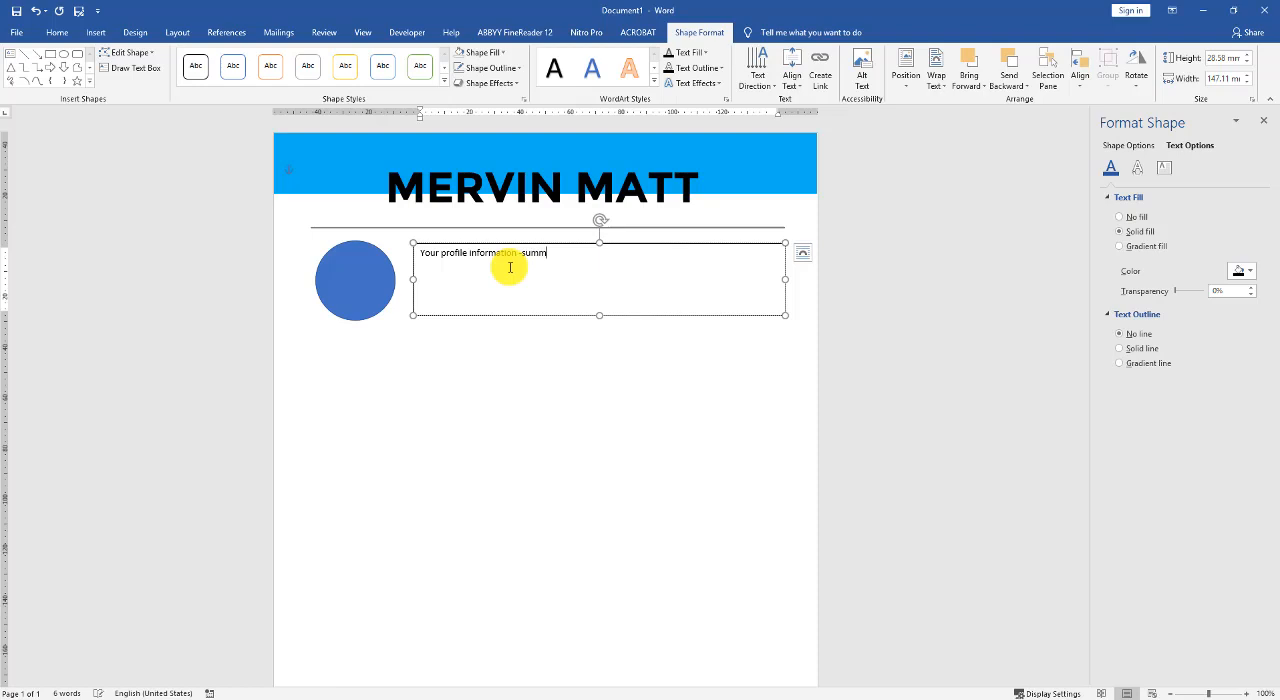
- Remove the fill and the outline of the profile summary text box
click(564, 319)
click(559, 303)
click(561, 315)
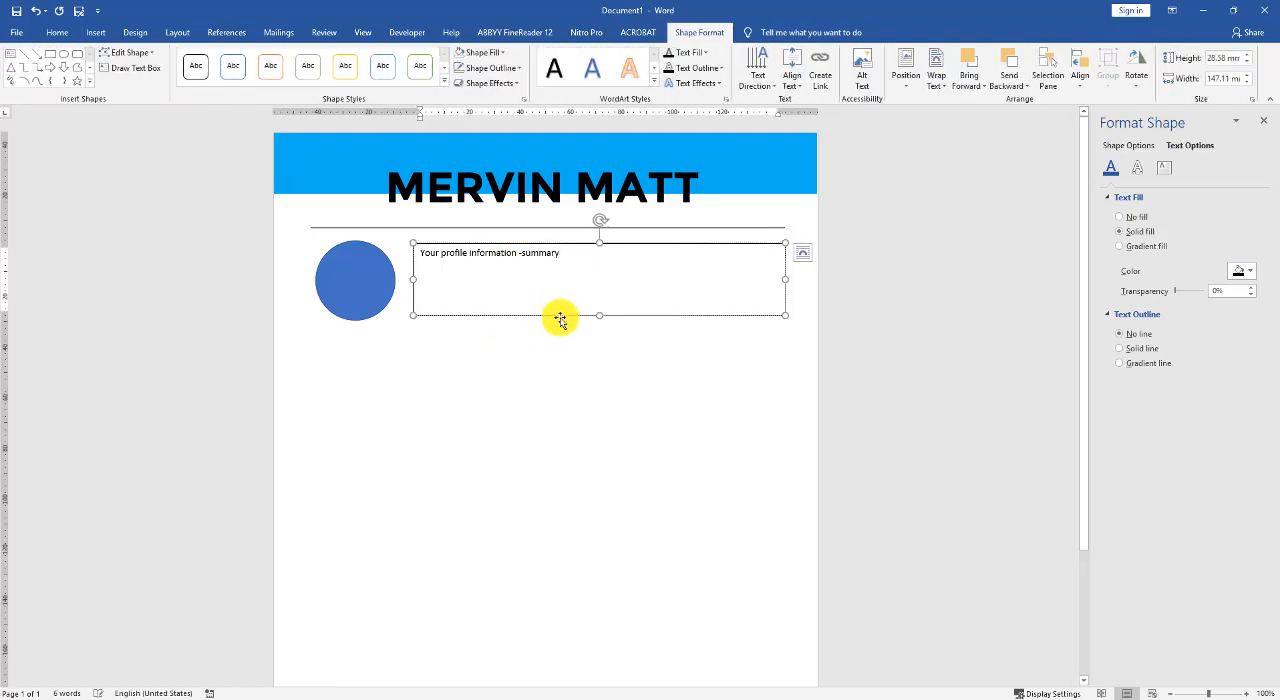
click(1144, 349)
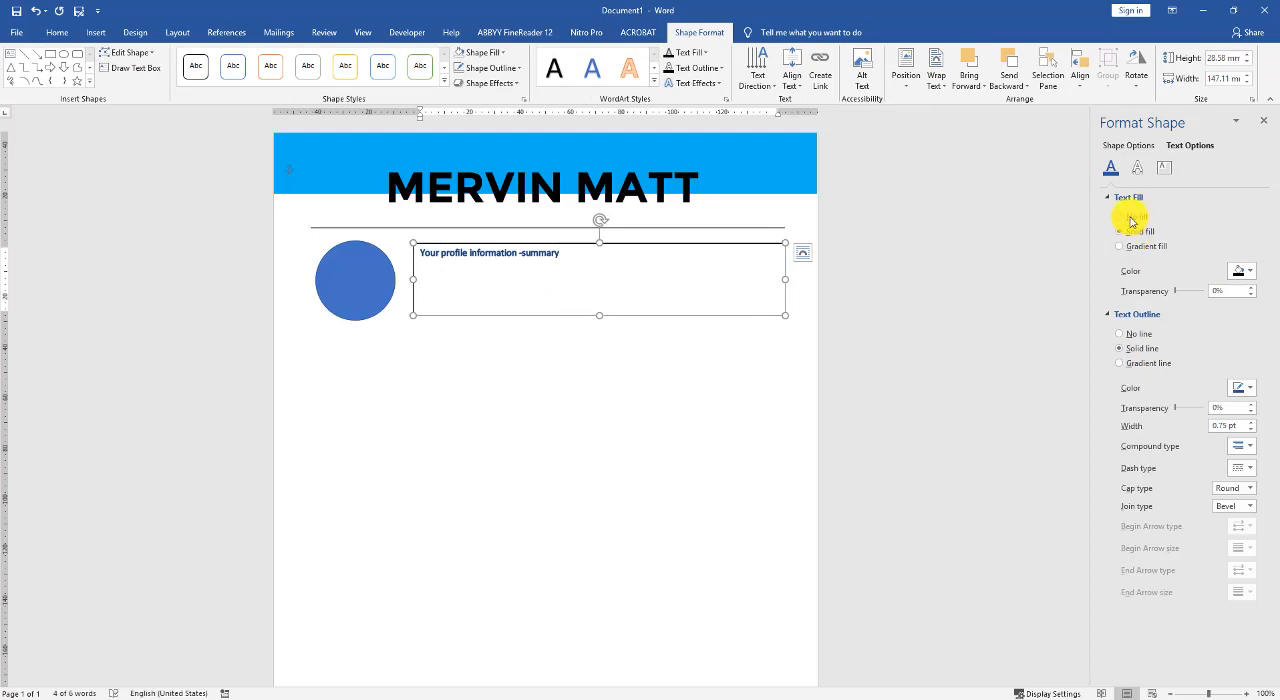
click(1131, 336)
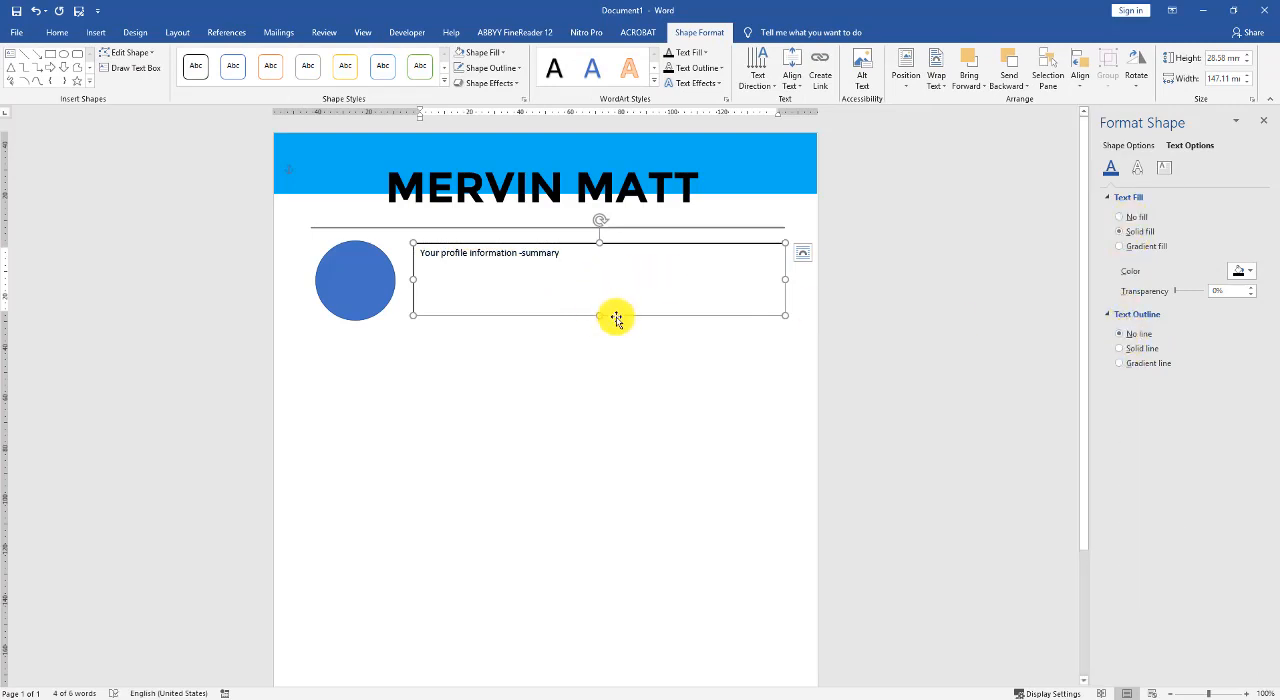
click(1118, 148)
click(1126, 222)
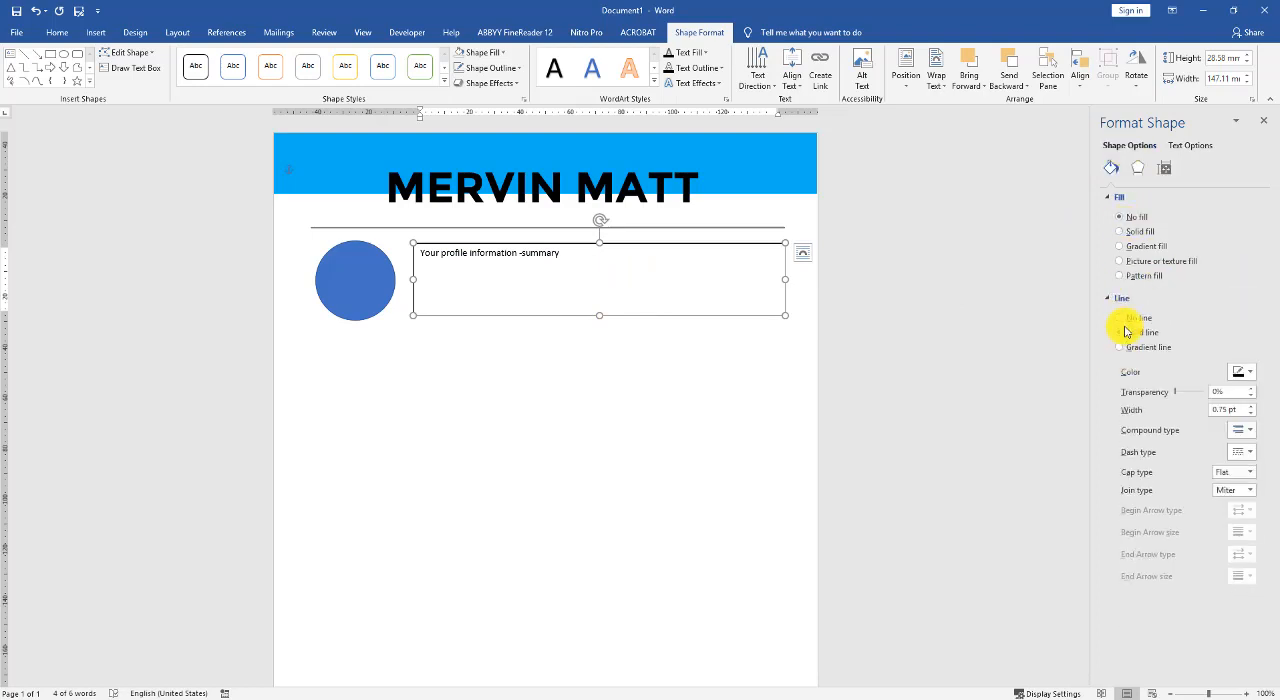
click(1120, 322)
click(651, 360)
click(512, 258)
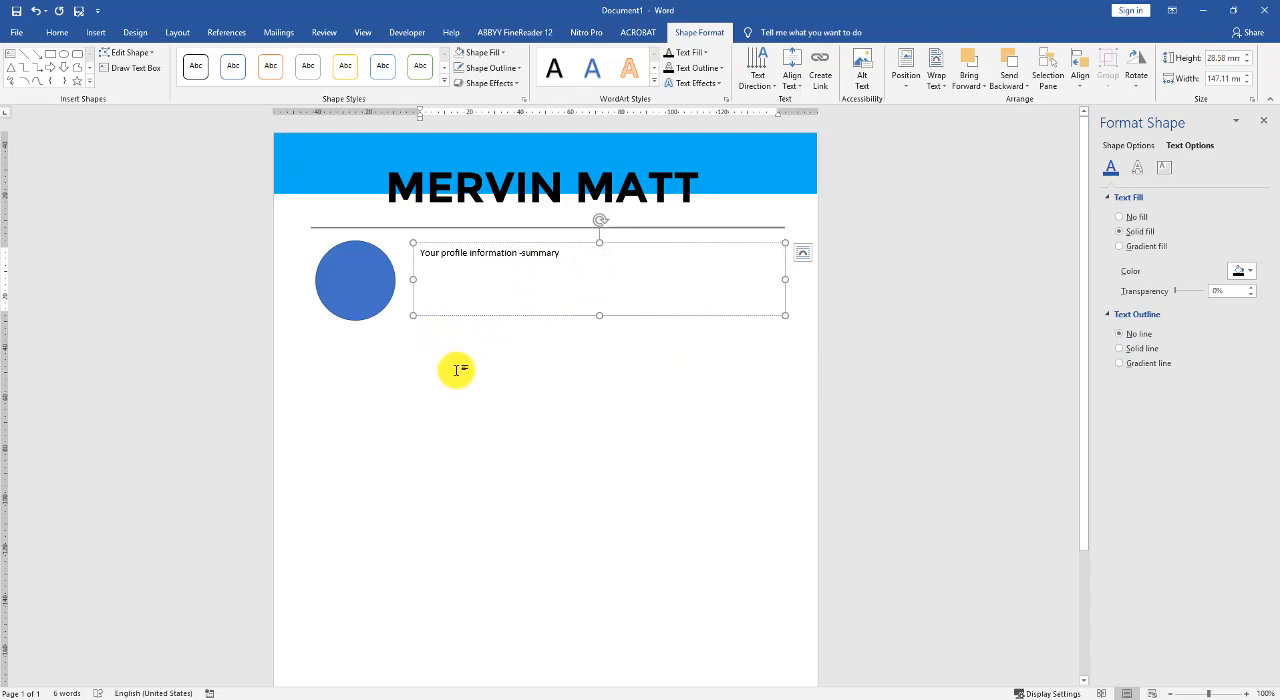
- Insert another simple text box below the circle, aligned with its left edge, and set it in front of text
scroll(449, 366, down, 1)
scroll(451, 363, down, 1)
click(387, 300)
scroll(380, 320, up, 1)
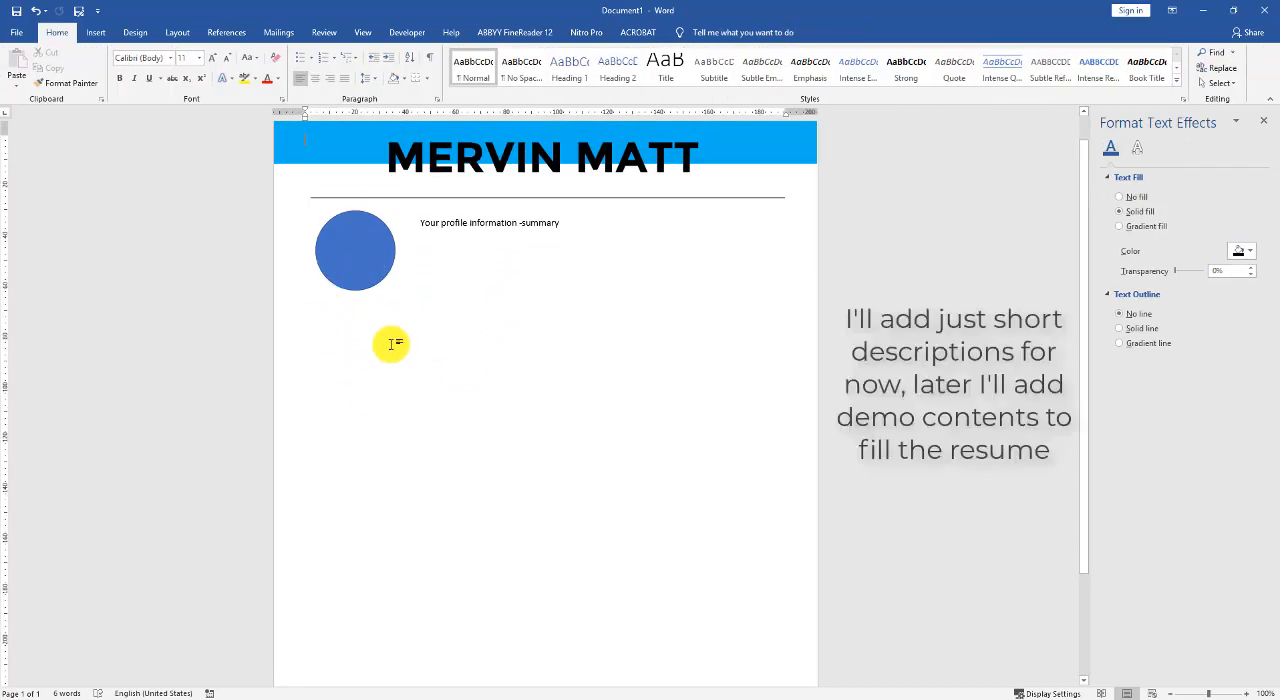
click(95, 32)
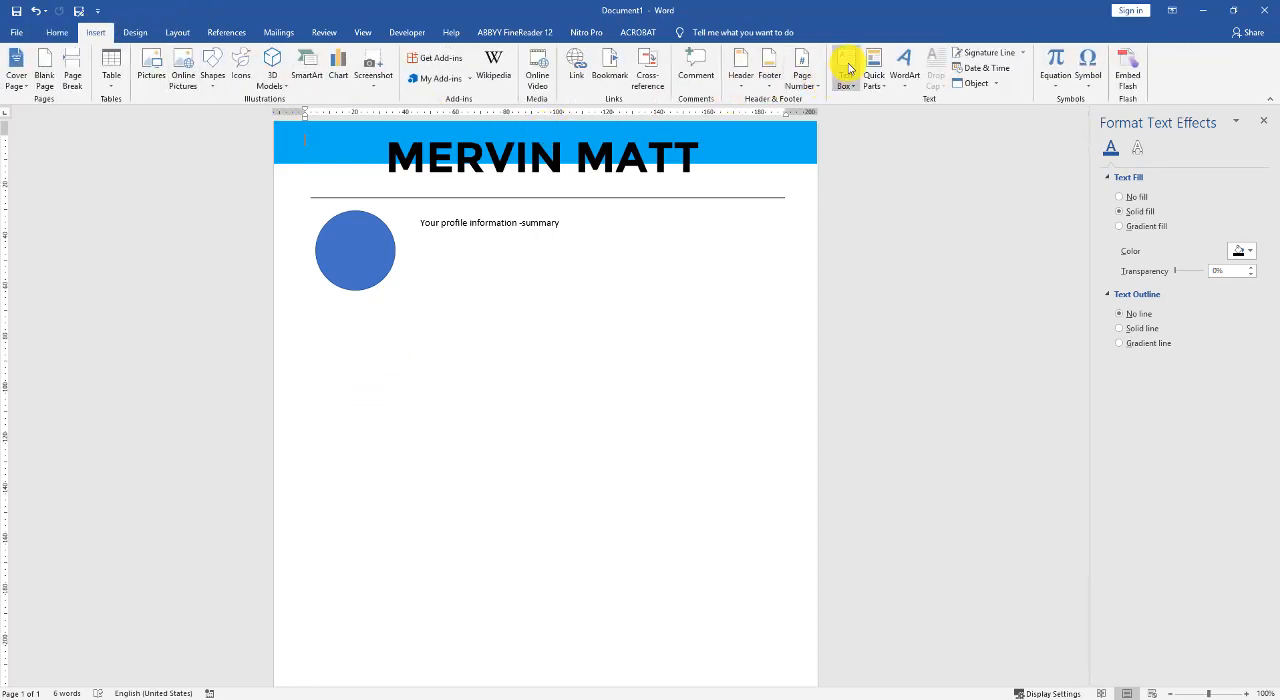
click(846, 72)
click(858, 155)
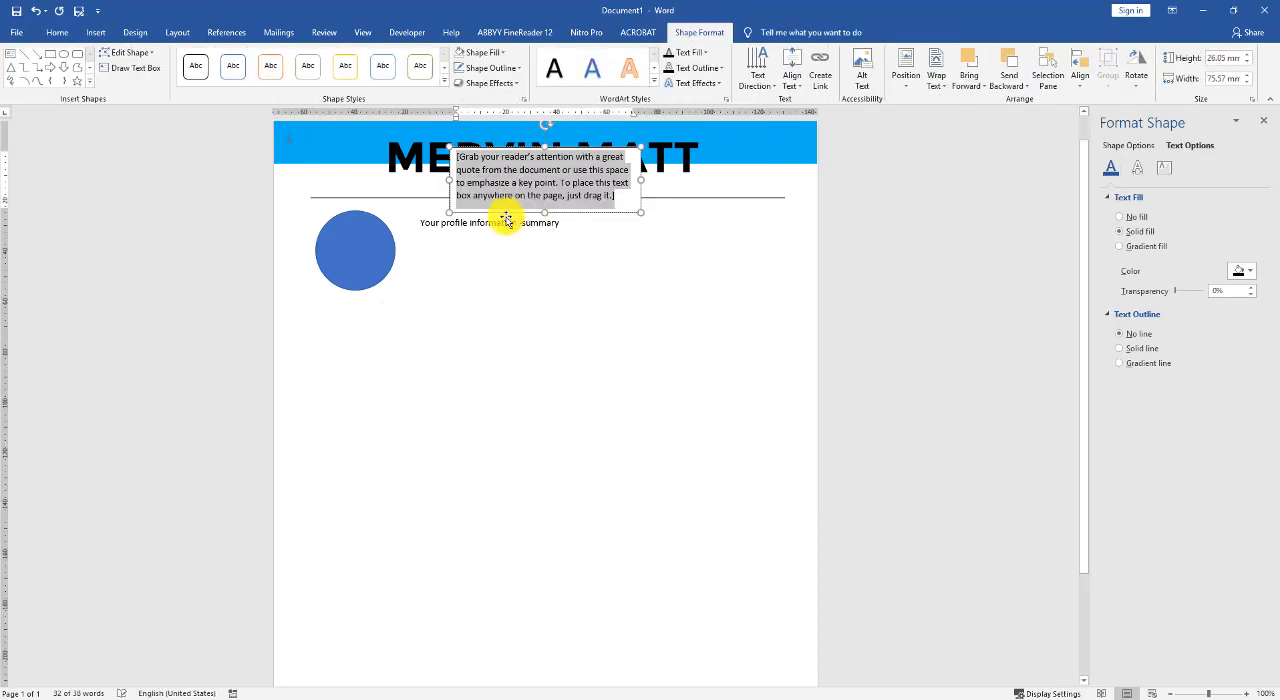
drag(506, 214, 378, 372)
click(526, 320)
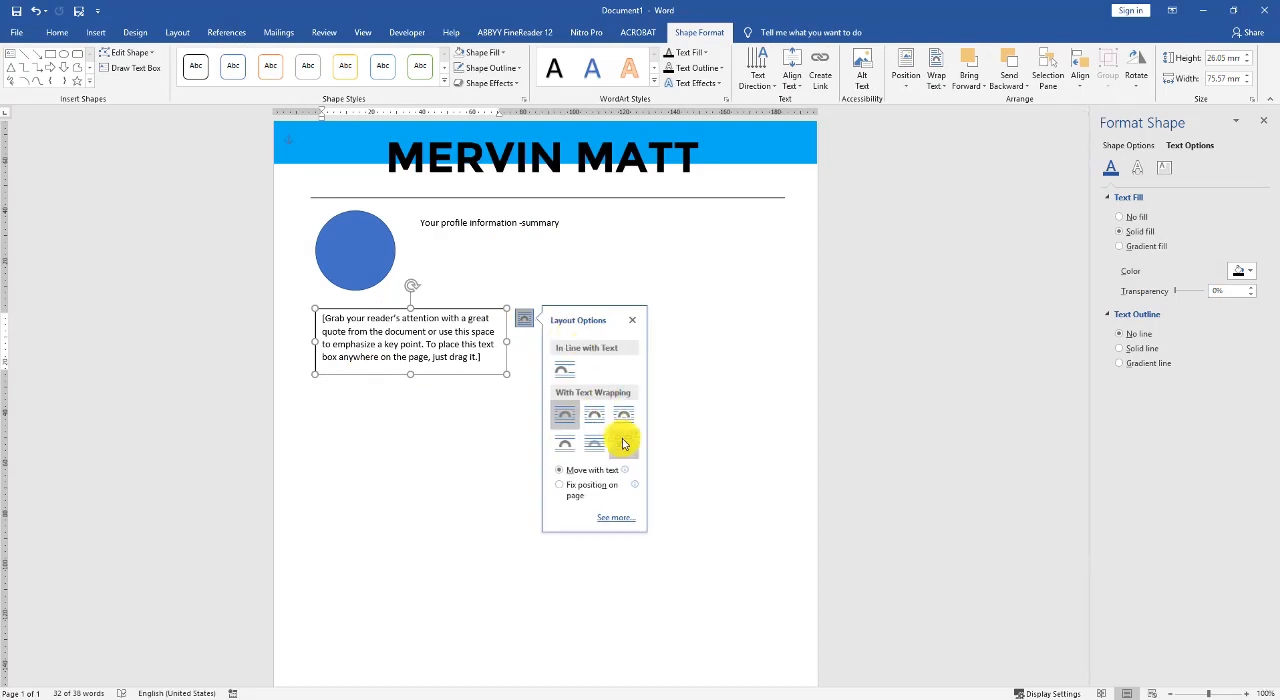
click(623, 442)
- Shrink the new text box to about 68.5 by 10 mm and replace its placeholder with "CONTACT"
drag(507, 342, 489, 343)
drag(399, 387, 402, 333)
click(396, 318)
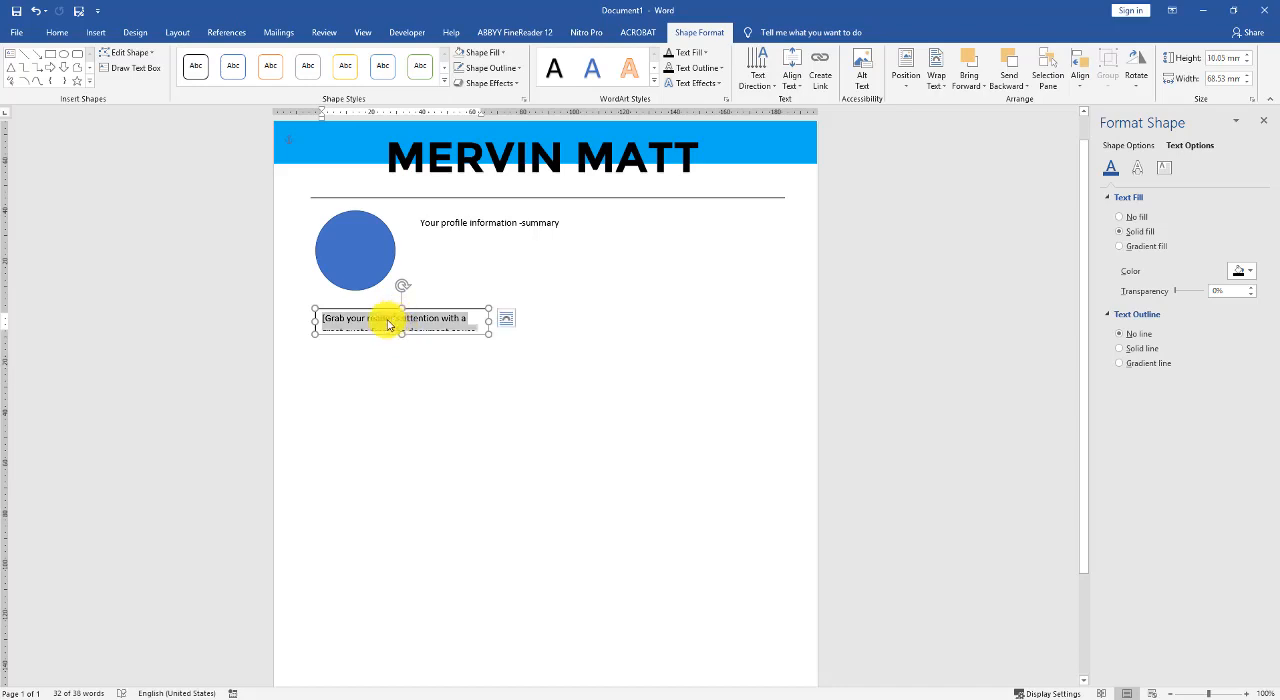
text(ONTACT)
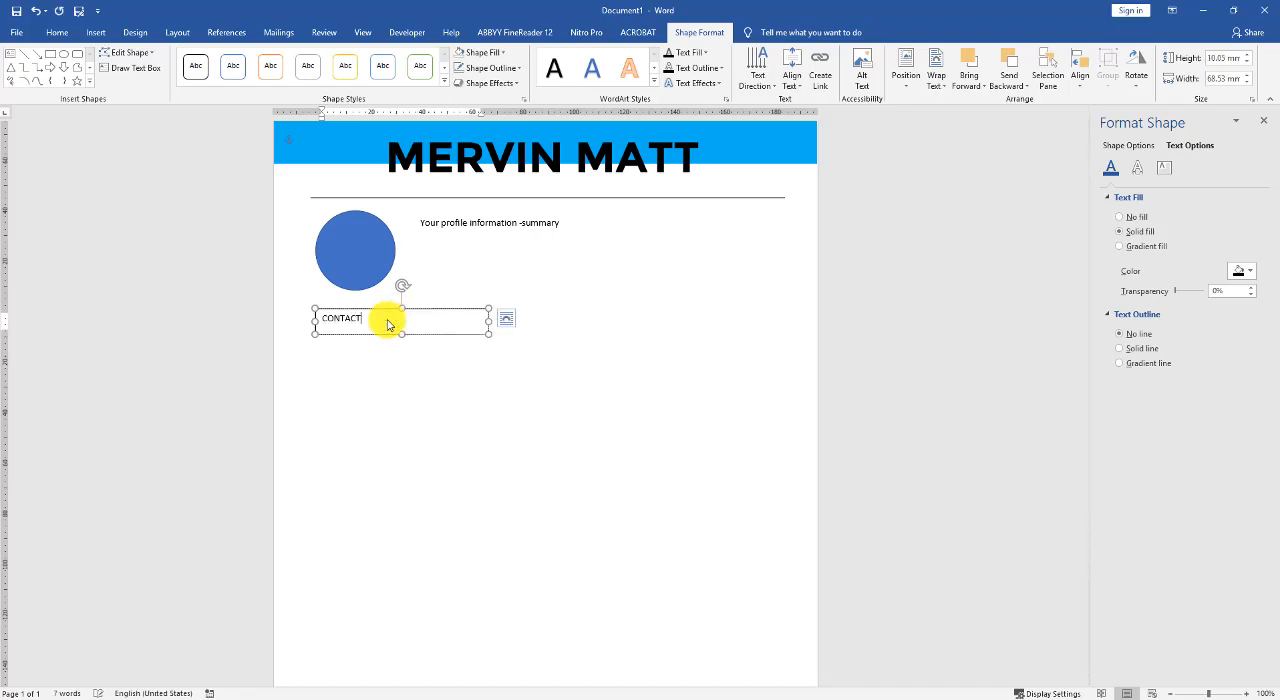
- Change the font of the CONTACT heading to Montserrat
key(ctrl+a)
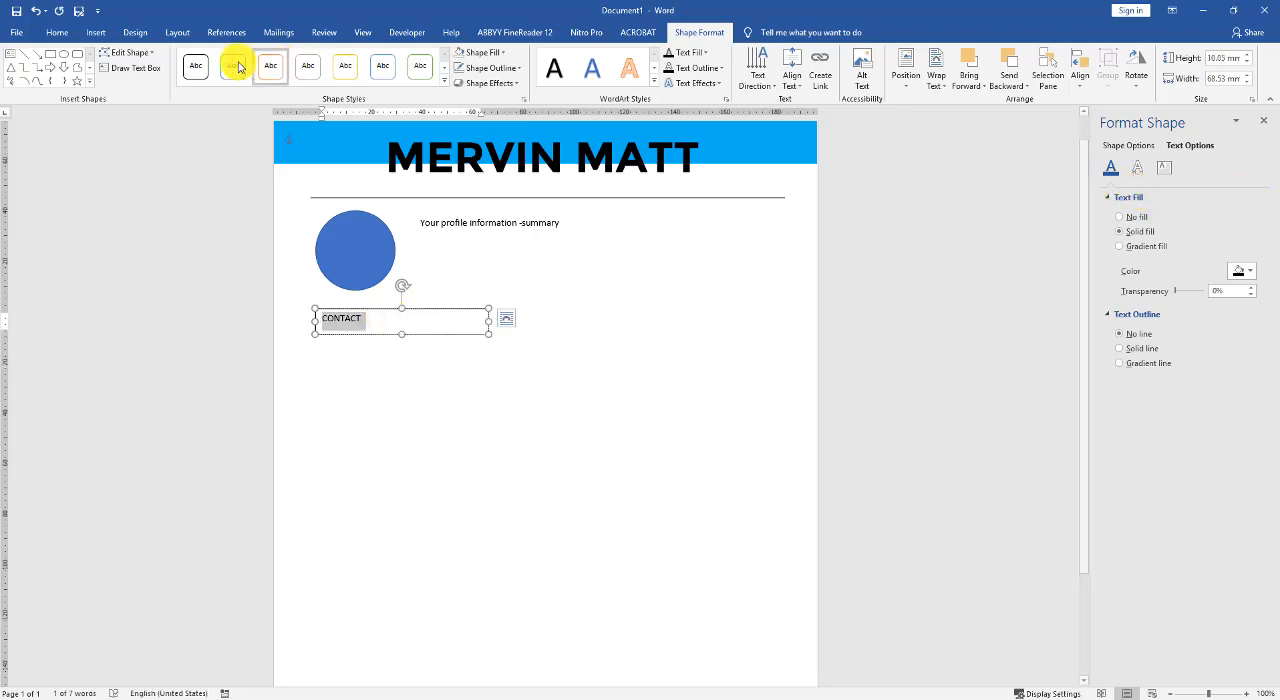
click(54, 31)
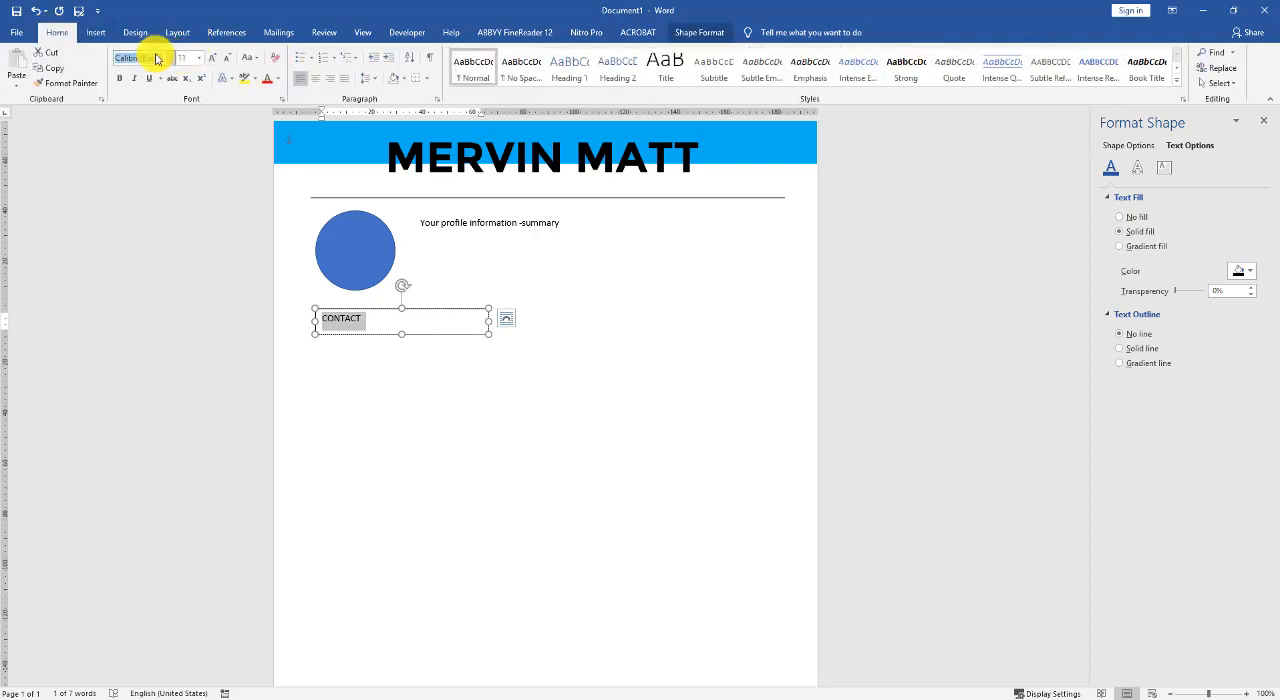
text(Monte)
key(Return)
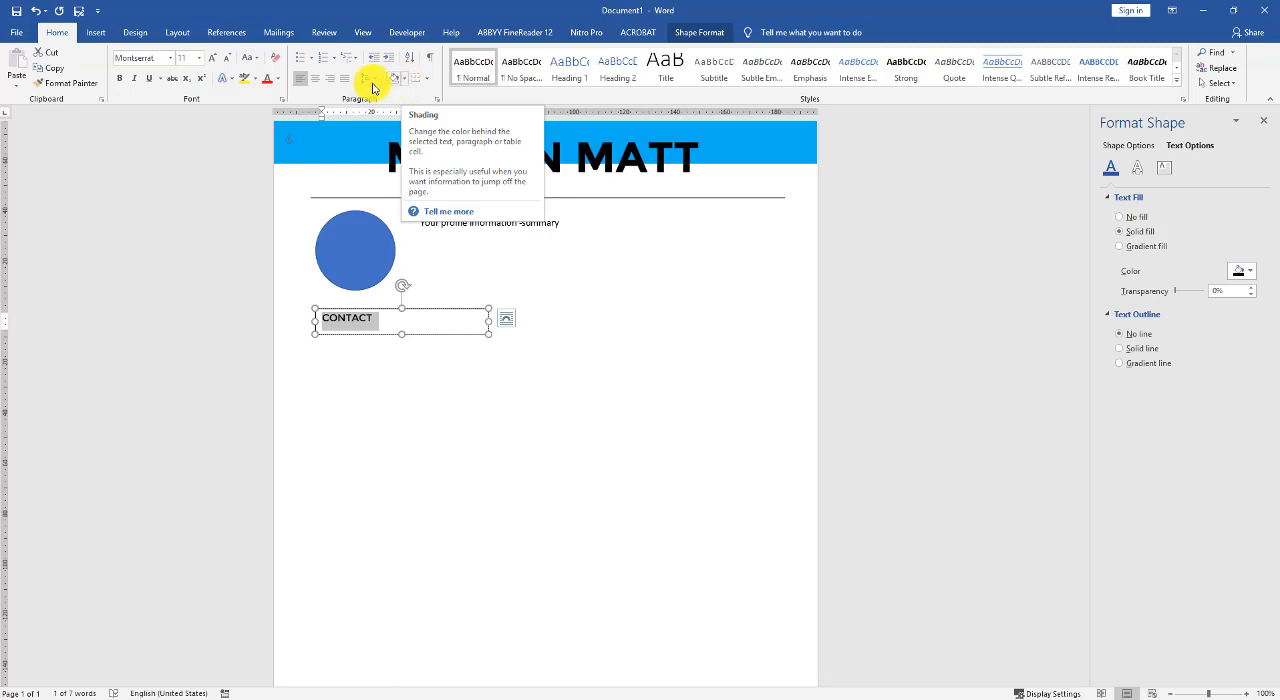
- Remove the fill and the outline of the CONTACT text box
click(449, 334)
click(1129, 146)
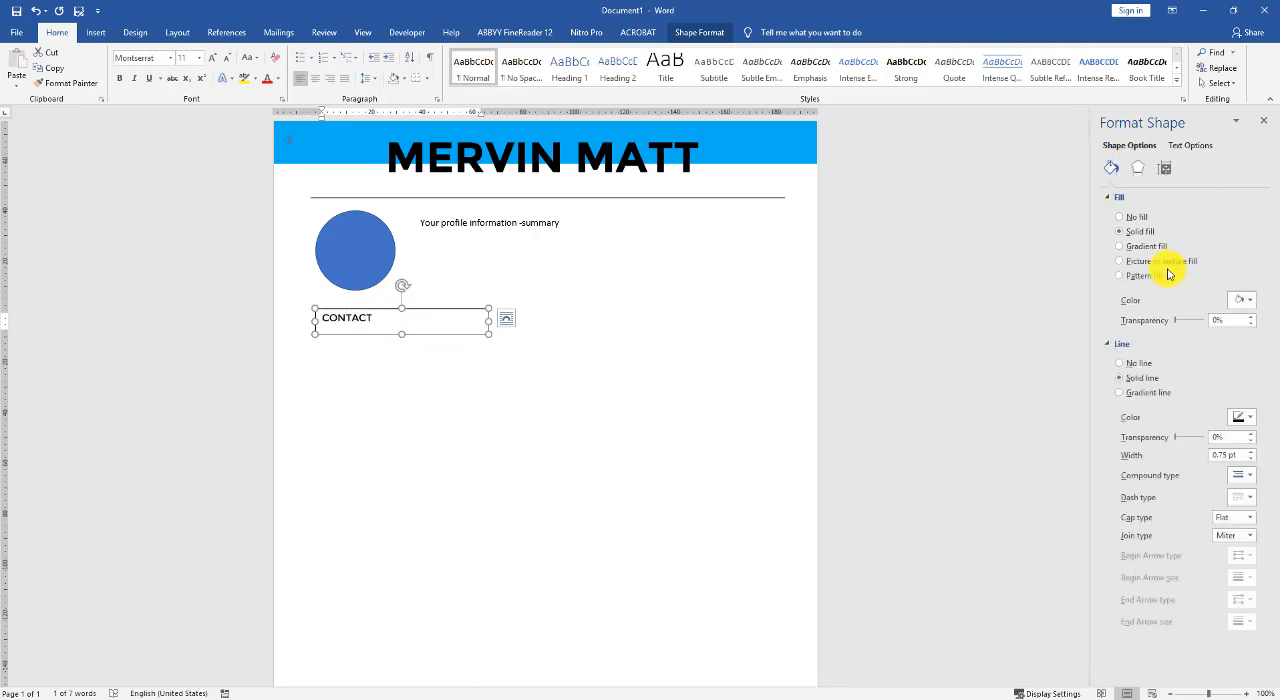
click(1130, 217)
click(1132, 318)
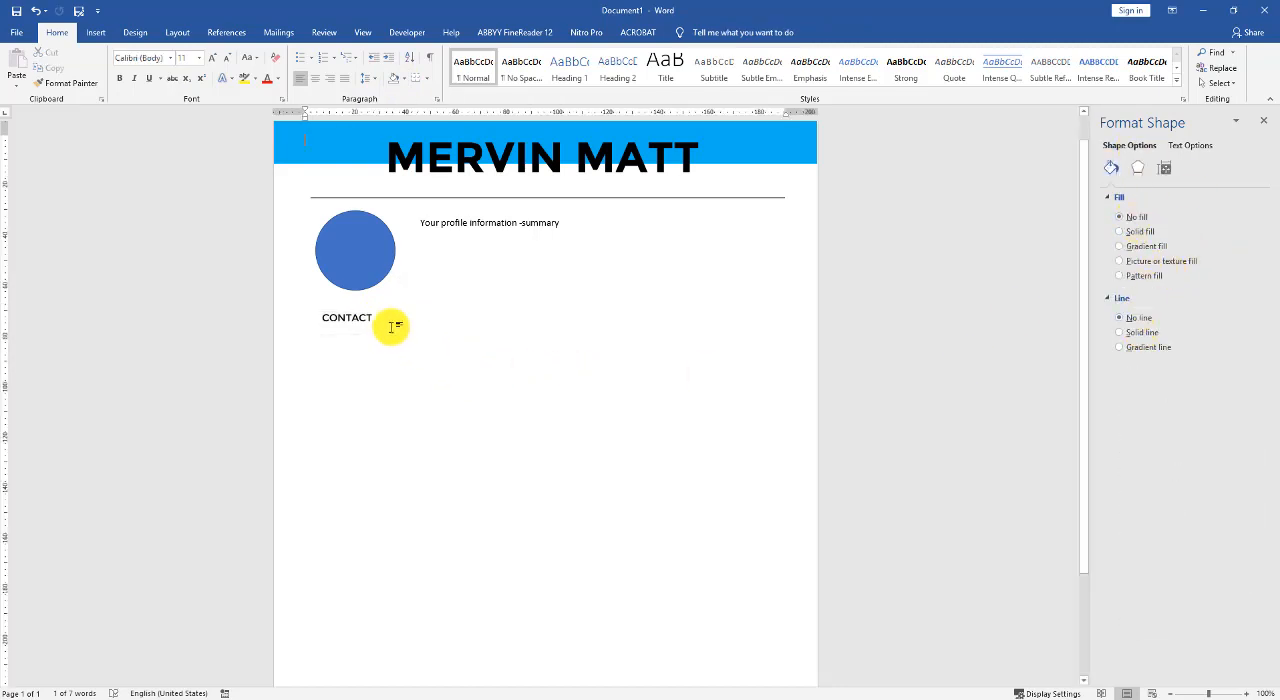
- Align the CONTACT box with the divider line's left end and shade its heading Blue, Accent 1, Lighter 40%
click(389, 321)
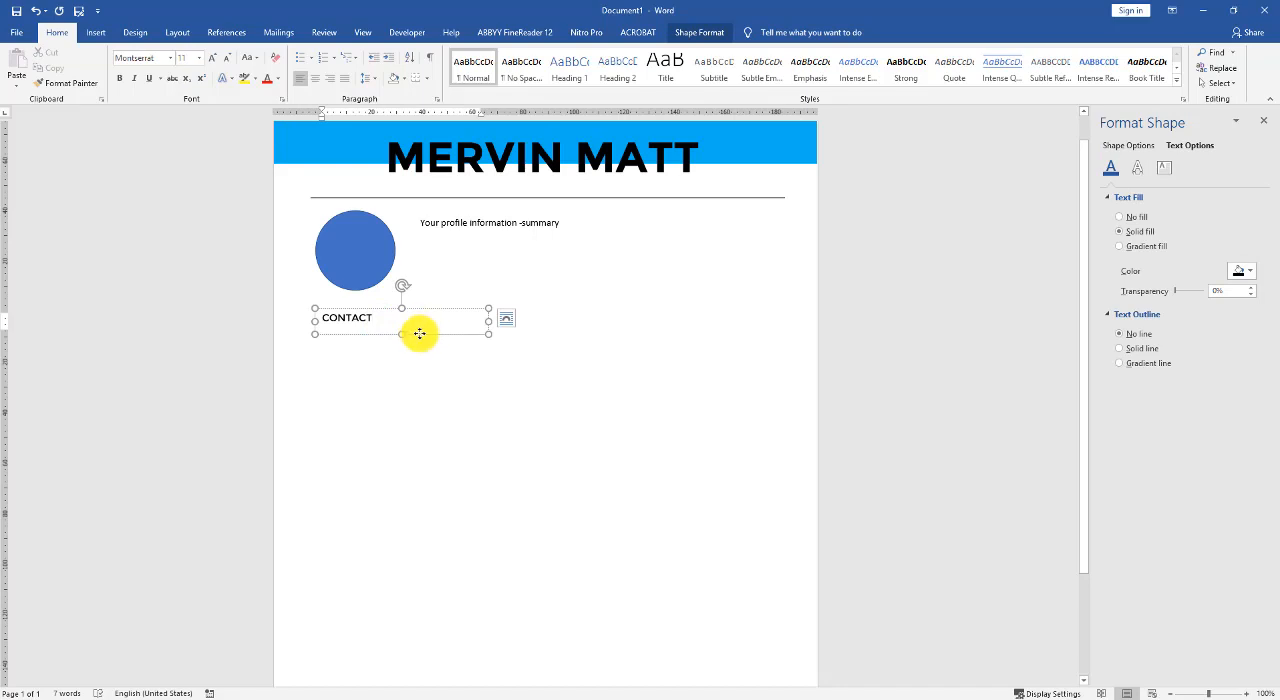
drag(420, 331, 311, 317)
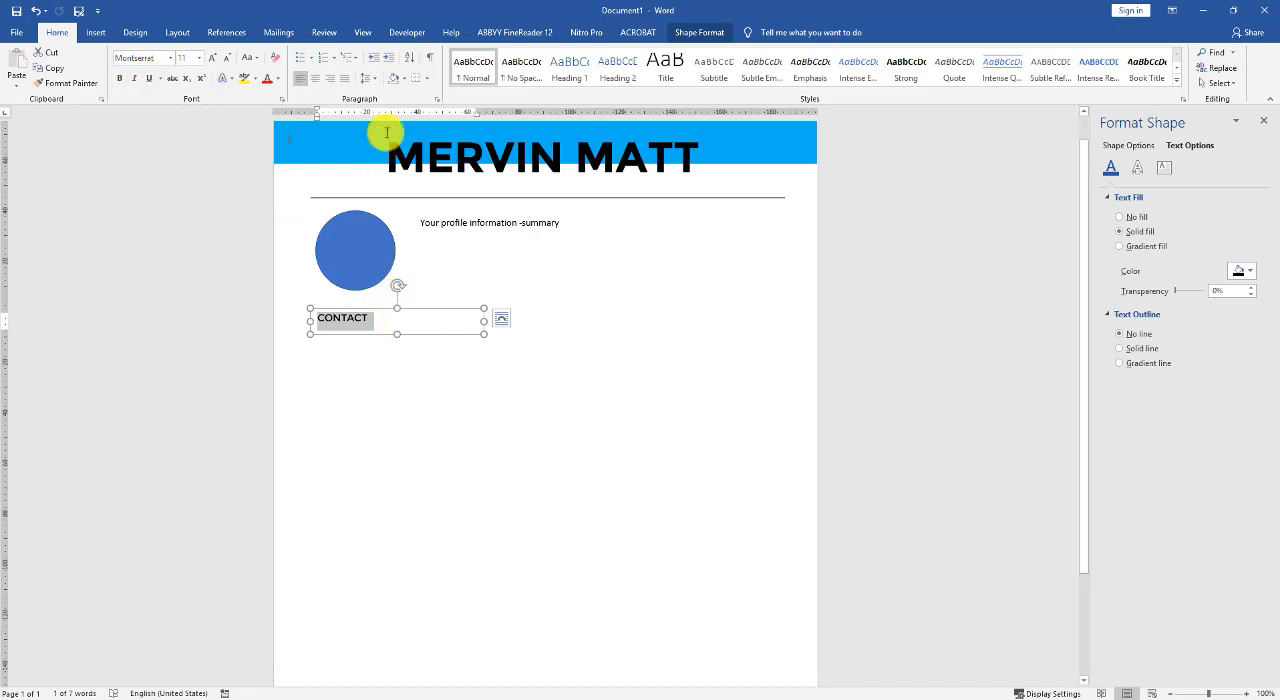
click(404, 78)
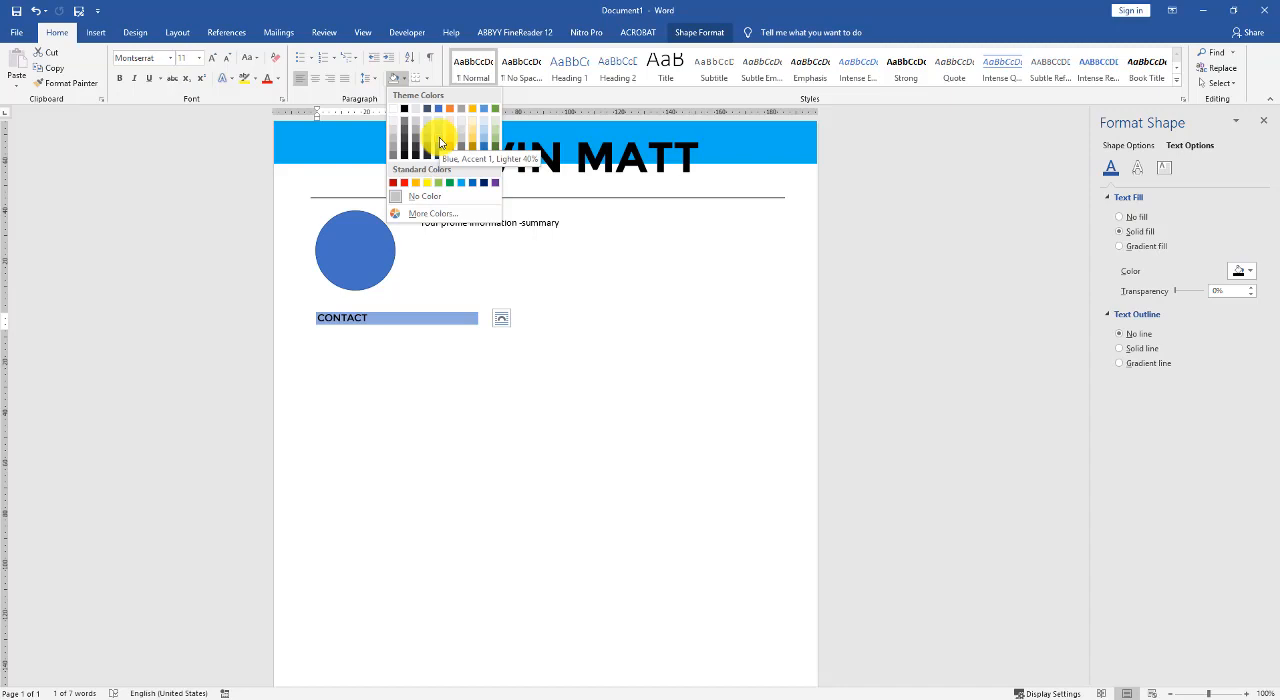
click(440, 143)
click(415, 340)
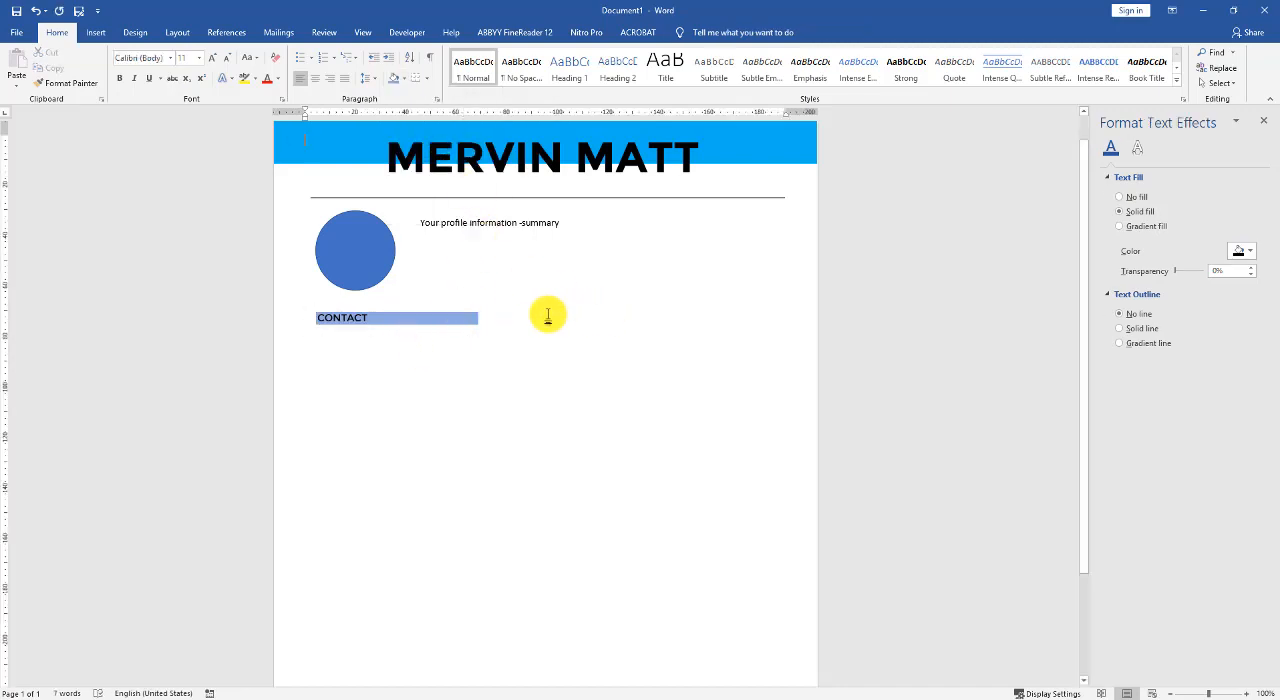
scroll(380, 303, down, 3)
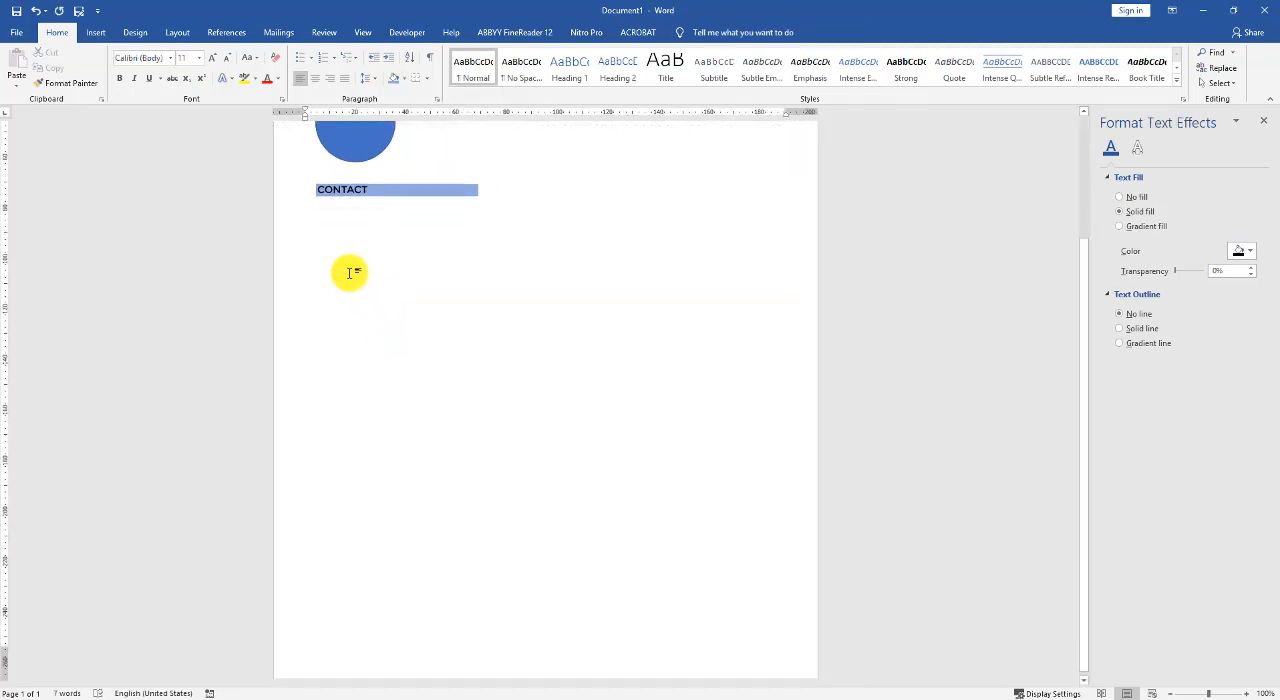
- Insert a simple text box and place it just beneath the CONTACT heading
click(96, 32)
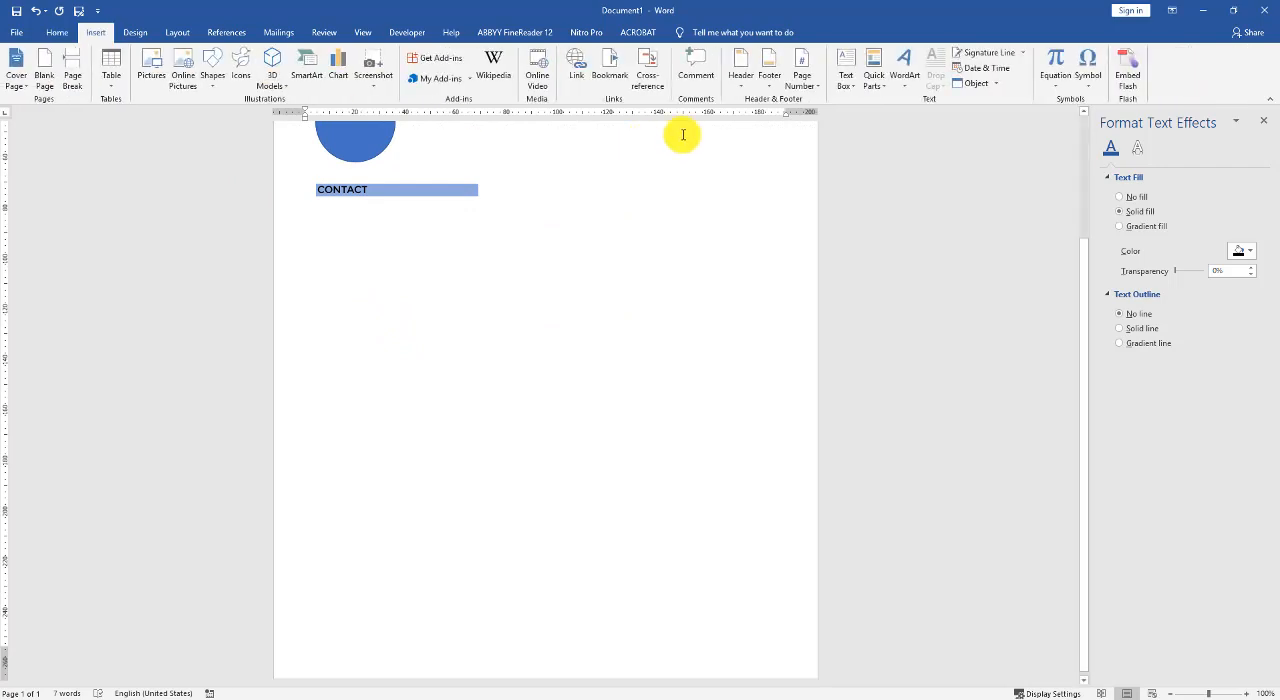
click(846, 72)
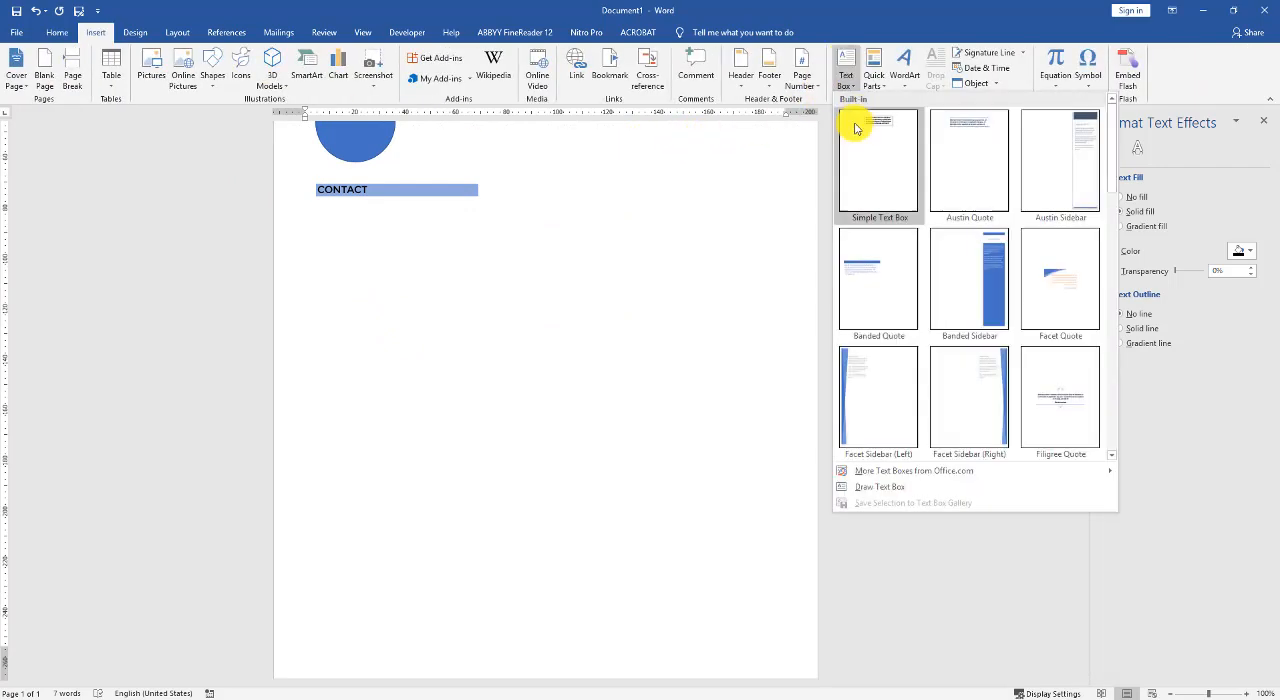
click(878, 165)
drag(515, 214, 390, 408)
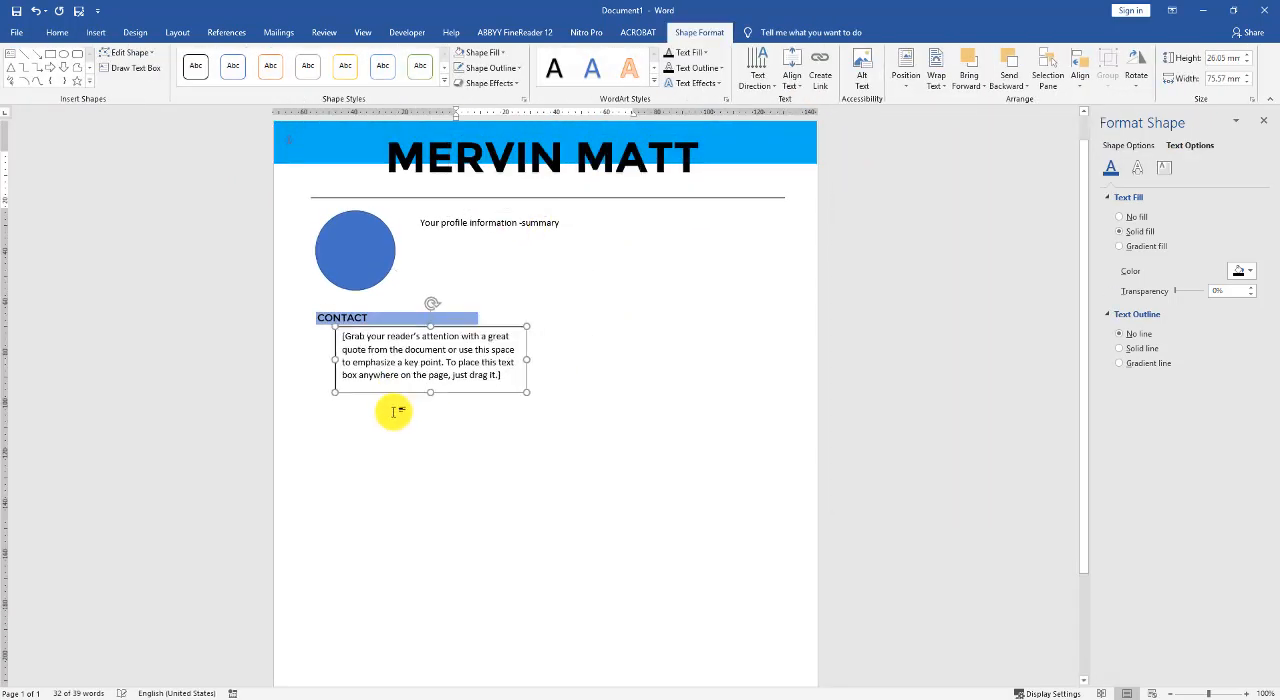
click(529, 353)
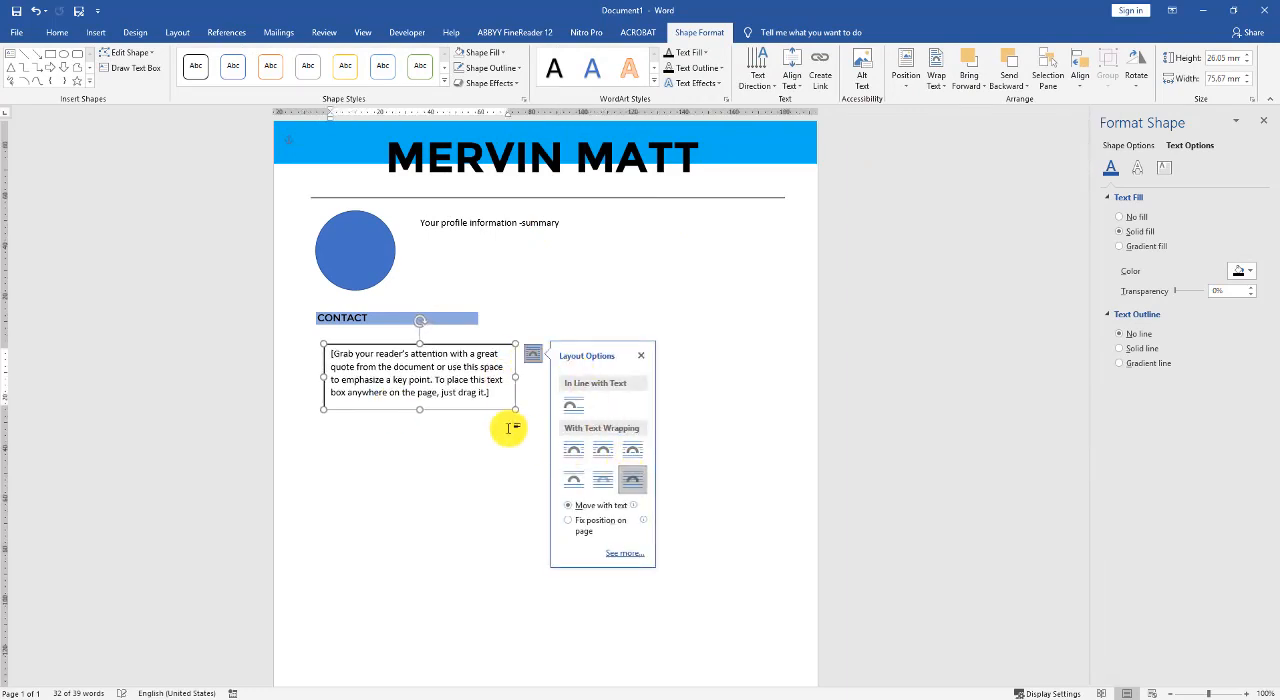
- Shrink the new text box to about 54.8 mm wide and 8.5 mm high, ending flush with the heading's right end
drag(515, 377, 487, 378)
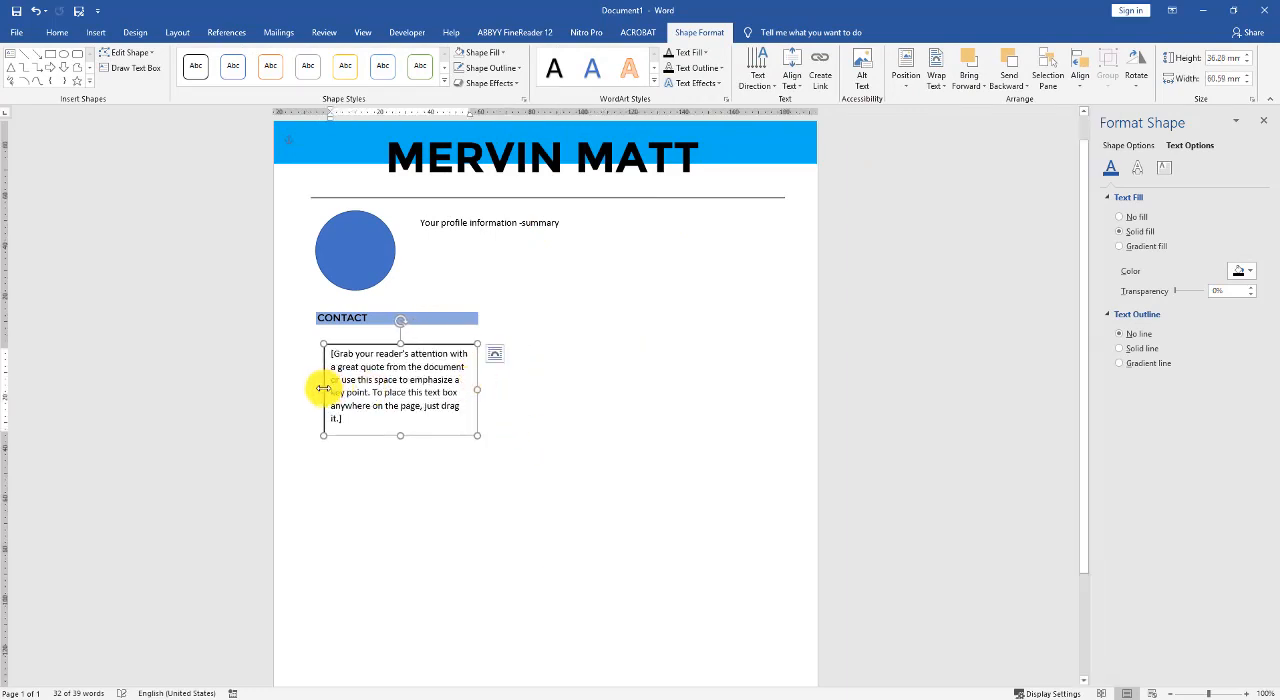
mouse_move(323, 391)
mouse_down()
mouse_move(314, 386)
mouse_move(337, 381)
mouse_up()
drag(407, 433, 411, 366)
- Replace the placeholder in the small text box with "Street Name, City"
click(394, 360)
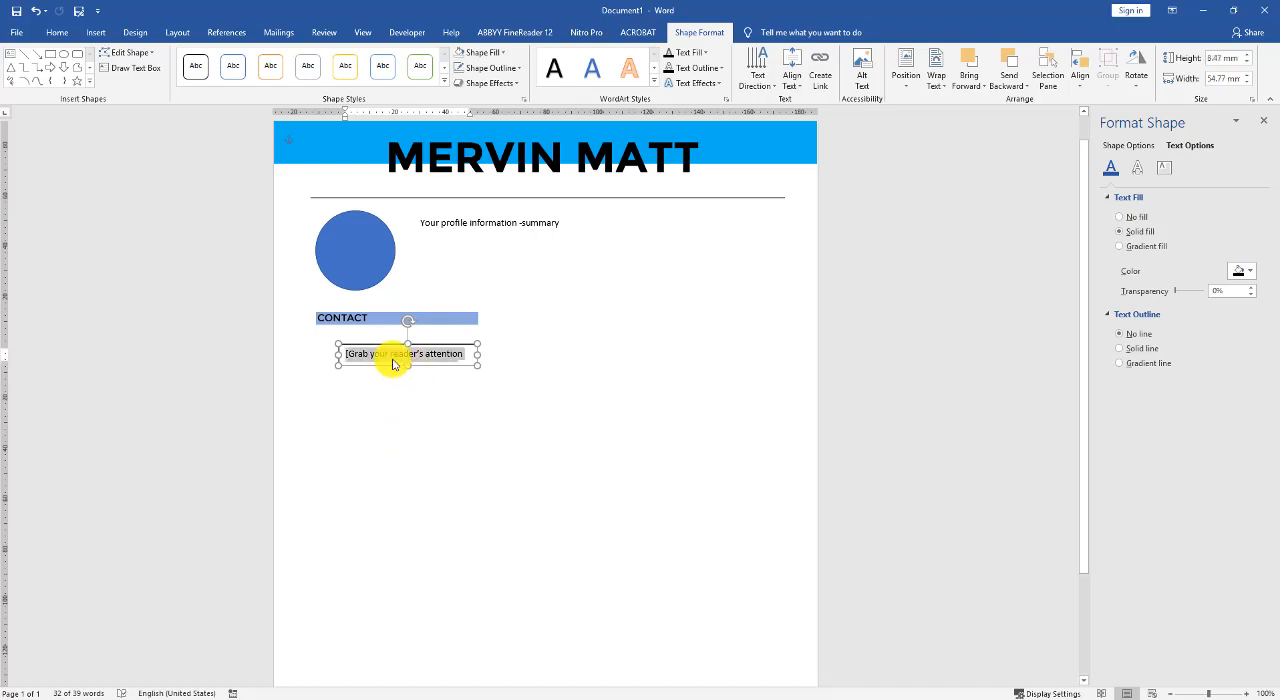
text(Street Name)
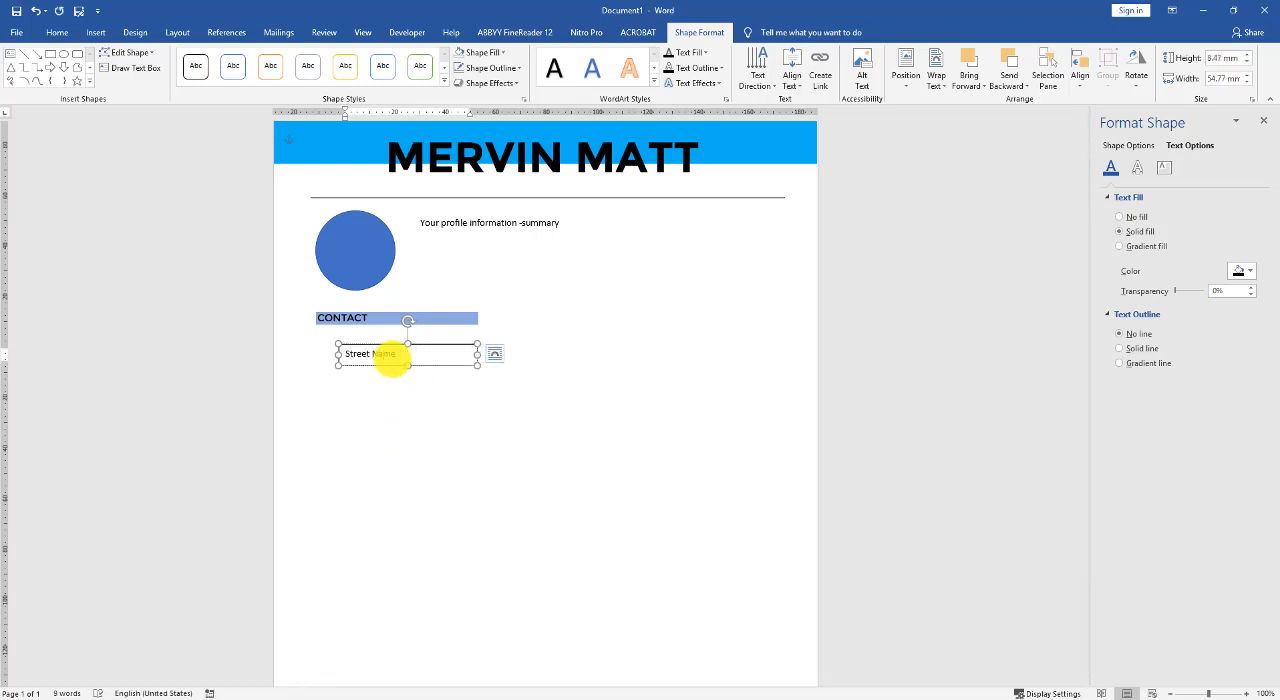
key(ctrl+a)
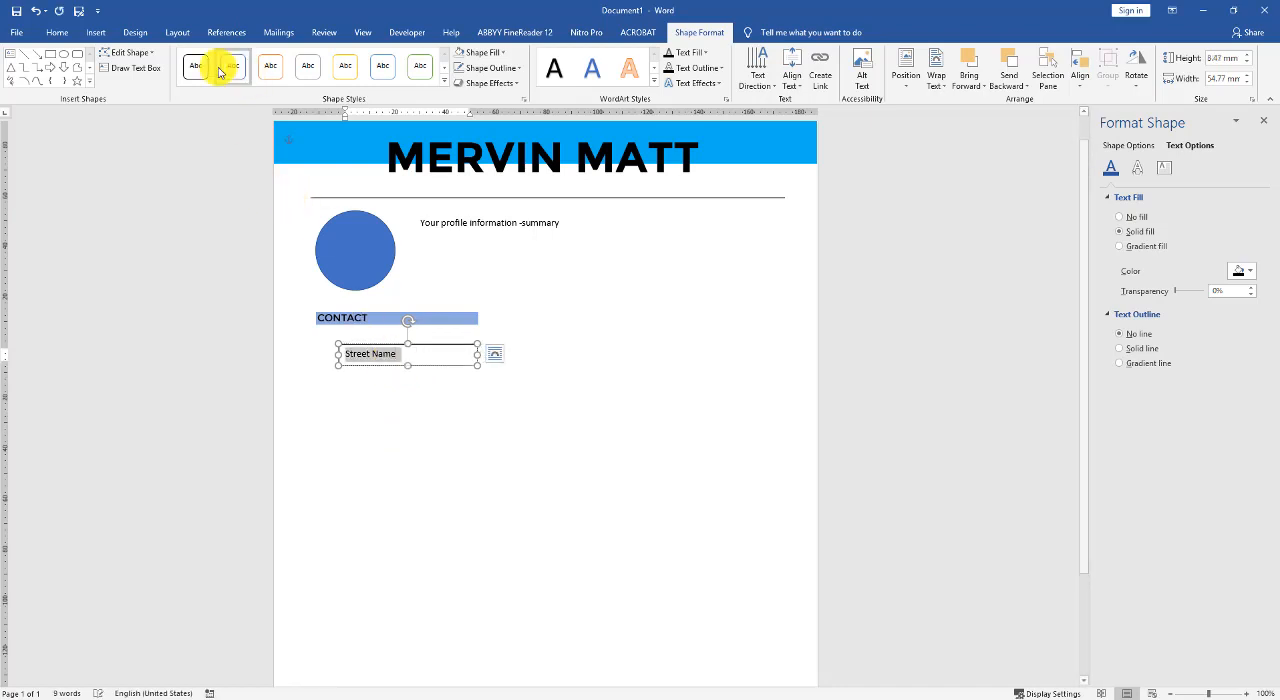
click(395, 361)
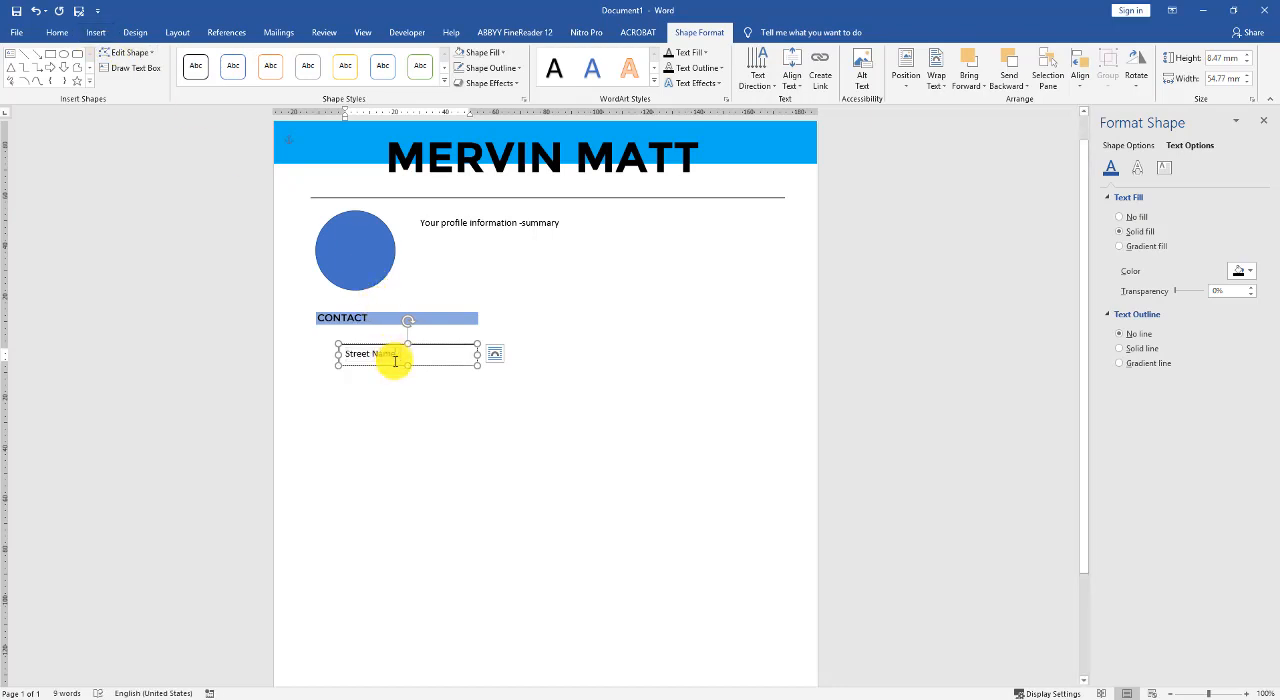
text(, City)
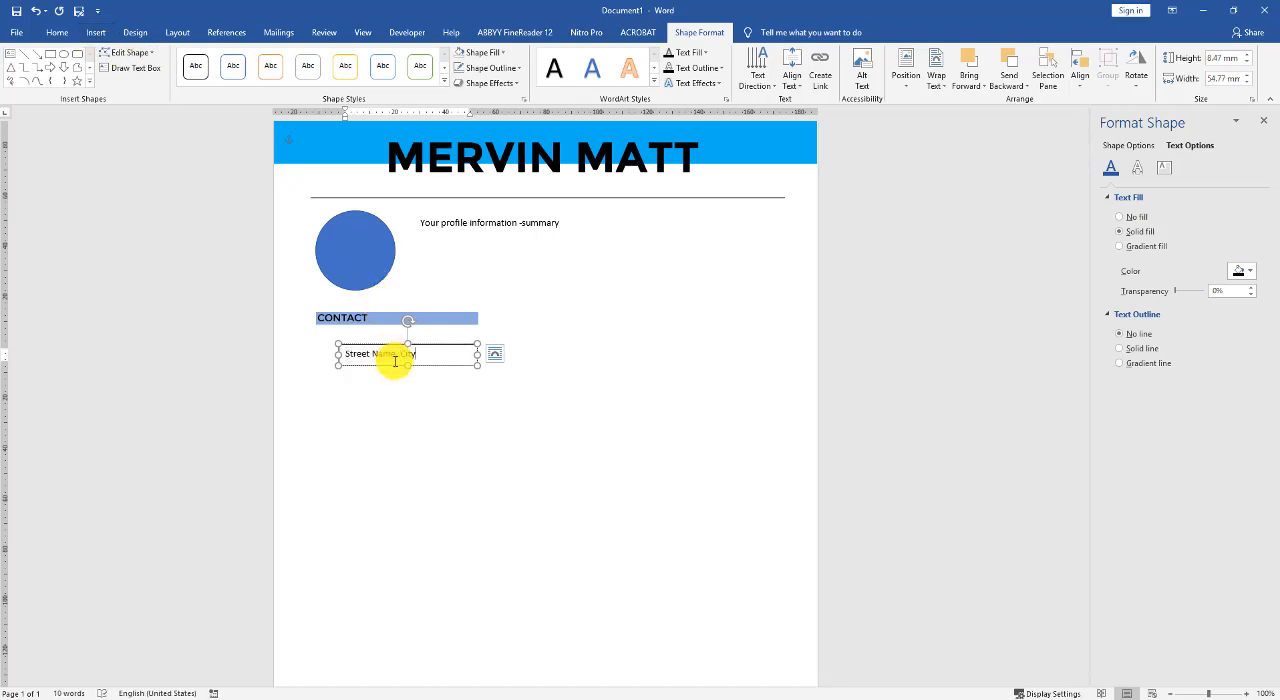
- Change the font of the "Street Name, City" line to Montserrat
key(ctrl+a)
click(57, 32)
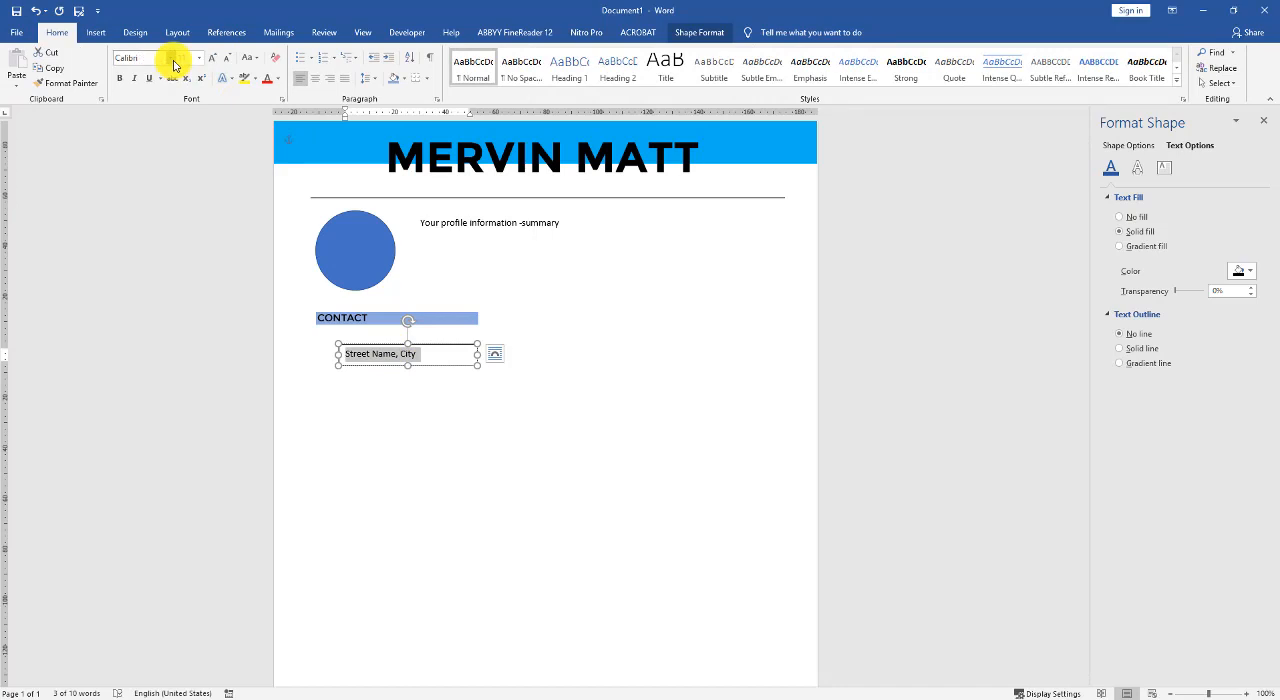
click(171, 58)
click(171, 134)
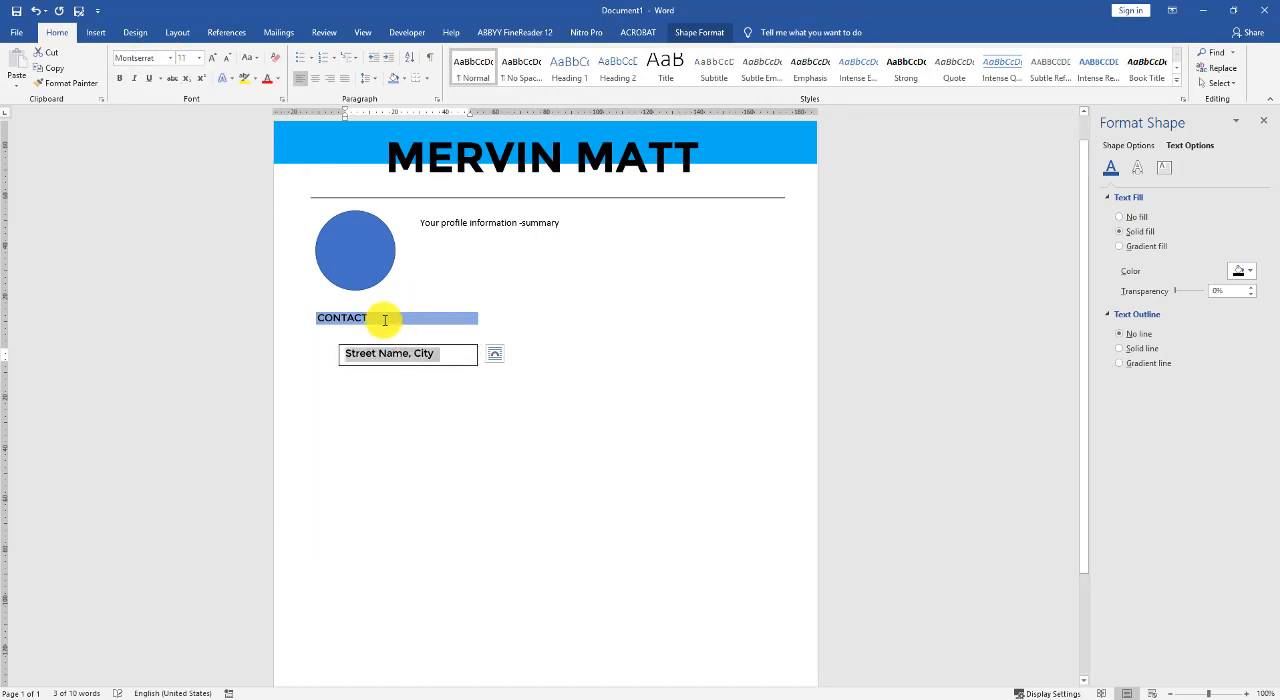
- Remove the outline of the "Street Name, City" text box
click(428, 365)
click(1130, 146)
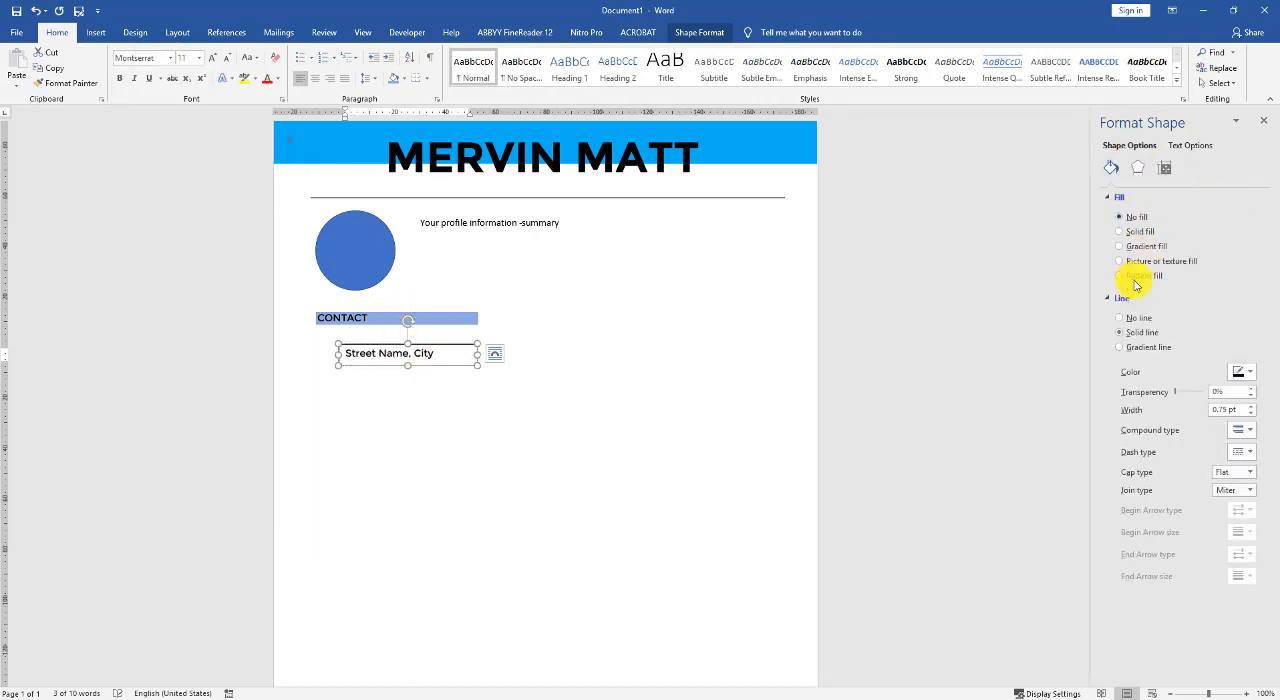
click(1121, 318)
- Duplicate the "Street Name, City" text box and place the copy directly below the original
click(420, 361)
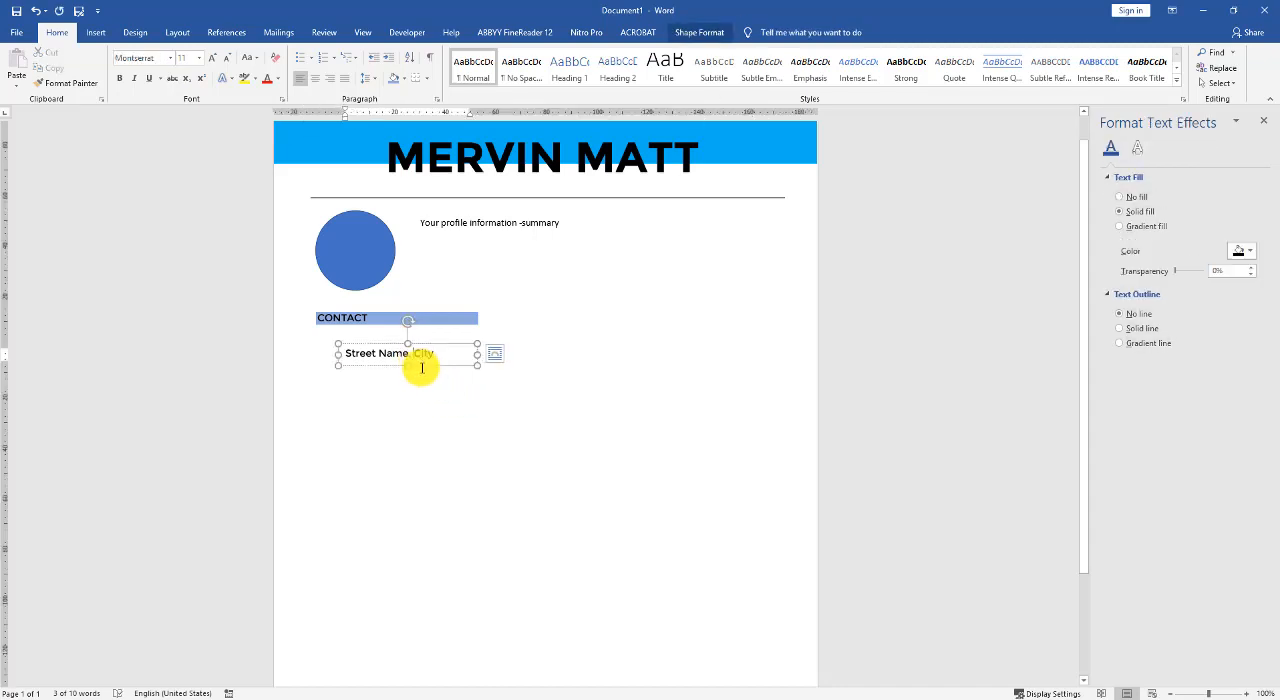
click(421, 365)
click(421, 366)
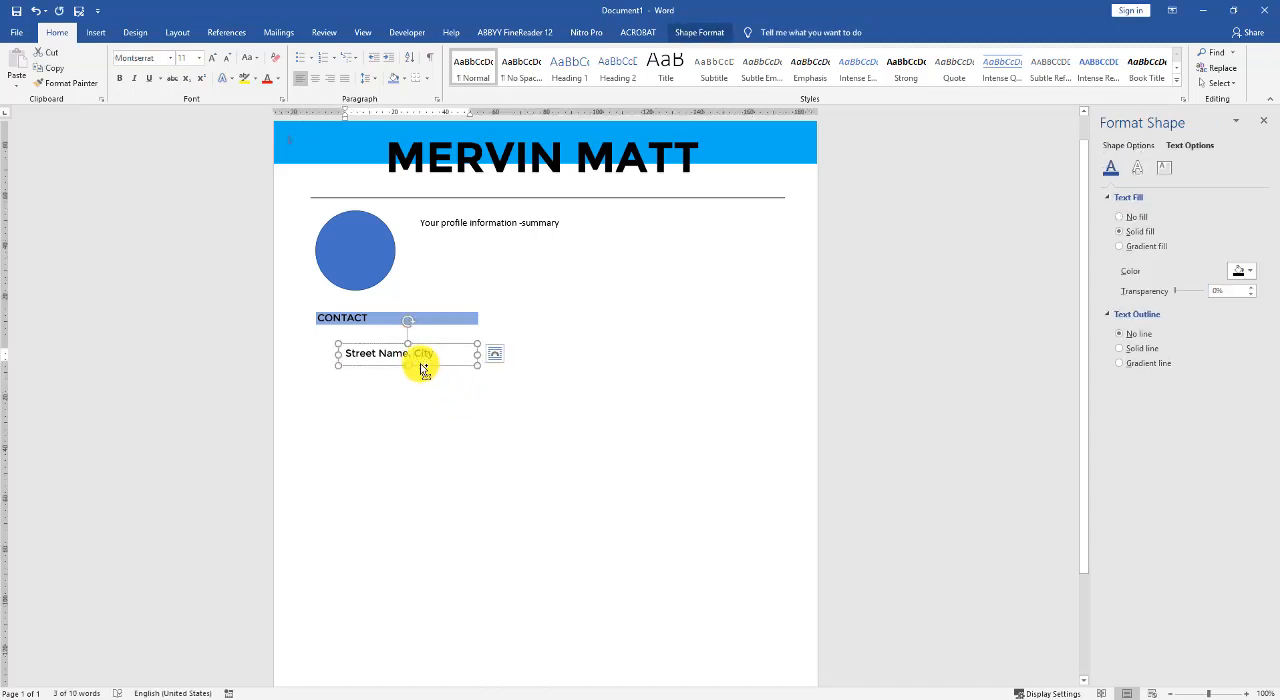
key(ctrl)
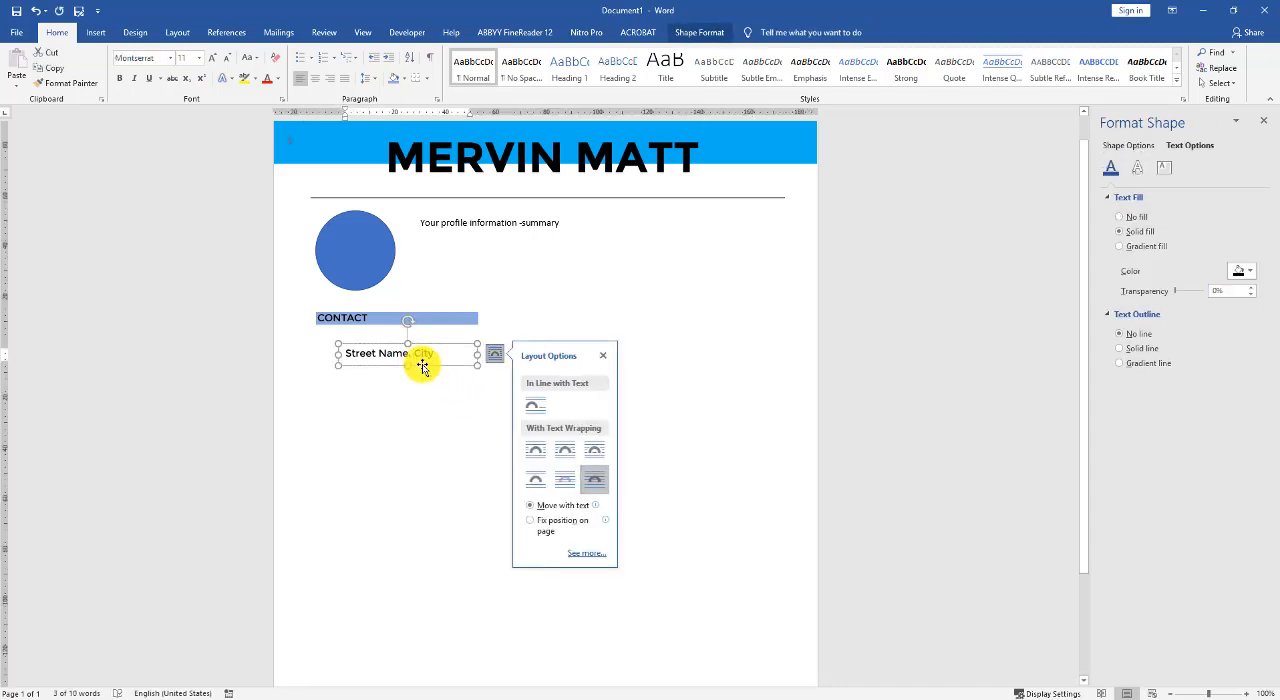
right_click(422, 366)
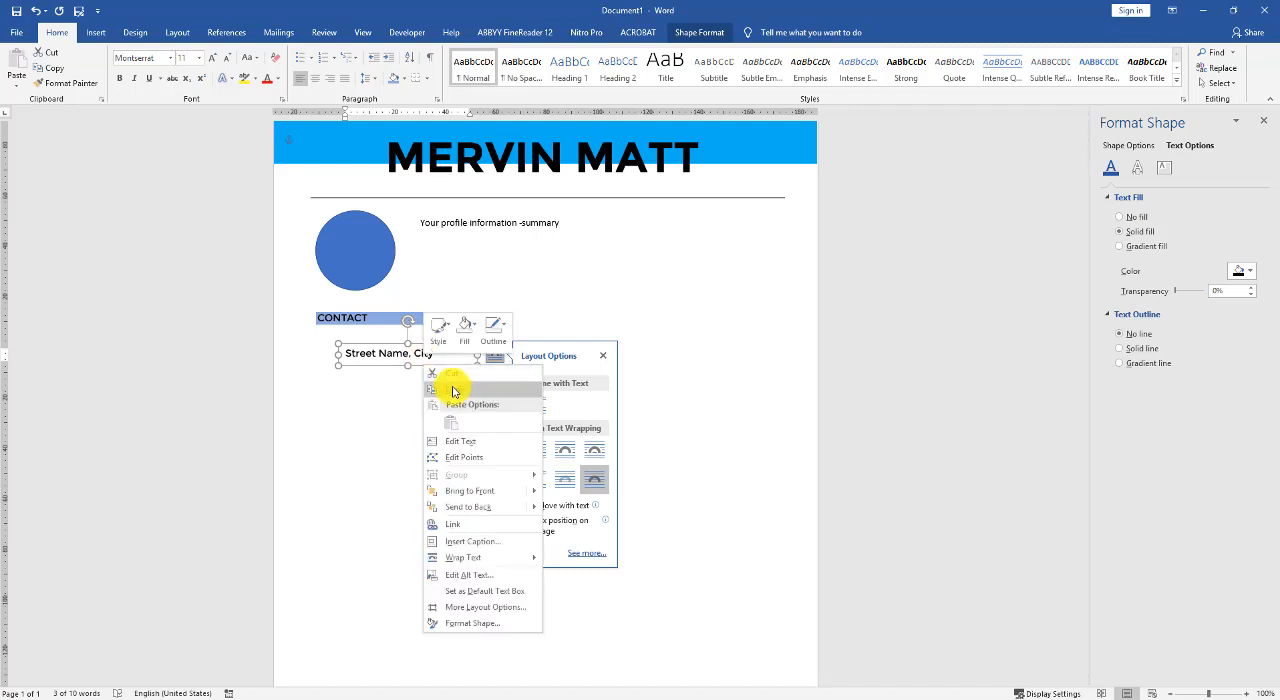
click(453, 390)
right_click(434, 369)
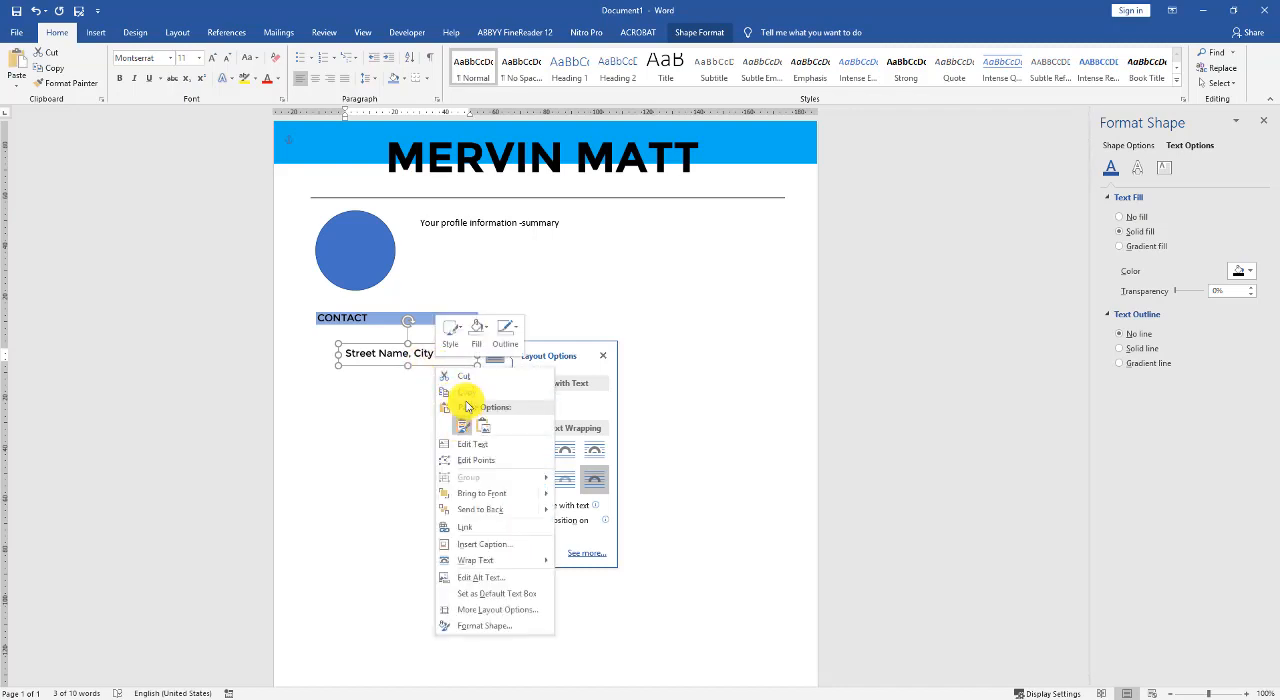
click(460, 425)
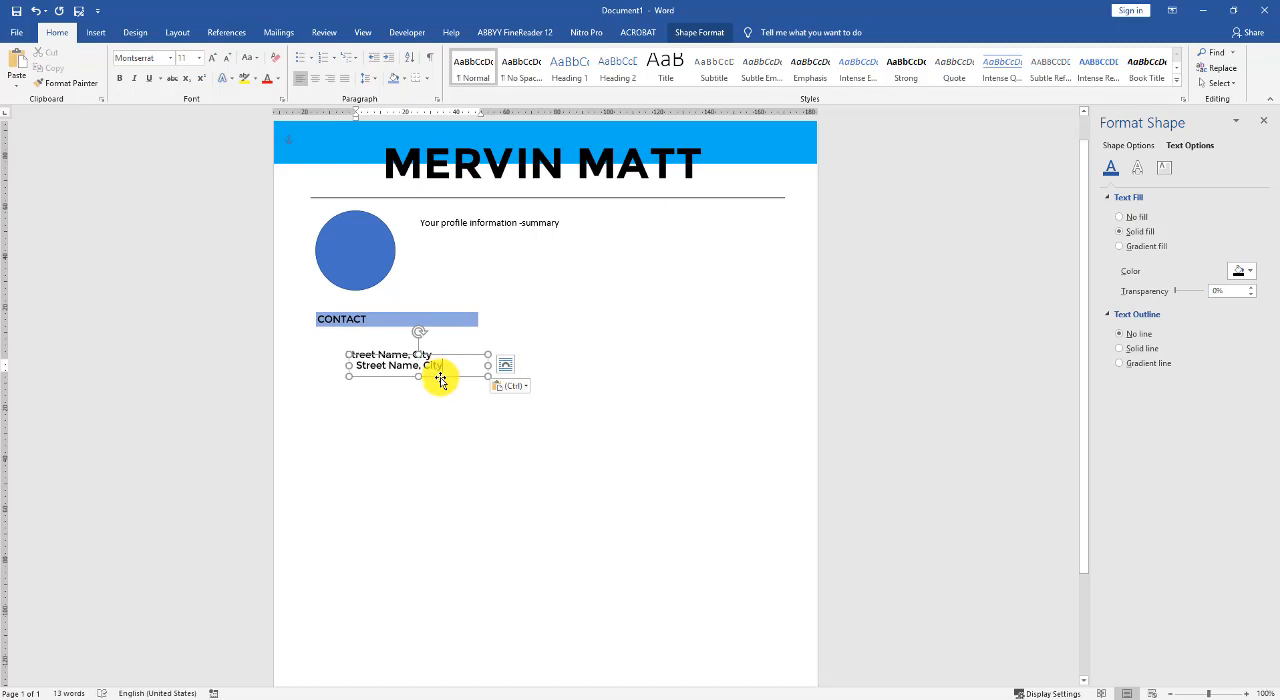
drag(442, 376, 430, 407)
- Duplicate the address line boxes further until five evenly spaced lines are stacked under the CONTACT heading
shift+click(420, 354)
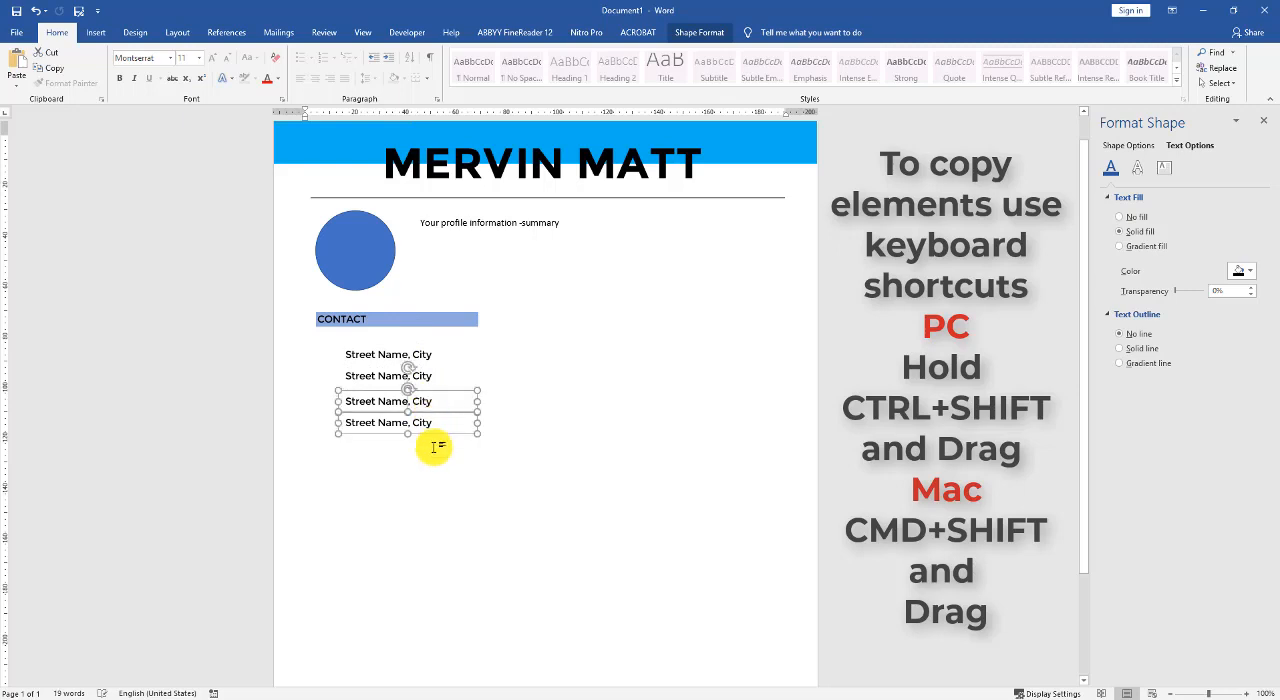
click(438, 447)
click(410, 402)
shift+click(432, 382)
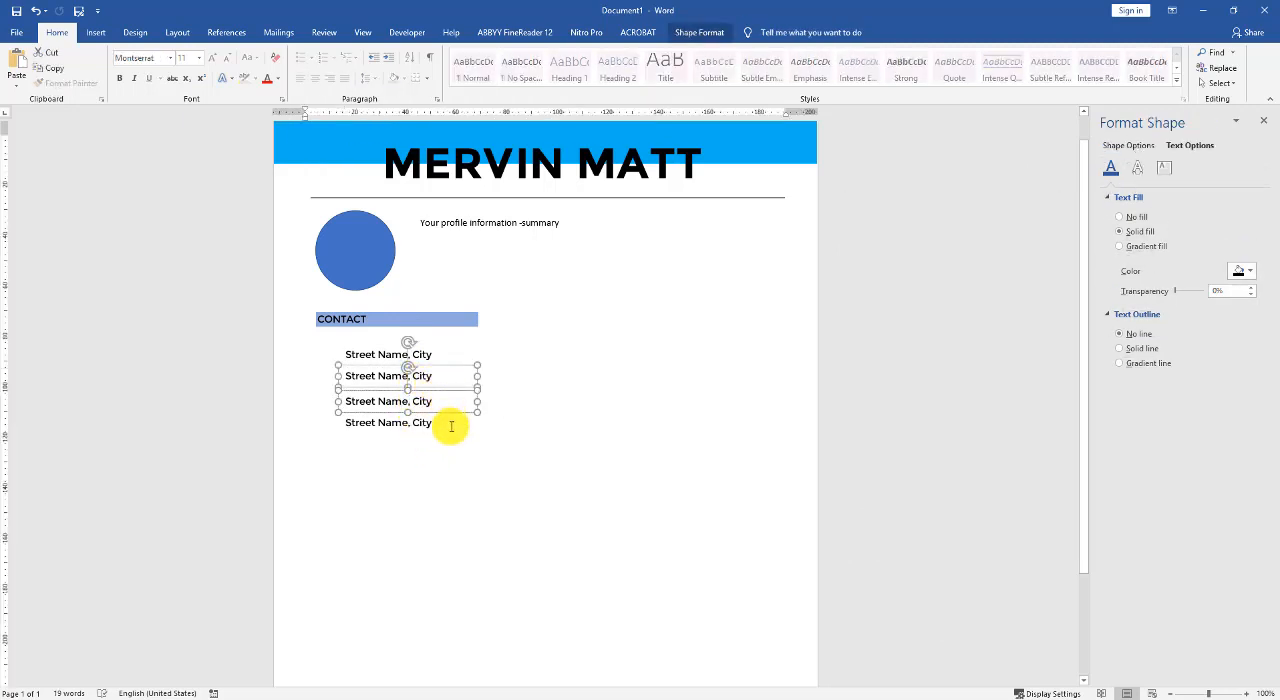
click(449, 425)
click(449, 406)
drag(449, 413, 451, 446)
click(448, 428)
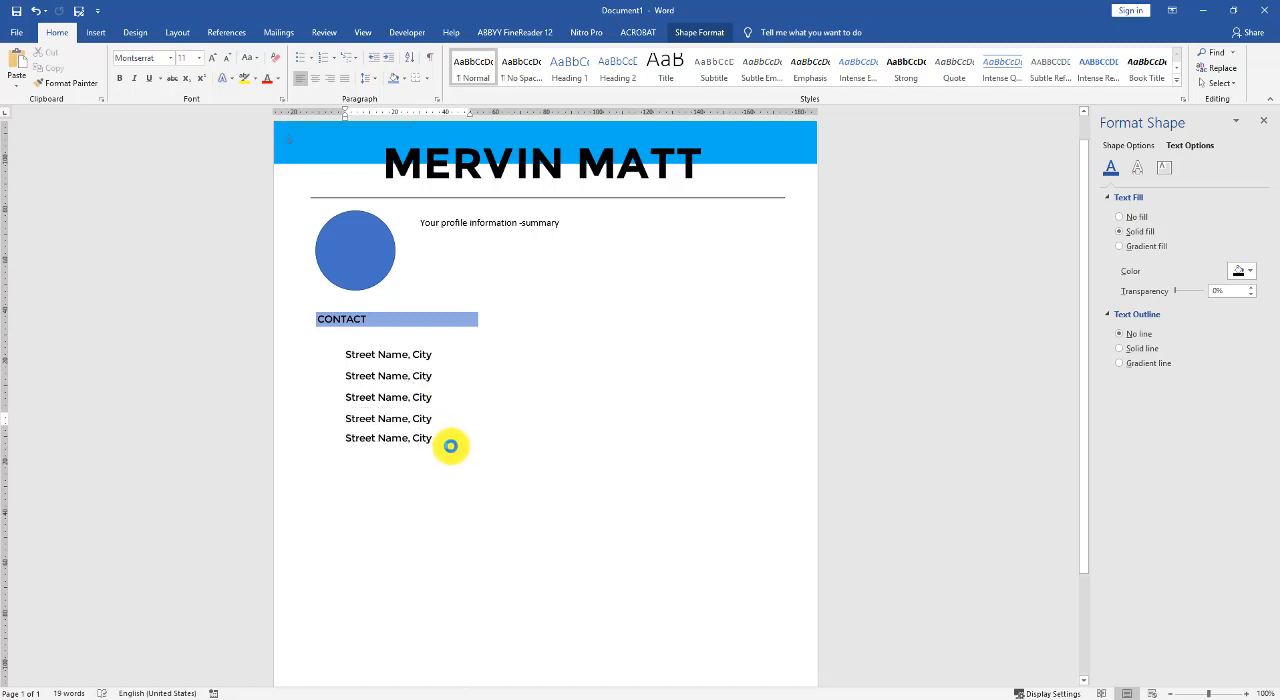
click(410, 375)
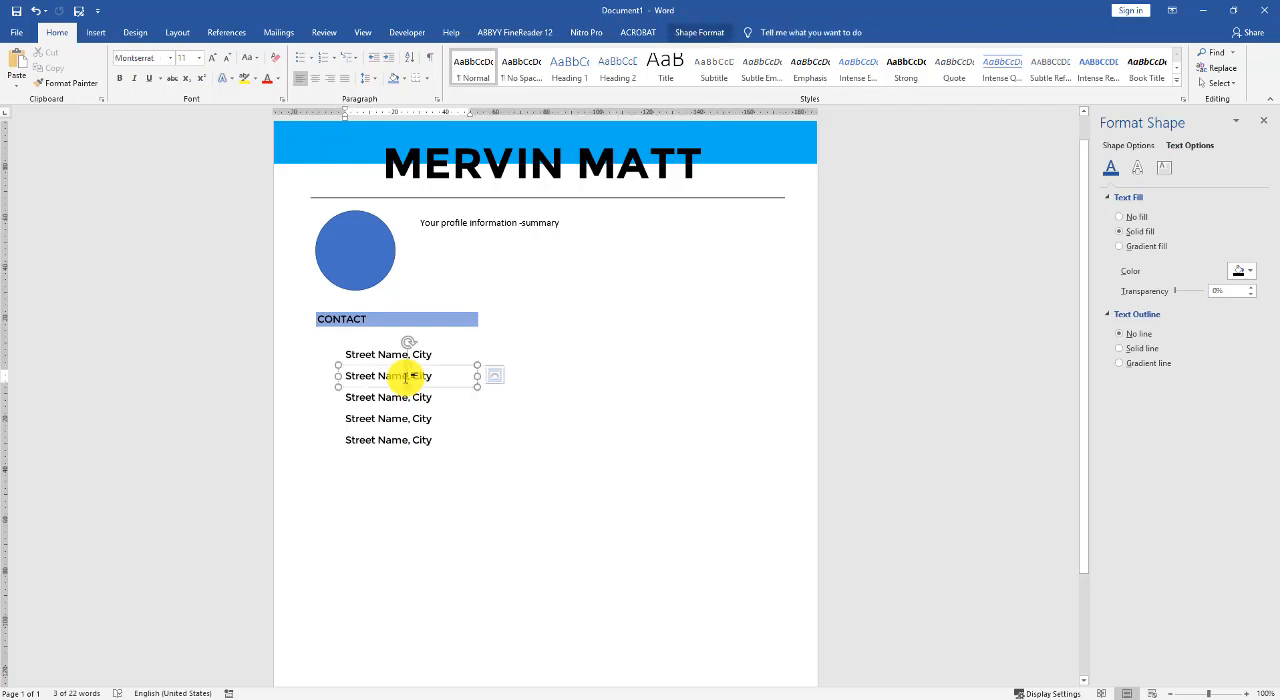
triple_click(405, 376)
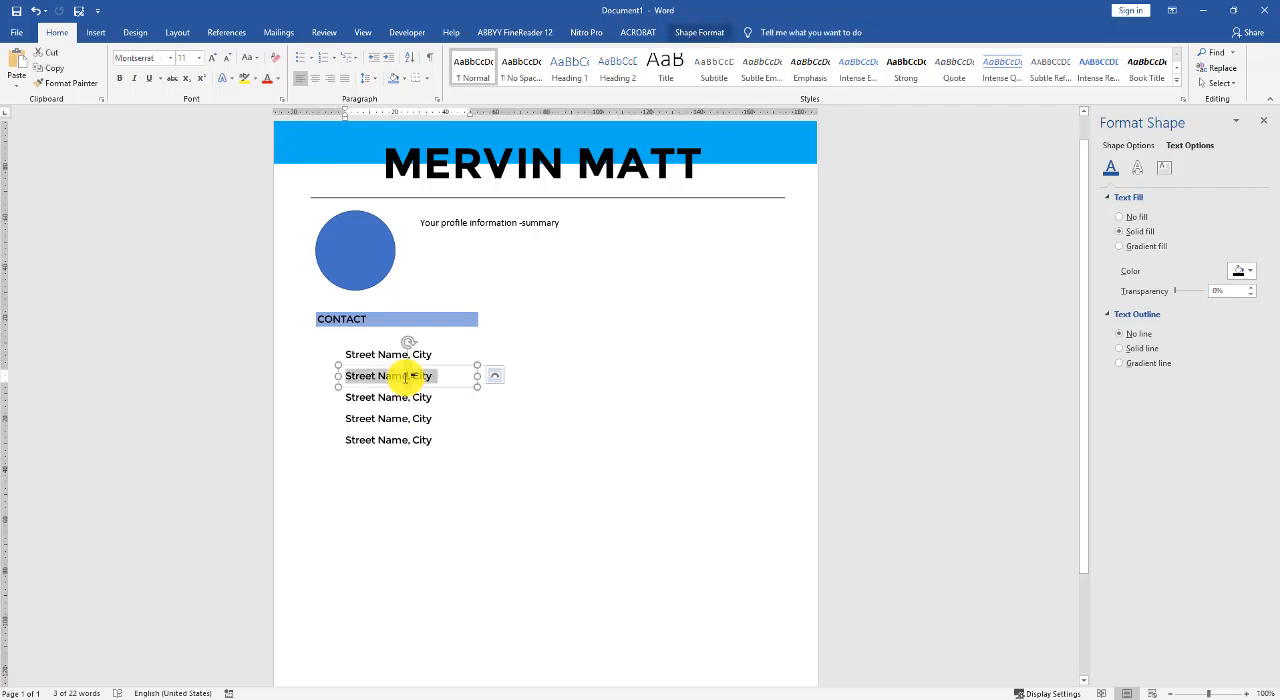
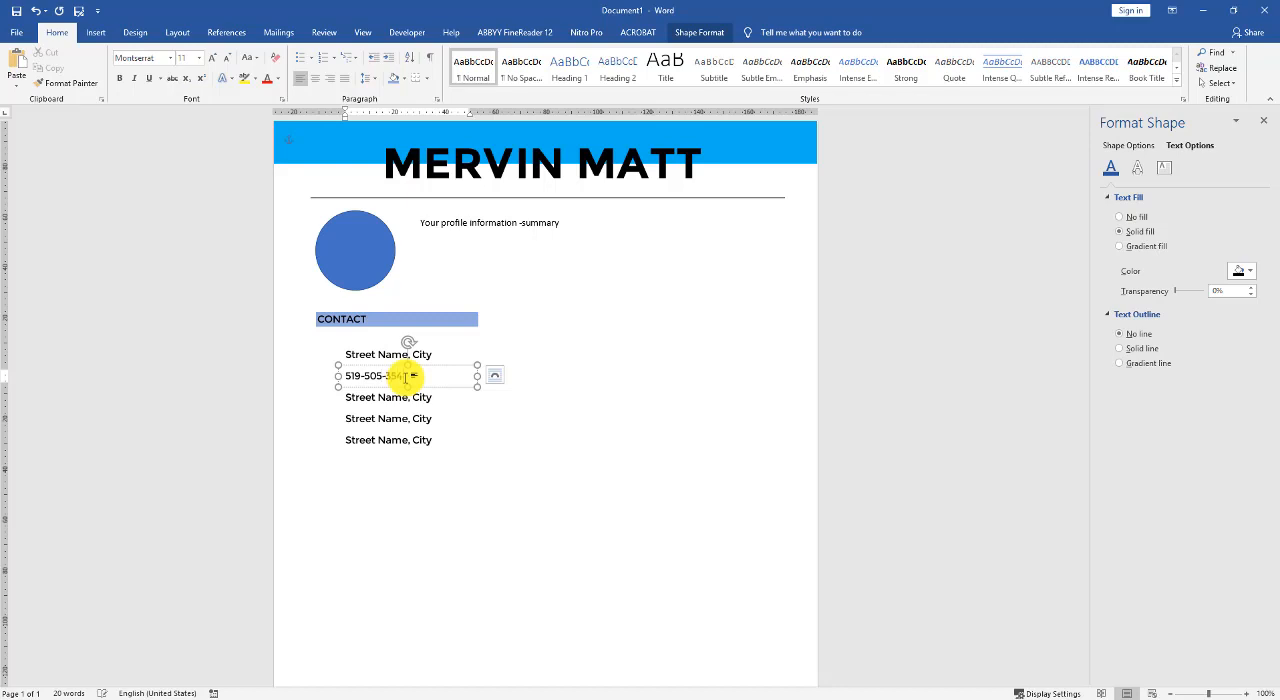
triple_click(385, 399)
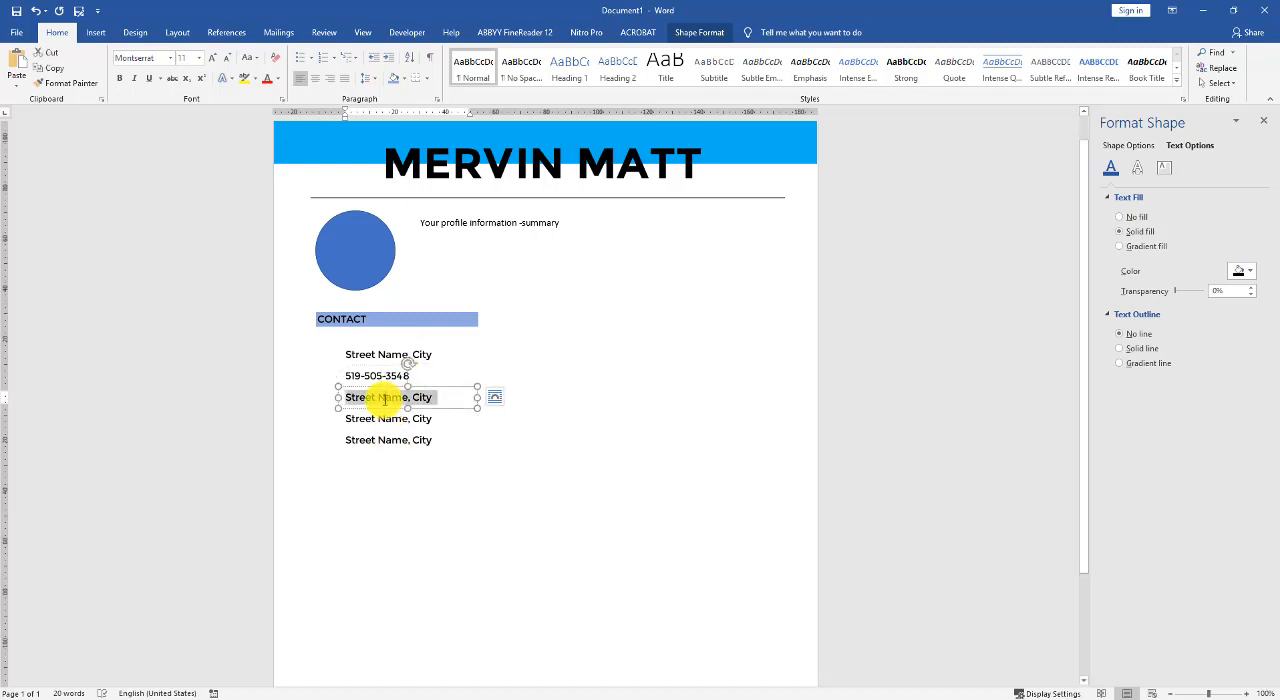
text(www.yourwebsite.com)
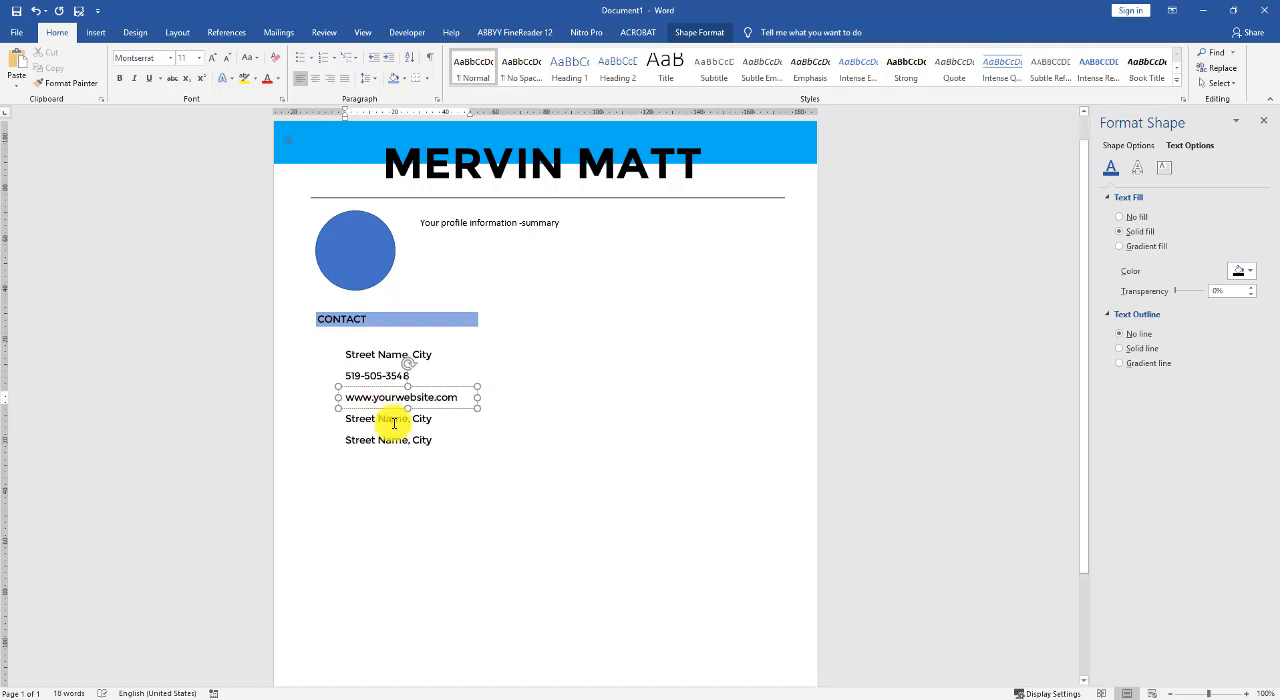
- Replace the fourth contact line with the e-mail address and the fifth with the social media username
triple_click(388, 420)
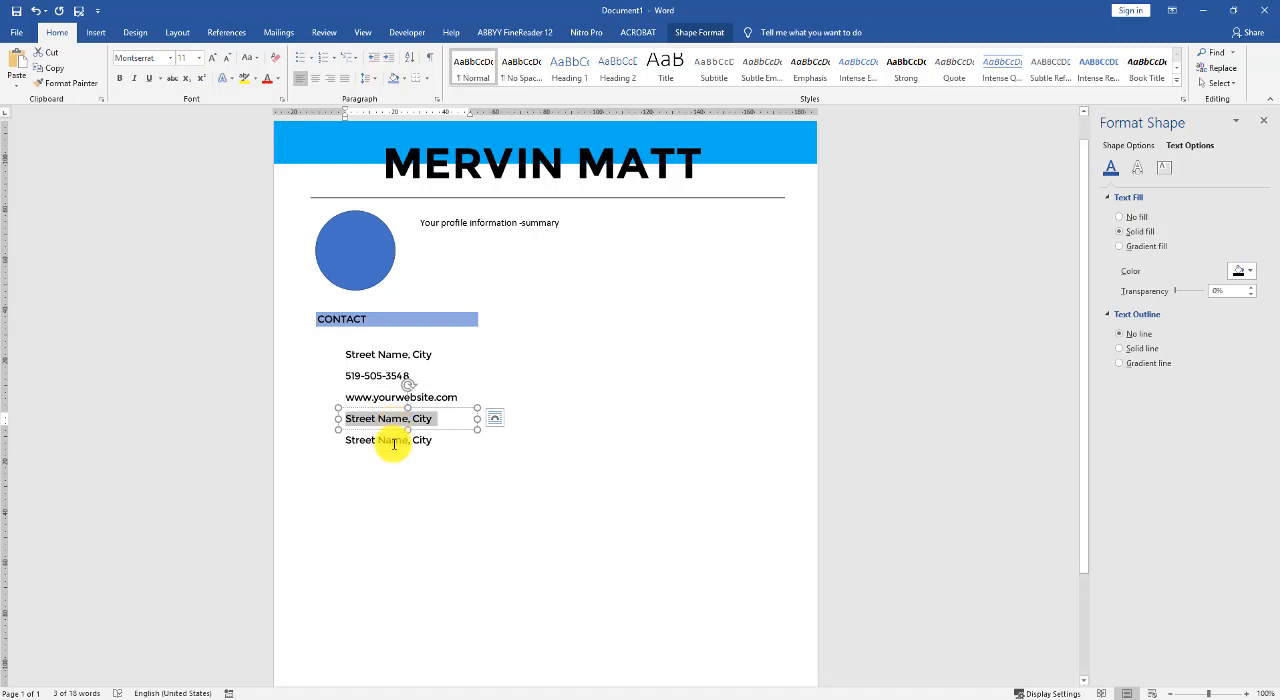
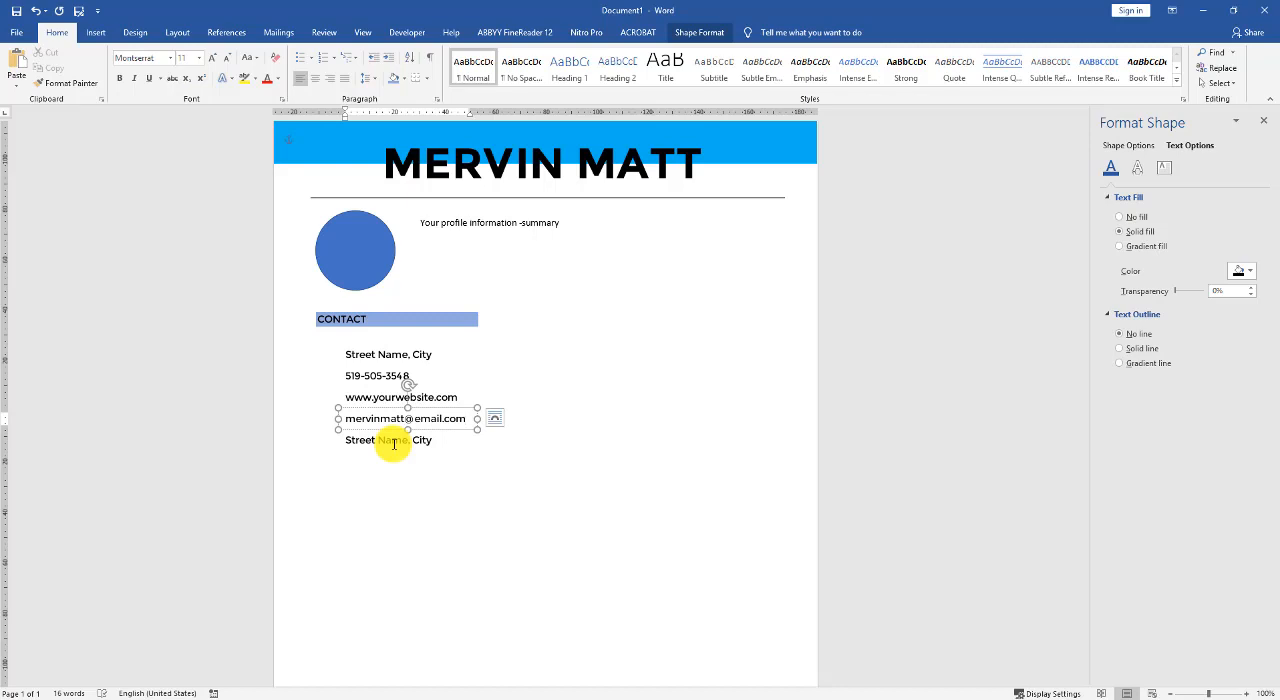
click(394, 445)
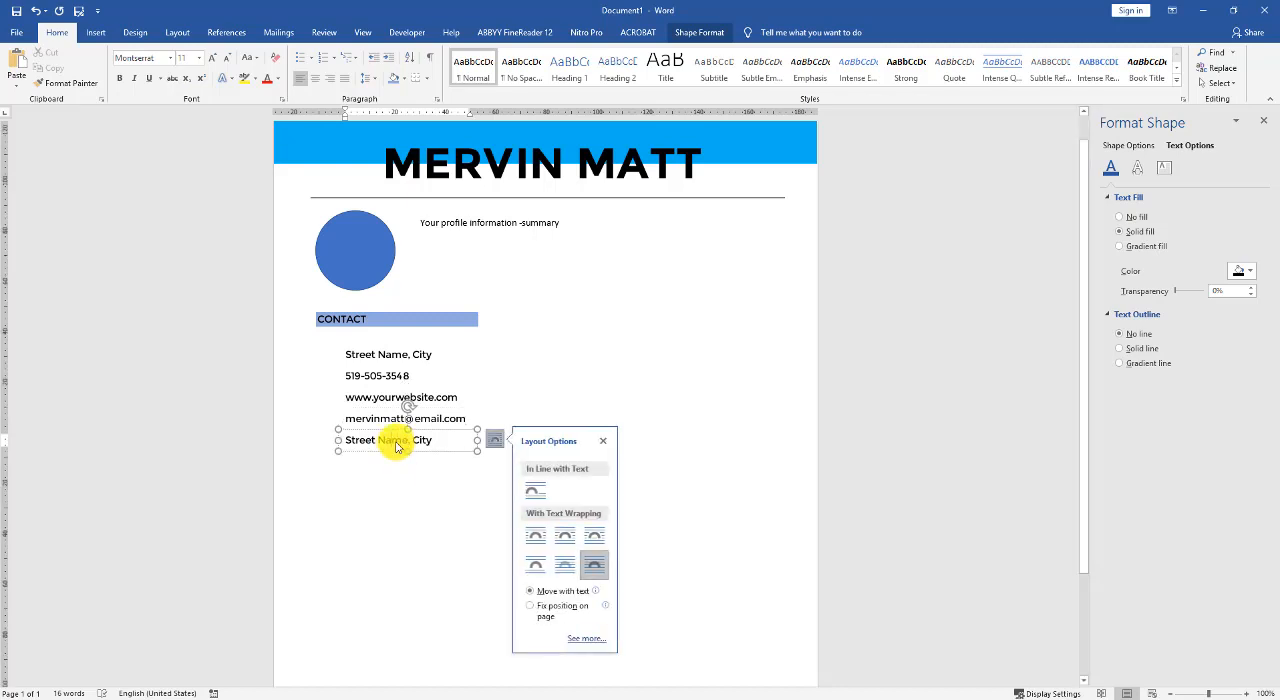
drag(460, 443, 320, 438)
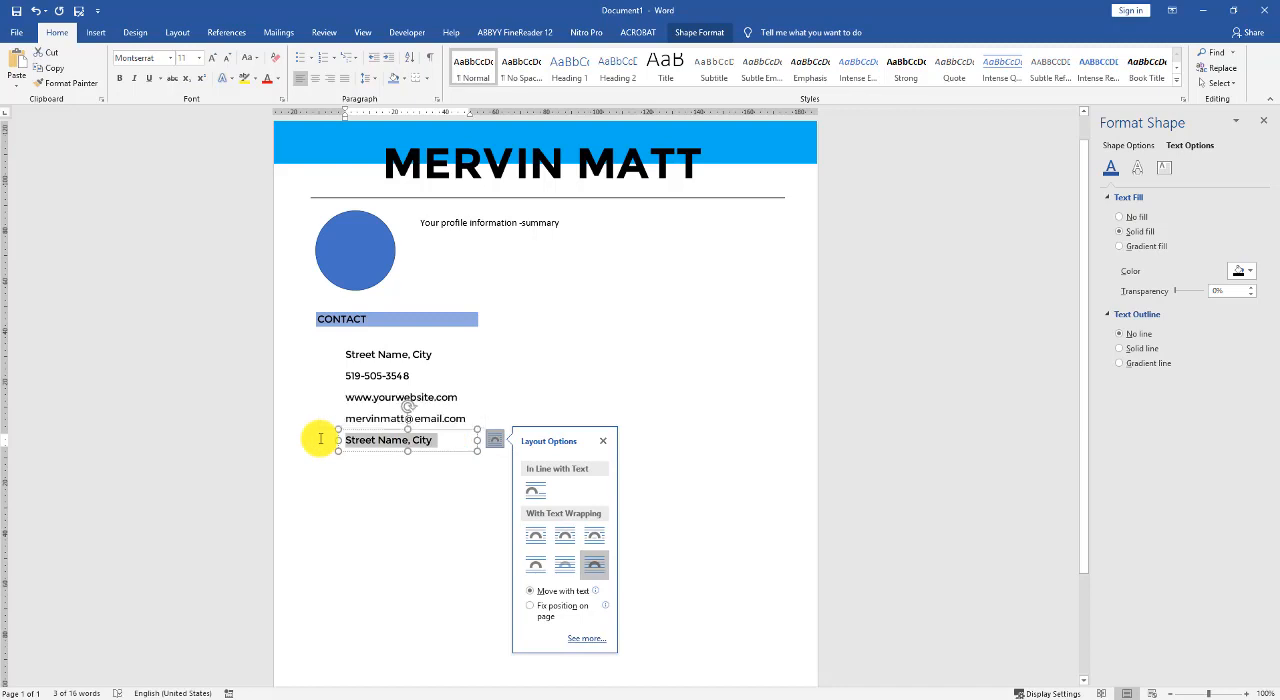
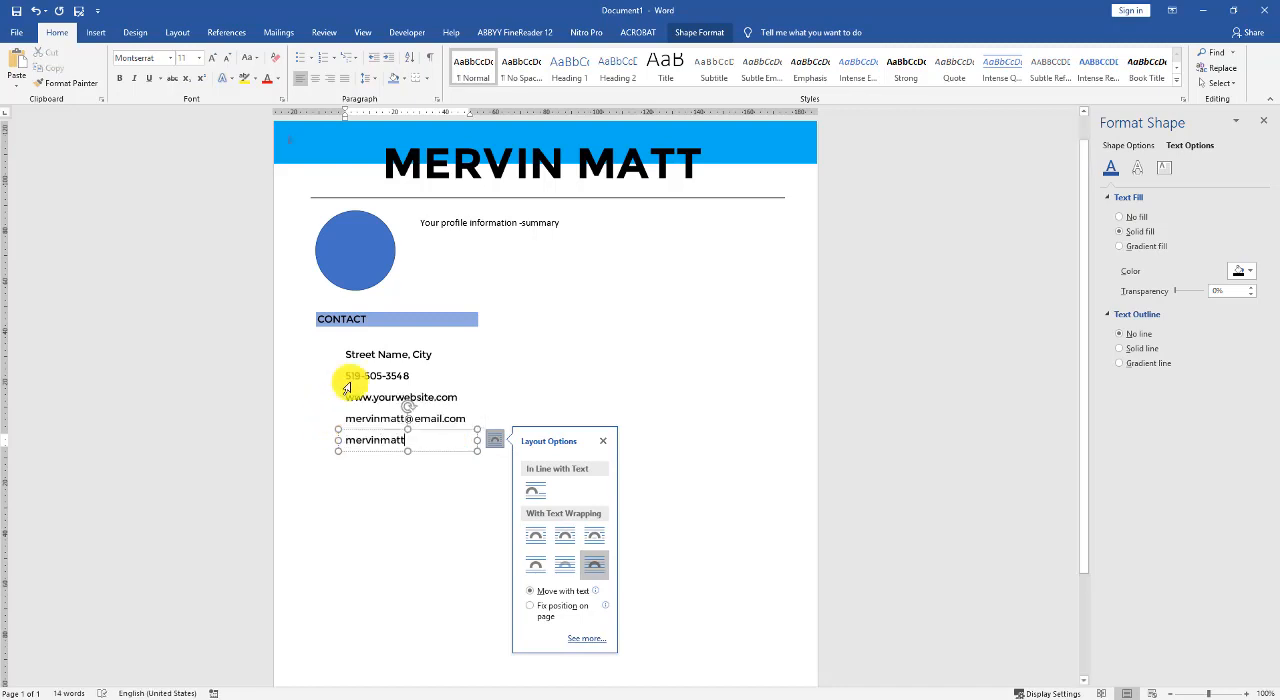
- Duplicate the shaded CONTACT heading box and place the copy level with it in the column to its right
click(381, 476)
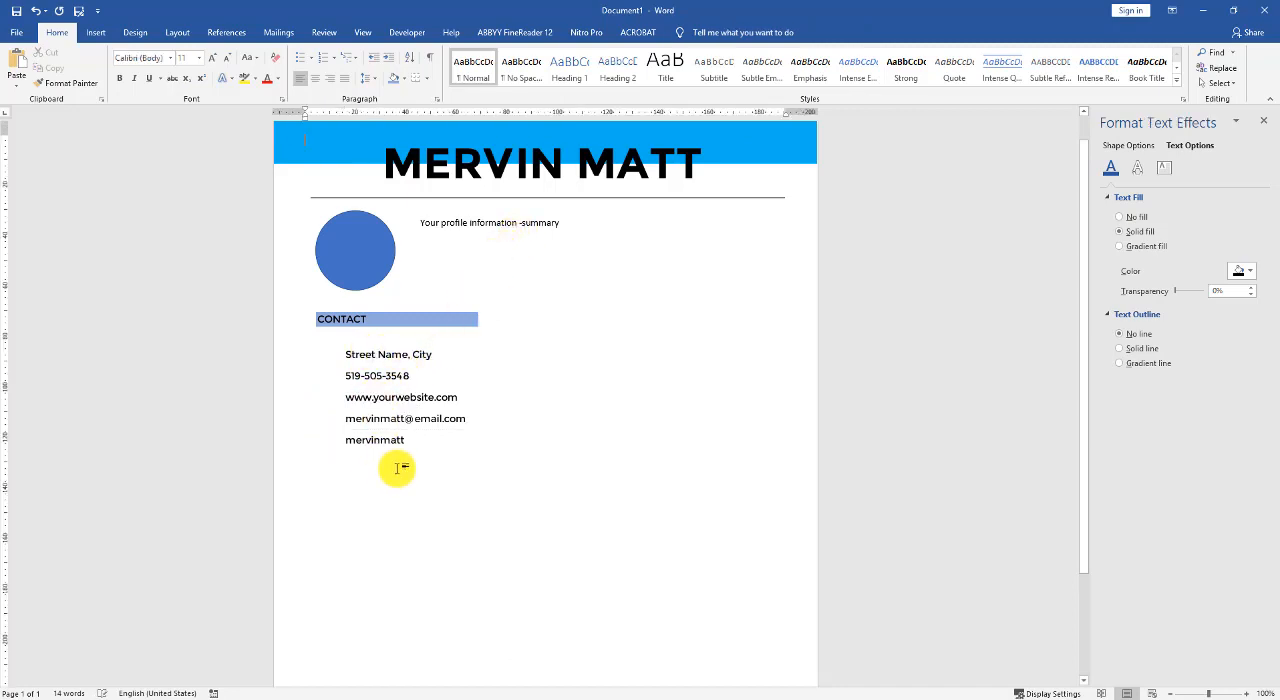
click(395, 322)
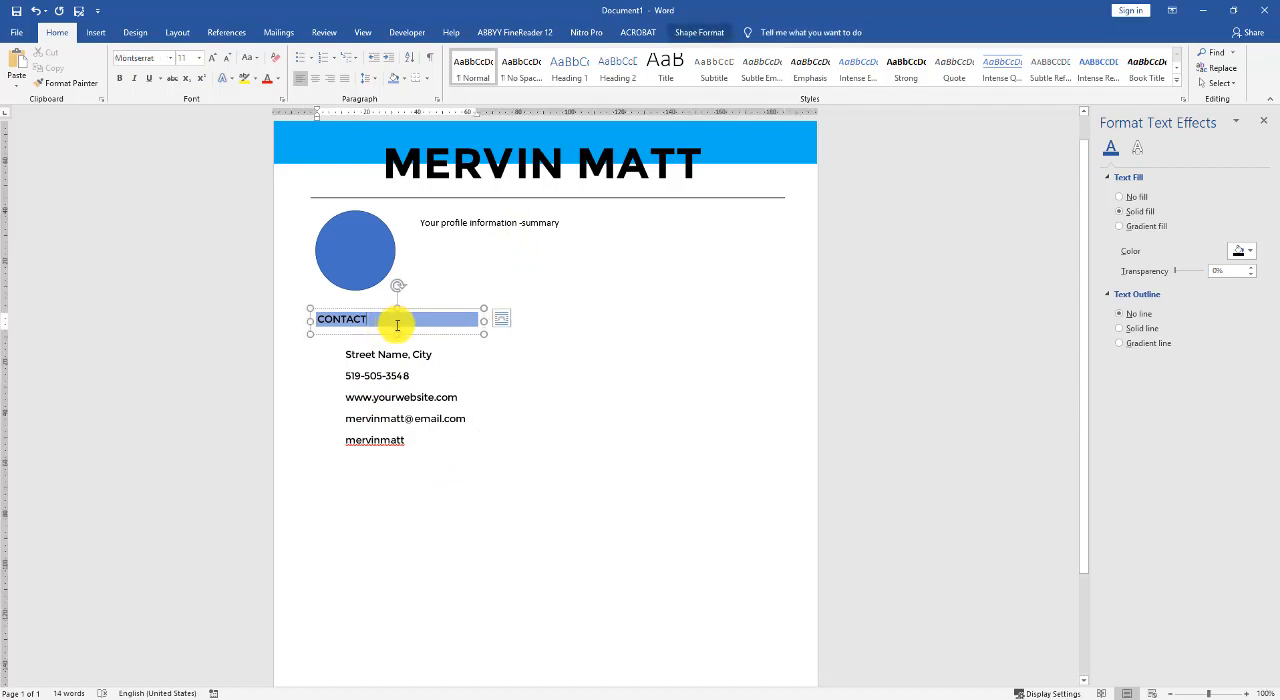
drag(391, 334, 551, 331)
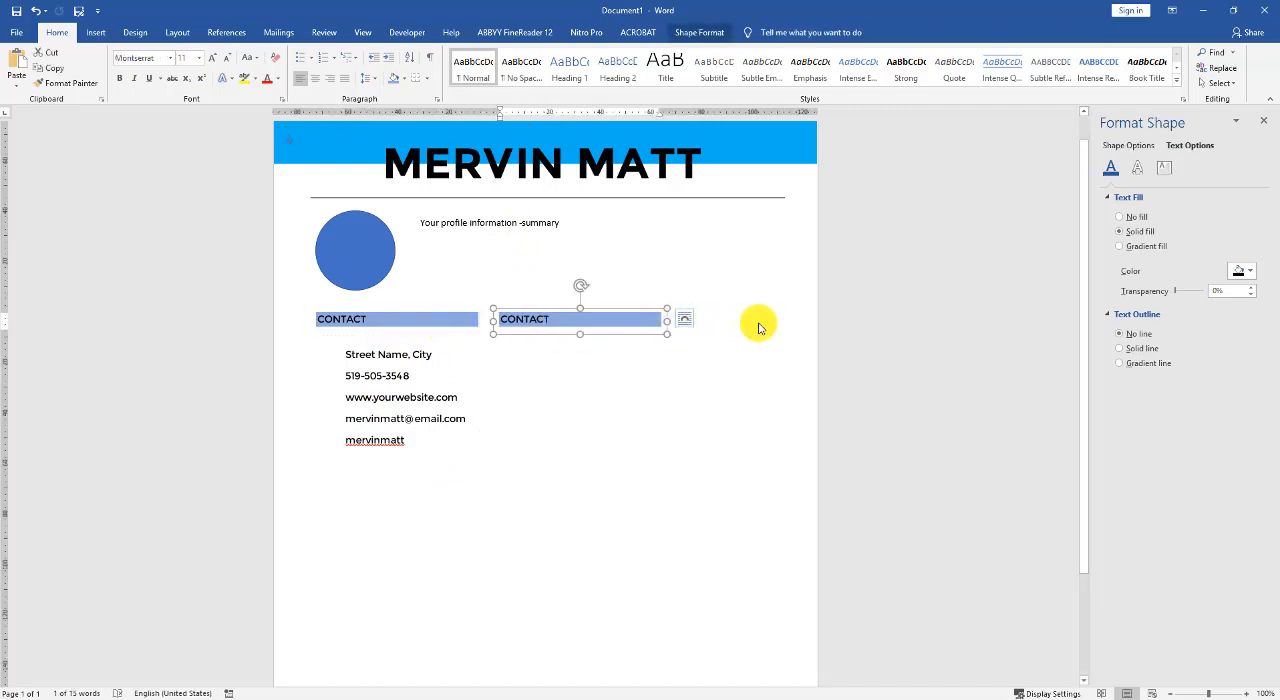
- Widen the duplicated CONTACT heading box to the end of the divider line and place a copy of the address line beneath it
drag(674, 322, 791, 322)
click(437, 360)
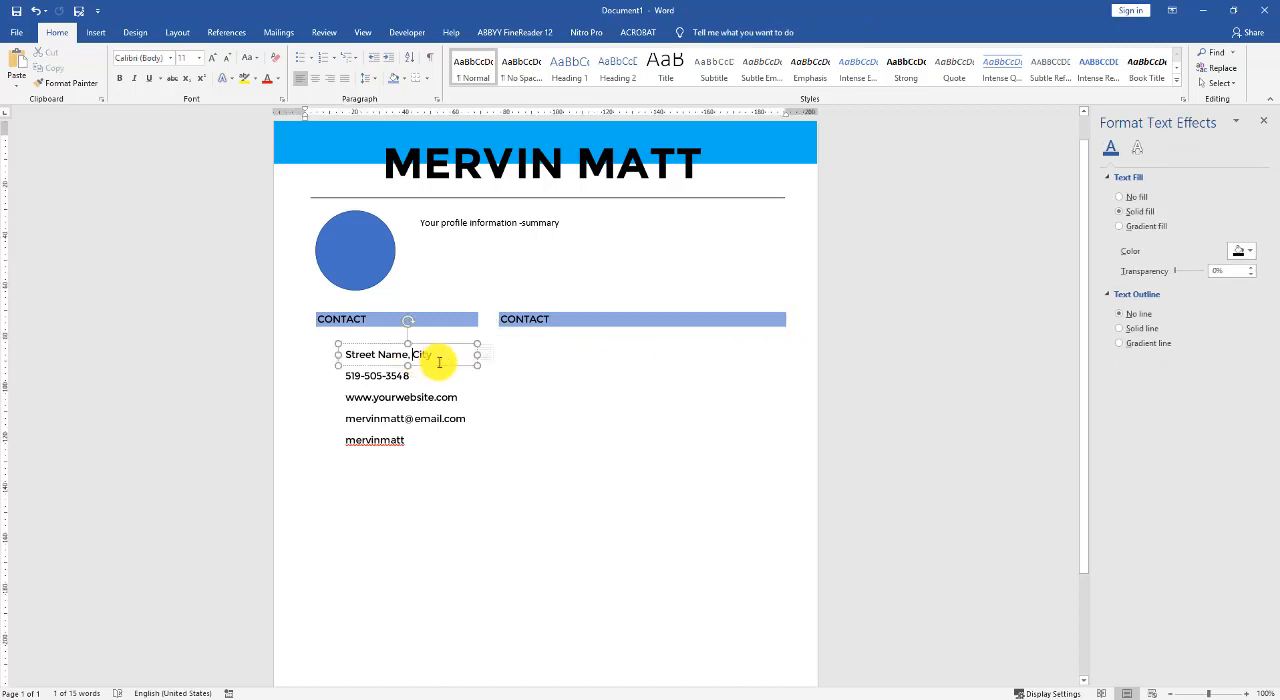
drag(441, 368, 583, 369)
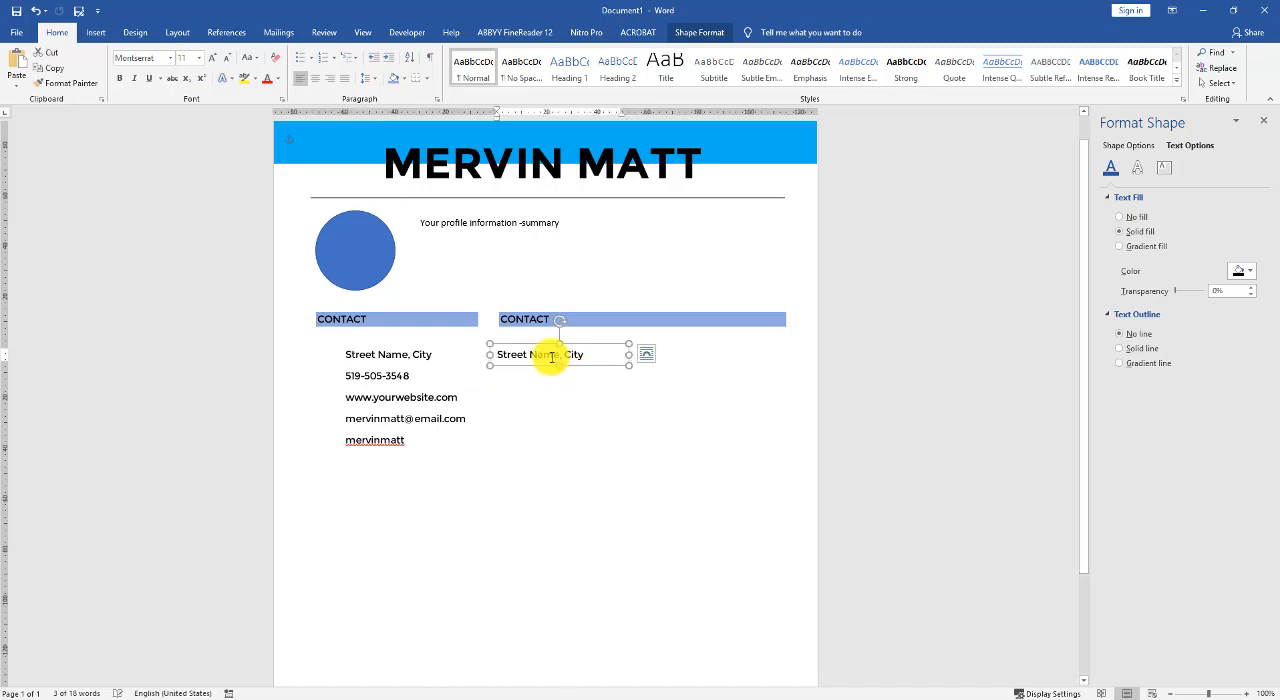
triple_click(551, 357)
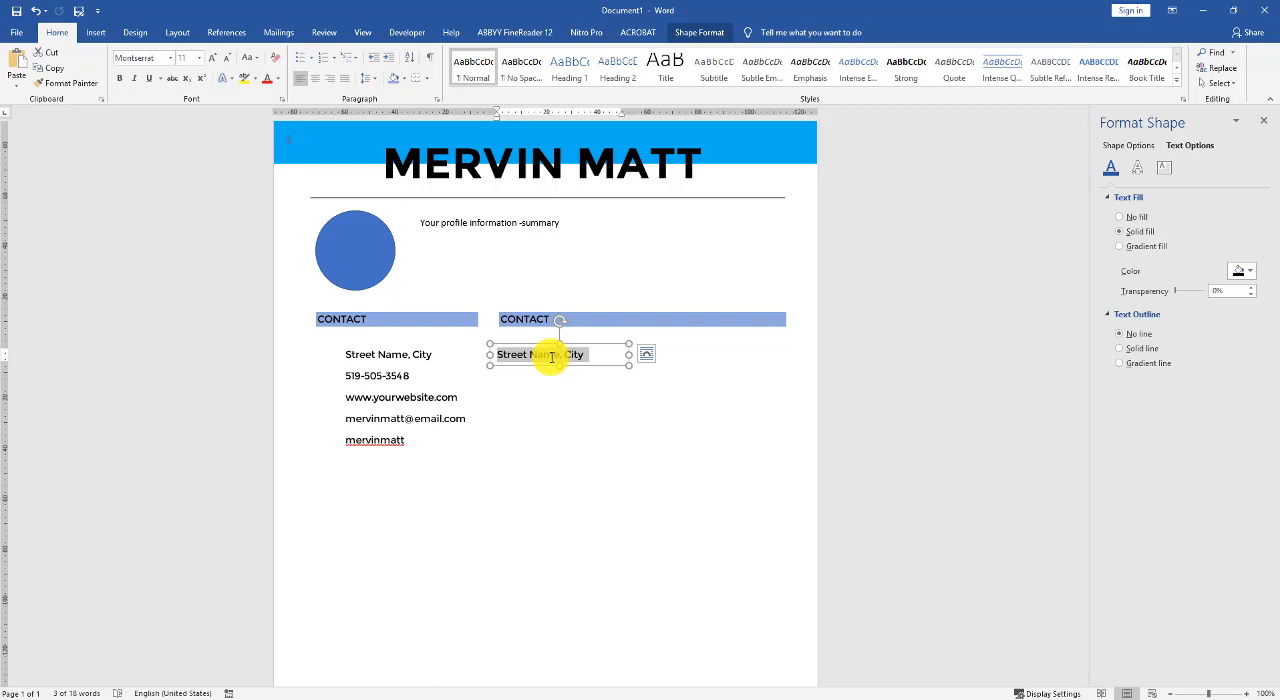
- Retitle the wide heading "EXPERIENCE" and replace the copied address line beneath it with "Position Title"
double_click(534, 320)
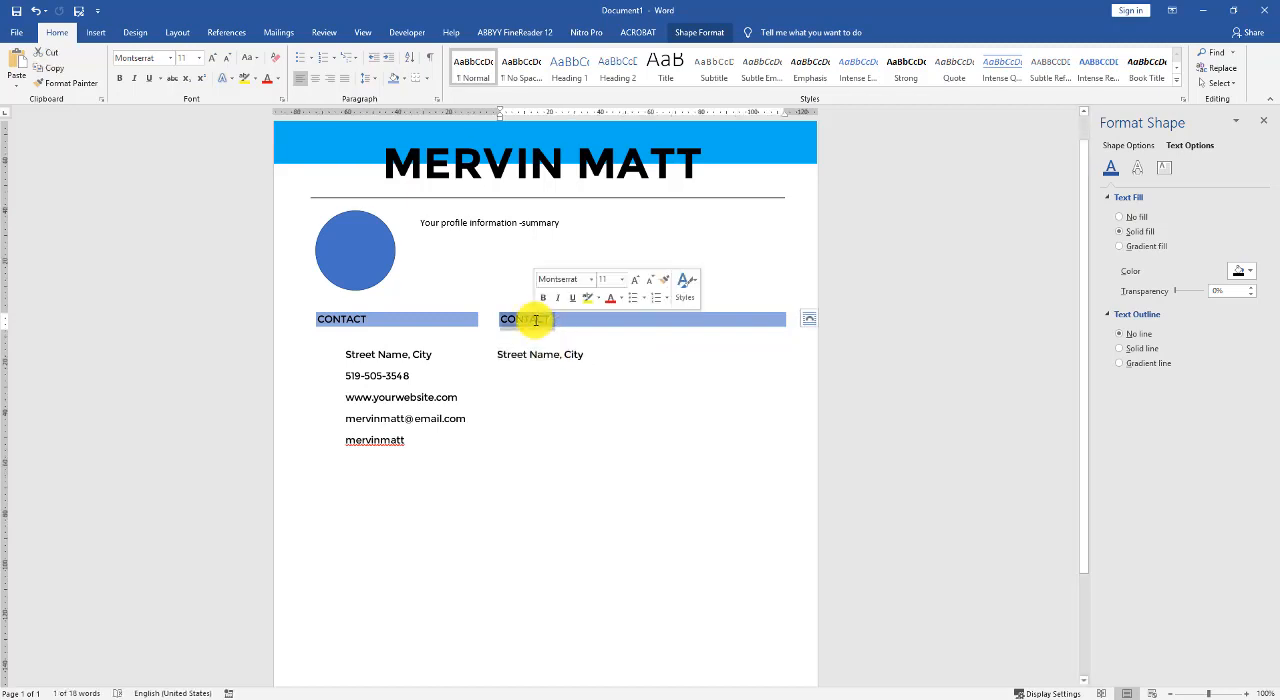
text(EXPERIENCE)
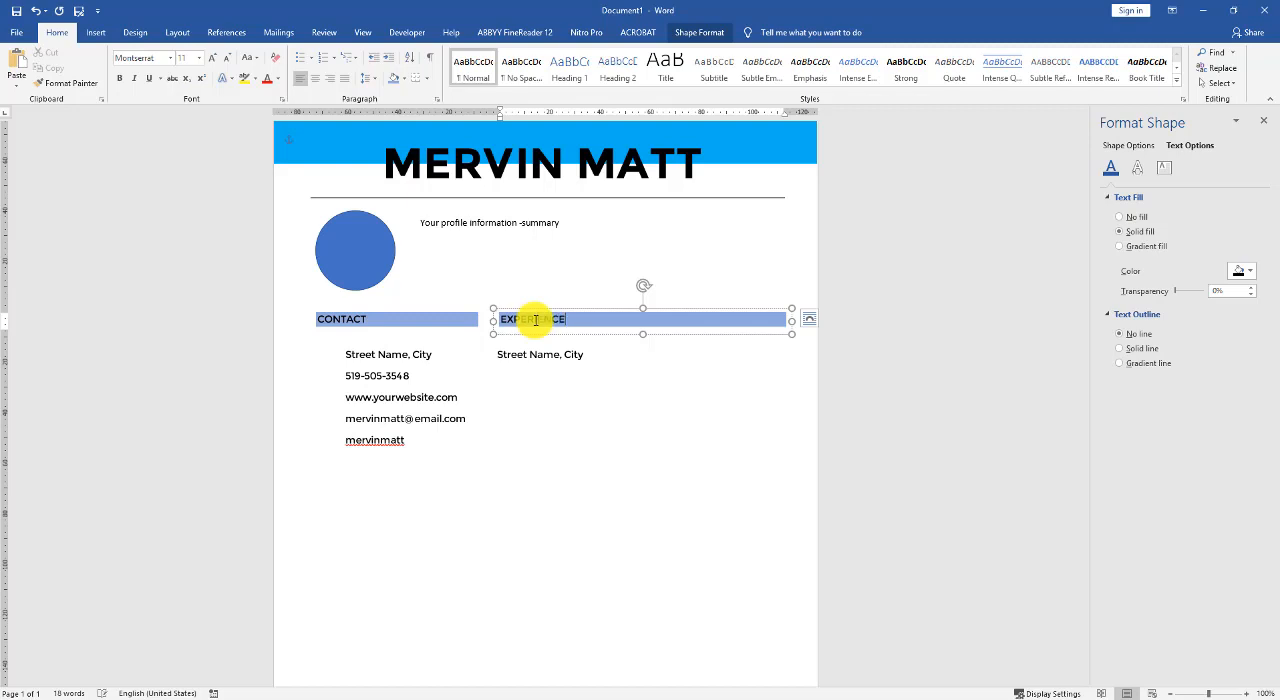
click(528, 354)
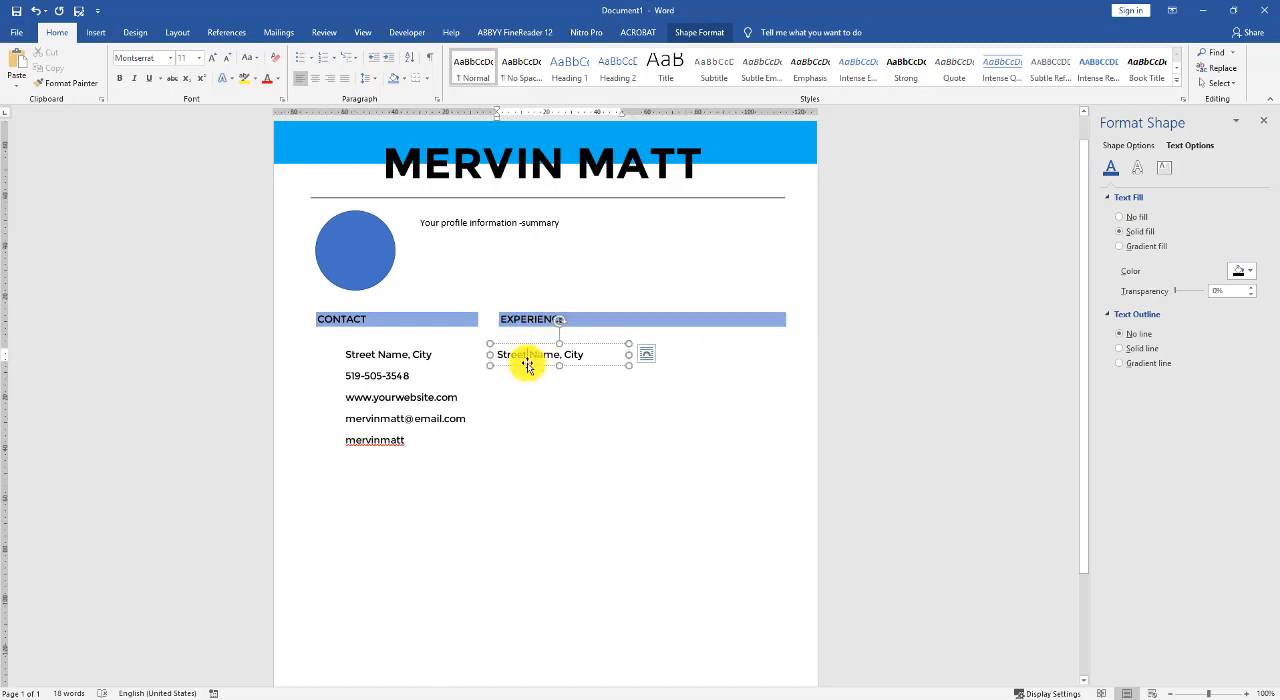
click(529, 355)
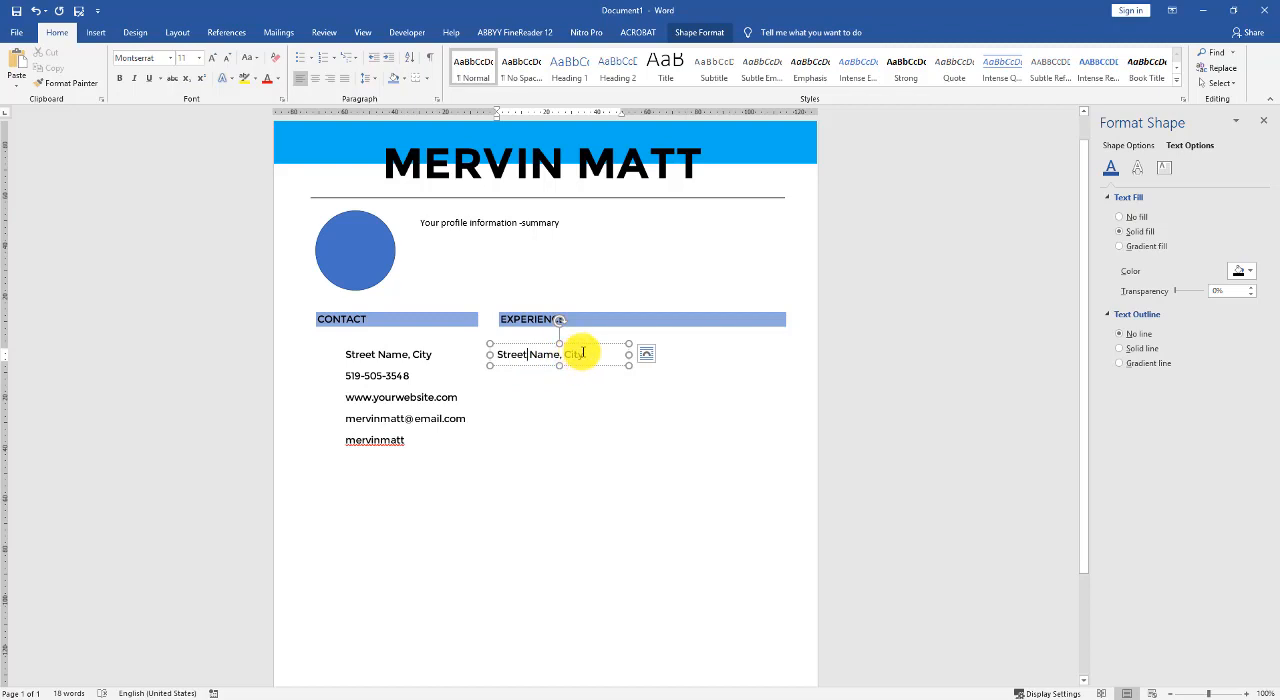
drag(582, 354, 499, 348)
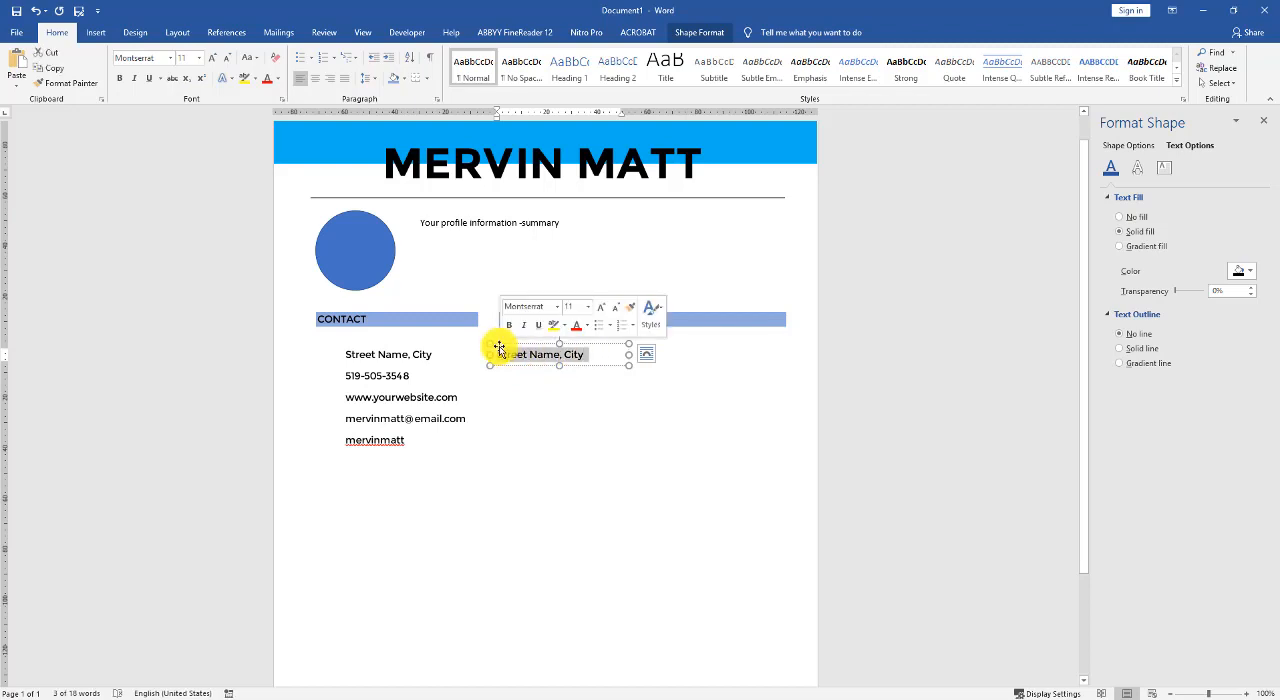
text(Position Title)
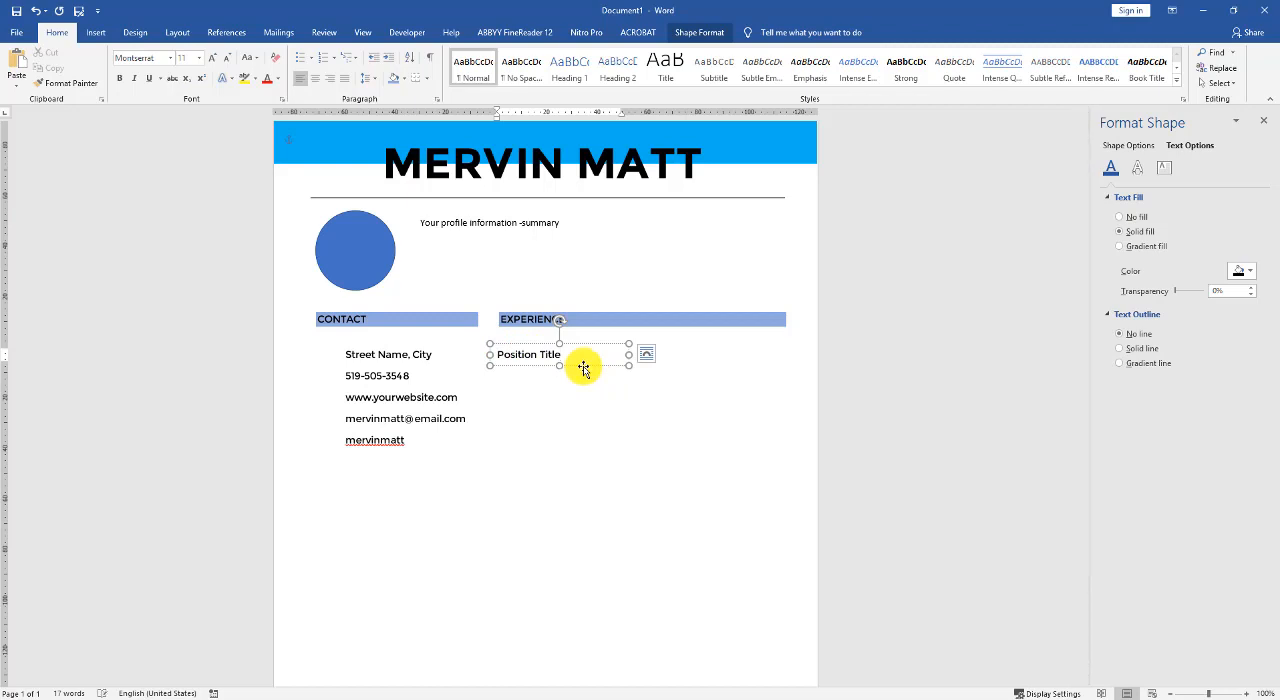
- Make the "Position Title" box tall enough for a second line and remove the space after its paragraphs
drag(559, 365, 558, 387)
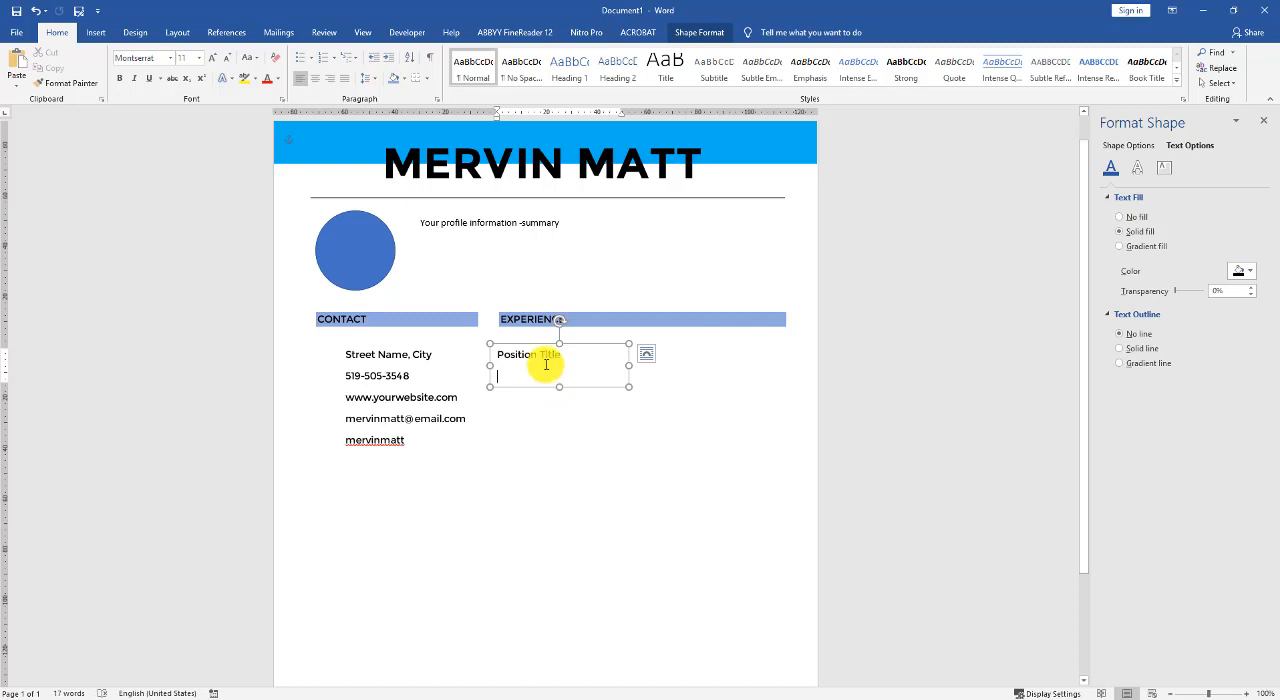
key(ctrl+a)
click(368, 79)
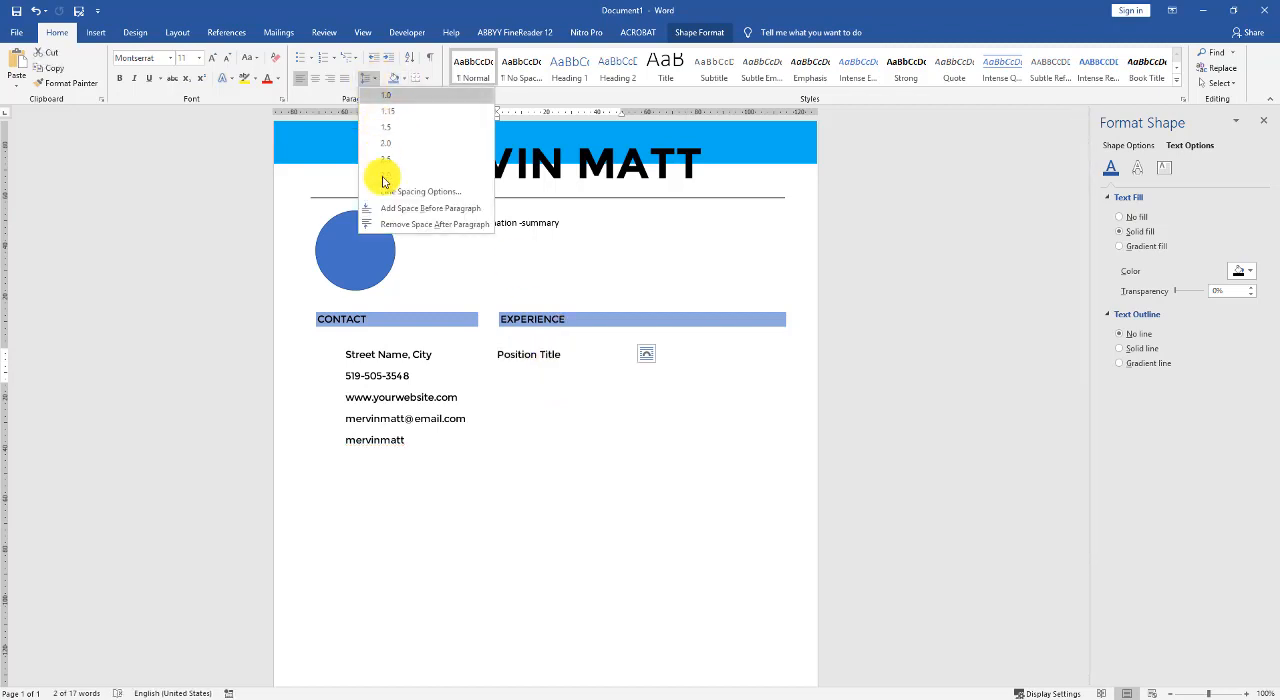
click(360, 224)
click(508, 372)
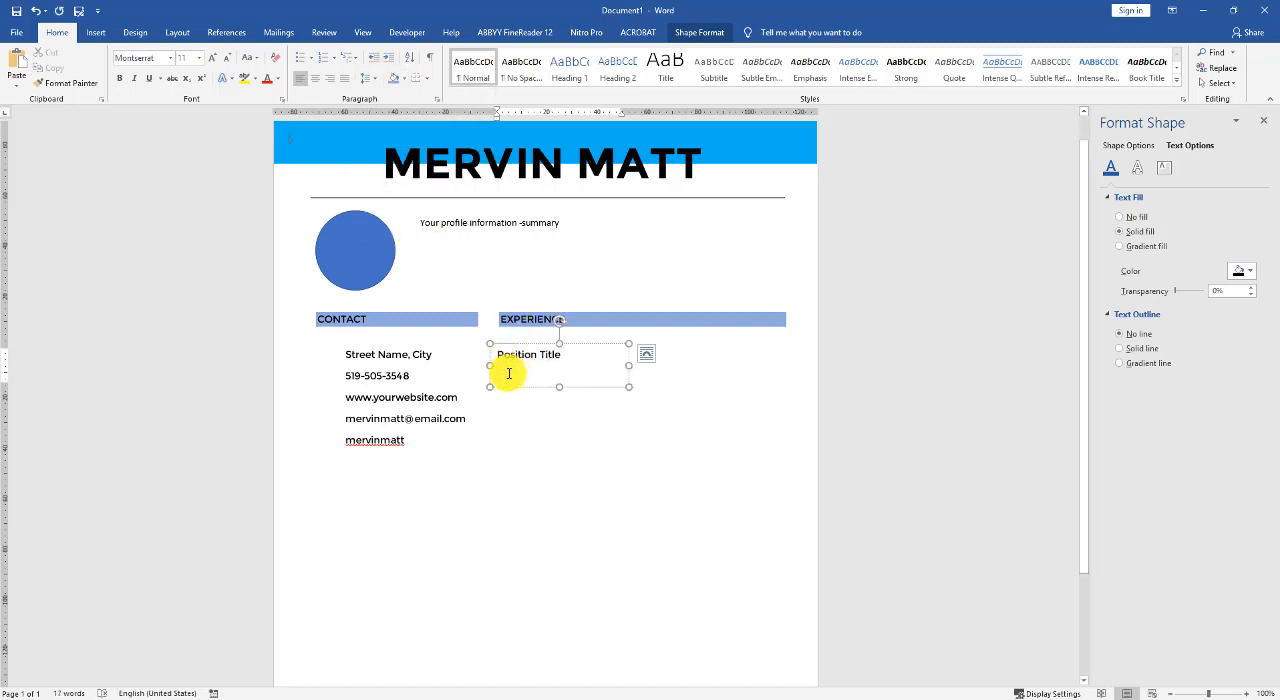
- Add "Company Name/2015-Present" as the second line under "Position Title" and widen the box to fit it
text(Com)
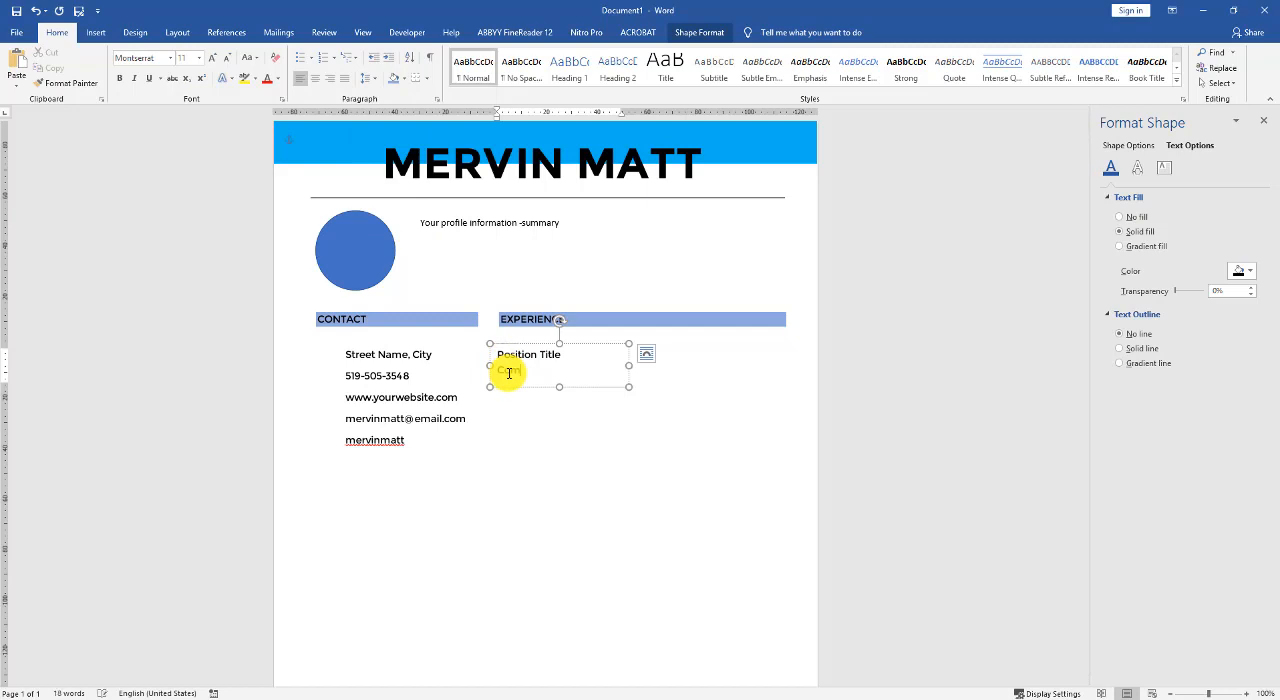
text(pany Name/2015-)
key(Return)
drag(628, 365, 657, 365)
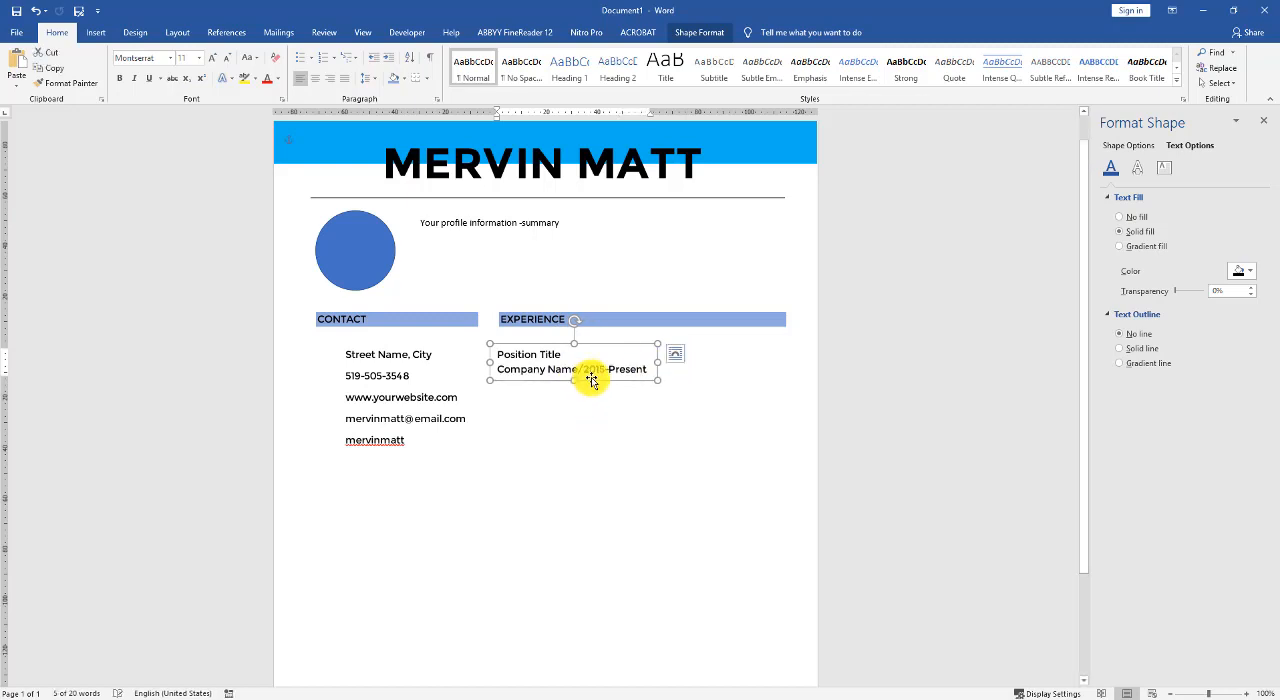
- Duplicate the position box below itself at the EXPERIENCE heading's width and replace its text with "Your job experience overview"
drag(592, 381, 785, 435)
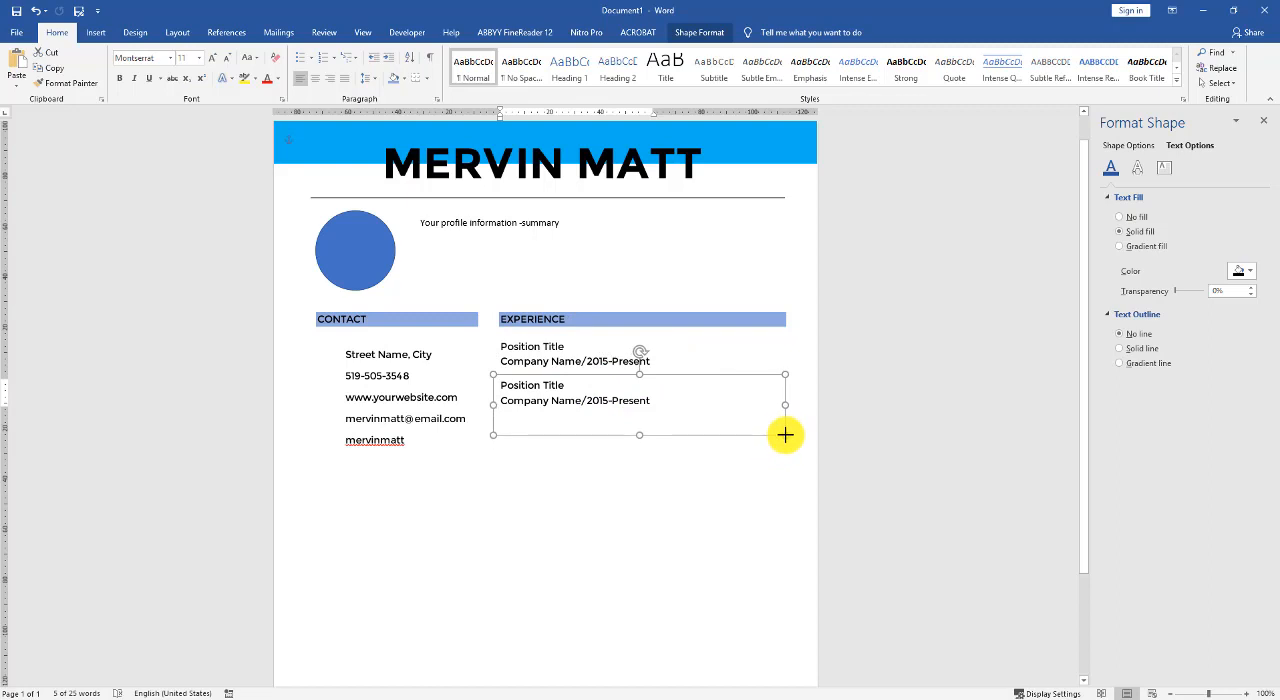
click(627, 402)
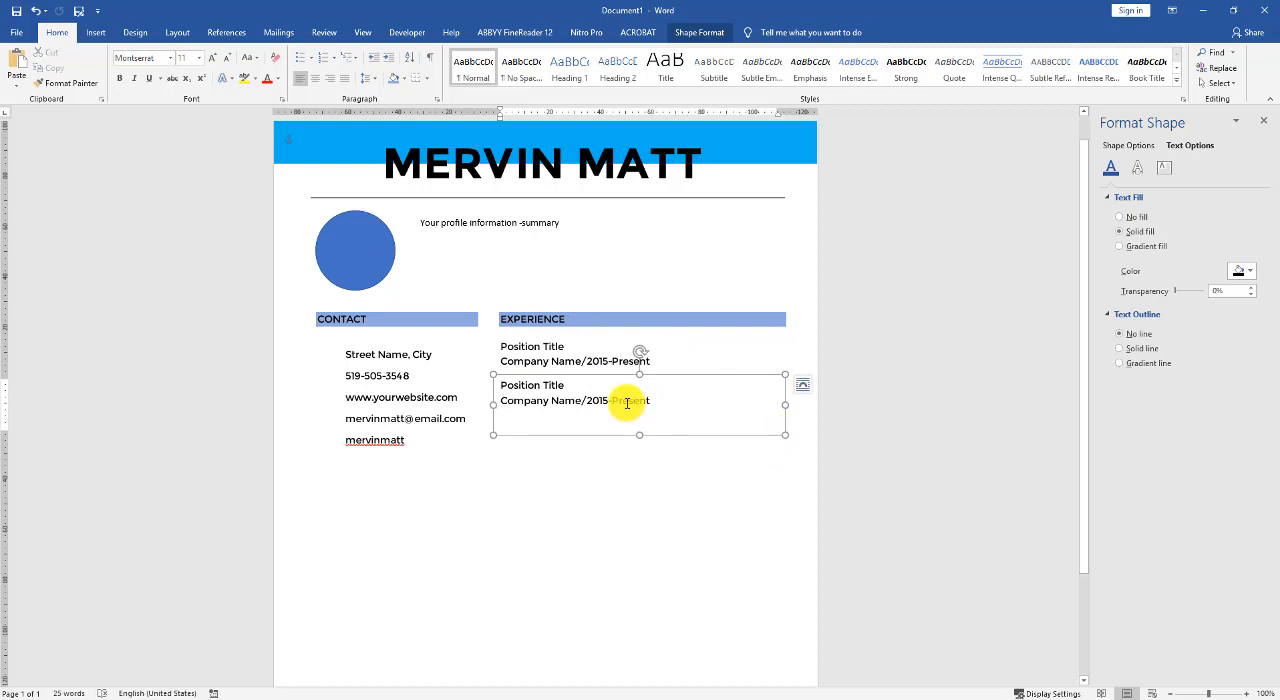
key(ctrl+a)
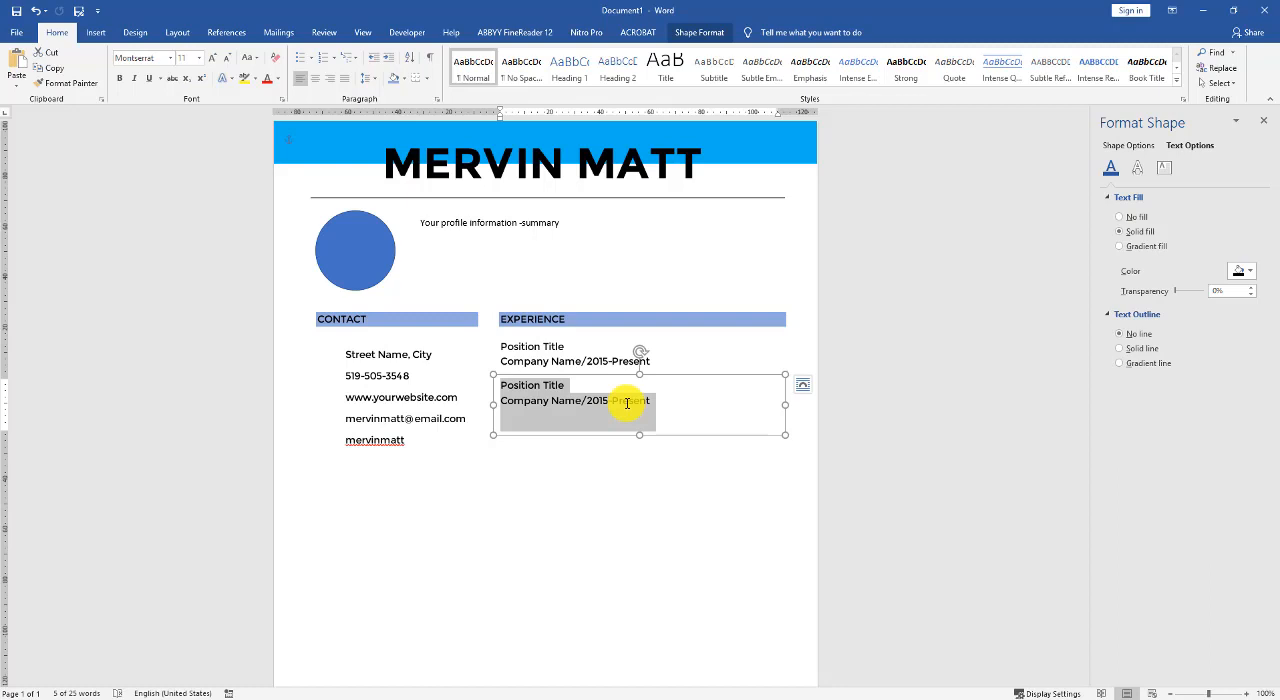
text(Yo)
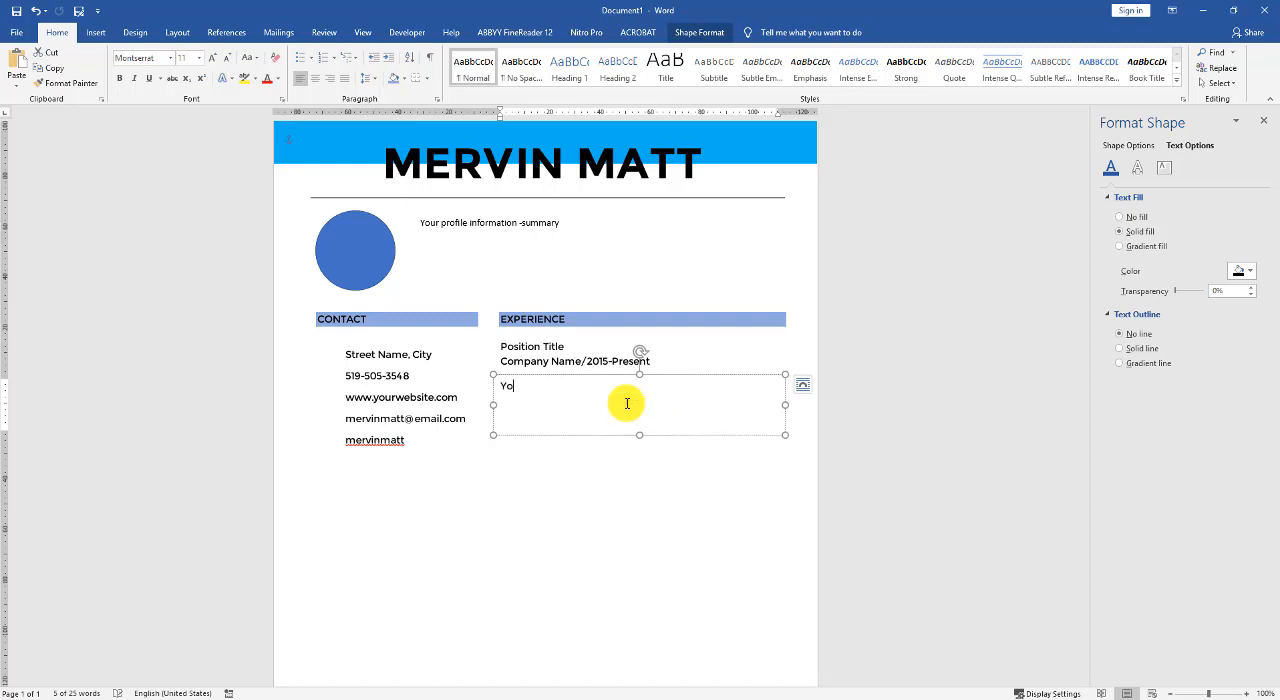
text(ur job expe)
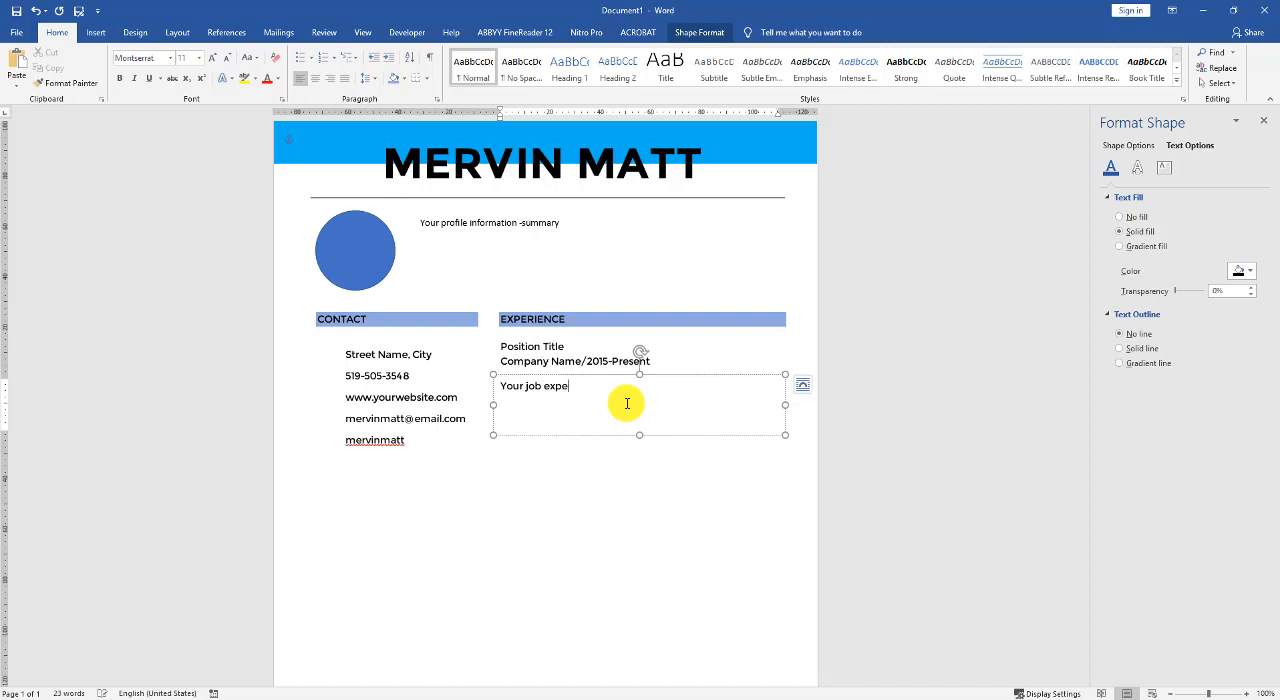
text(rience overview)
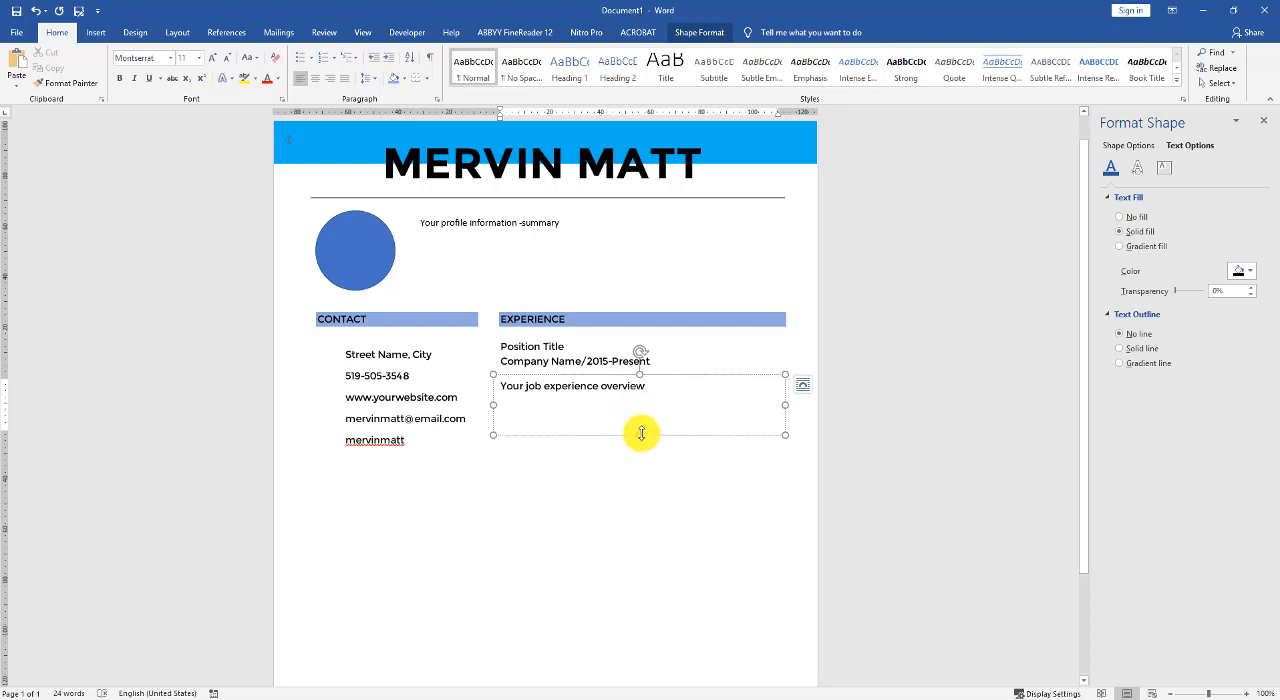
- Duplicate the job overview box directly below itself and replace the copy's text with "Key responsibilities"
drag(641, 432, 654, 474)
triple_click(619, 453)
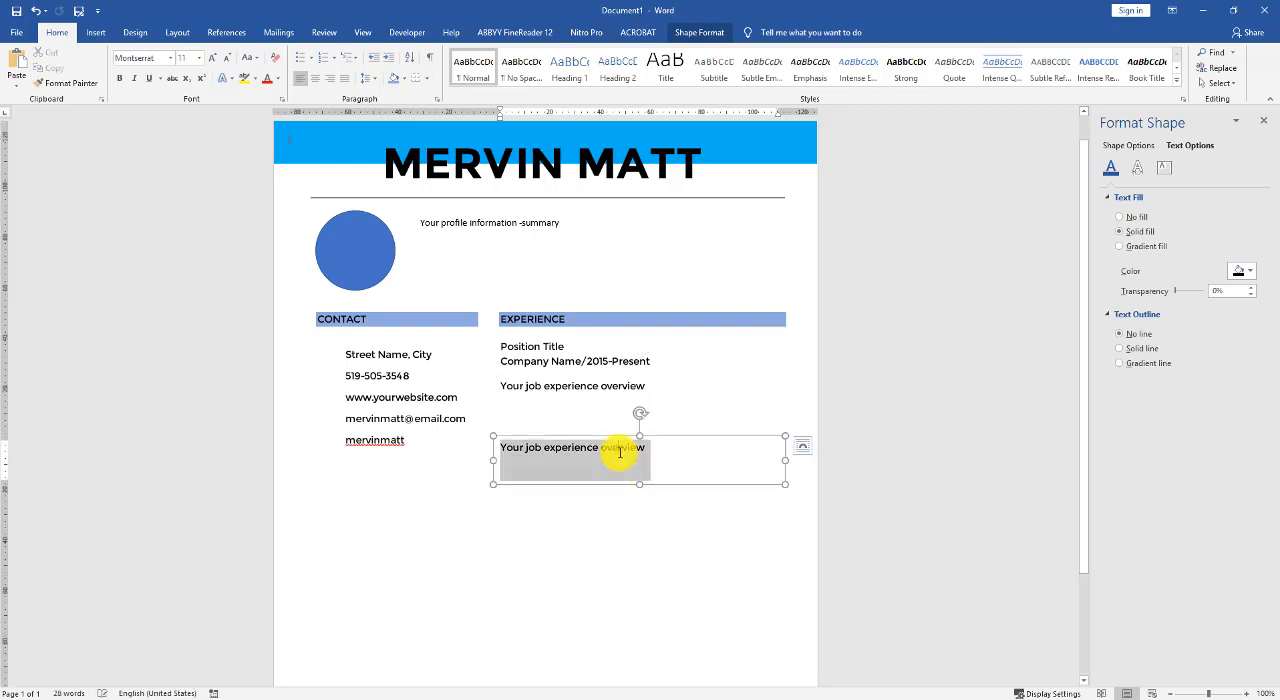
text(K)
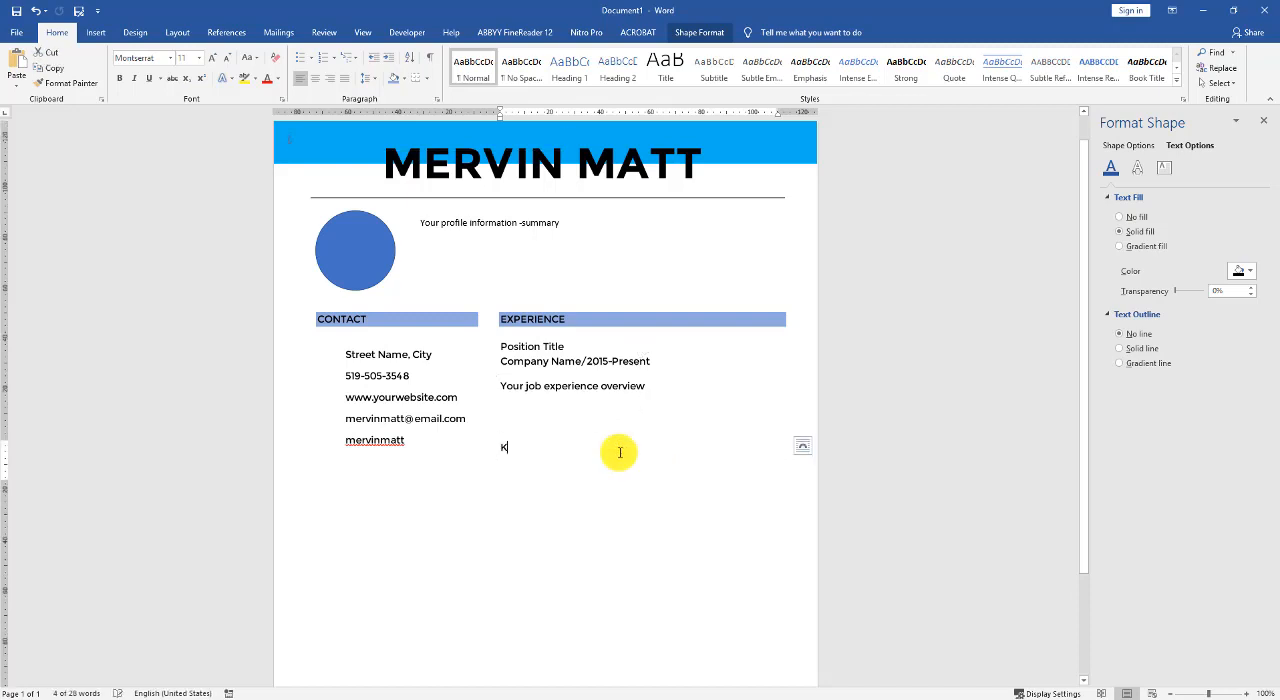
text(ey responsibilities)
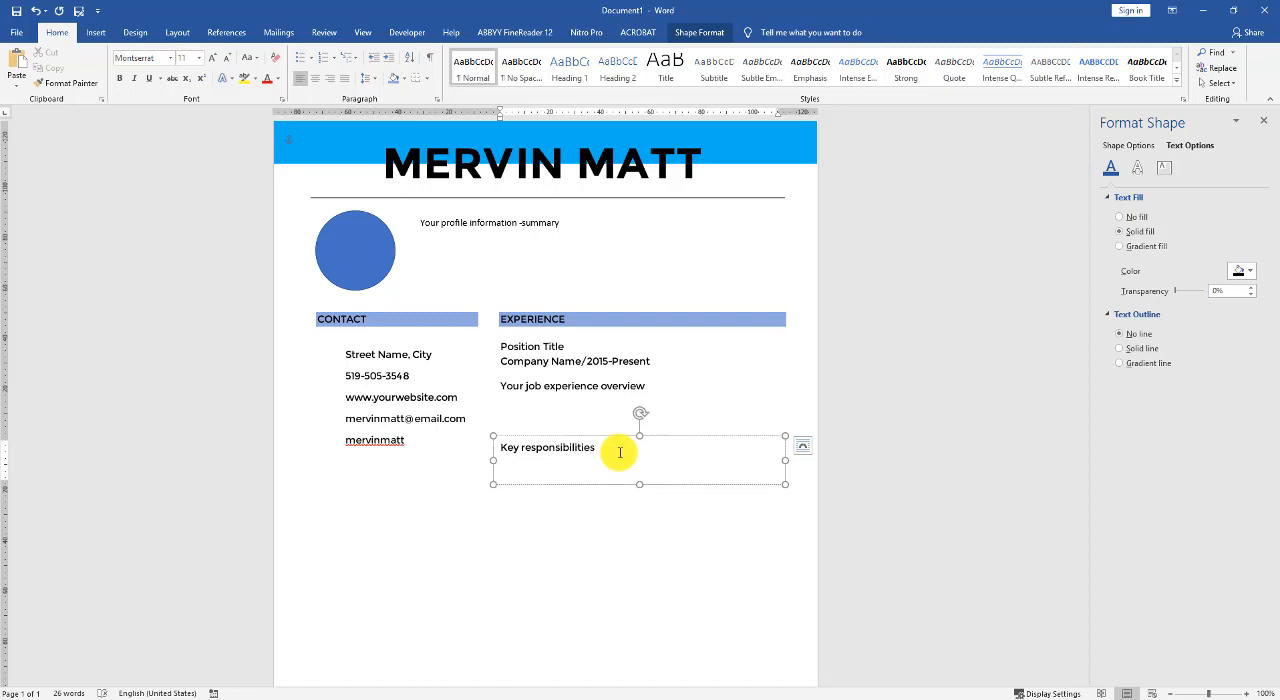
- Format the "Key responsibilities" line as a bulleted list item
triple_click(620, 452)
click(300, 57)
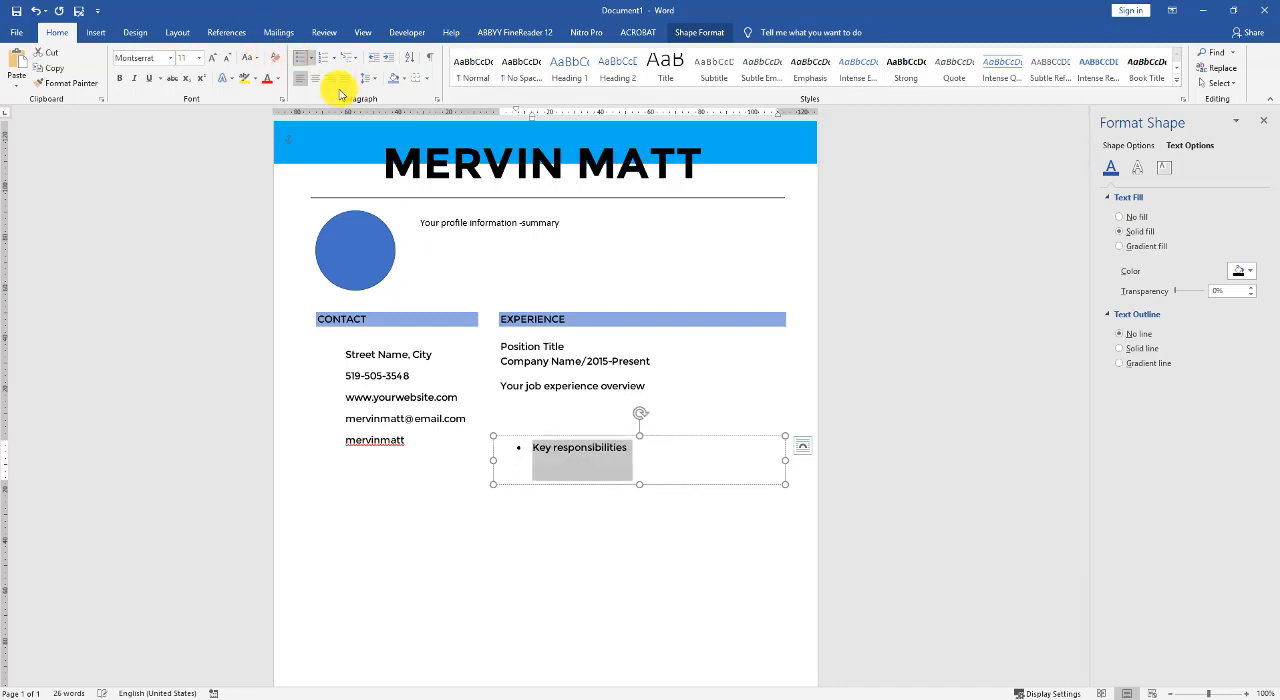
click(582, 489)
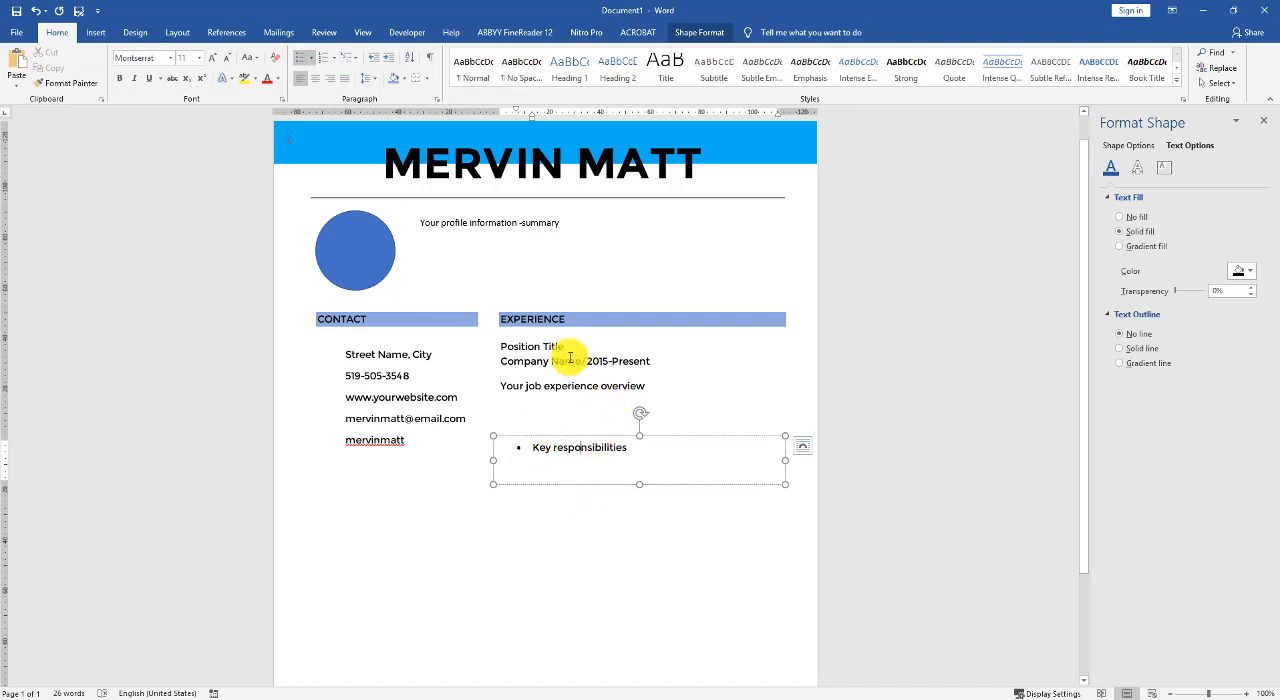
- Set the profile summary text to the Montserrat font and add a space between the dash and "summary"
triple_click(535, 229)
click(157, 62)
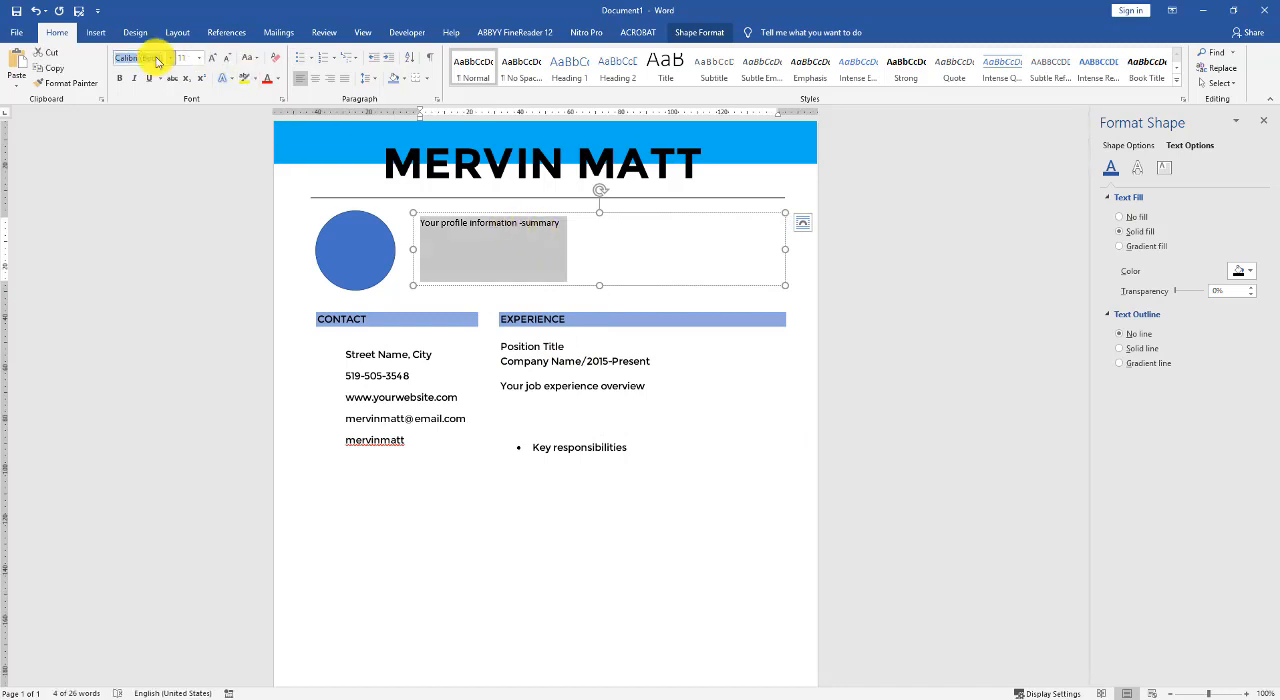
text(Montserrat)
key(Return)
click(500, 251)
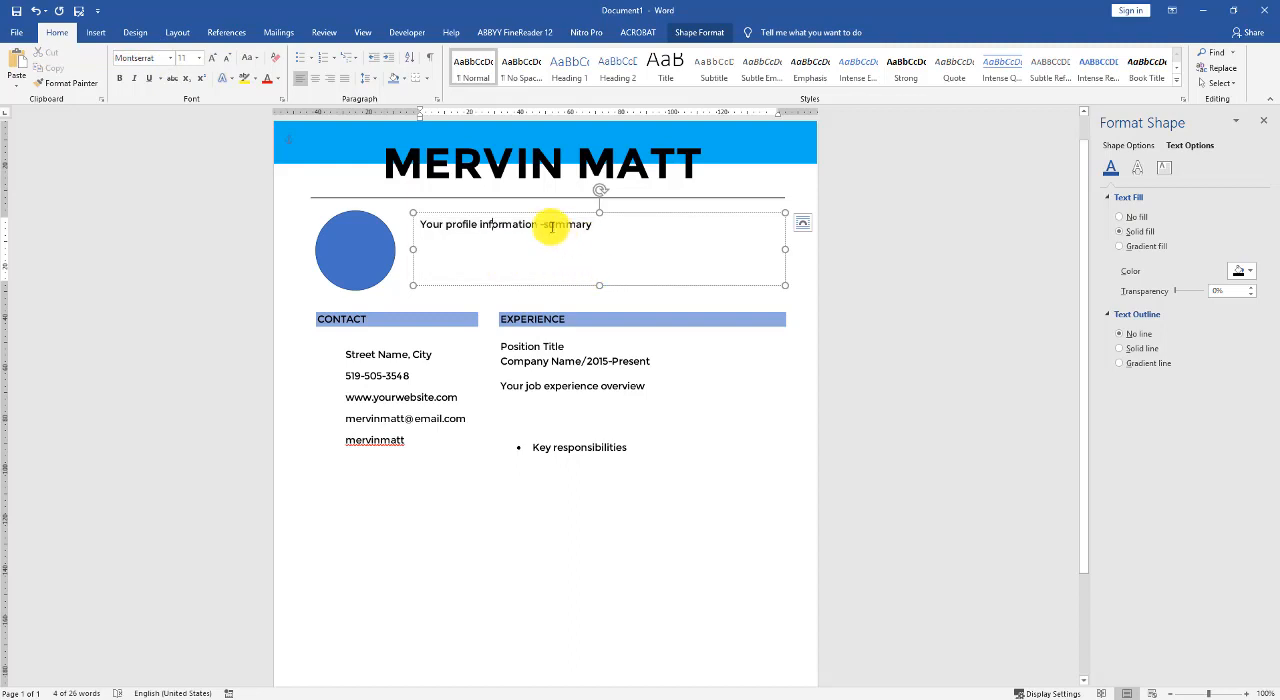
click(572, 390)
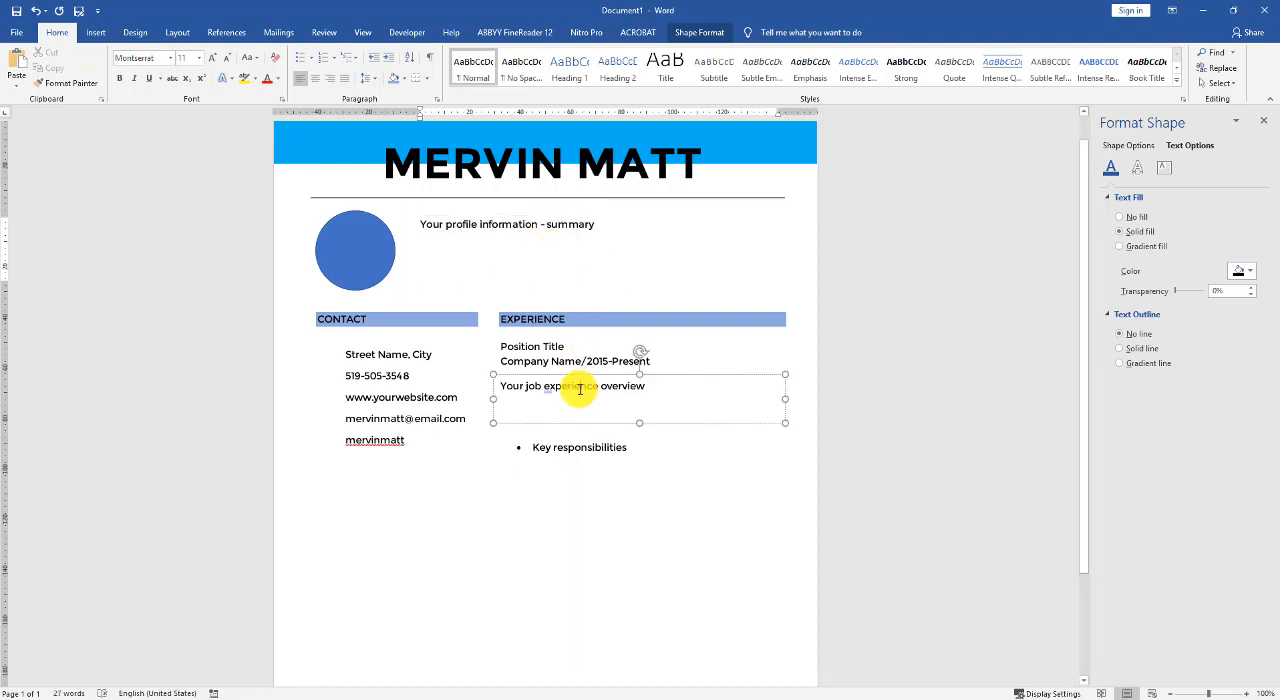
click(652, 476)
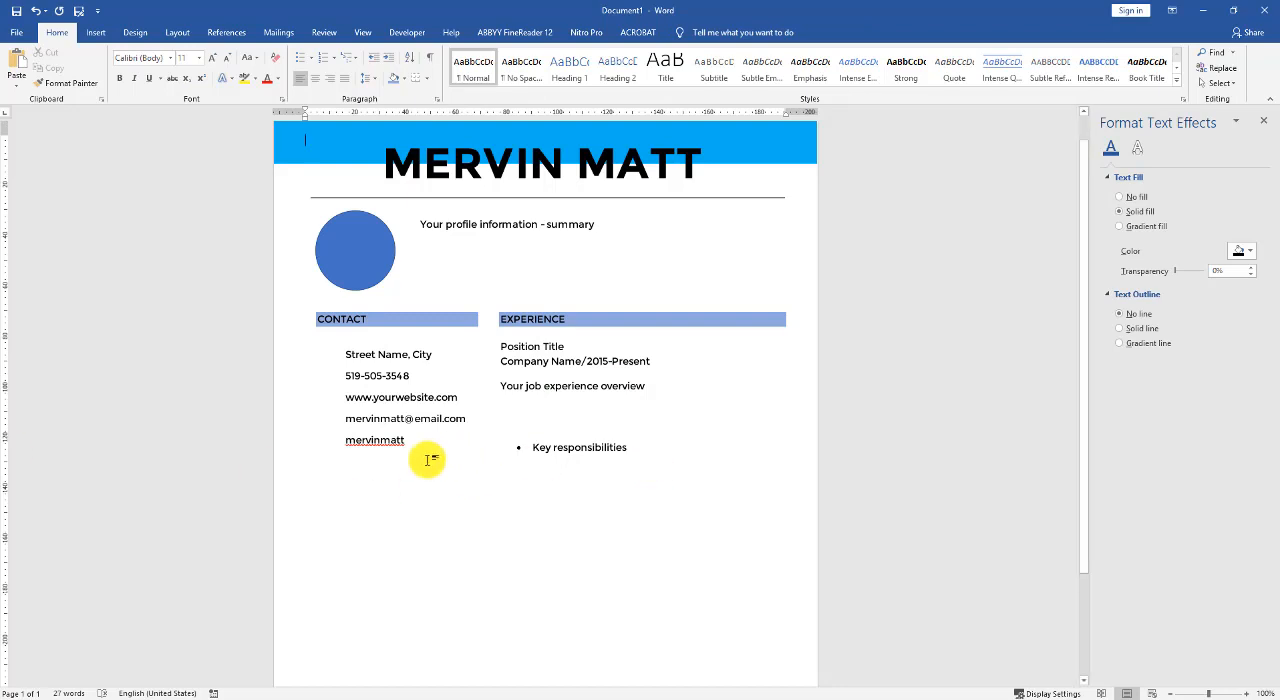
- Duplicate the shaded CONTACT heading below the contact lines and retitle the copy "EDUCATION"
scroll(420, 366, down, 3)
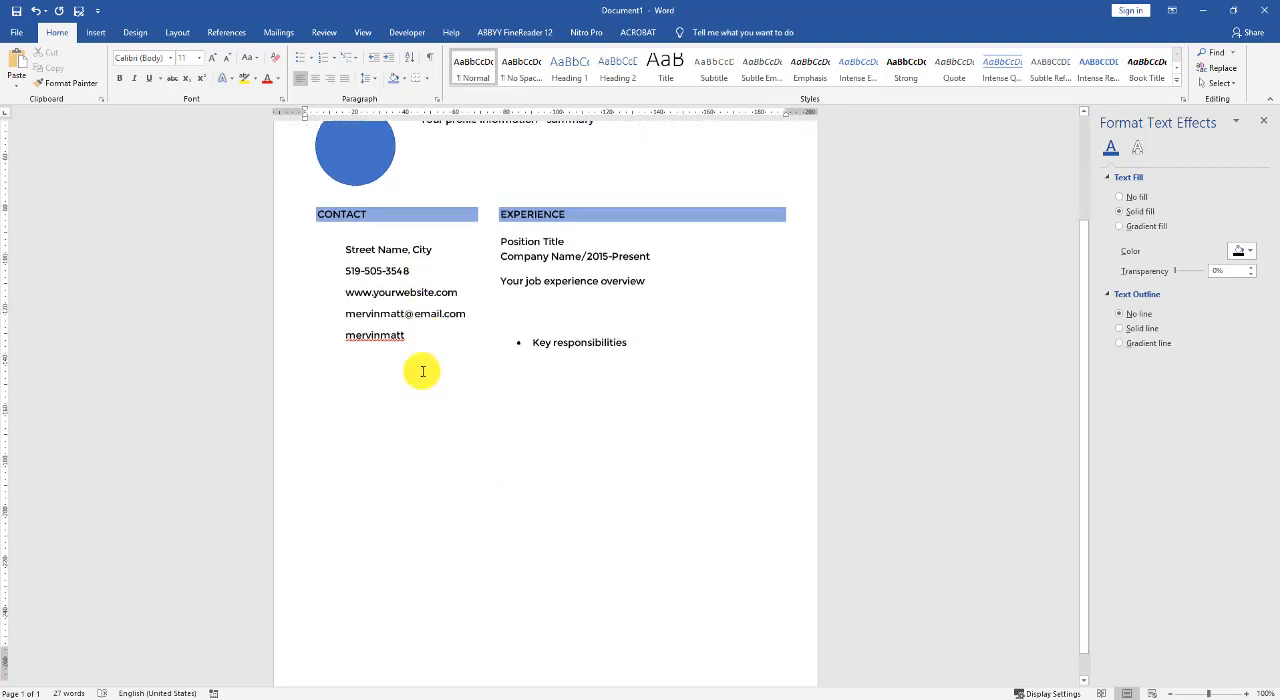
scroll(400, 313, up, 3)
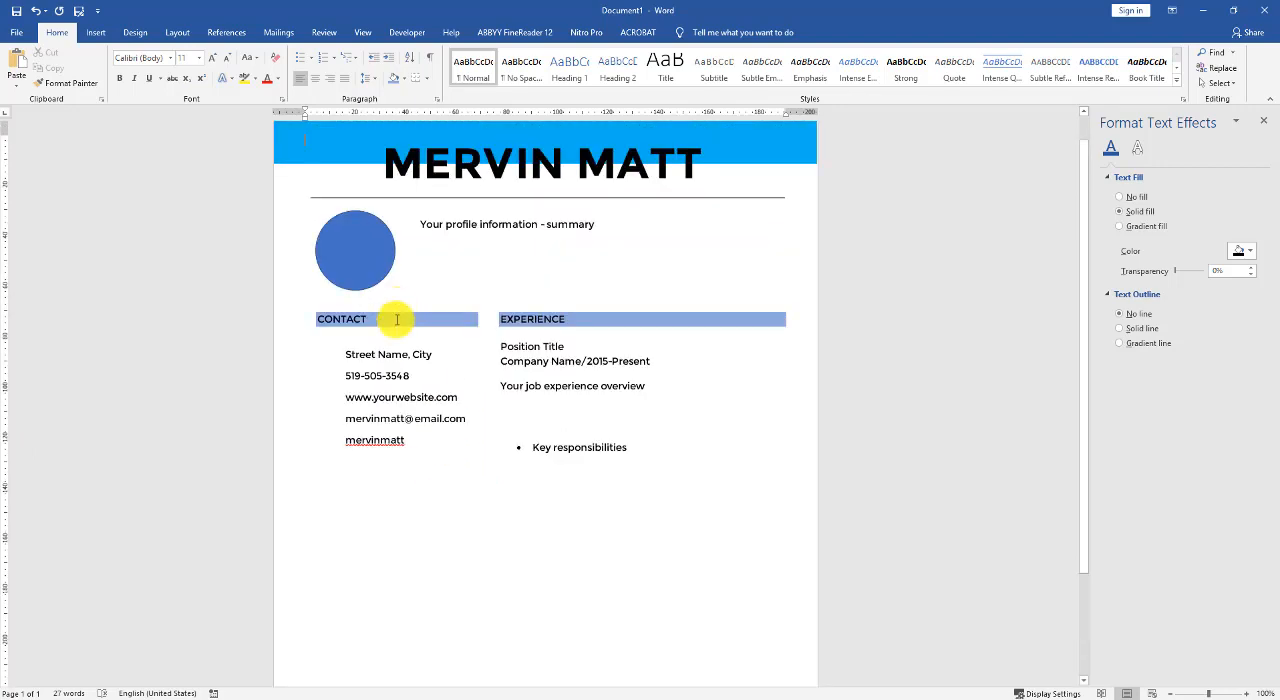
click(395, 322)
shift+click(415, 356)
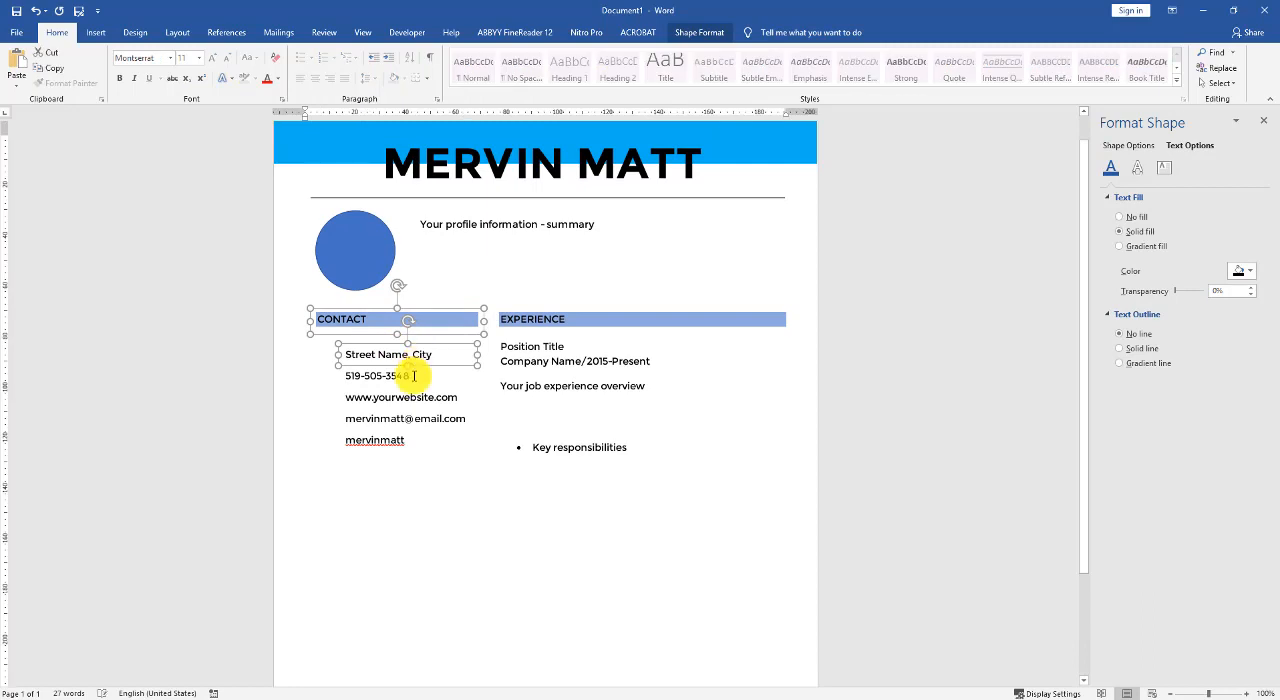
click(443, 322)
click(443, 309)
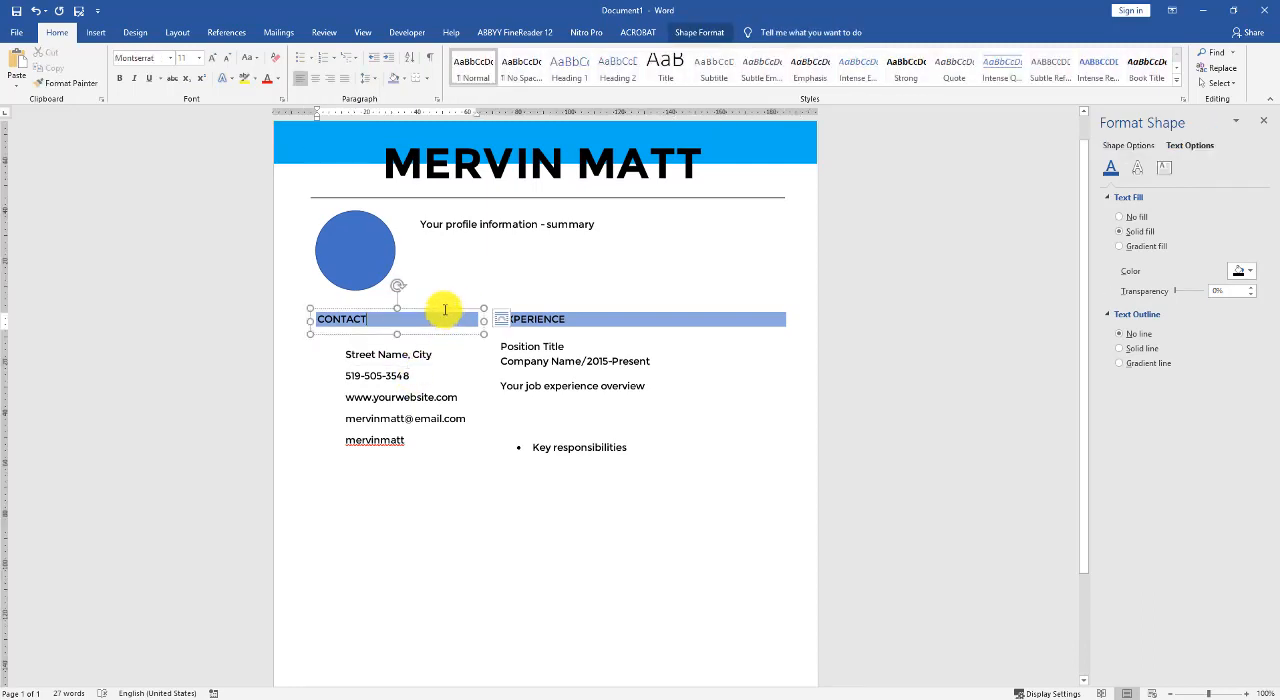
drag(443, 315, 297, 469)
text(EDUCATION)
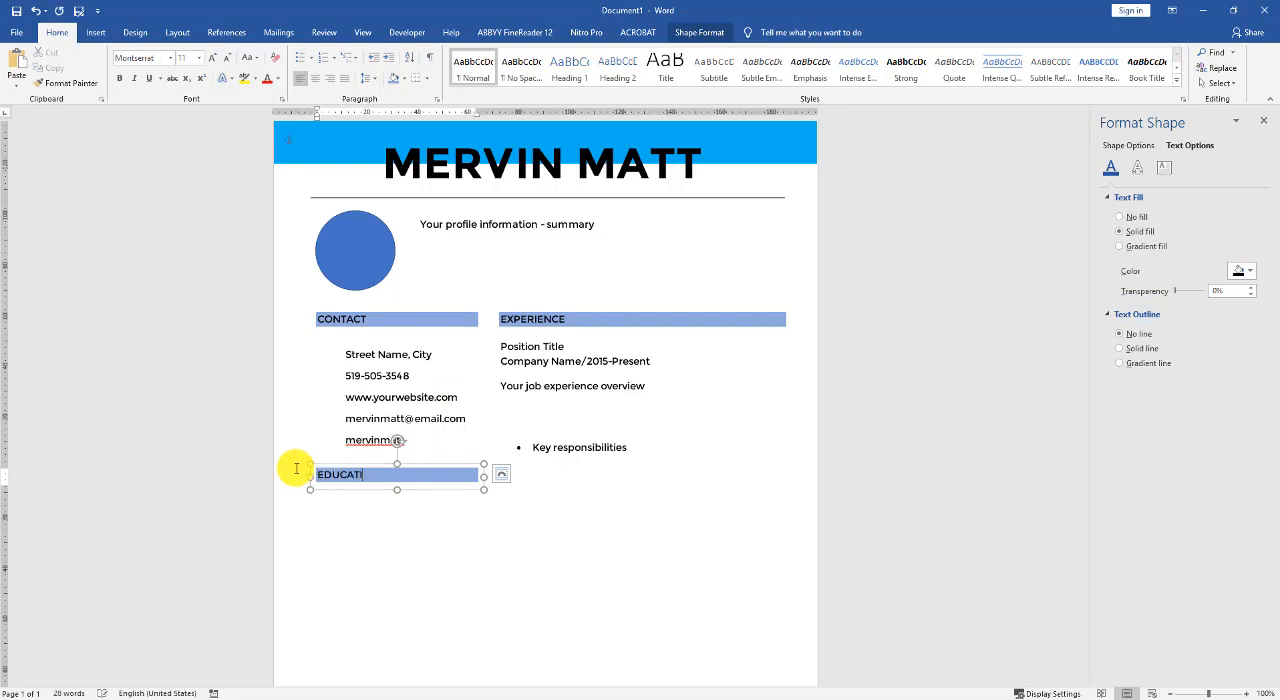
- Duplicate the street address box below the EDUCATION heading, retitle the copy "Your Degree" and widen it to match the heading
click(350, 515)
click(390, 352)
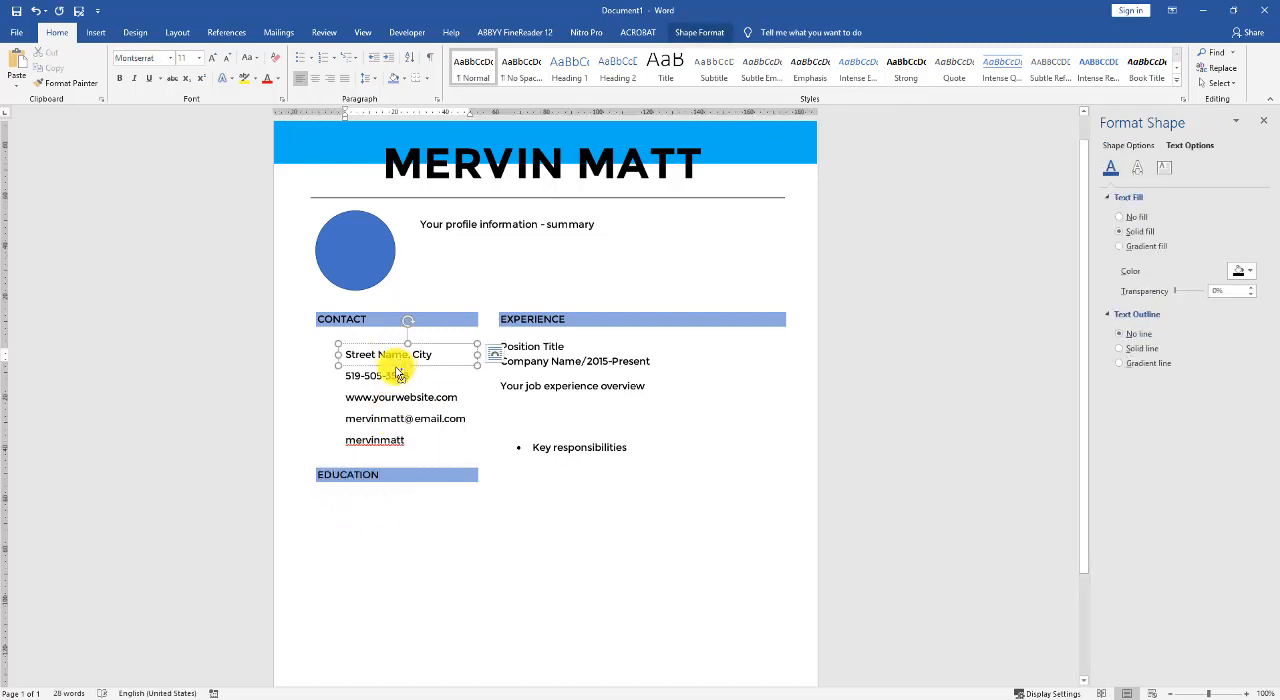
drag(397, 372, 312, 505)
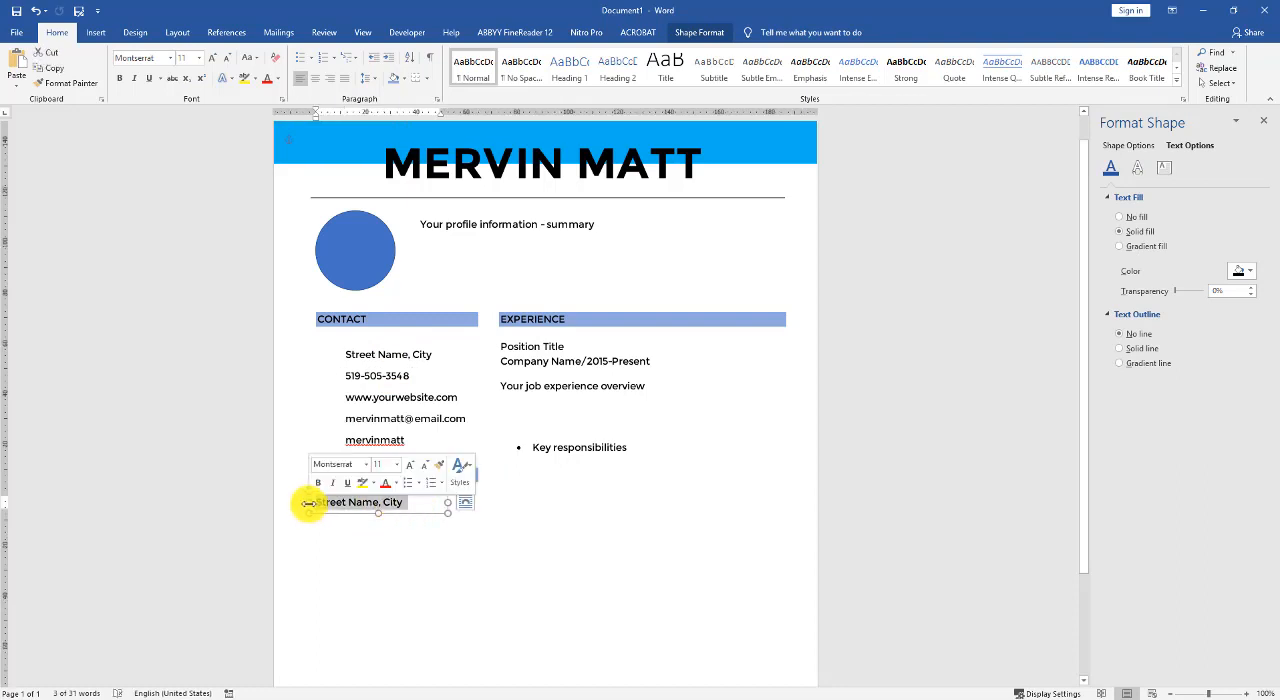
text(Your Deg)
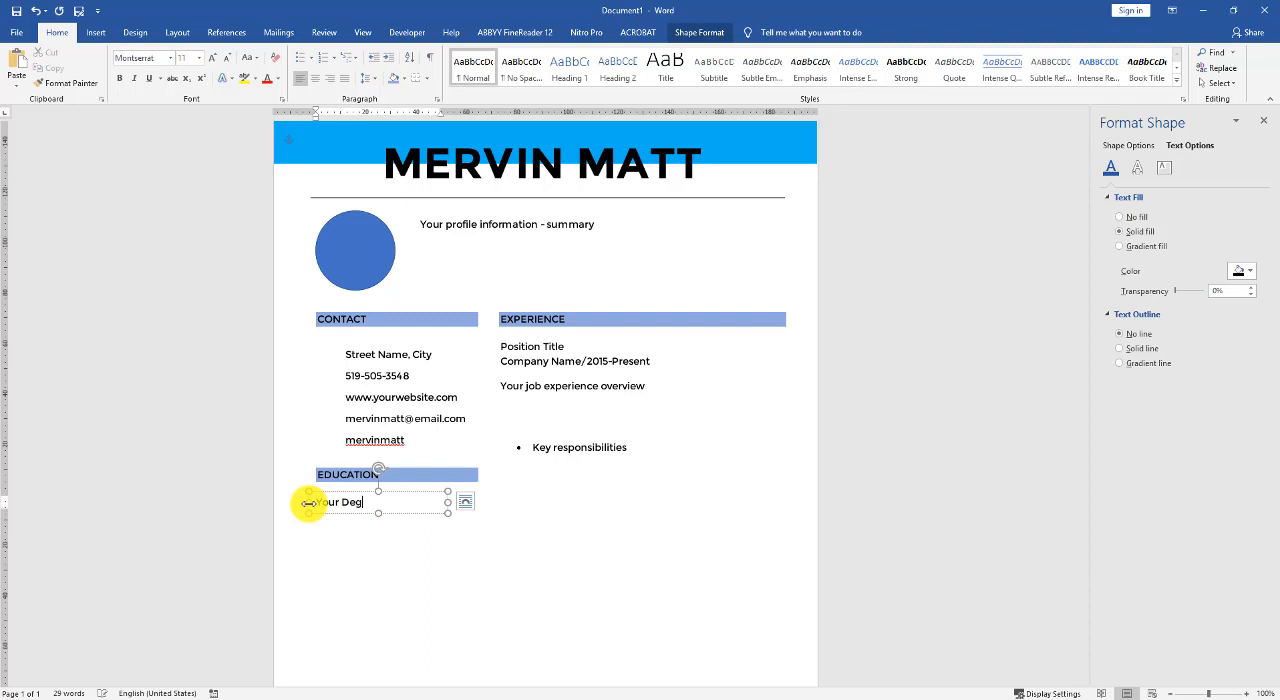
text(ree)
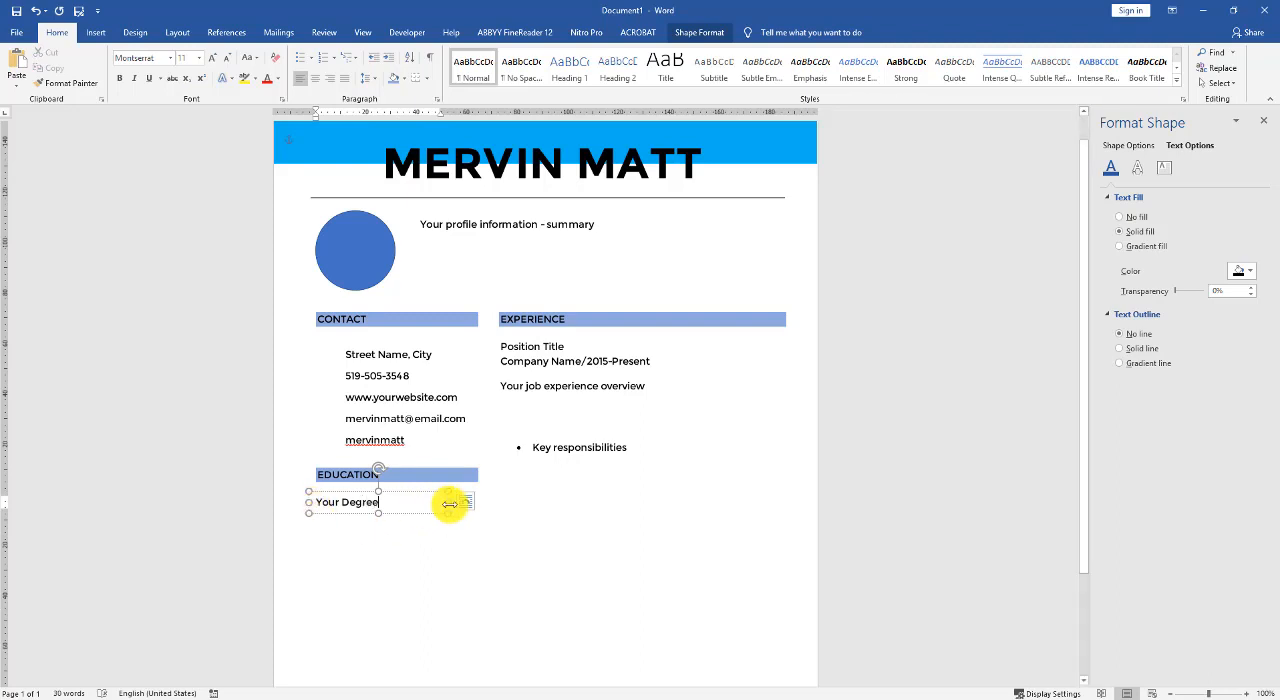
drag(449, 505, 476, 504)
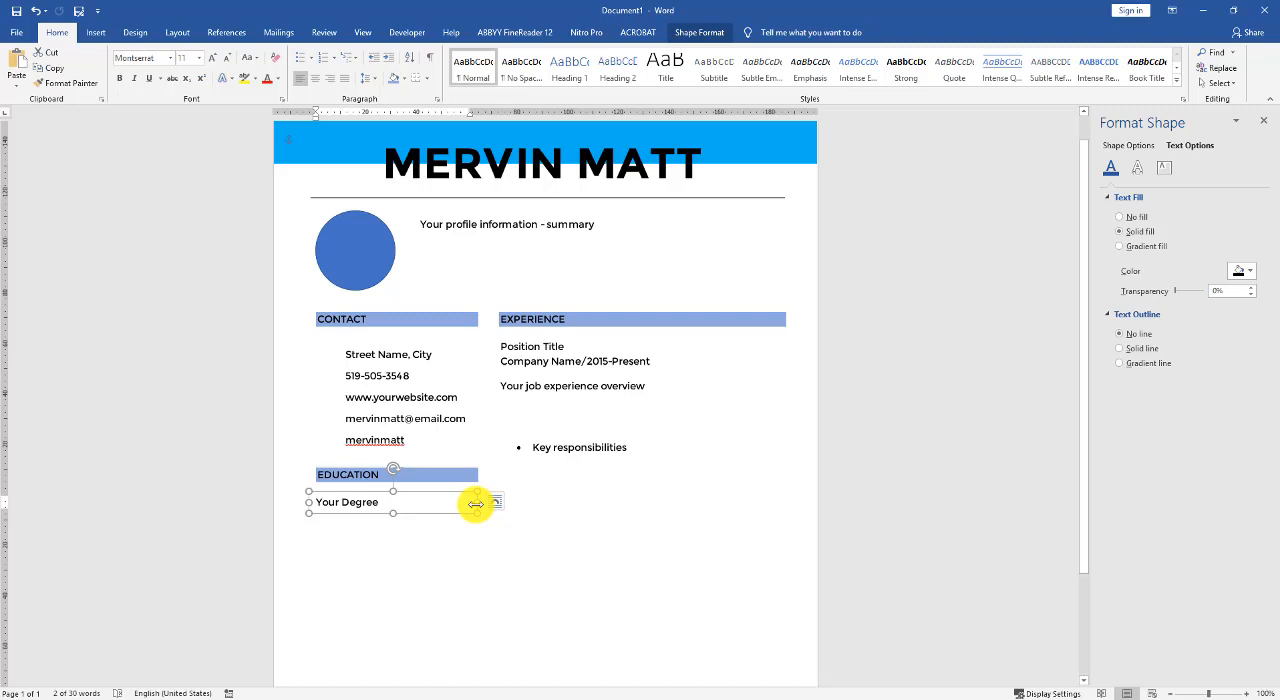
- Extend the degree line under EDUCATION to read "Your Degree/Major"
click(384, 502)
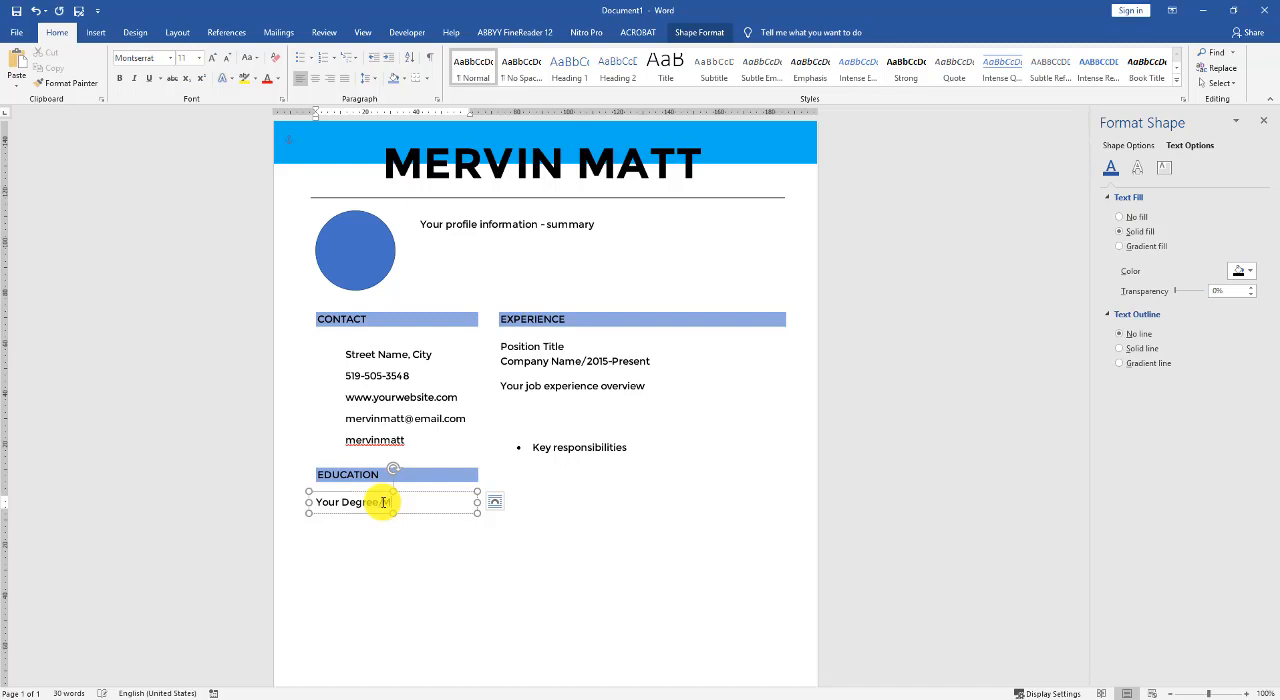
text(Major)
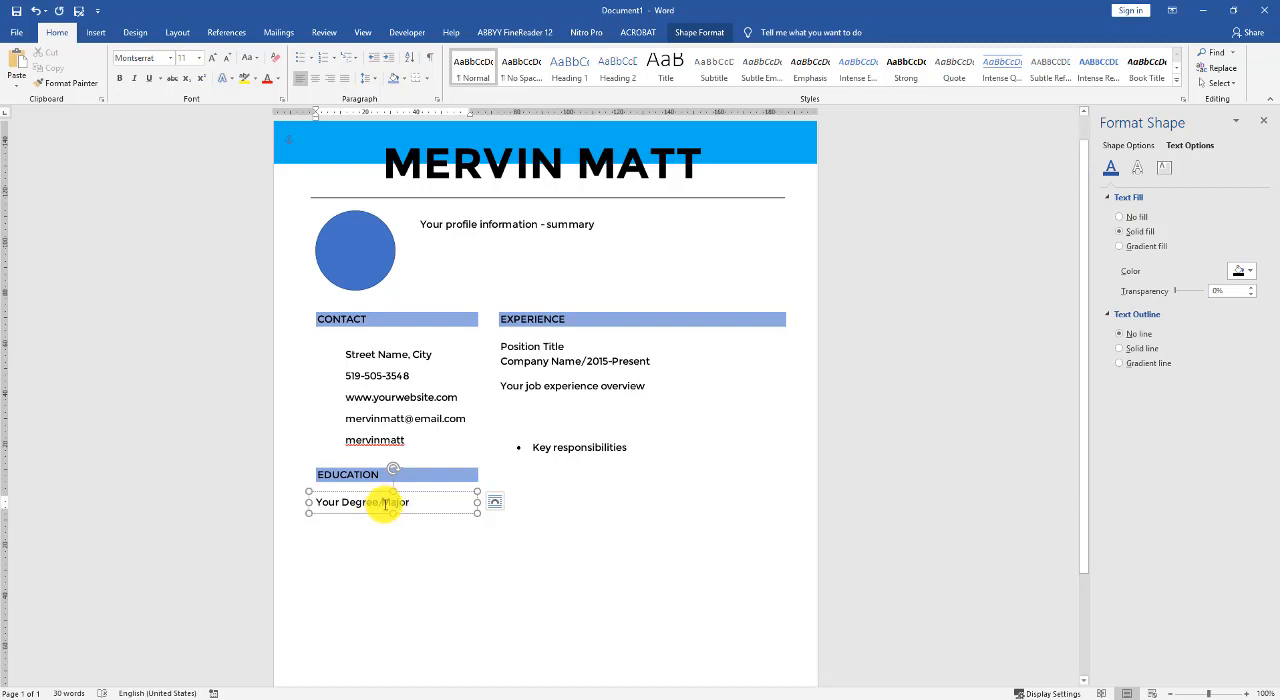
click(377, 527)
click(385, 504)
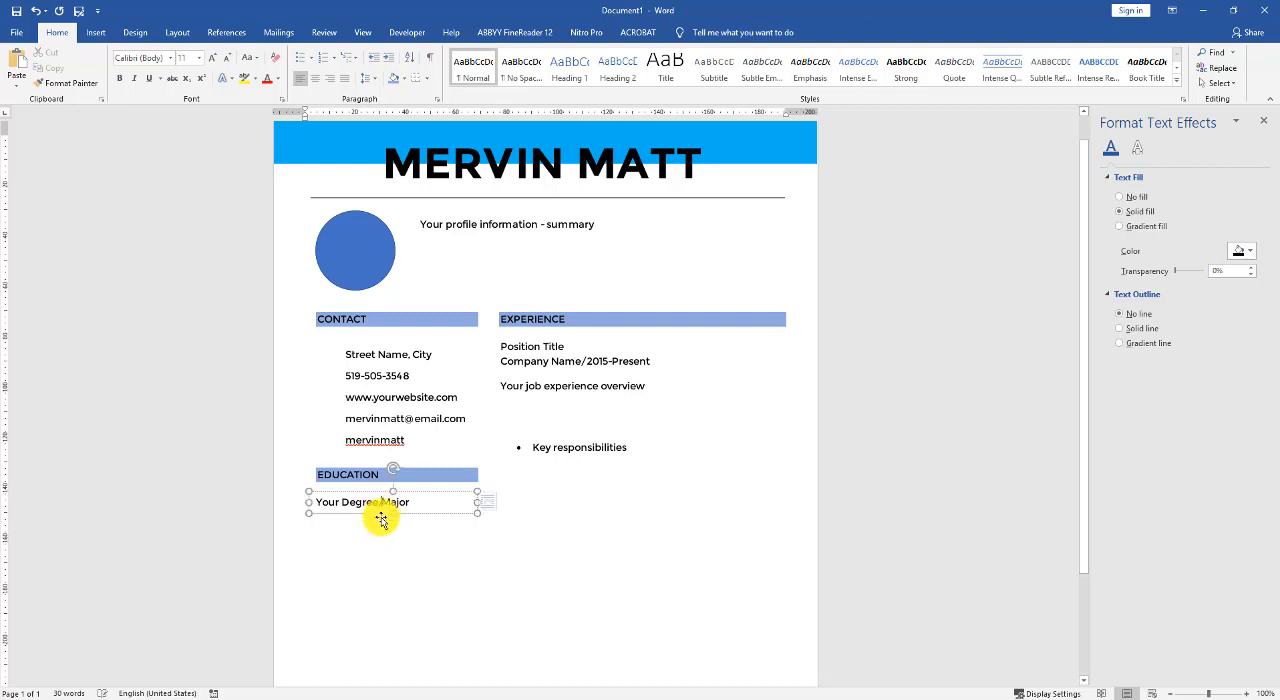
key(BackSpace)
text(/)
- Duplicate the degree line directly below itself and replace the copy's text with "University of City/Location"
drag(369, 512, 370, 531)
triple_click(371, 526)
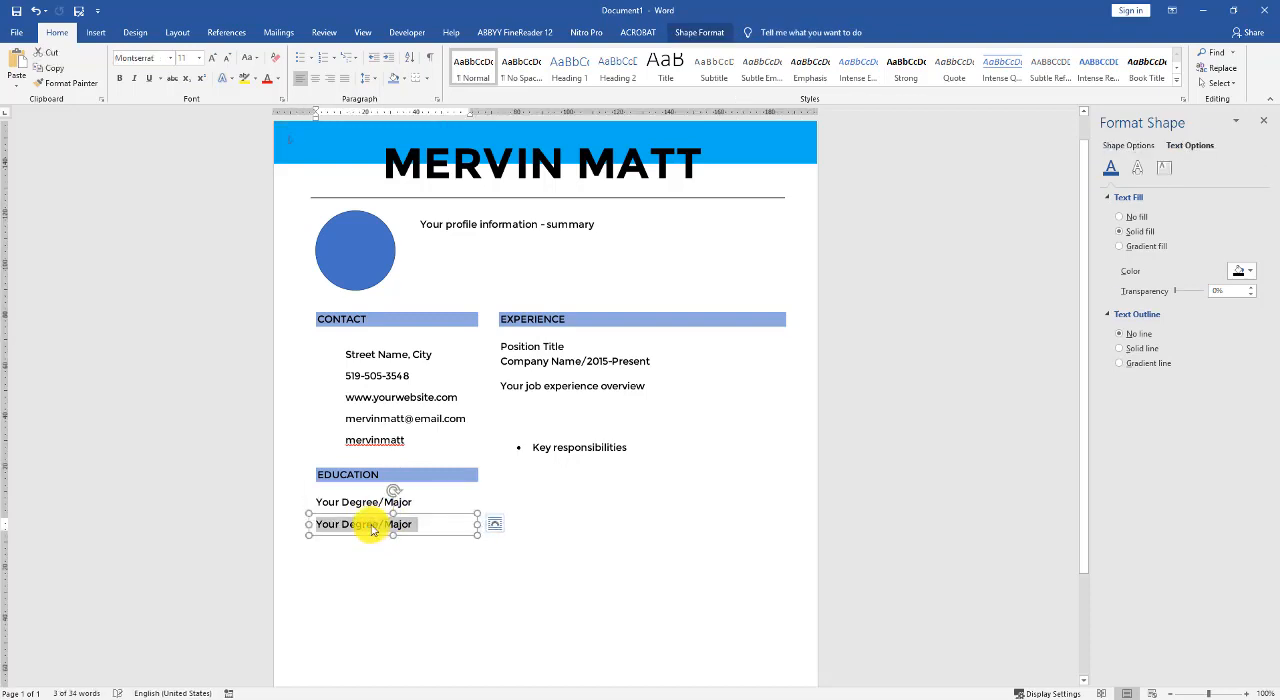
text(University)
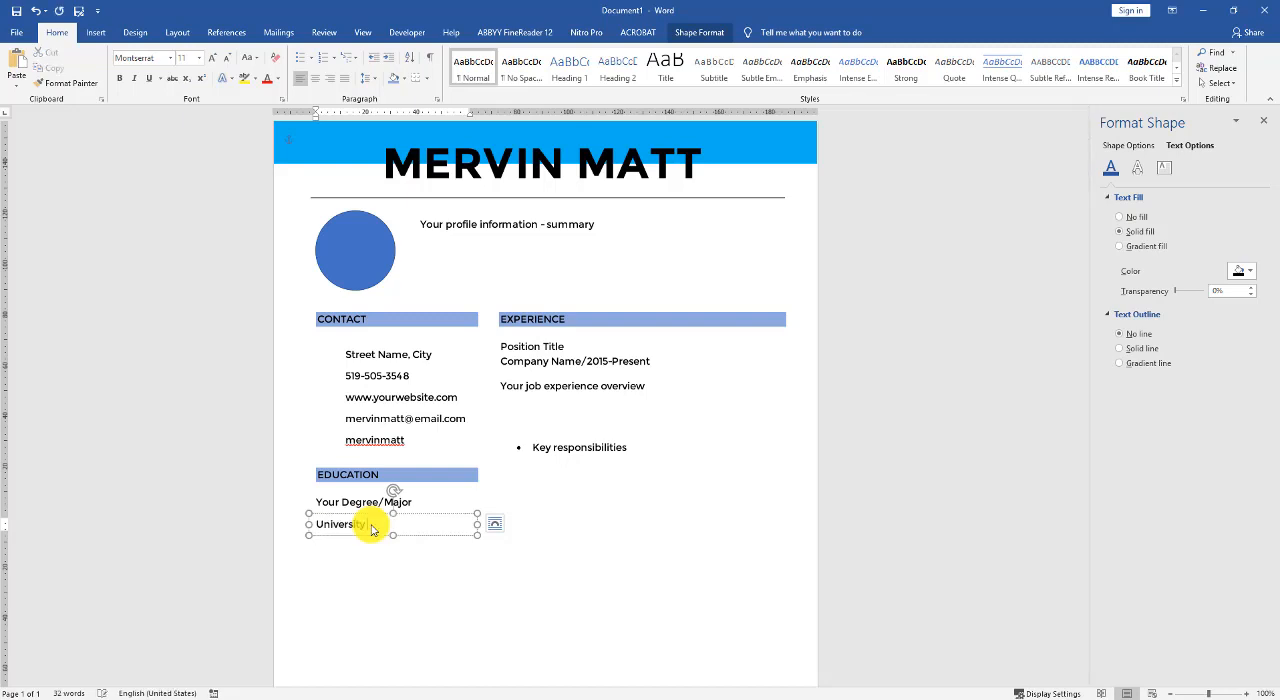
text( of)
text( City)
text(,)
text(Location)
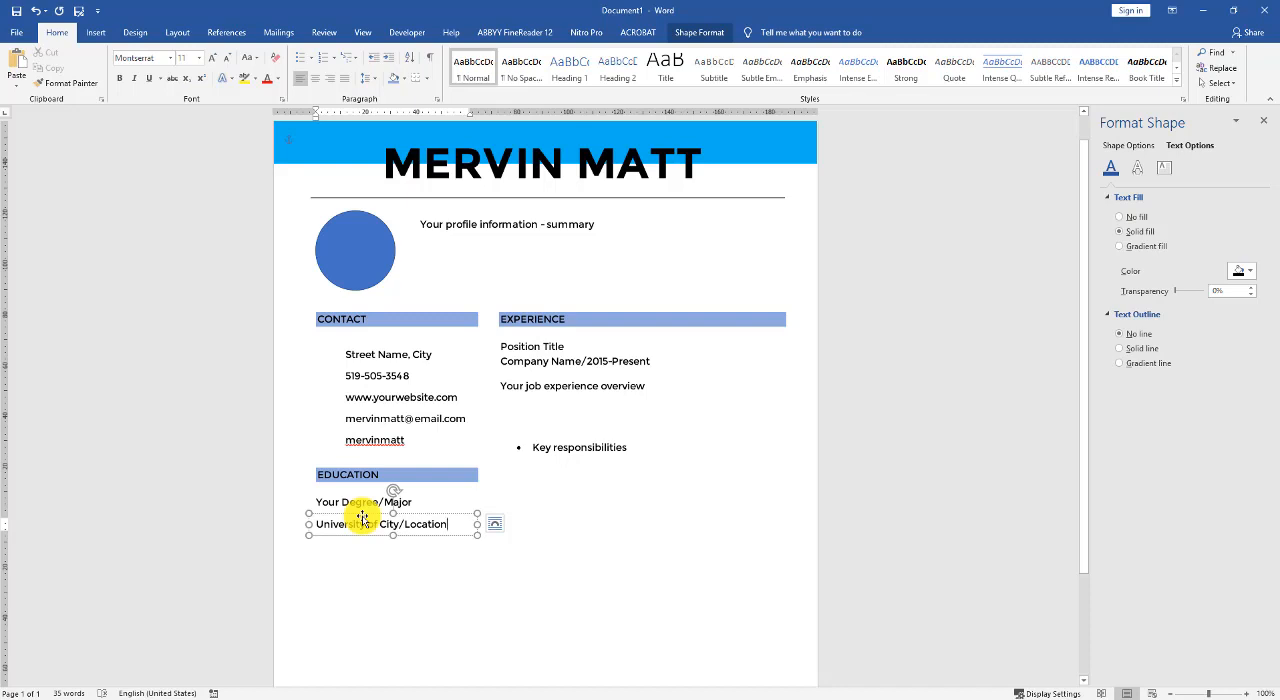
- Duplicate the university line directly below itself and replace the copy's text with "2008-2010"
drag(362, 517, 376, 556)
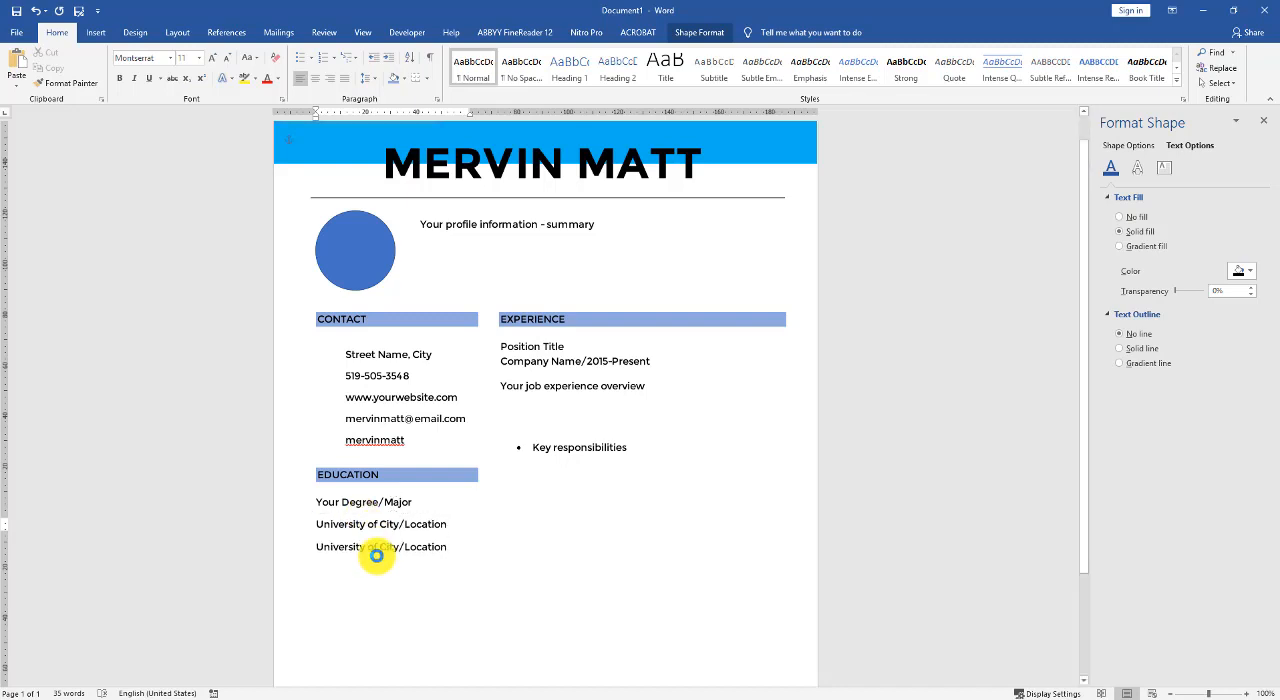
triple_click(377, 545)
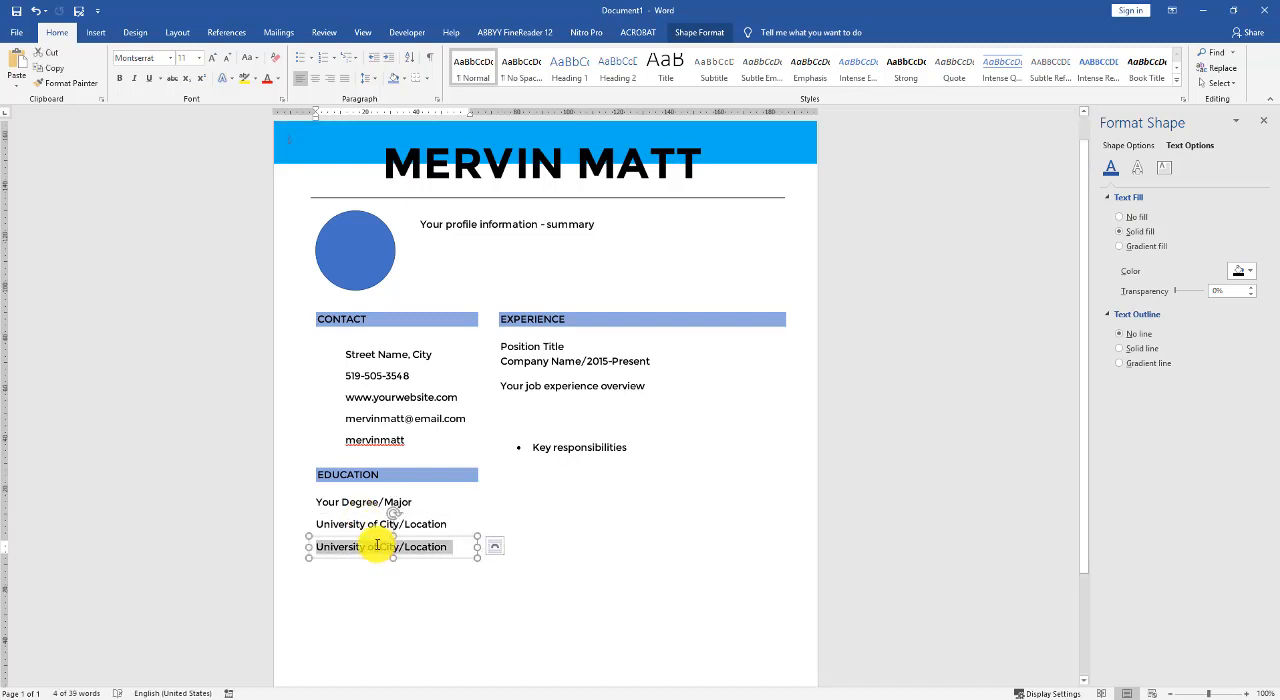
text(2008-2)
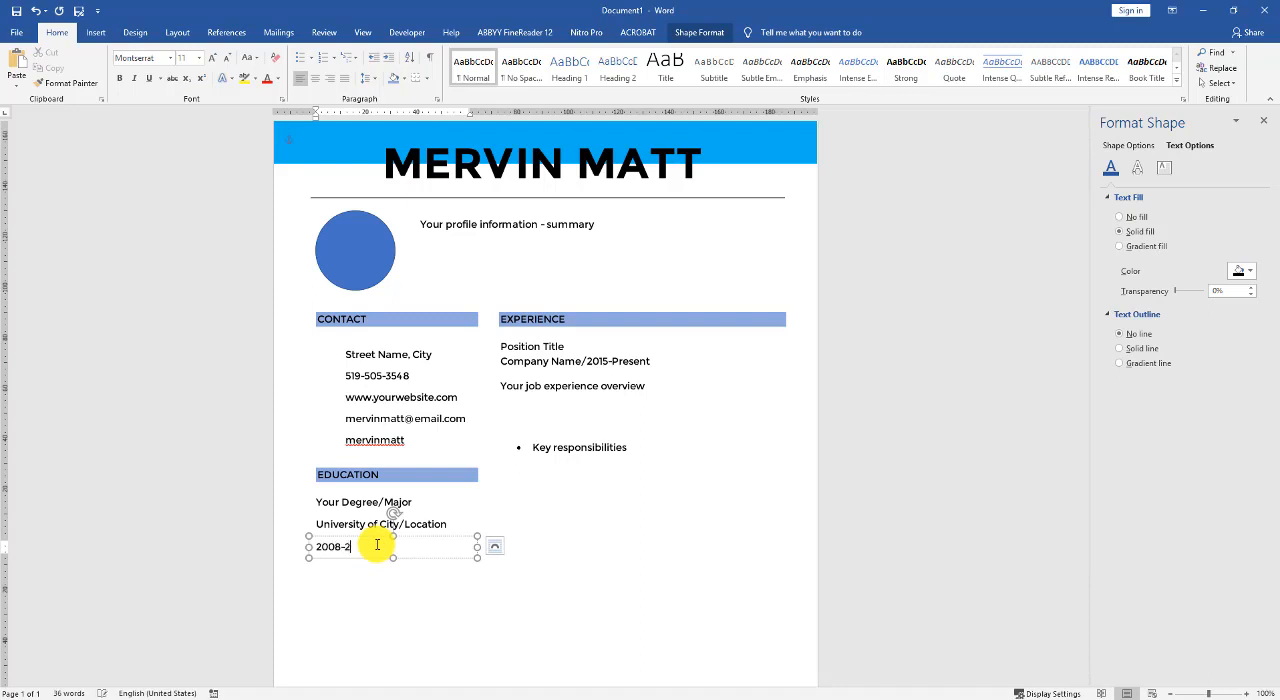
text(010)
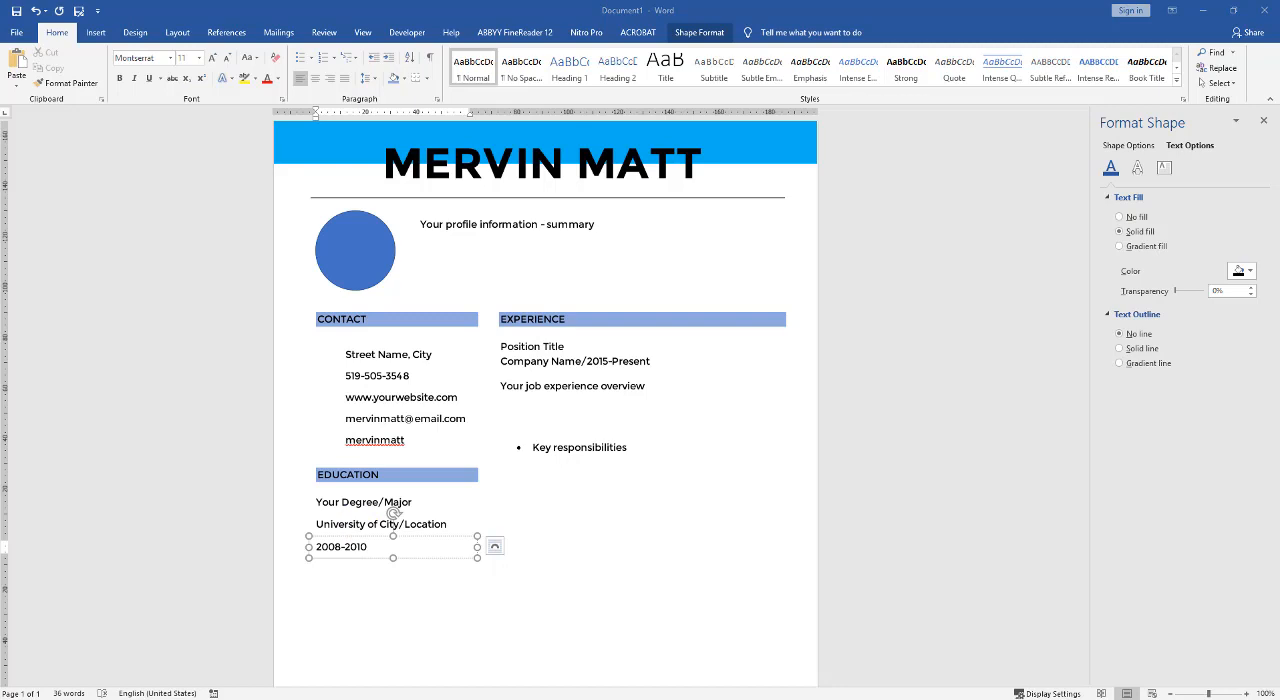
- Duplicate the degree, university and date lines together as a second education entry below the first
shift+click(346, 503)
drag(355, 523, 357, 600)
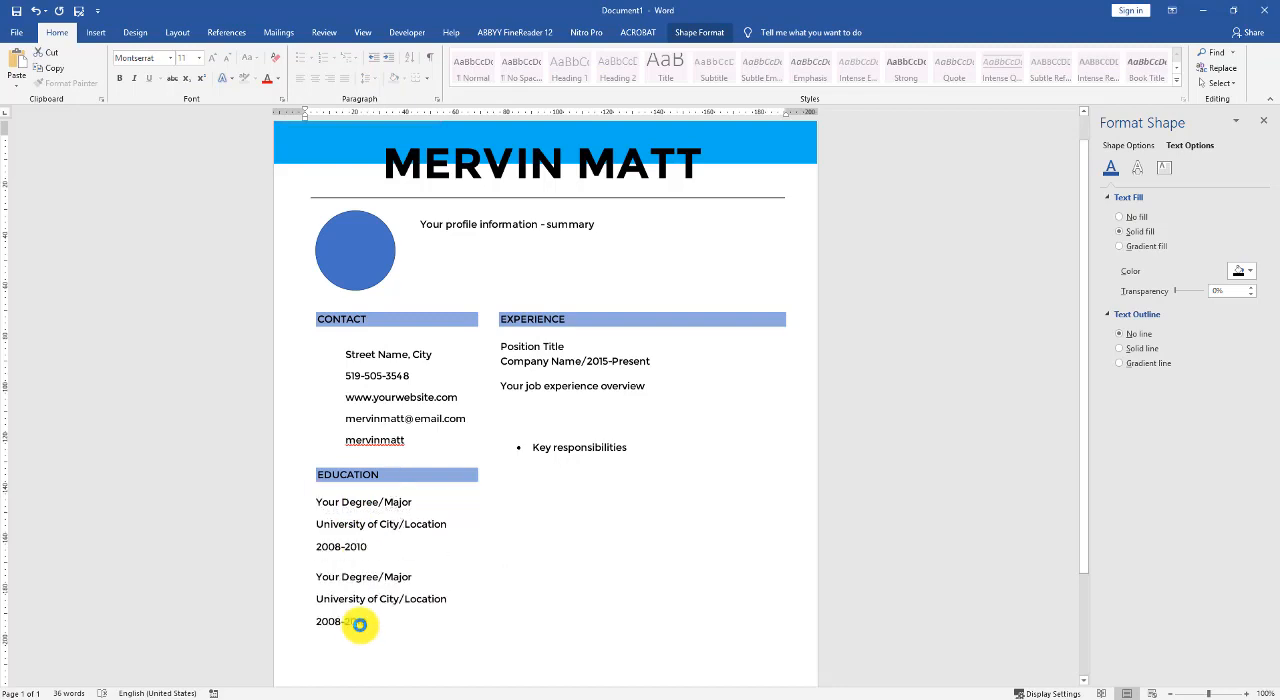
scroll(360, 605, down, 3)
click(350, 445)
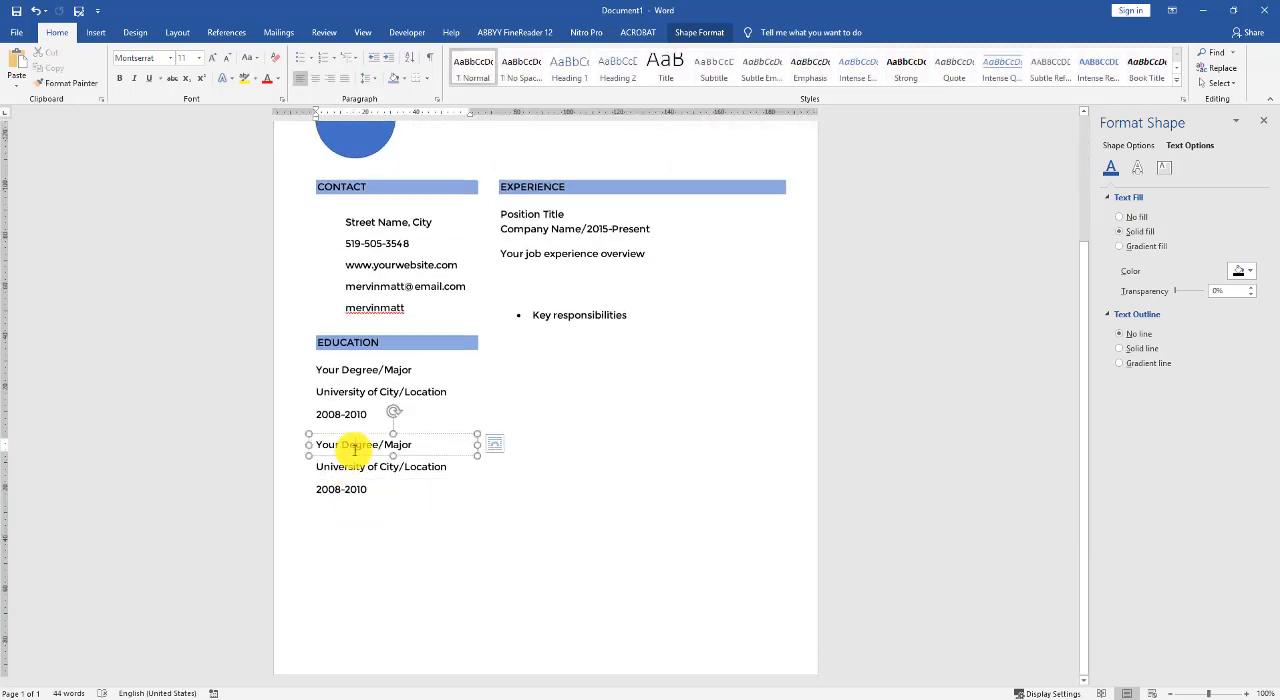
- Duplicate the shaded EDUCATION heading below the second education entry and retitle the copy "EXPERTISE"
click(417, 351)
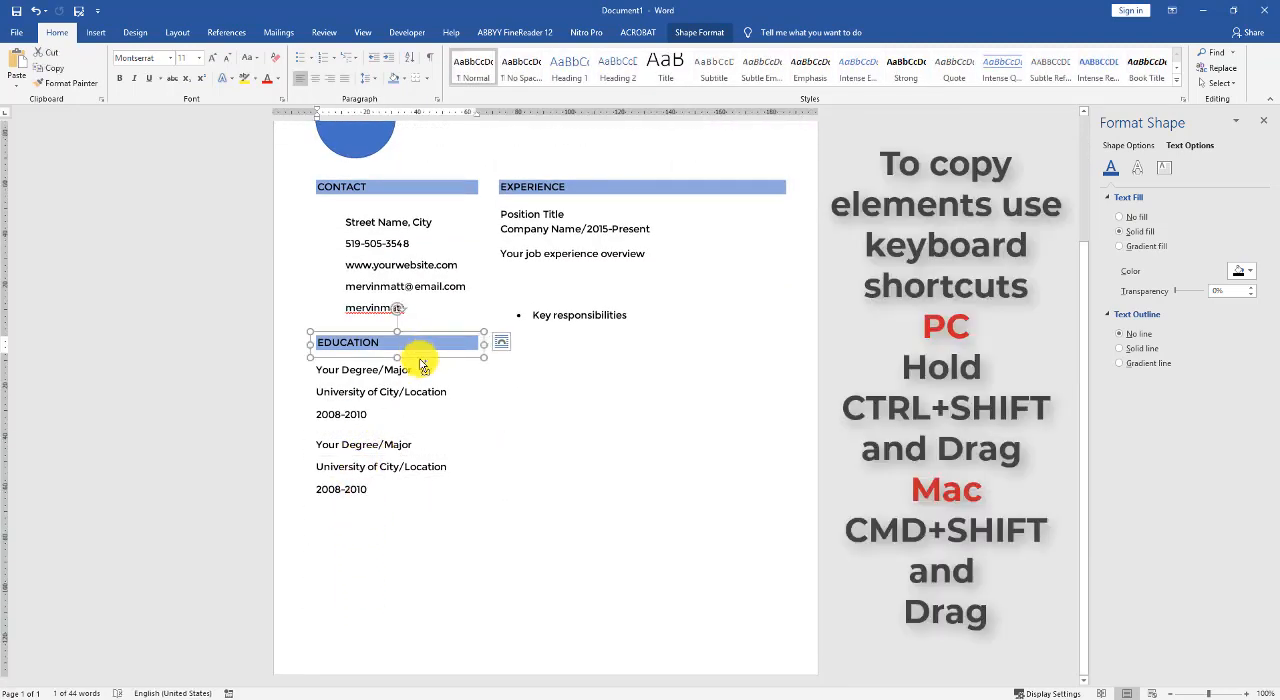
drag(417, 351, 416, 505)
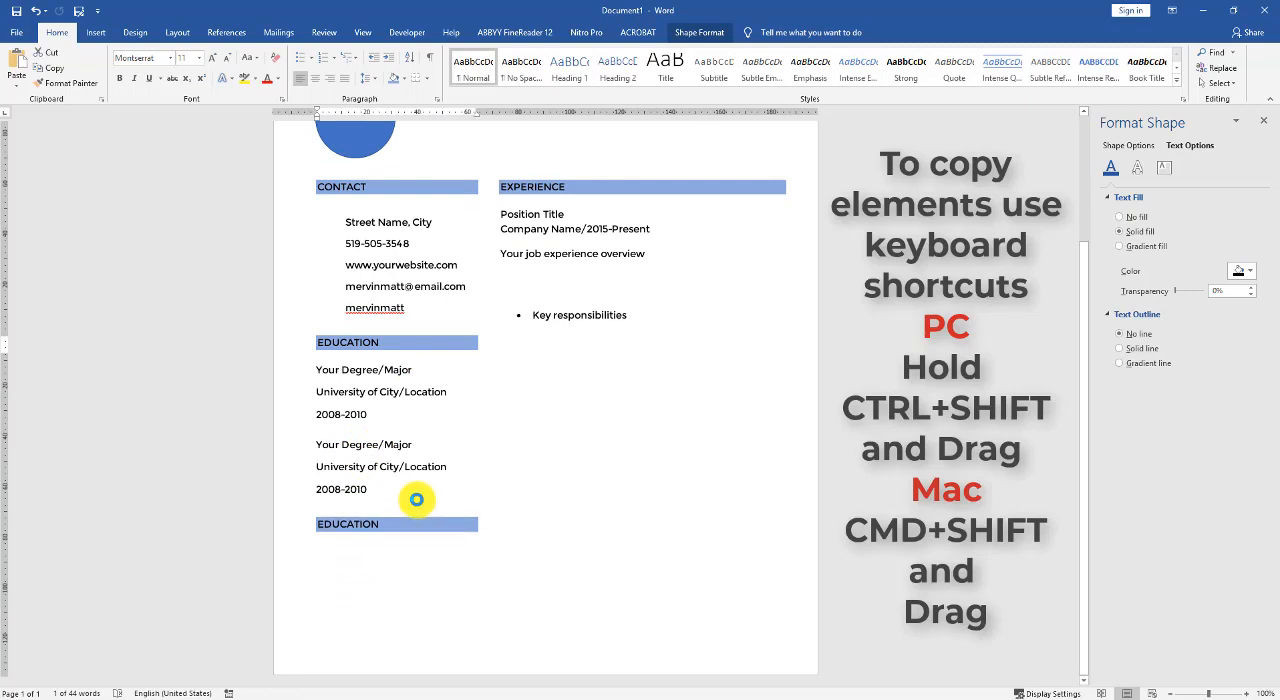
drag(318, 524, 383, 524)
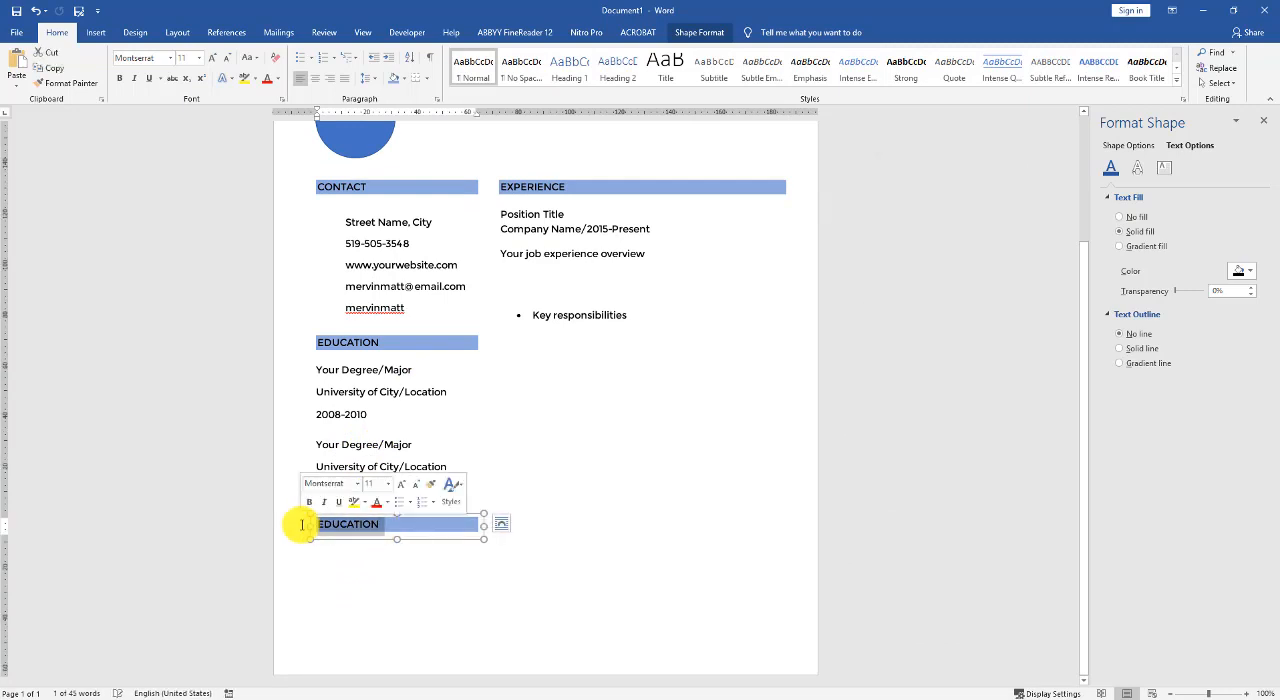
text(E)
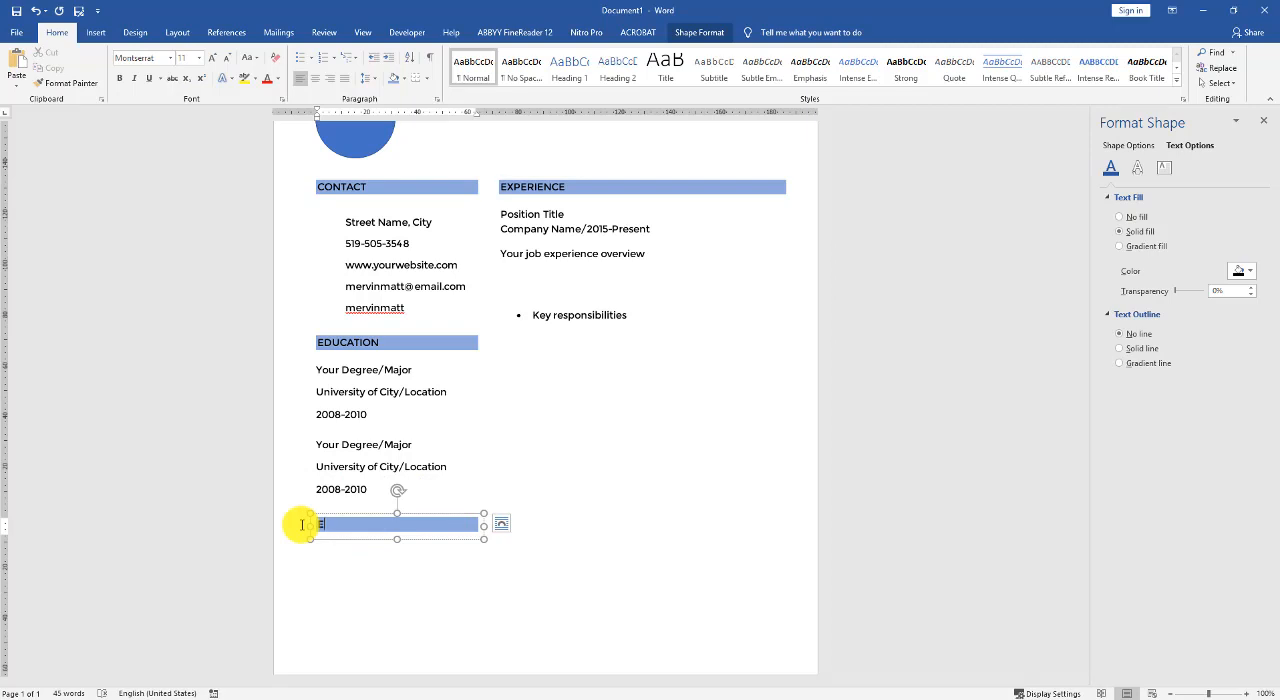
text(XPERTISE)
click(338, 567)
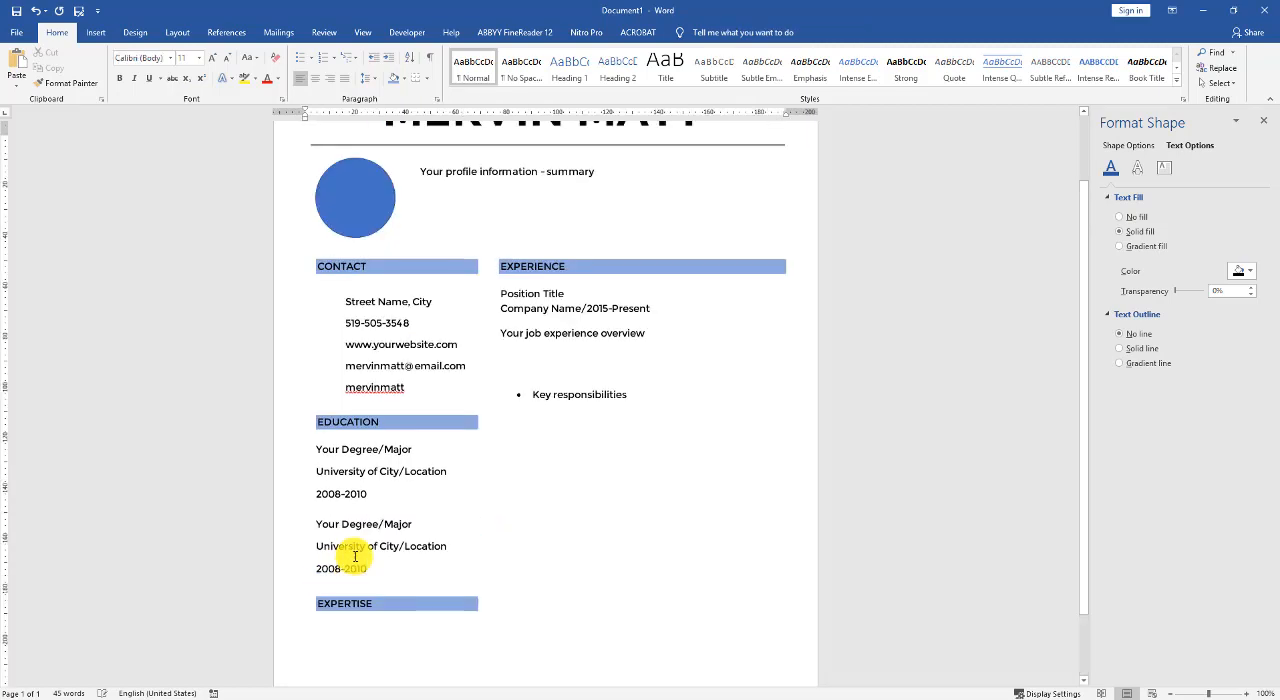
- Copy the first education entry's three lines together to just below the EXPERTISE heading
scroll(396, 588, down, 3)
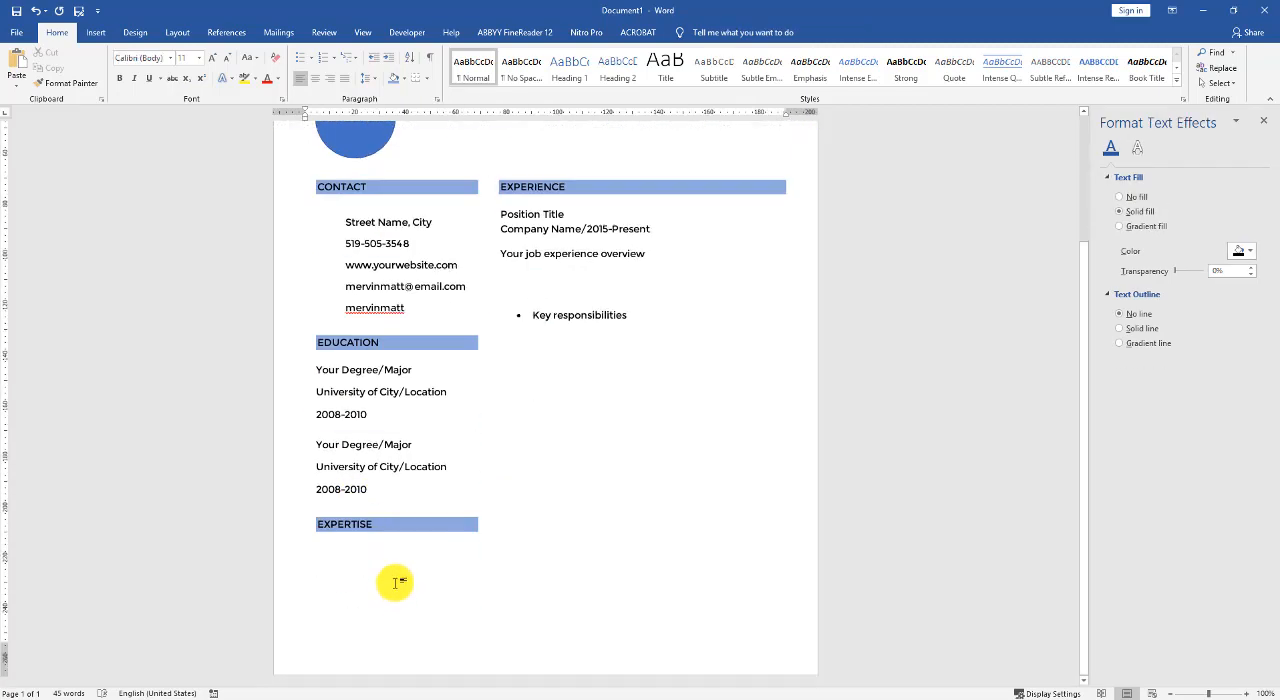
click(366, 370)
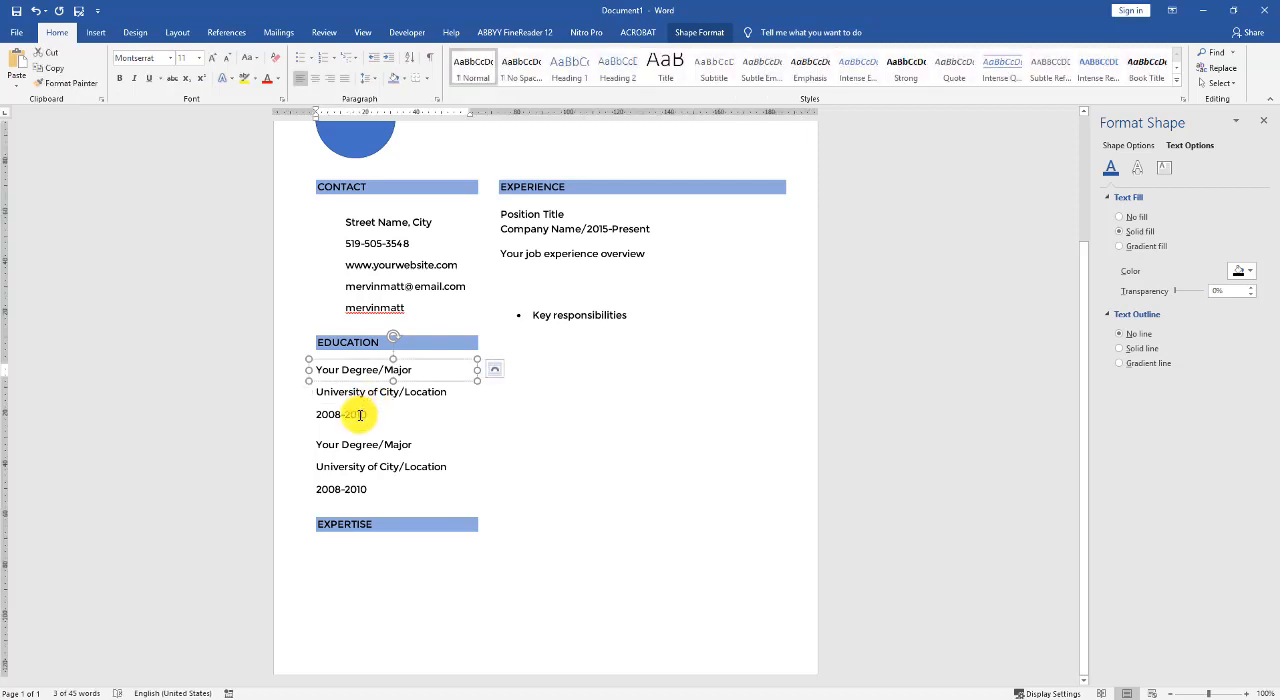
shift+click(366, 398)
shift+click(362, 410)
drag(360, 561, 360, 578)
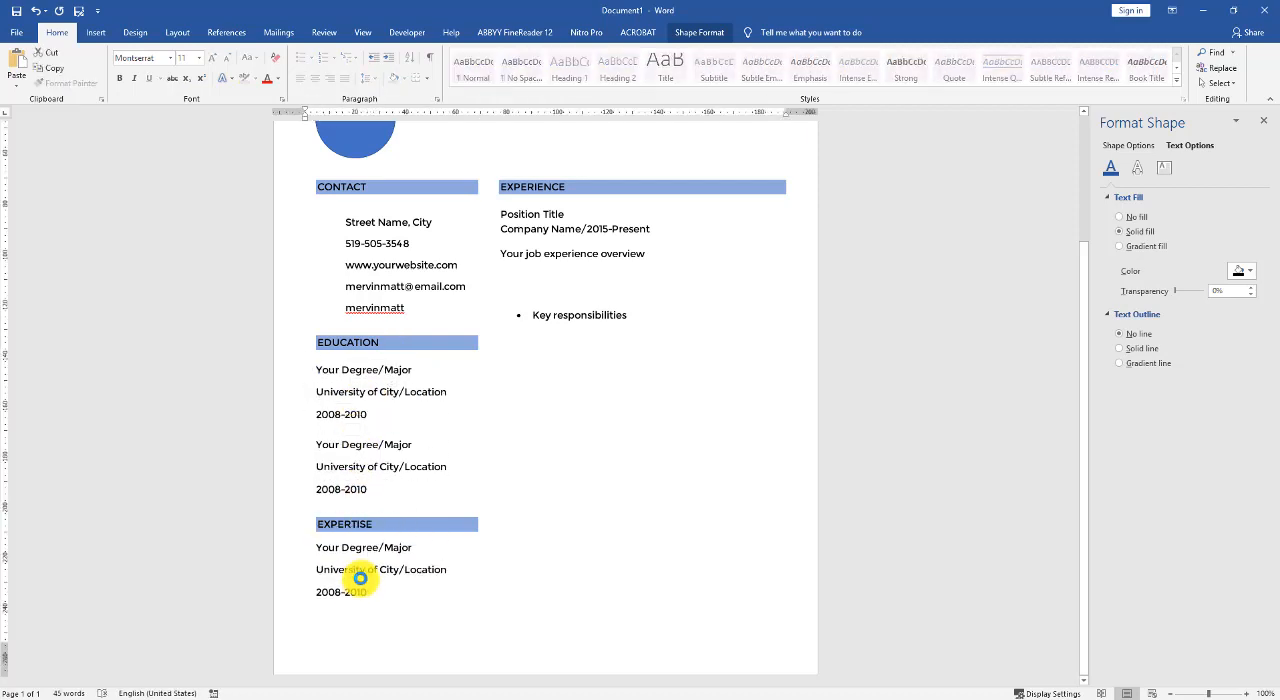
click(392, 617)
- Replace the three lines under EXPERTISE with "Public Relation", "Project Management" and "Social Media Marketing"
scroll(366, 541, down, 3)
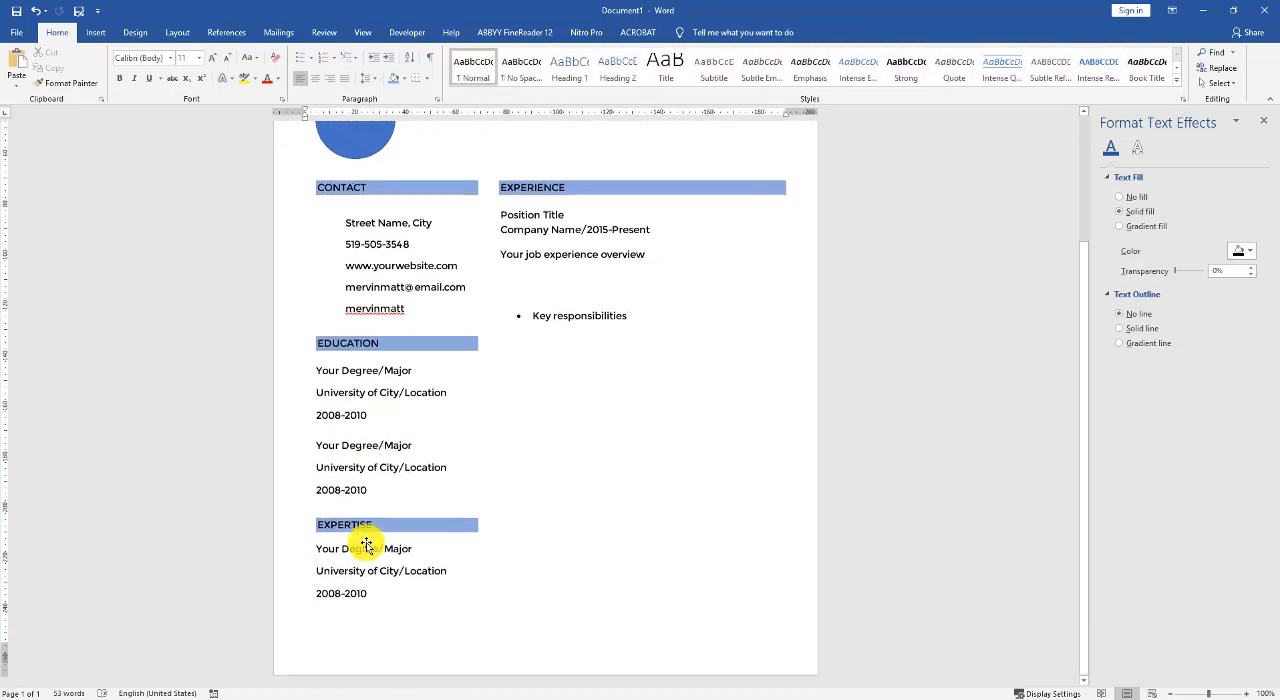
click(364, 548)
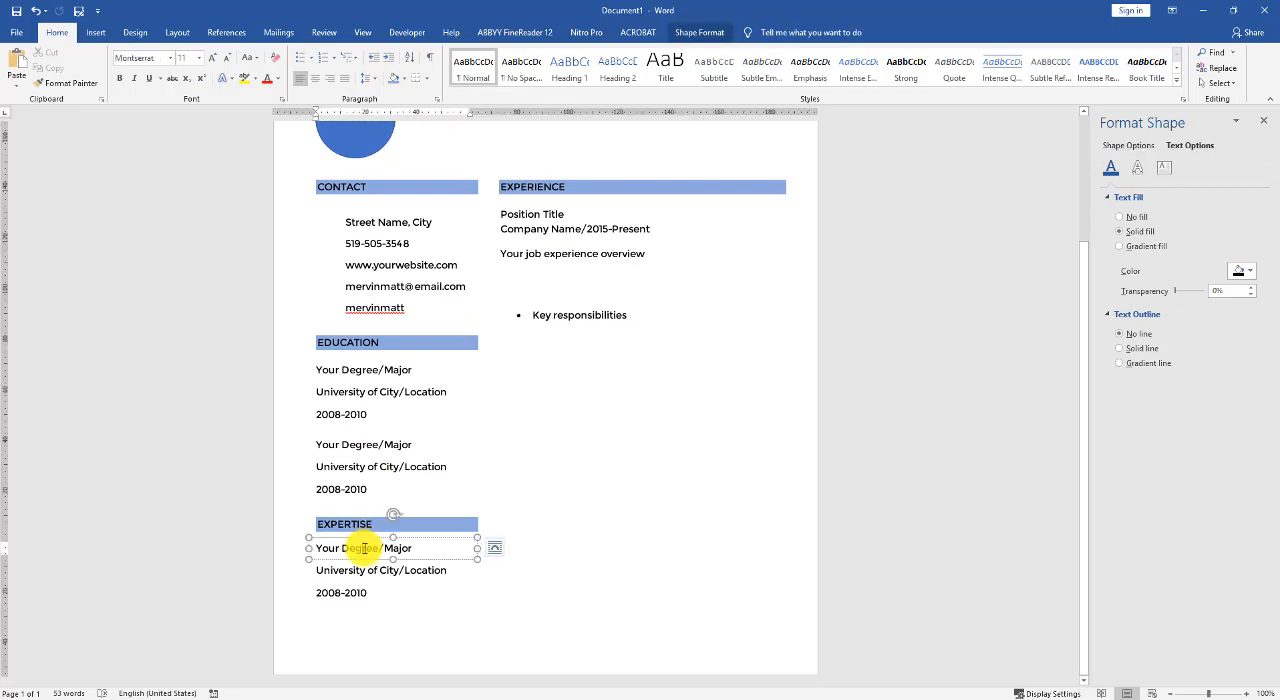
triple_click(365, 548)
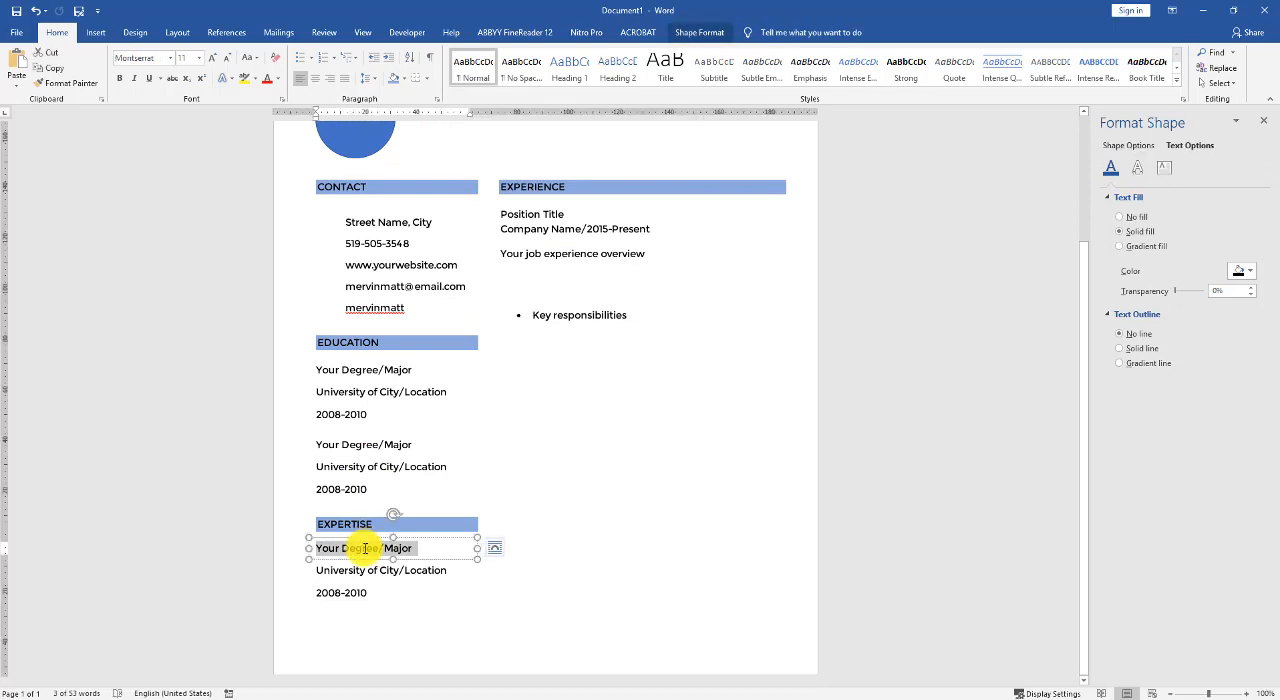
text(Public Relation)
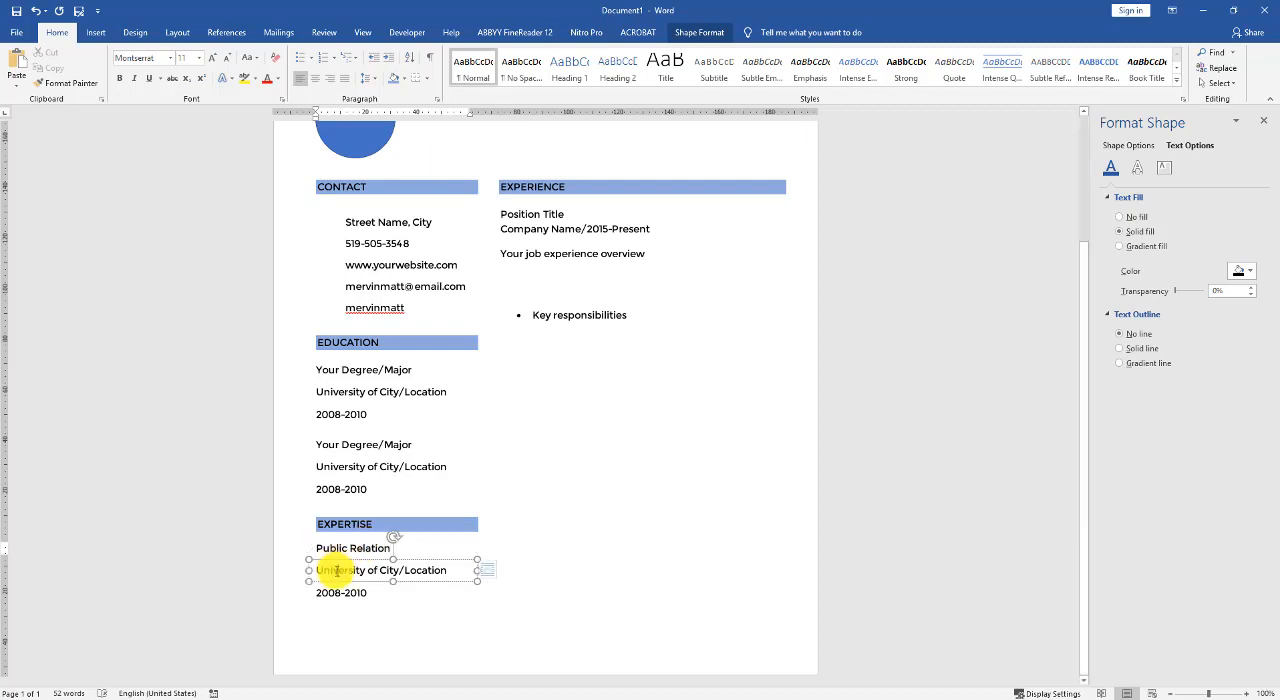
triple_click(336, 570)
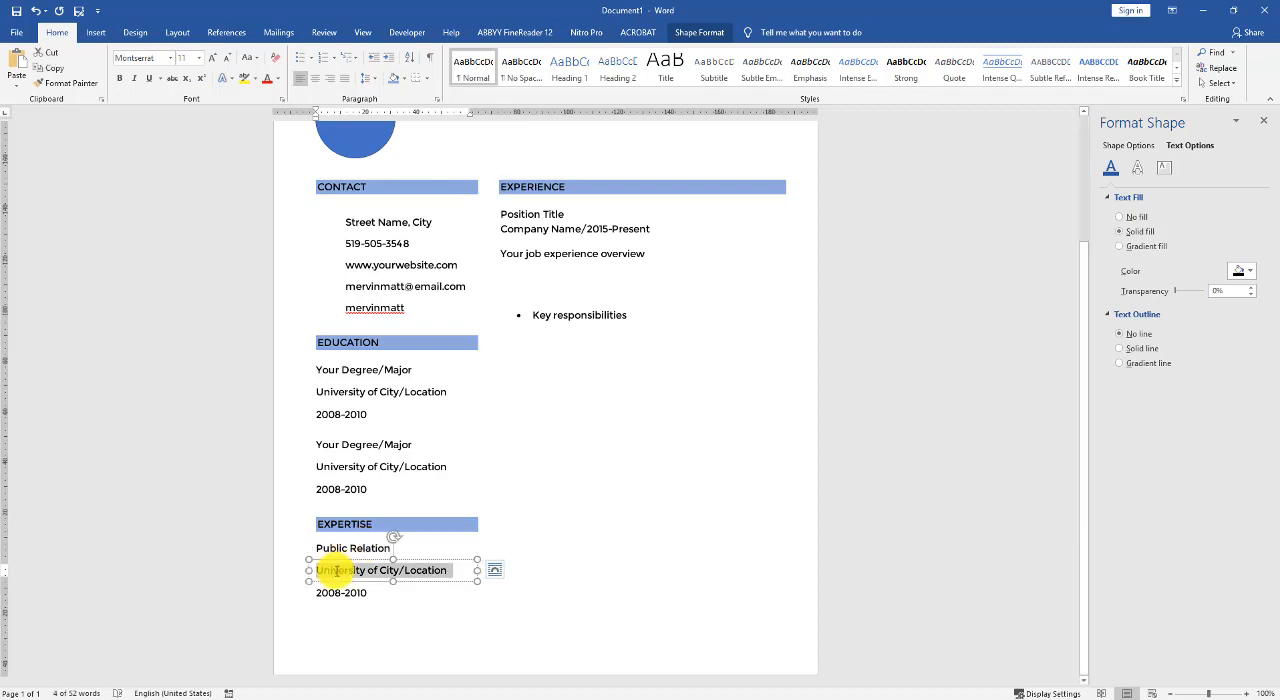
text(Project Management)
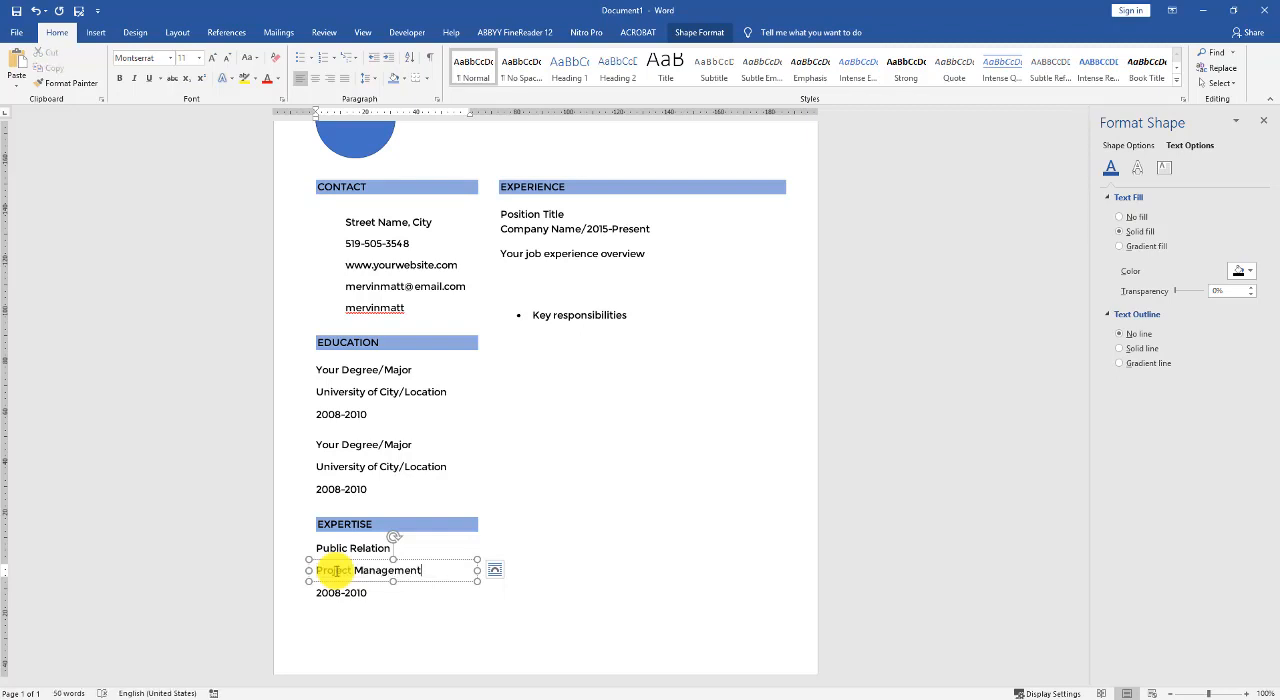
triple_click(346, 595)
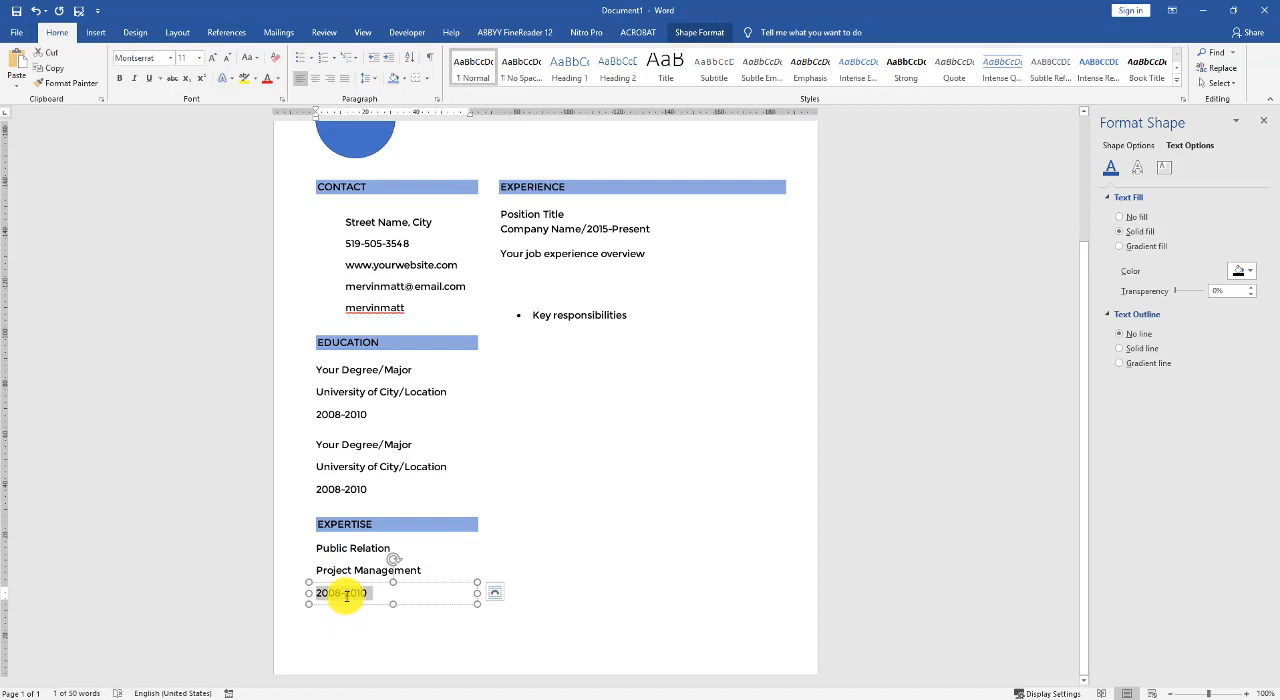
text(Social Media Marketing)
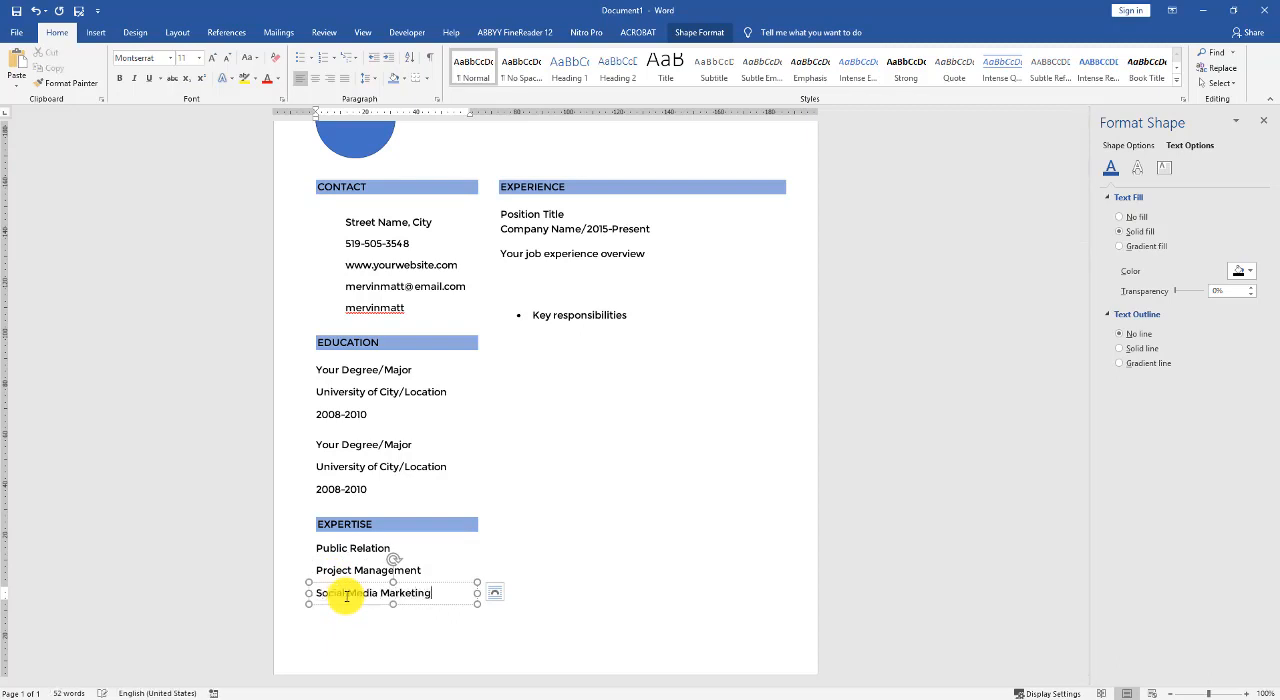
- Duplicate the "Social Media Marketing" line below itself and replace the copy's text with "IT Design Management"
drag(352, 608, 352, 630)
triple_click(356, 618)
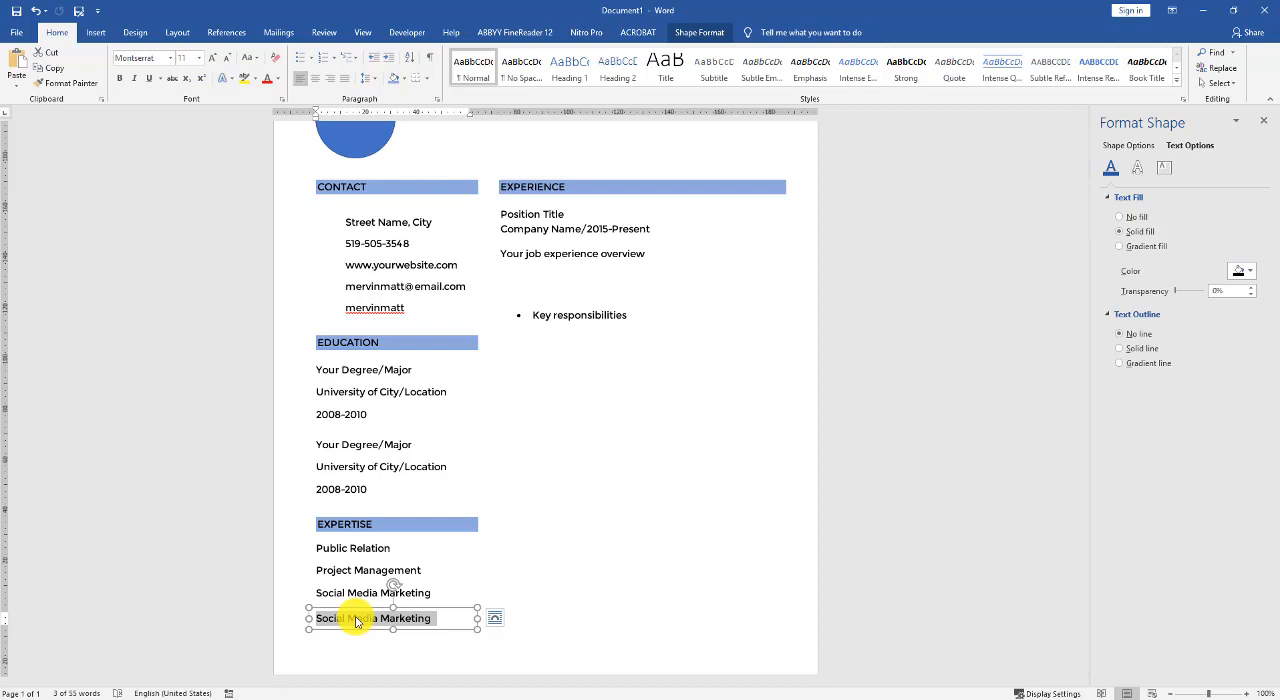
text(IT Design Management)
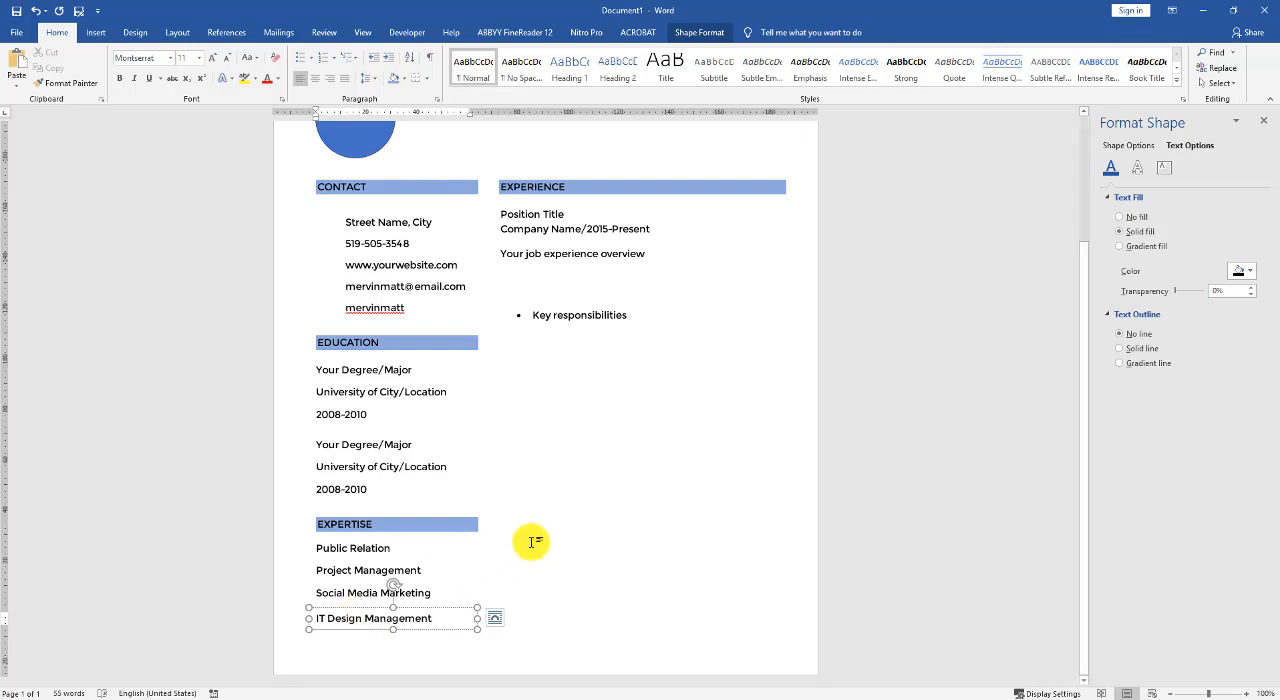
- Copy the first experience entry's title, overview and key responsibilities boxes together to directly below the original entry
key(ctrl+Home)
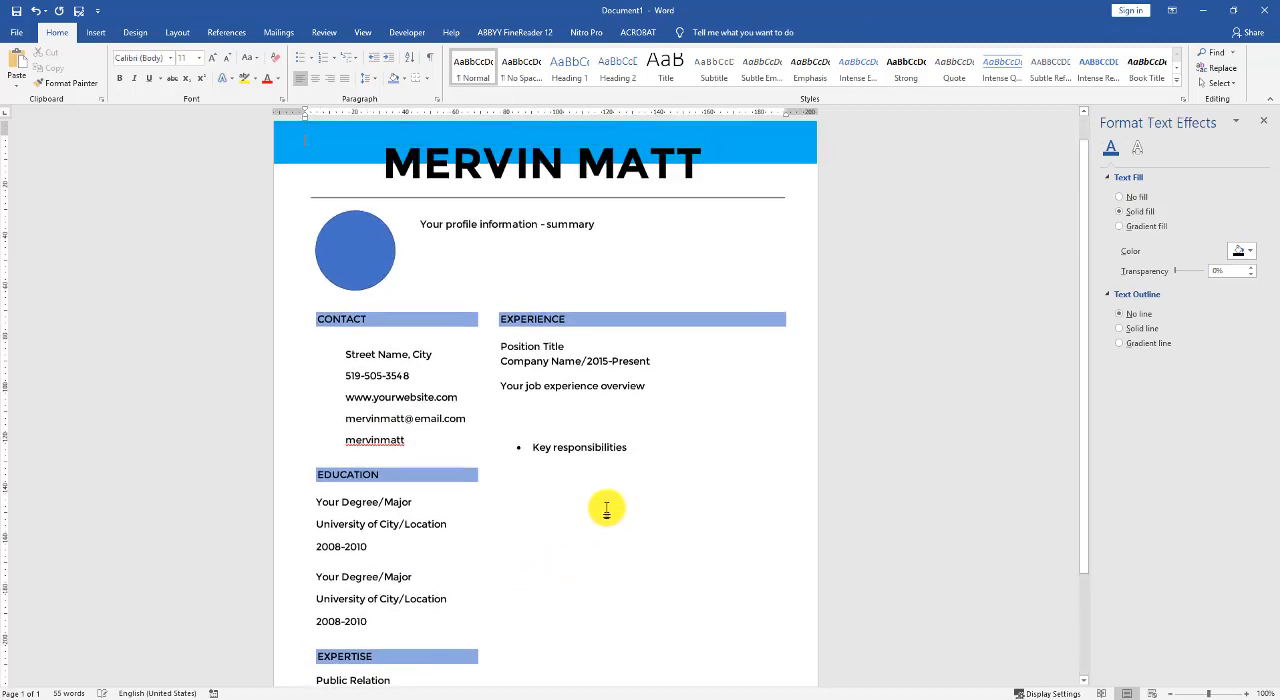
scroll(600, 498, down, 1)
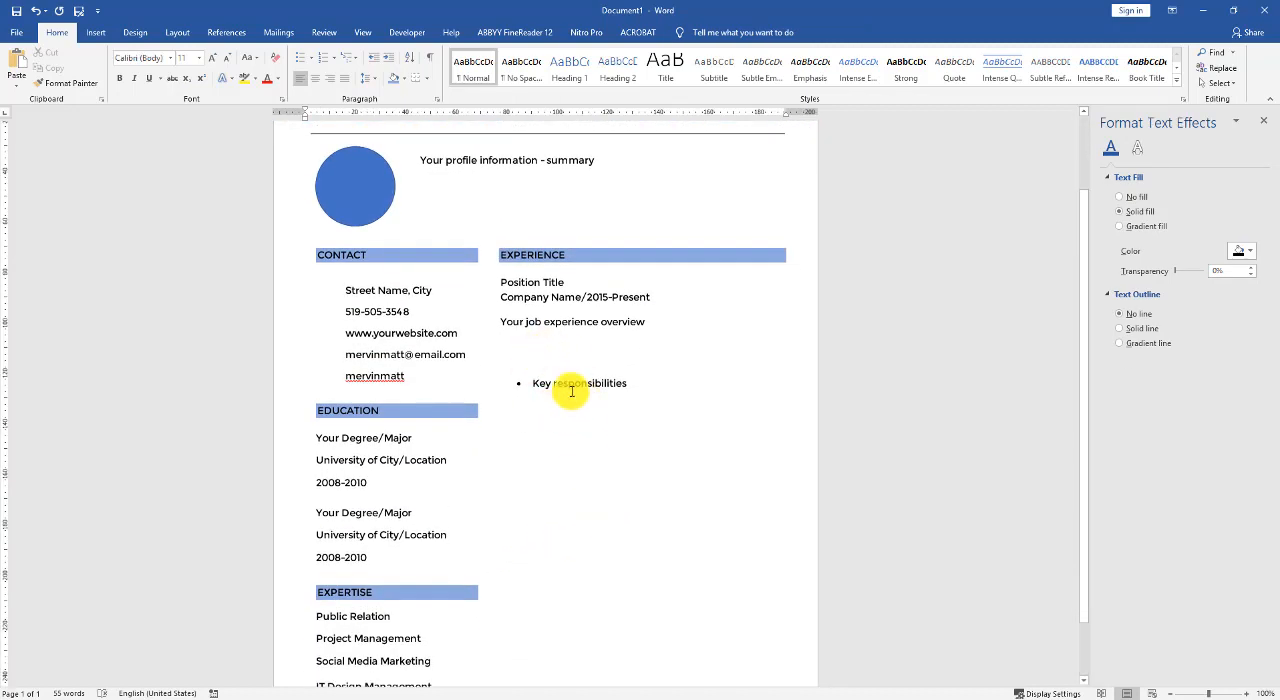
click(567, 325)
shift+click(563, 294)
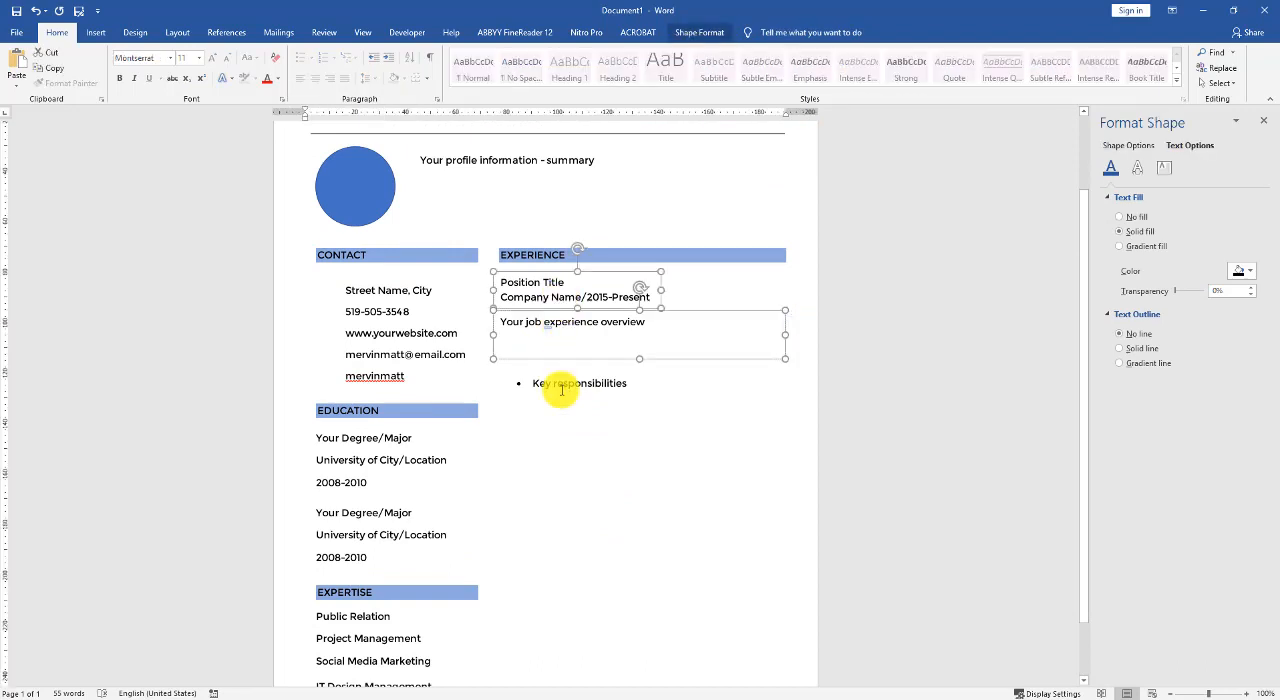
shift+click(560, 395)
drag(569, 427, 569, 565)
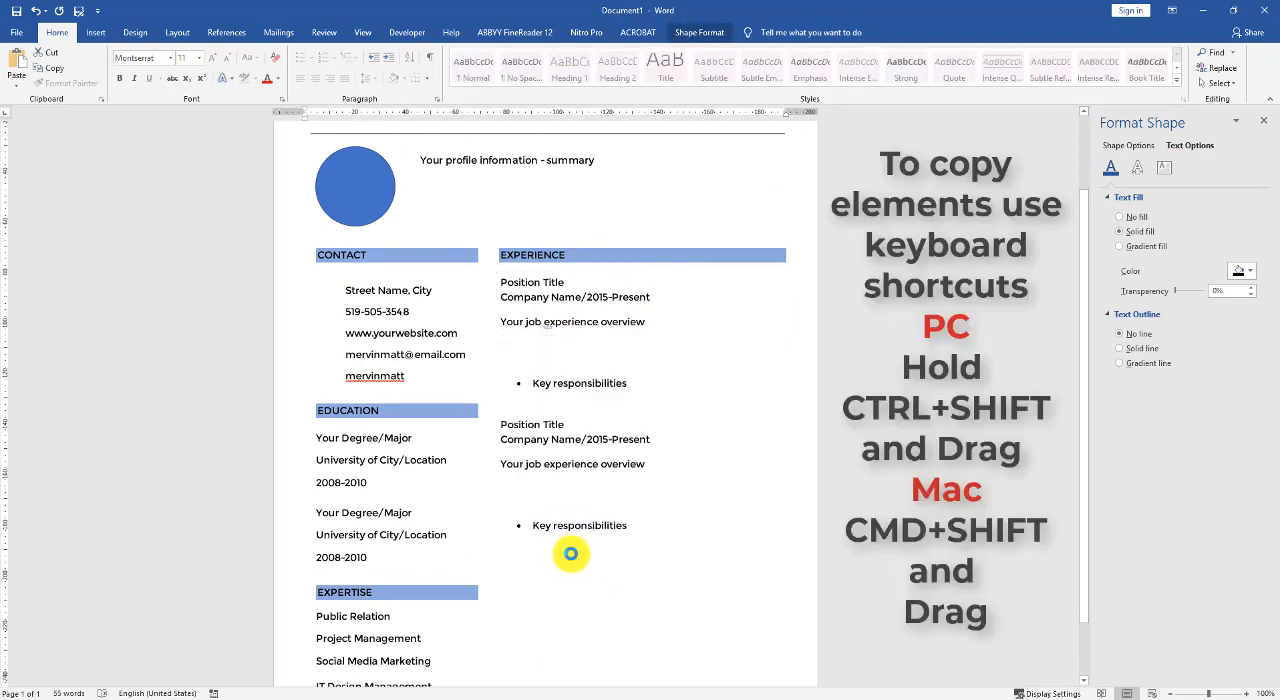
- Duplicate the second experience entry's three text boxes below themselves as a third entry
scroll(573, 540, down, 1)
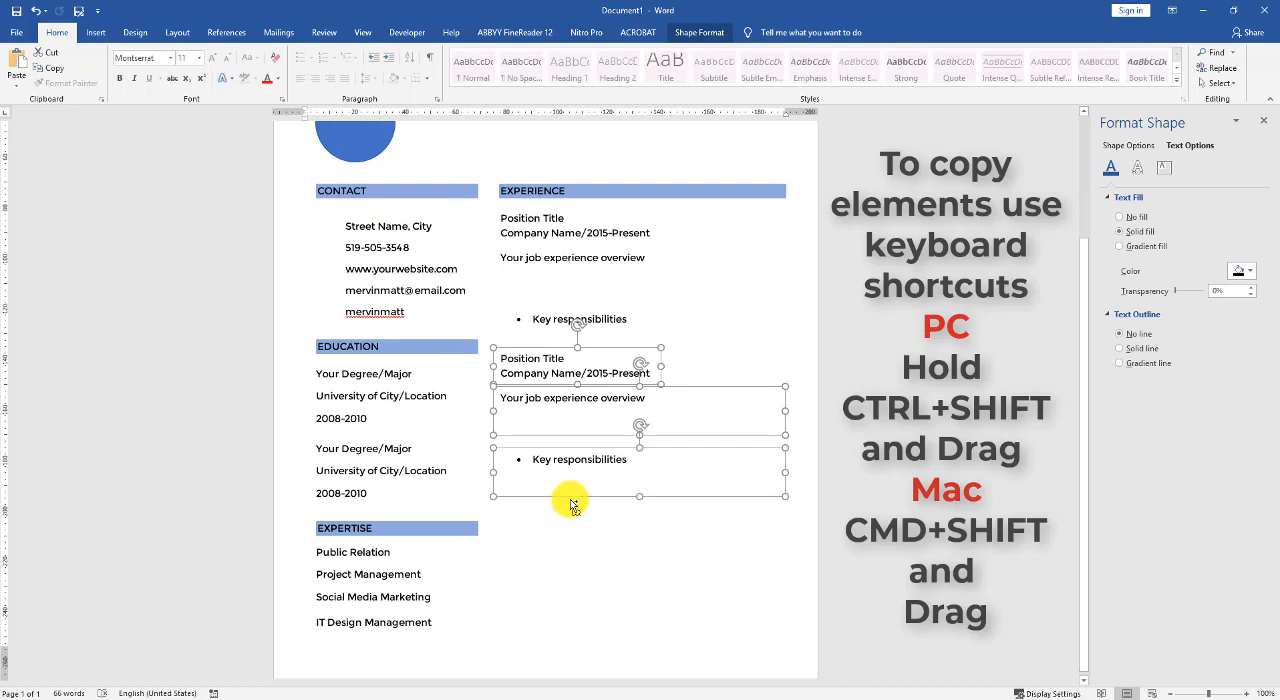
drag(569, 510, 575, 638)
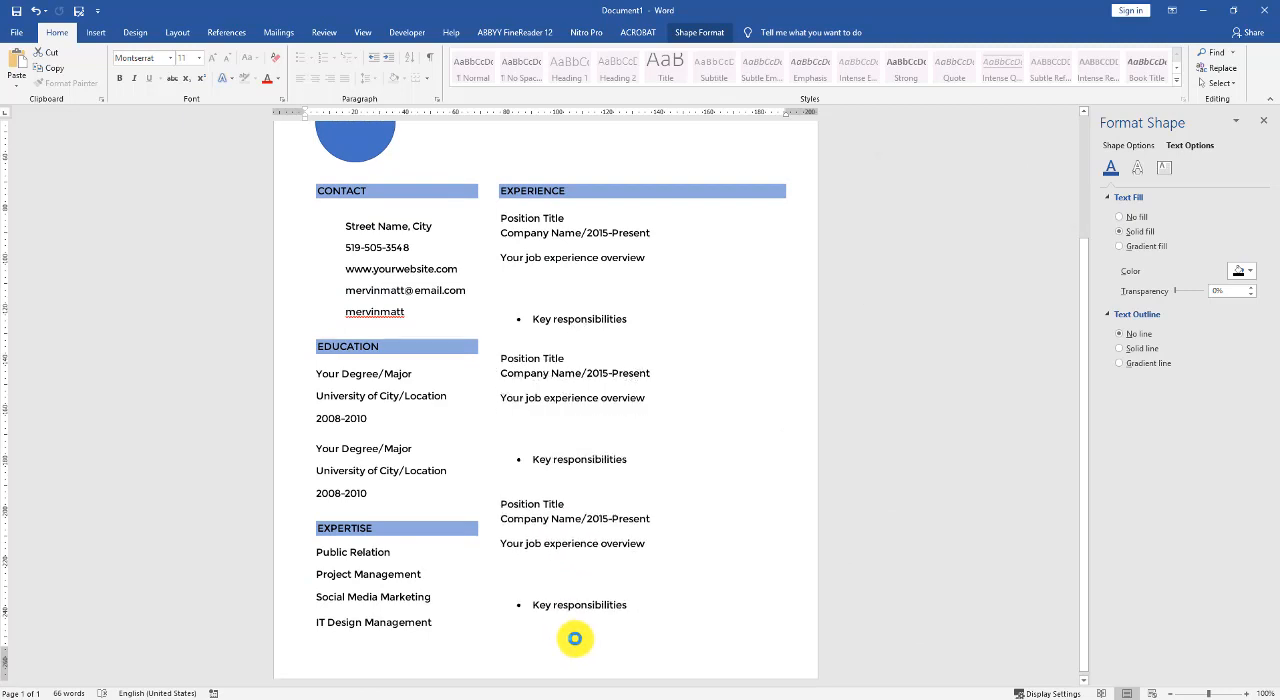
click(787, 493)
scroll(723, 471, up, 3)
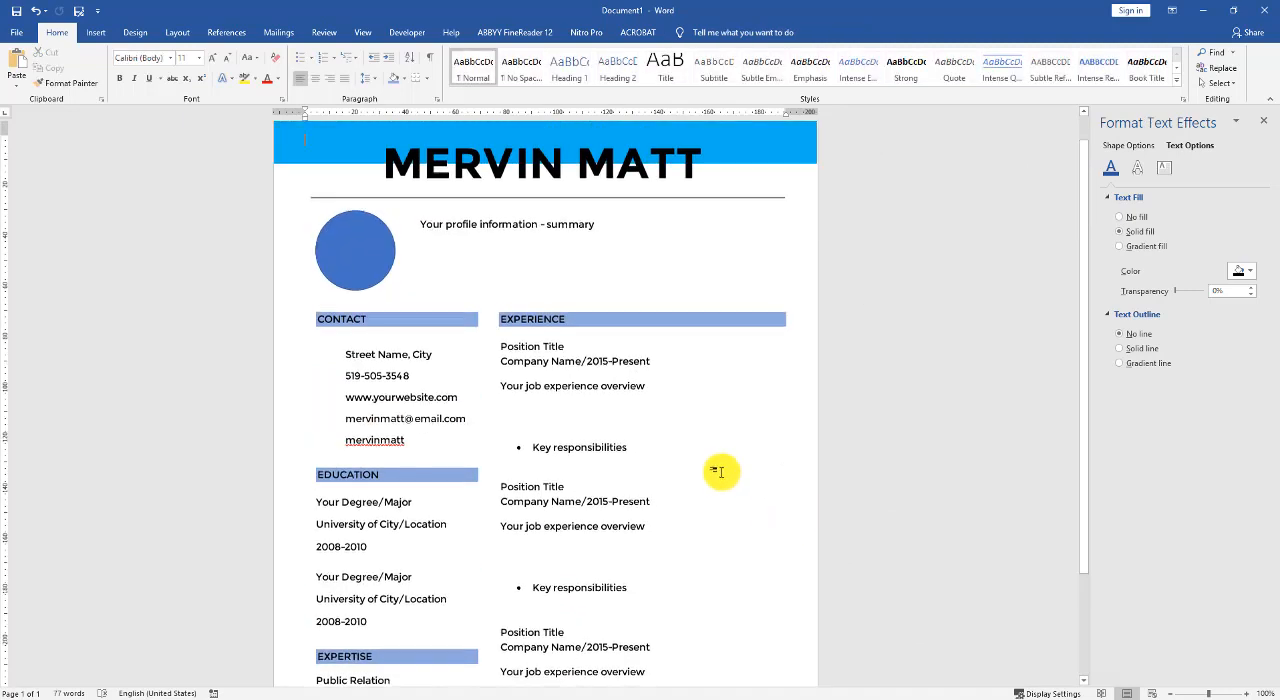
scroll(603, 391, down, 3)
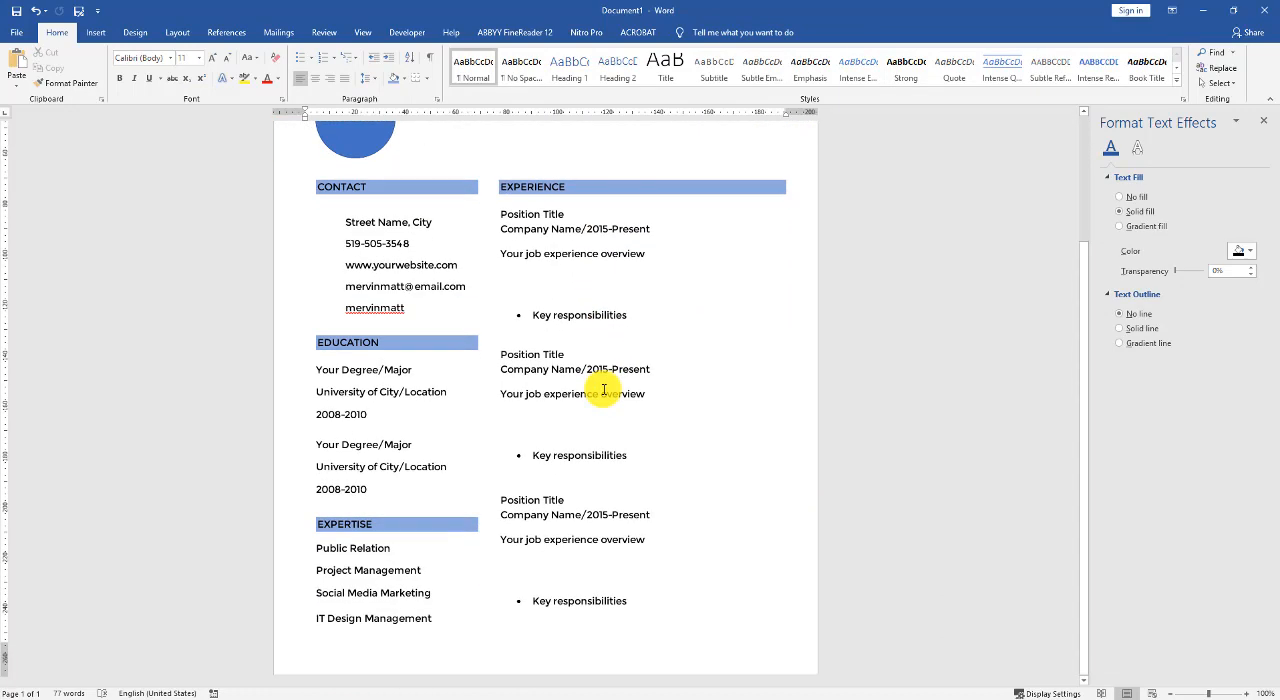
scroll(603, 391, up, 2)
scroll(604, 390, down, 1)
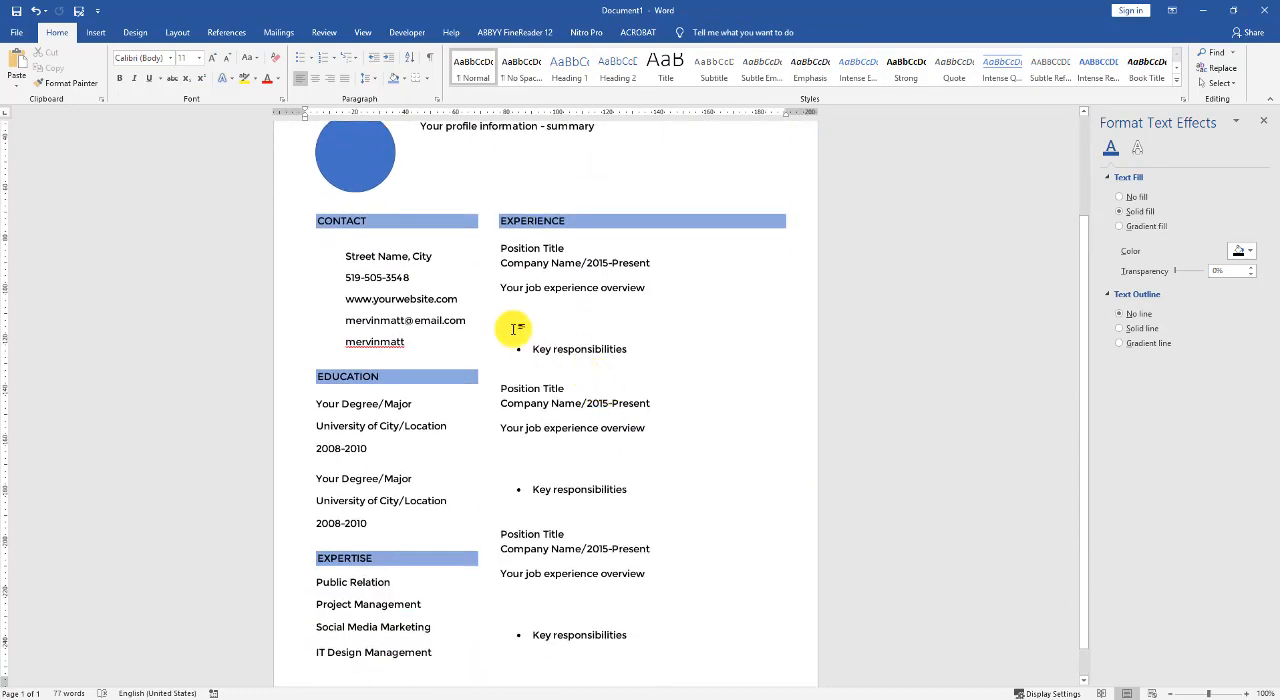
scroll(500, 310, up, 2)
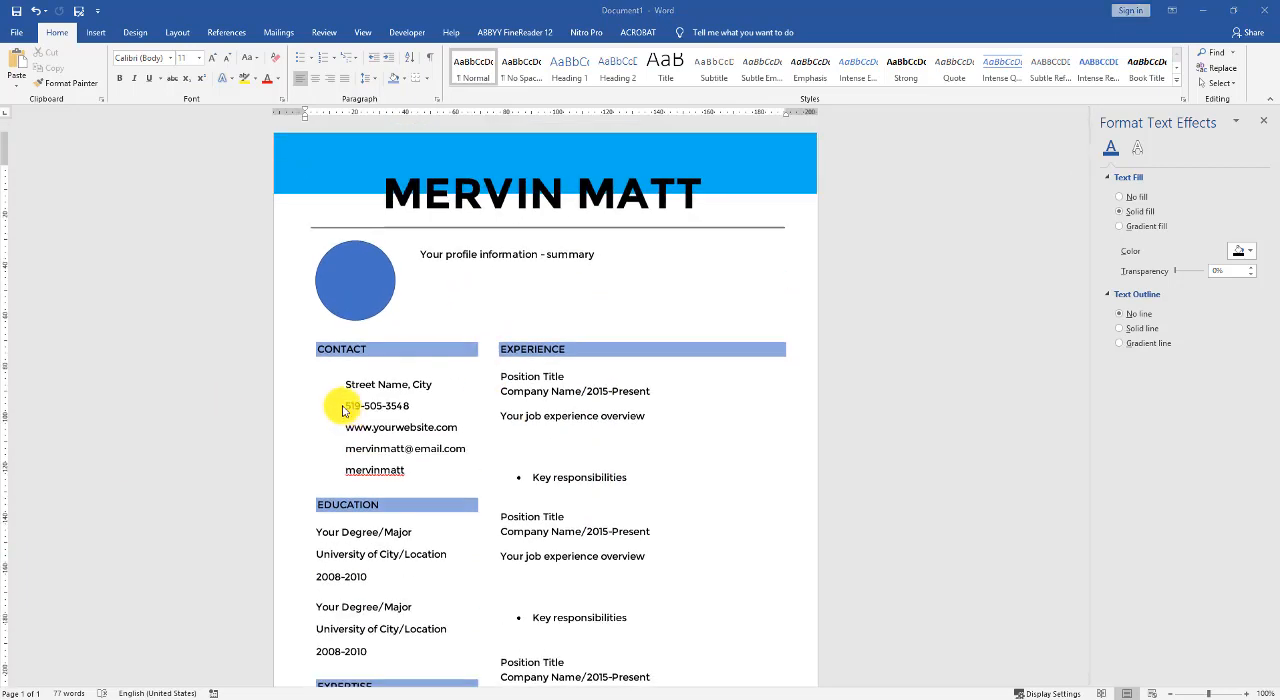
- Try to paste new text over the placeholder line in the profile summary box
click(447, 257)
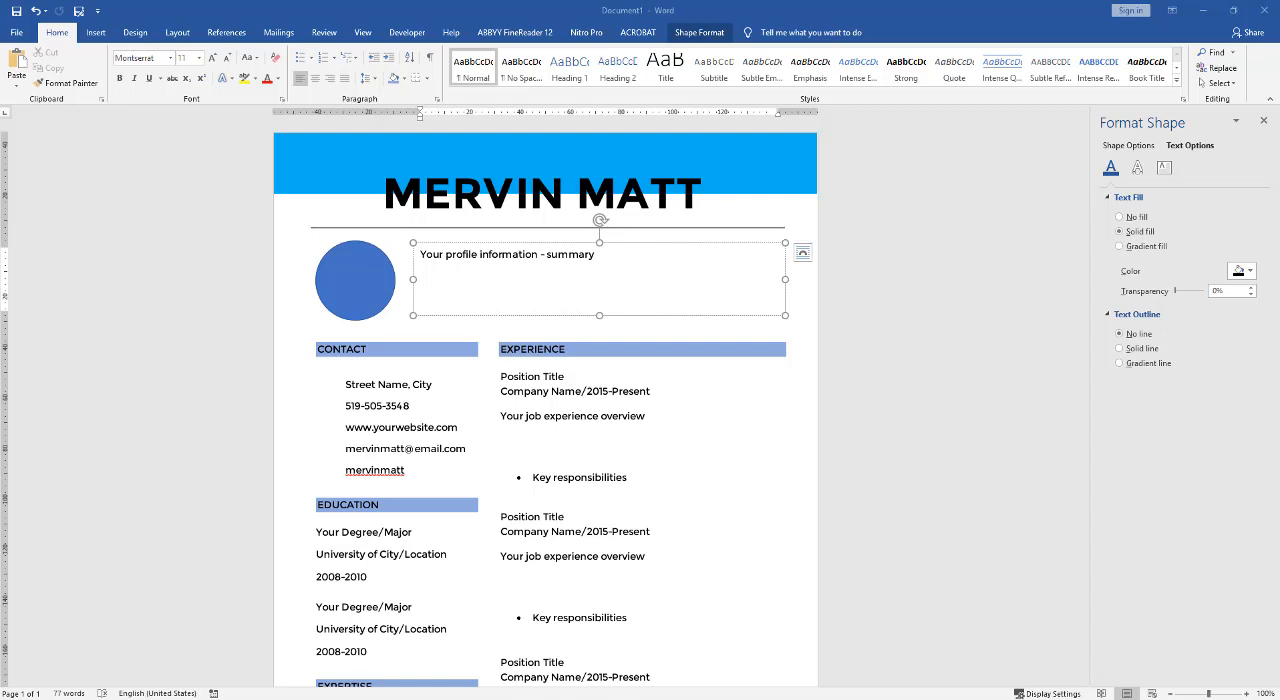
triple_click(490, 254)
right_click(490, 254)
click(556, 274)
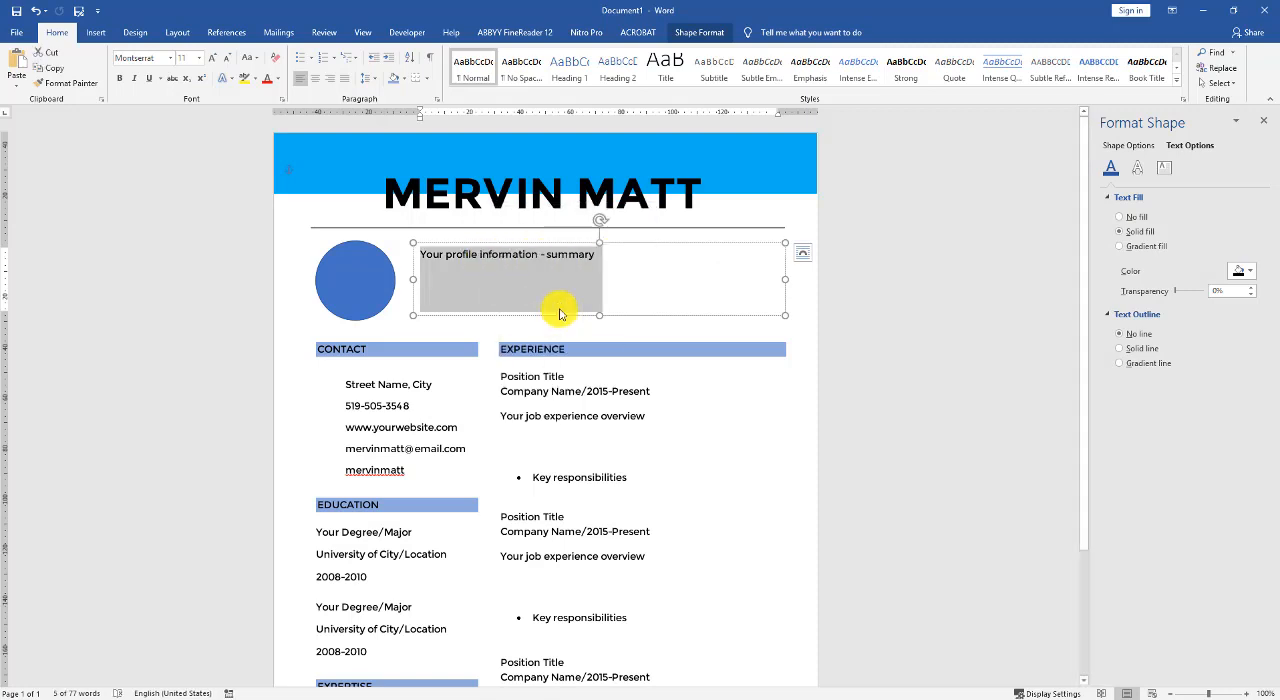
right_click(530, 255)
click(595, 316)
click(597, 288)
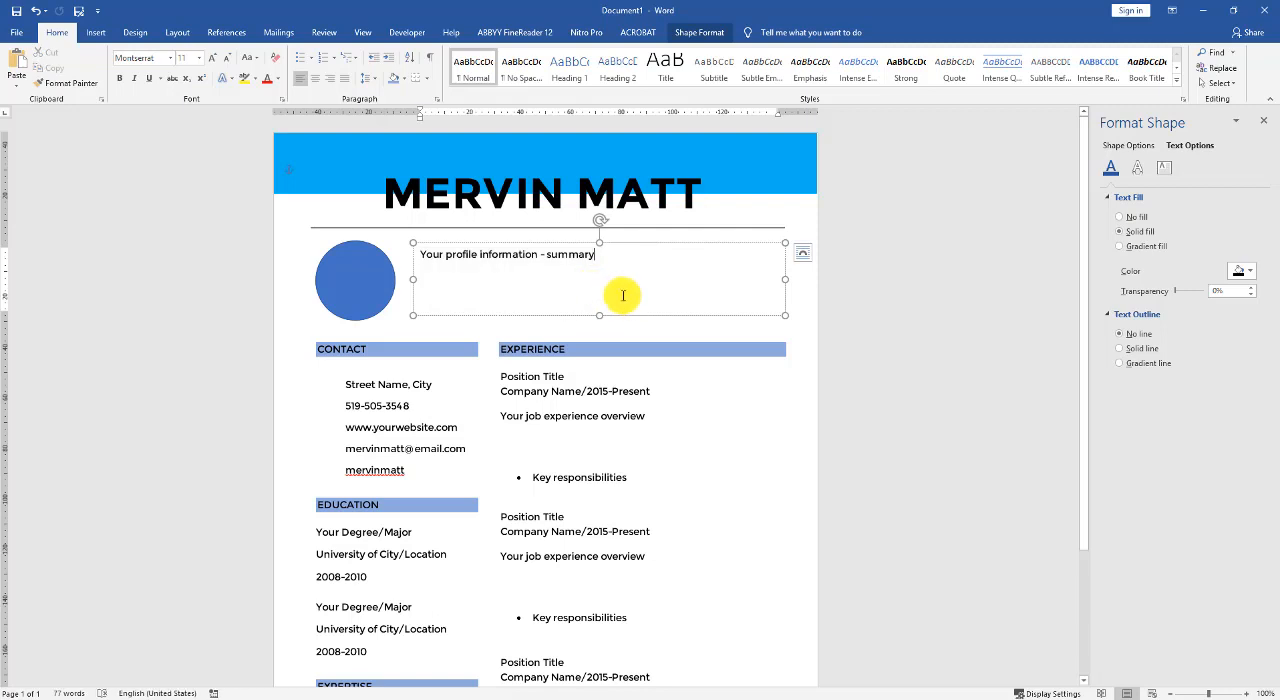
right_click(494, 277)
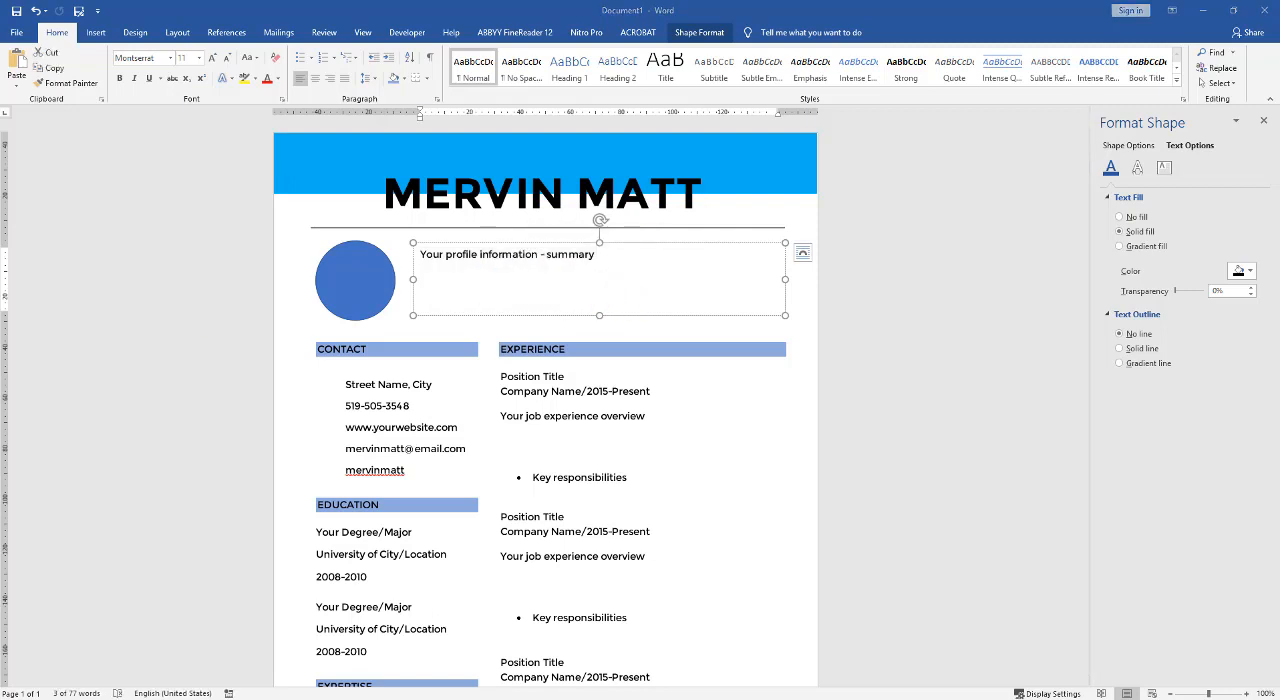
right_click(544, 257)
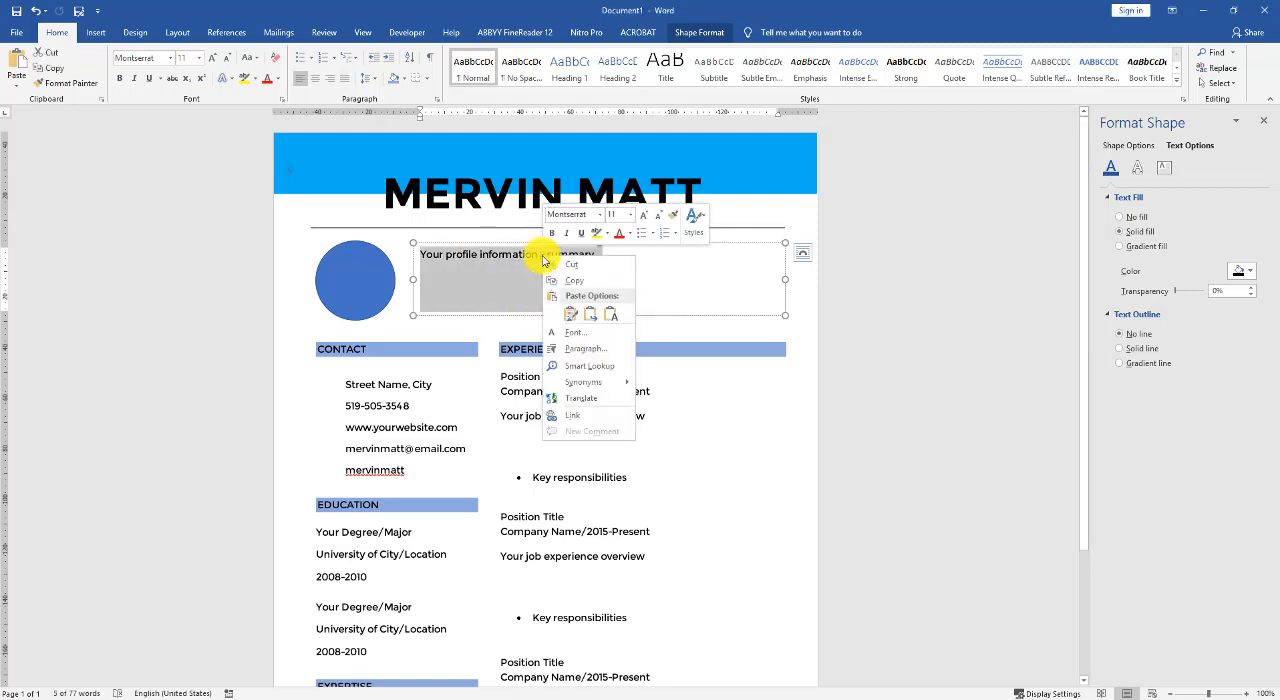
click(613, 318)
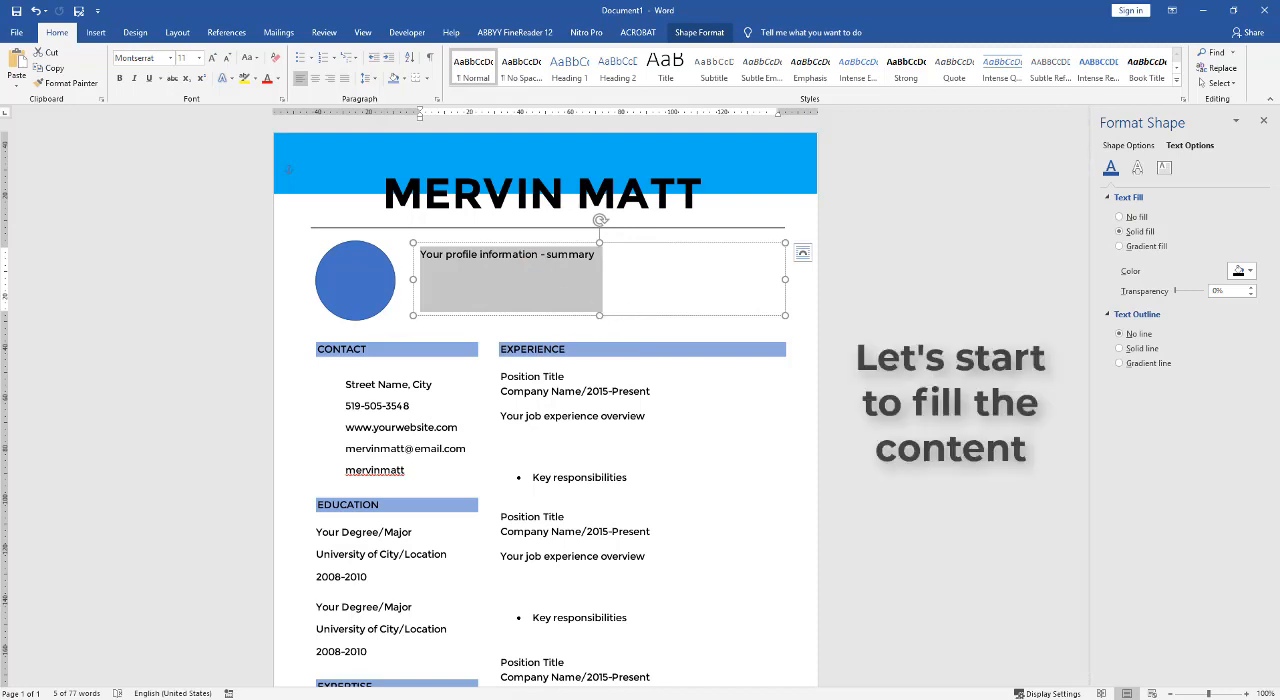
click(500, 286)
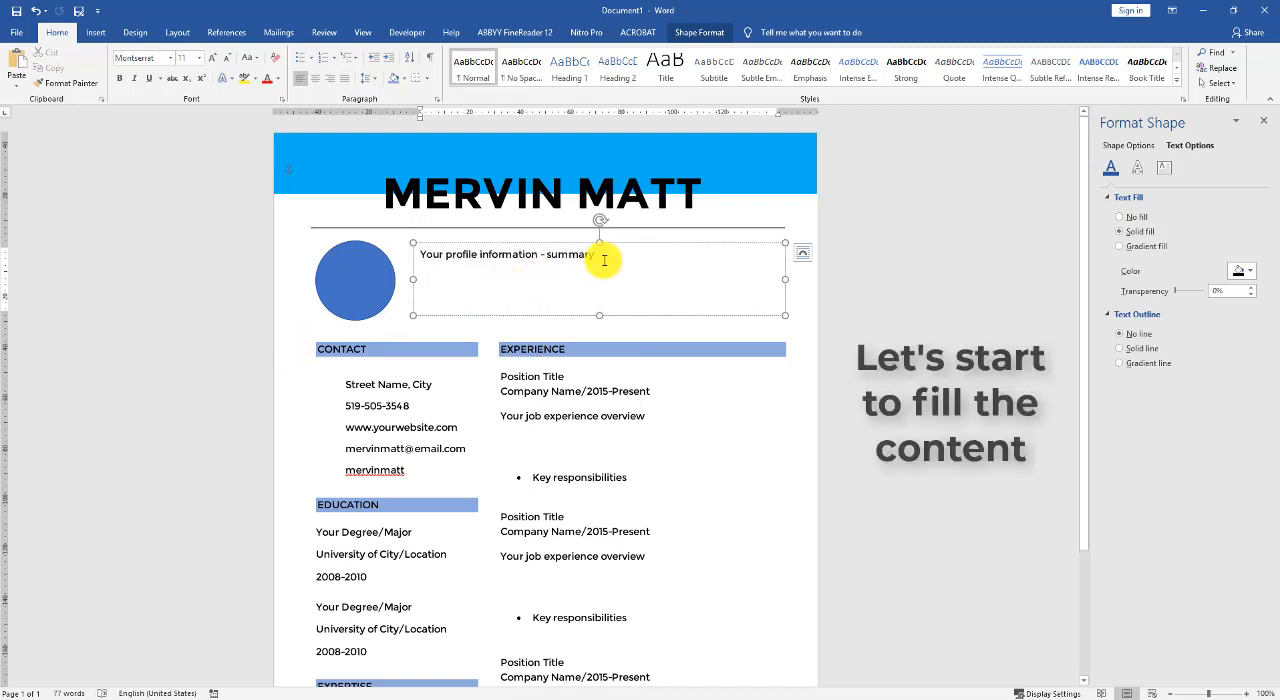
drag(604, 260, 412, 257)
right_click(468, 281)
click(468, 281)
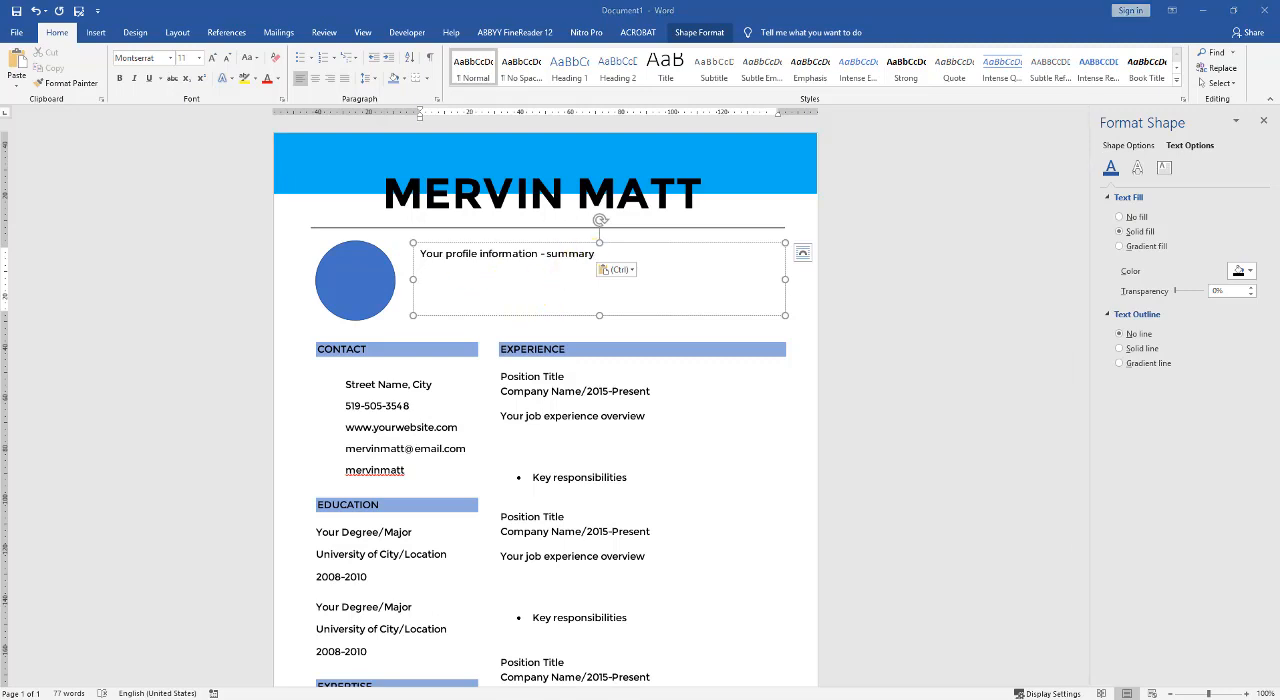
- Replace all text in the profile summary box with the copied "It is a long established fact" paragraph, pasted as text only
key(ctrl+a)
right_click(503, 266)
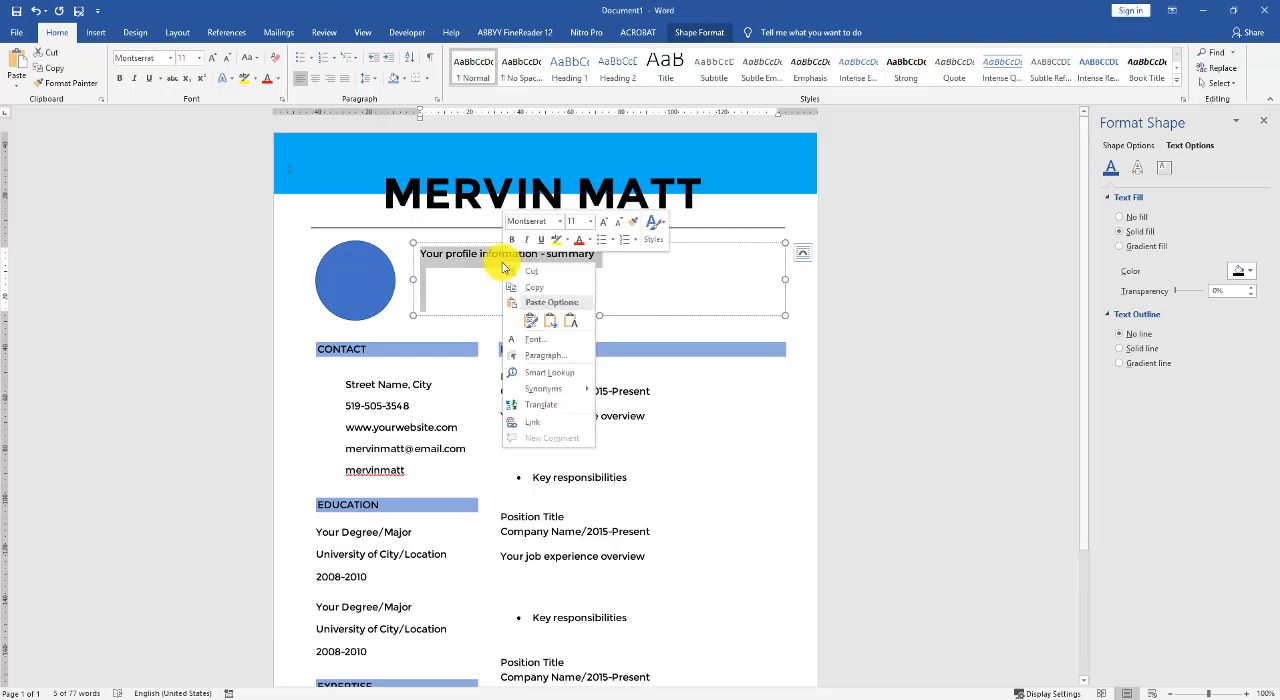
click(571, 320)
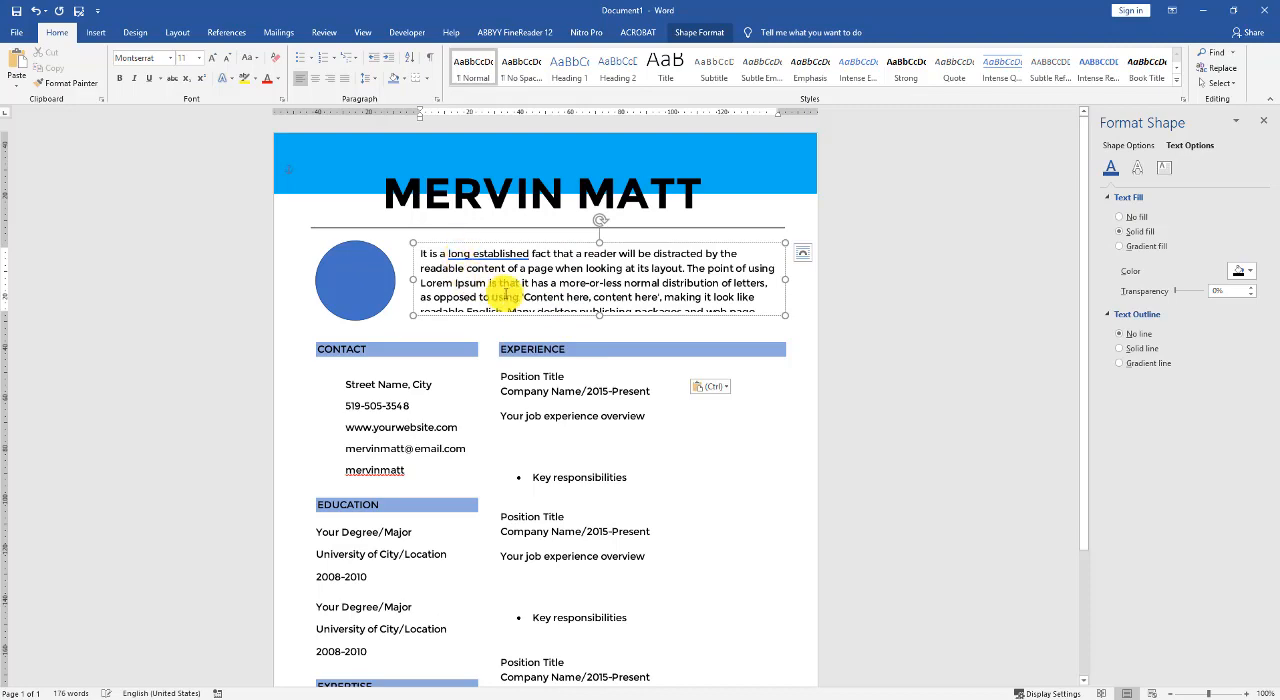
scroll(505, 293, down, 3)
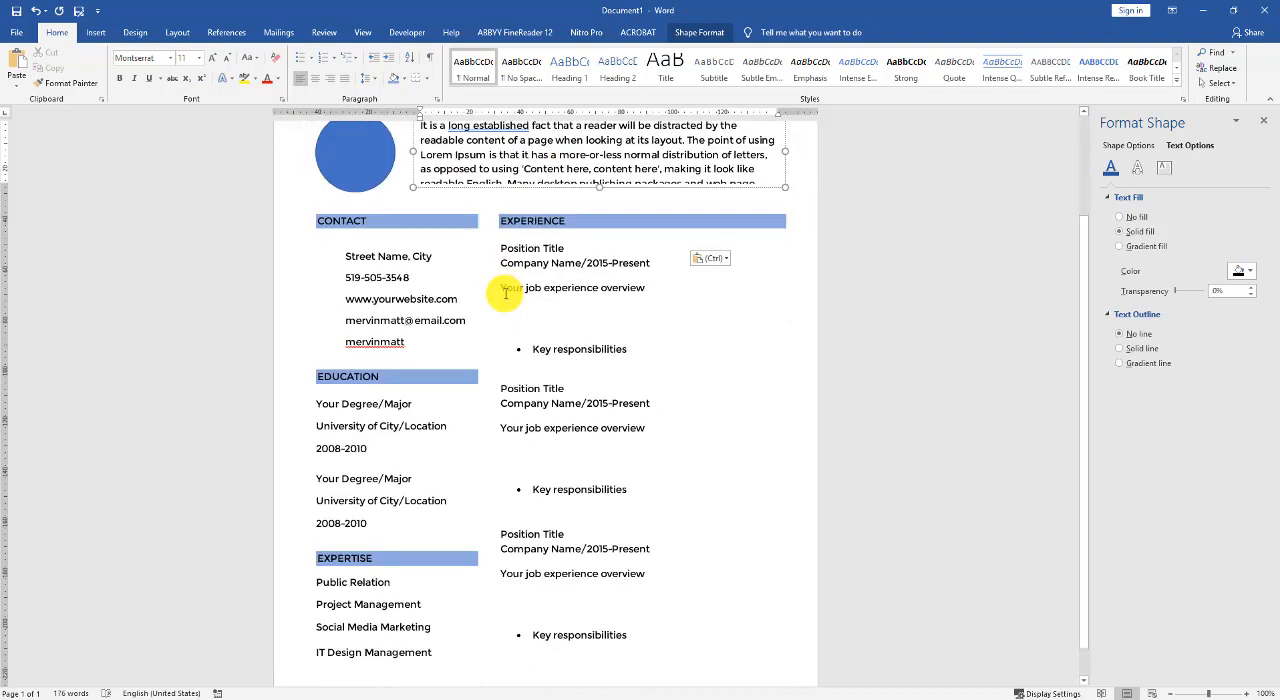
scroll(500, 280, up, 3)
- Justify the whole profile summary paragraph
key(ctrl+a)
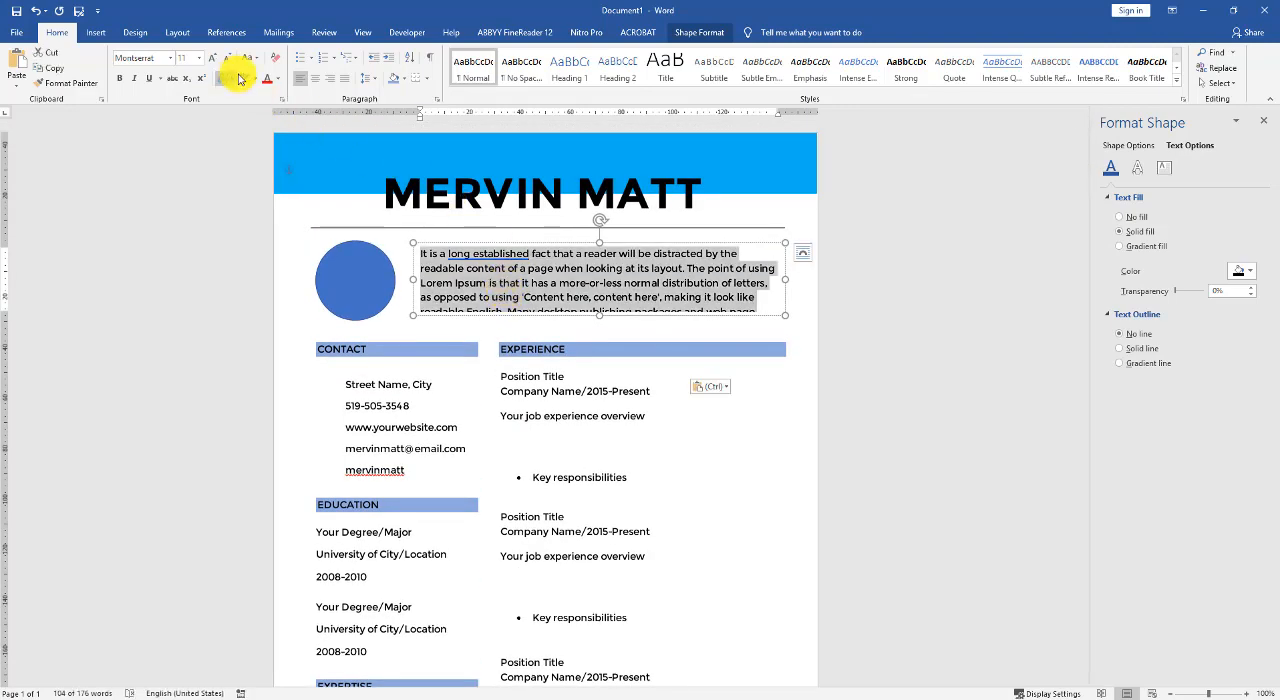
click(344, 78)
click(525, 272)
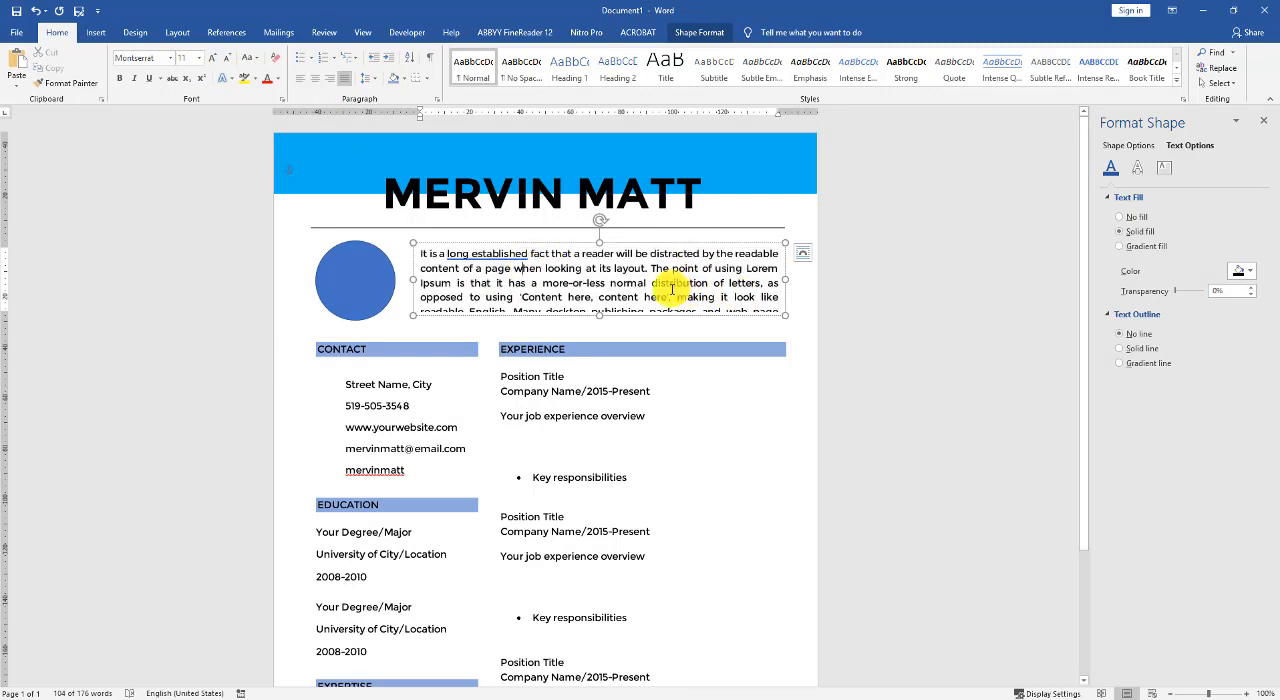
- Make the profile summary box slightly taller and delete its text from "Many desktop publishing packages" to the end
drag(597, 315, 597, 320)
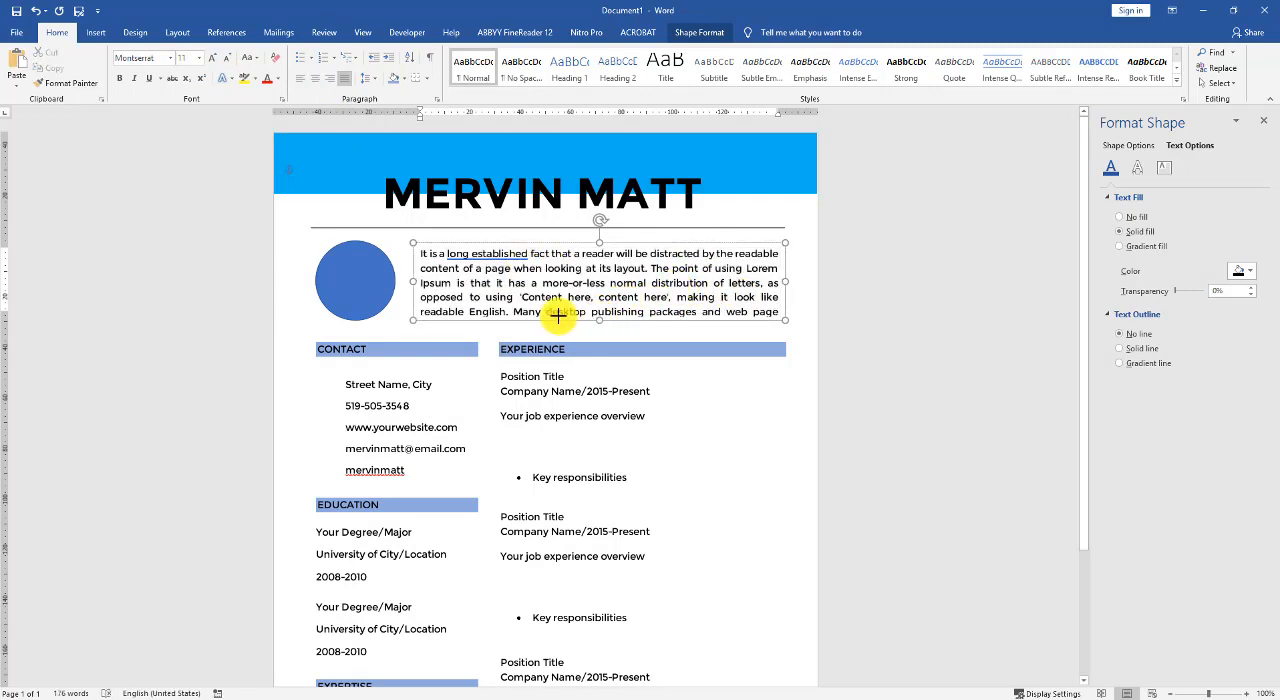
drag(513, 312, 796, 370)
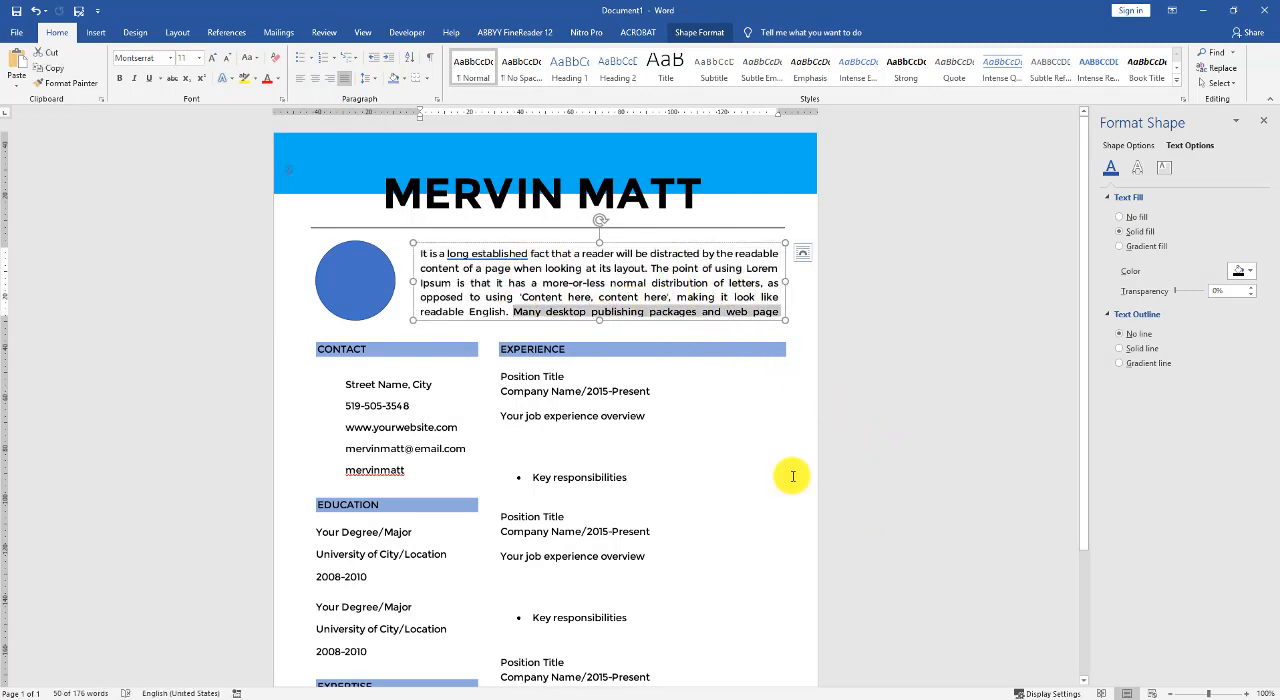
key(Delete)
click(846, 360)
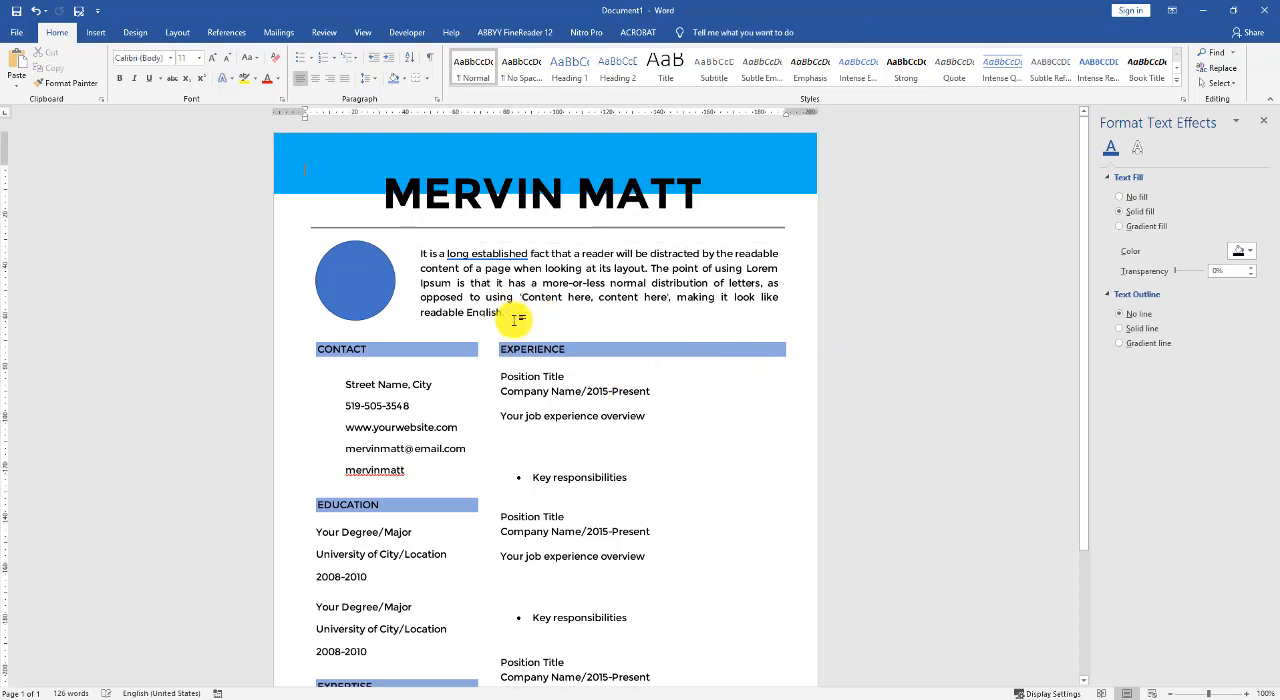
- Fill the blue circle with the portrait picture from folder 1 in DesignWall_new_web > CV > Tutorials
click(336, 277)
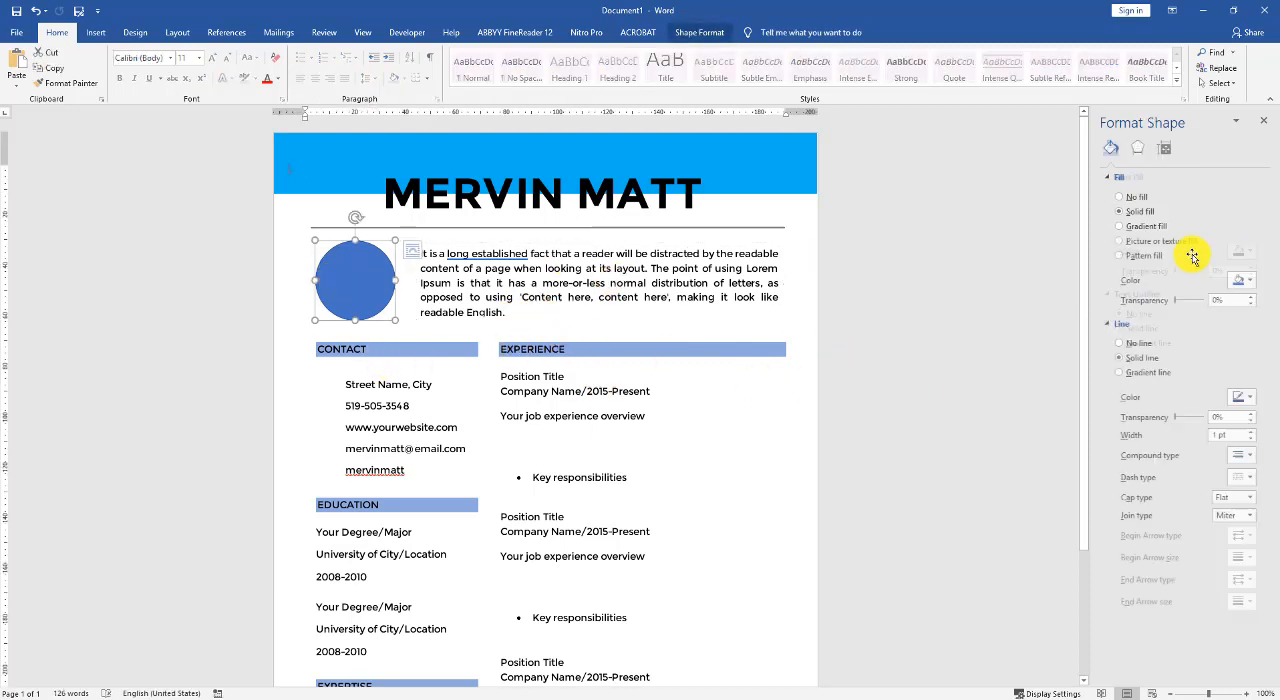
click(1140, 242)
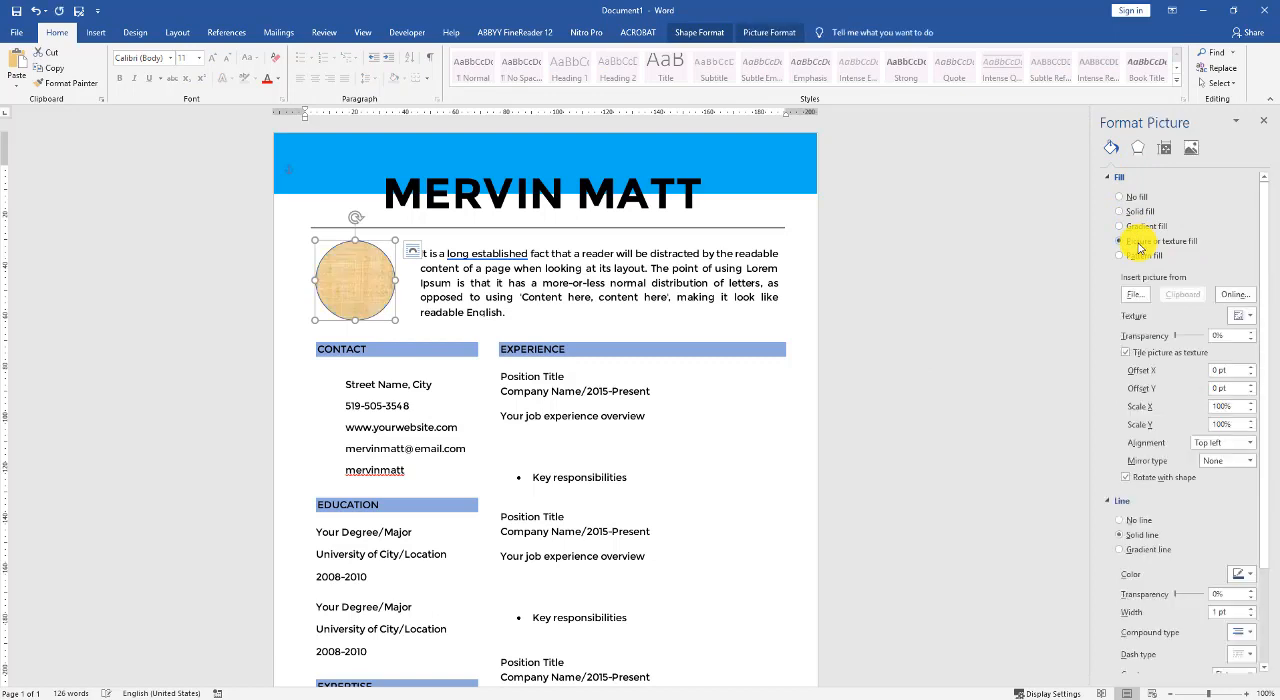
click(1135, 294)
scroll(38, 138, up, 3)
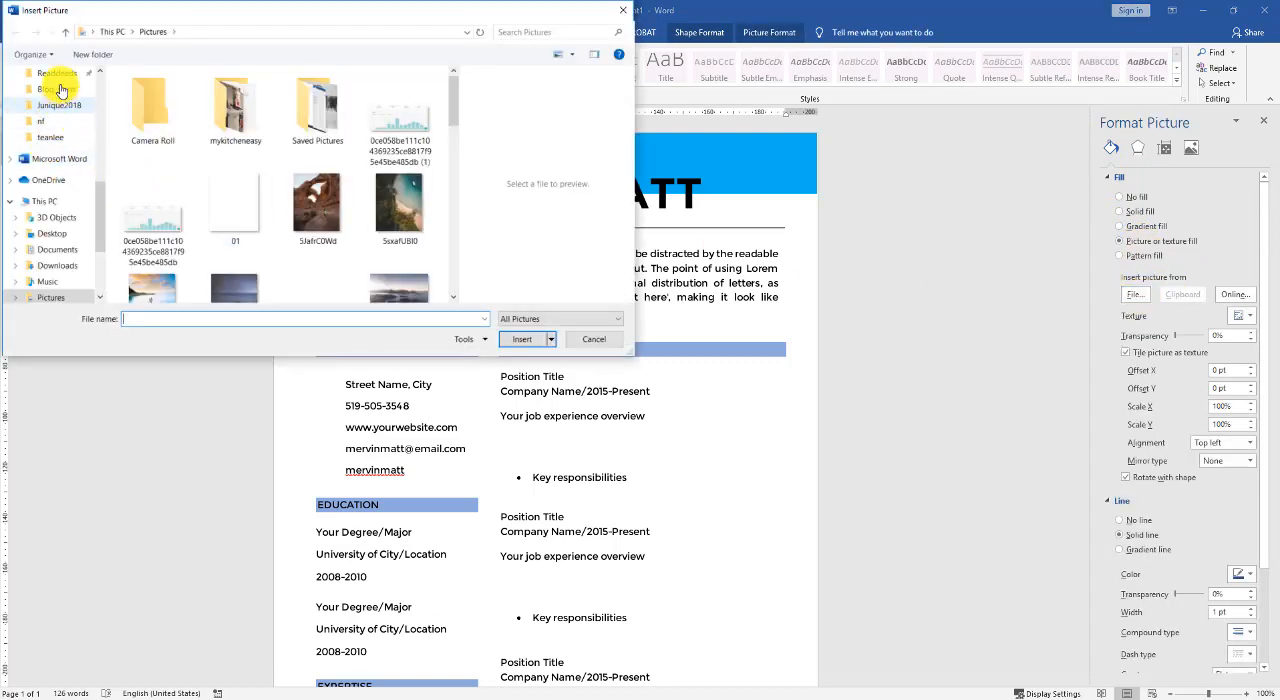
click(58, 160)
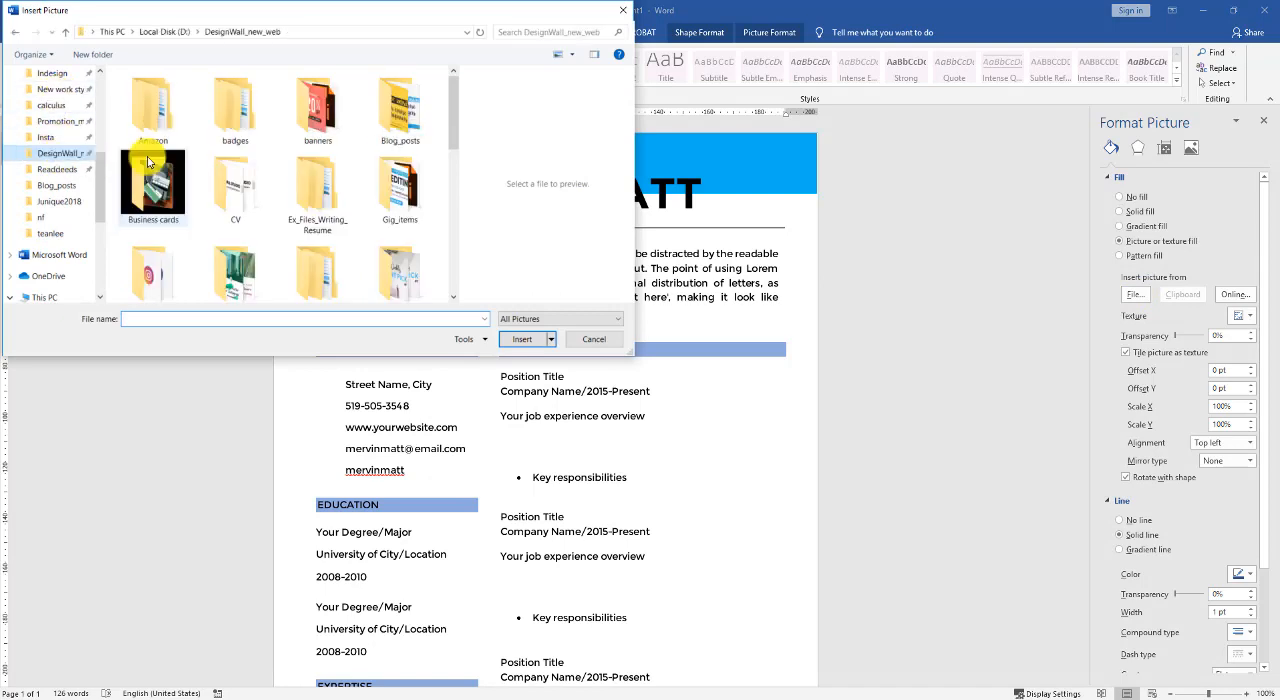
double_click(205, 180)
double_click(160, 95)
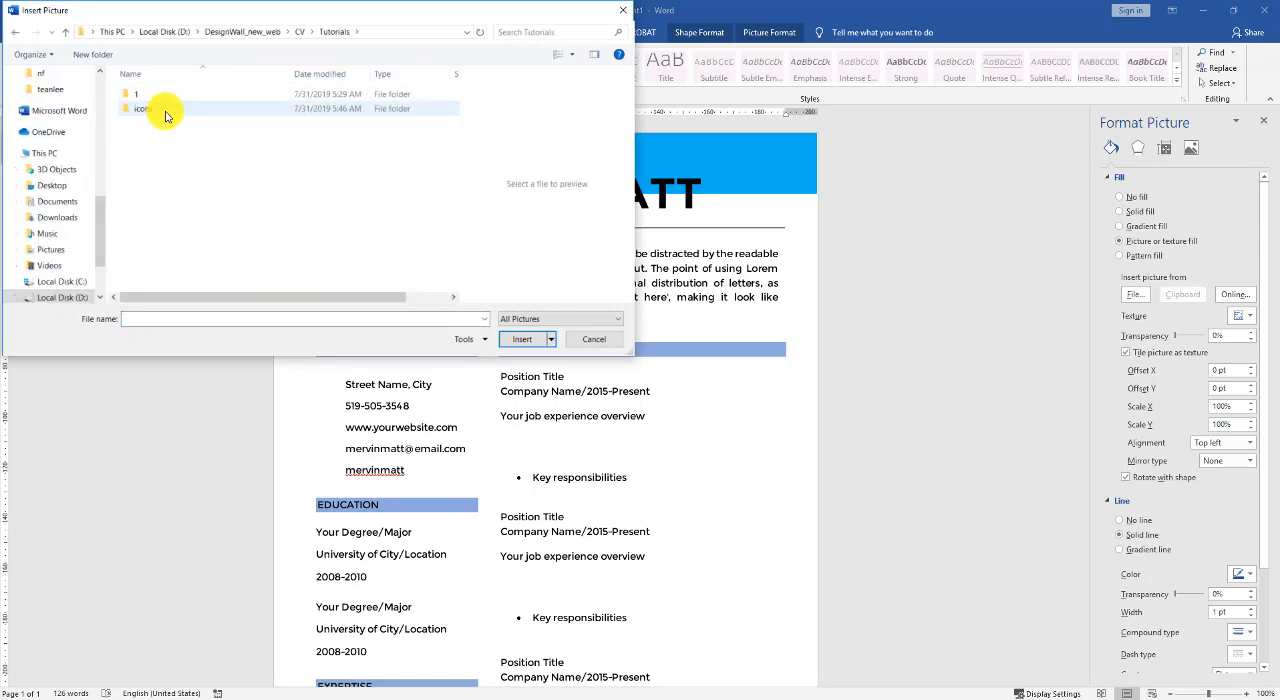
double_click(160, 94)
double_click(158, 115)
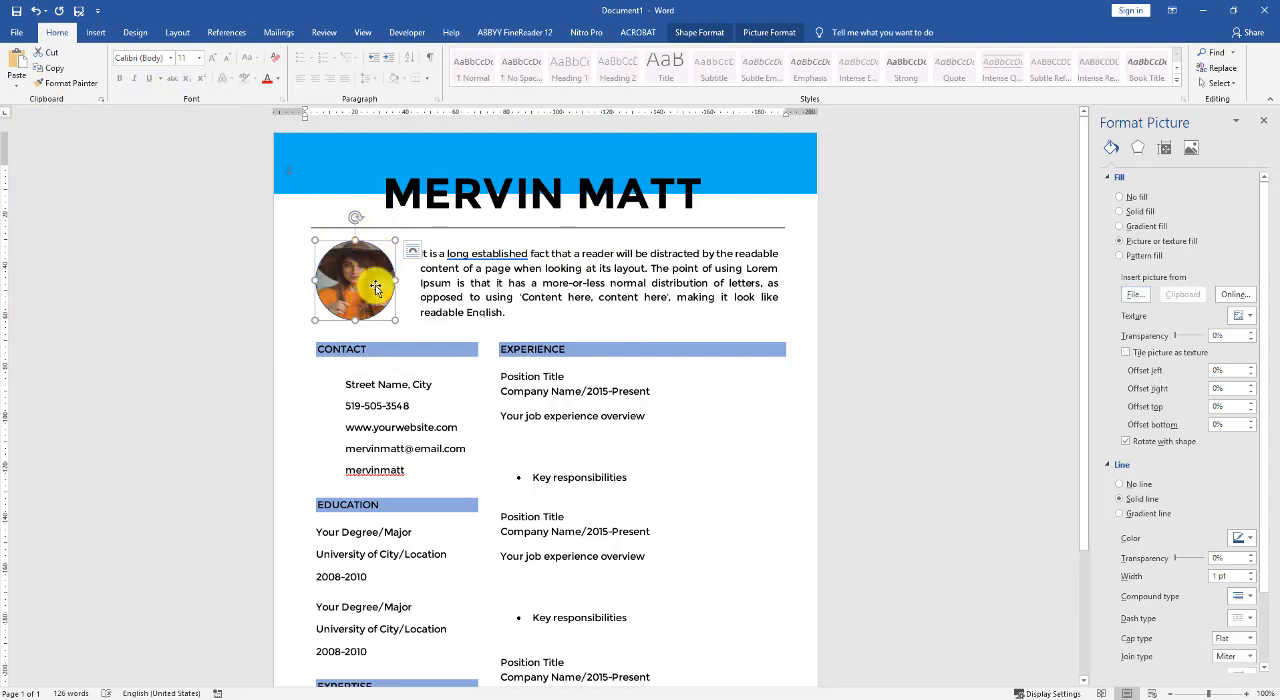
- Crop the portrait in the circle by extending its picture fill below the shape to a bottom offset of -23.5%
click(762, 35)
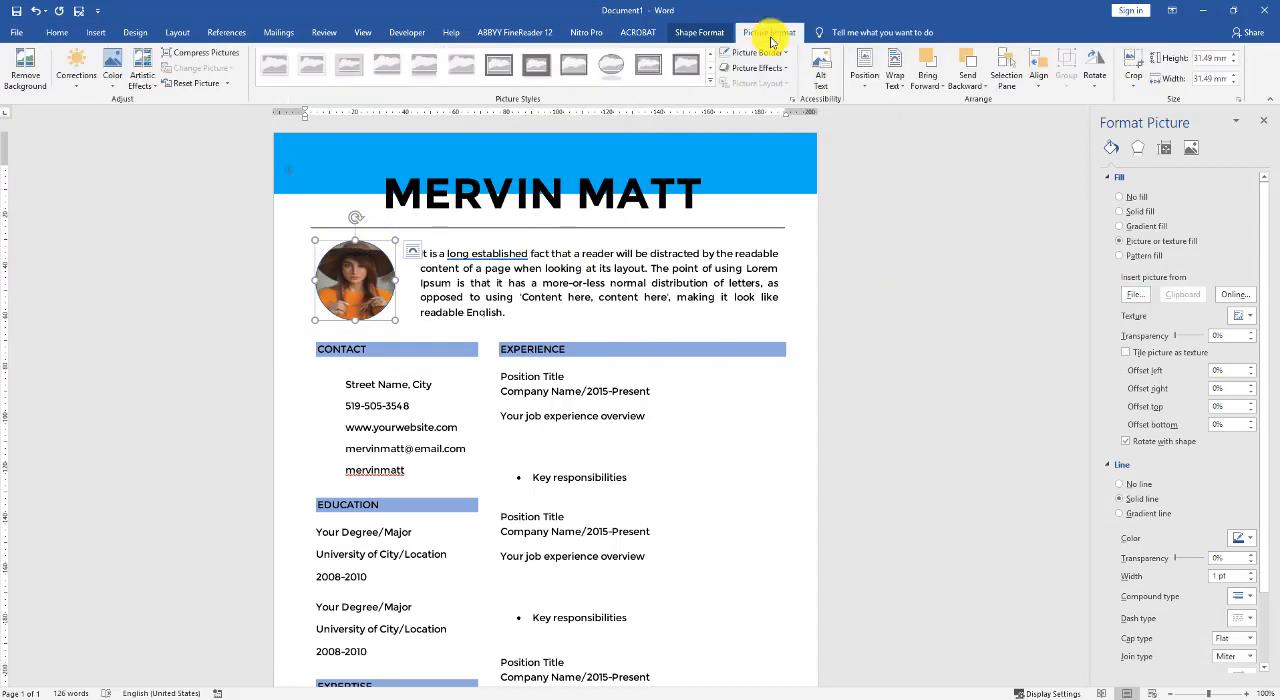
click(1133, 60)
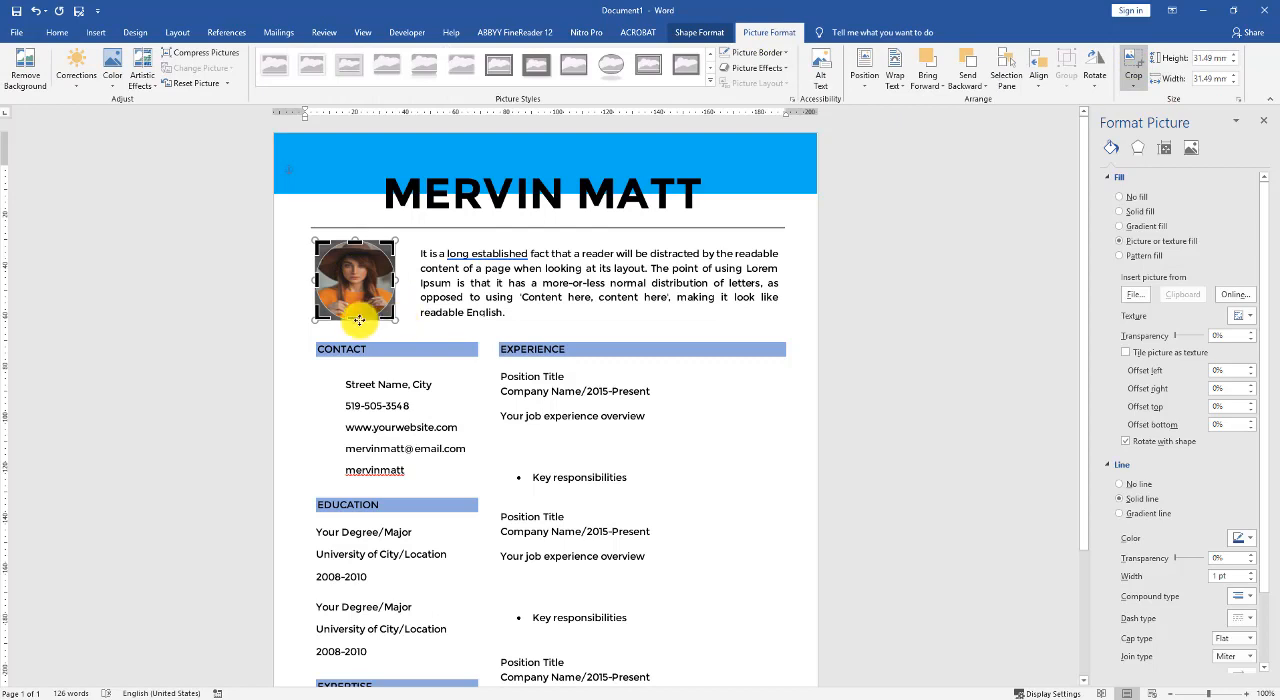
drag(355, 323, 355, 338)
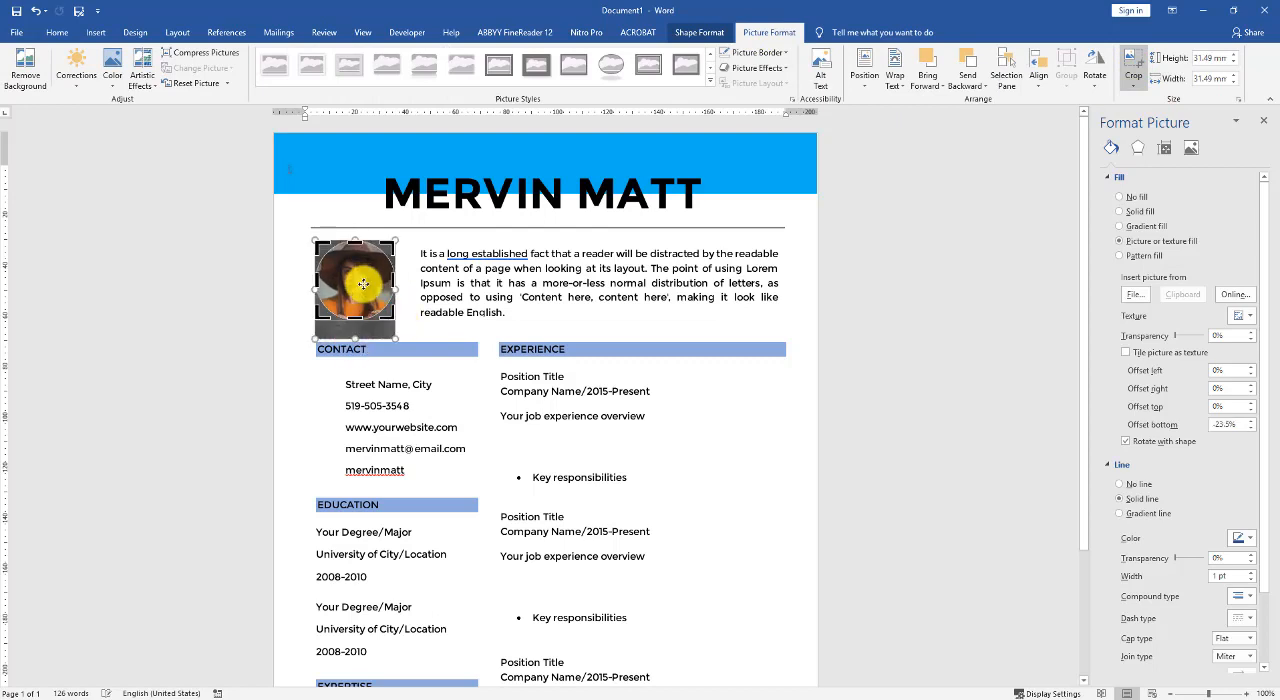
mouse_move(363, 284)
mouse_down()
mouse_move(350, 254)
mouse_move(346, 268)
mouse_up()
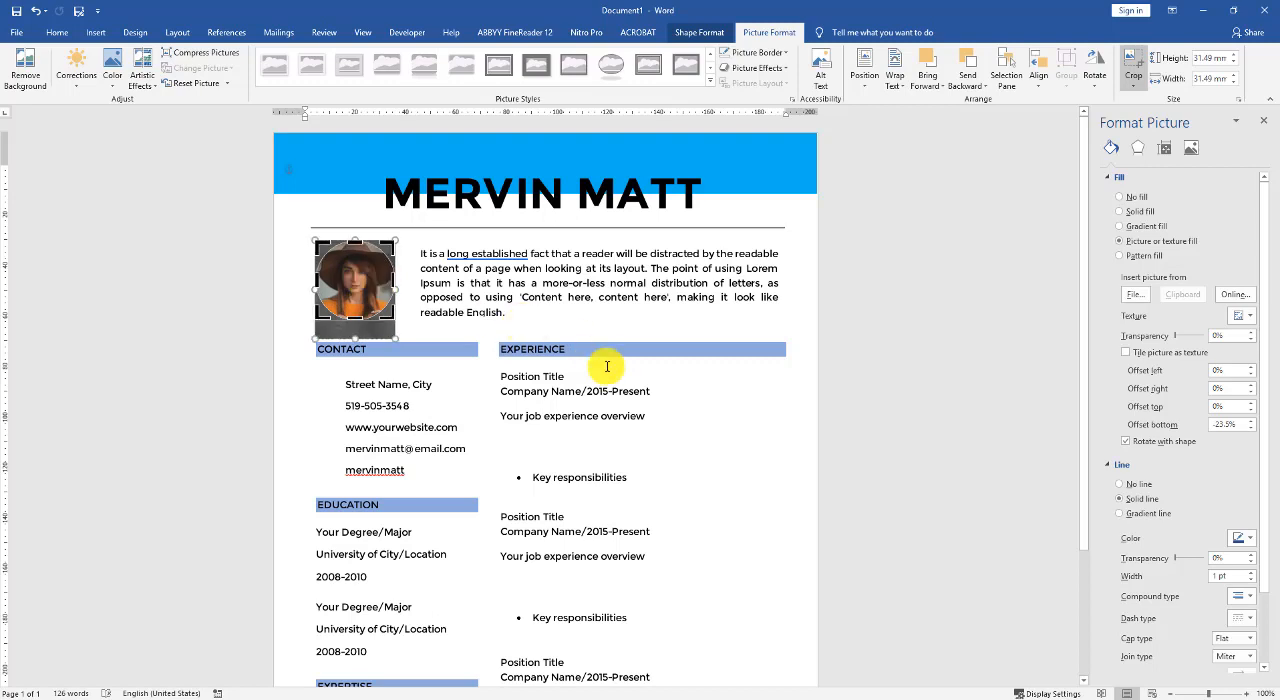
key(Escape)
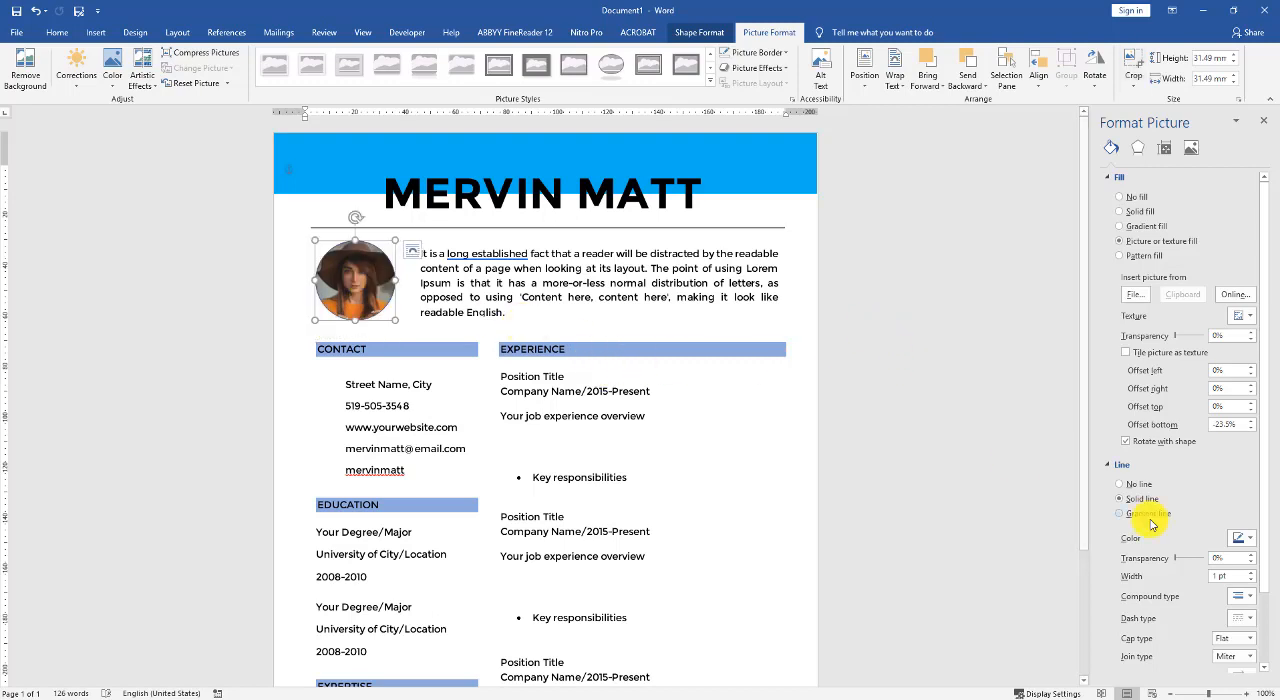
click(826, 423)
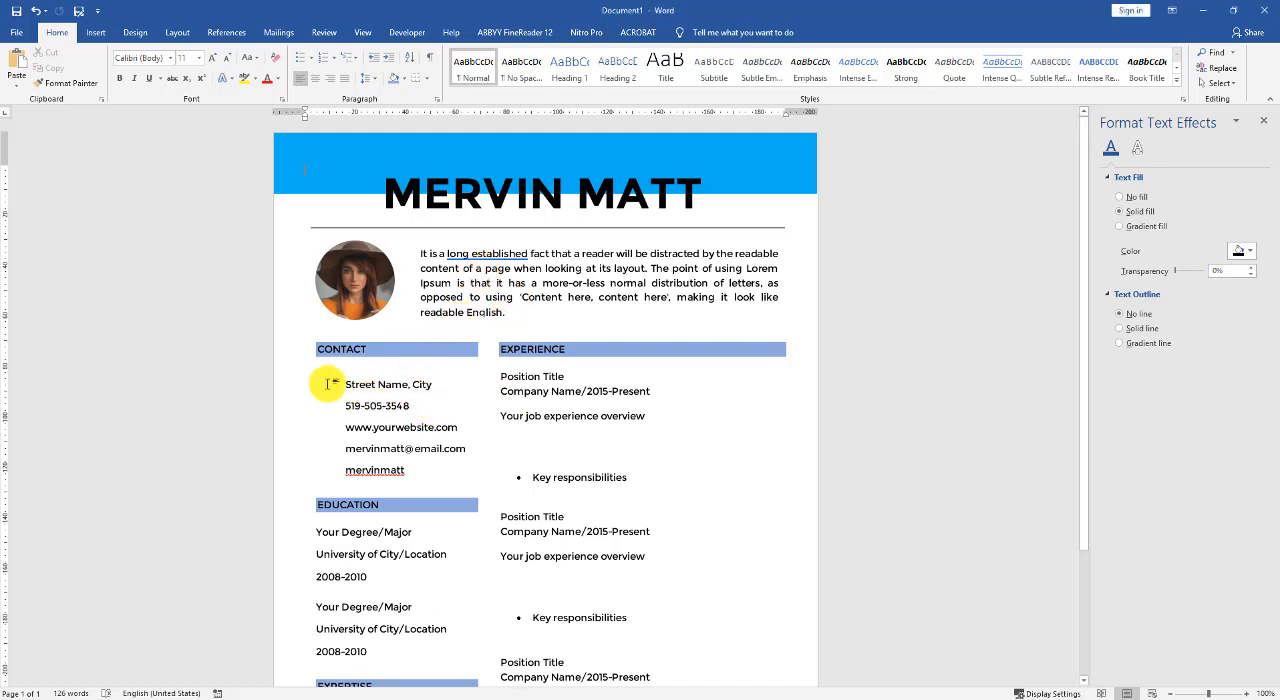
- Insert all the icon pictures from the my_icons folder in DesignWall_new_web > CV > Tutorials > icons
click(99, 33)
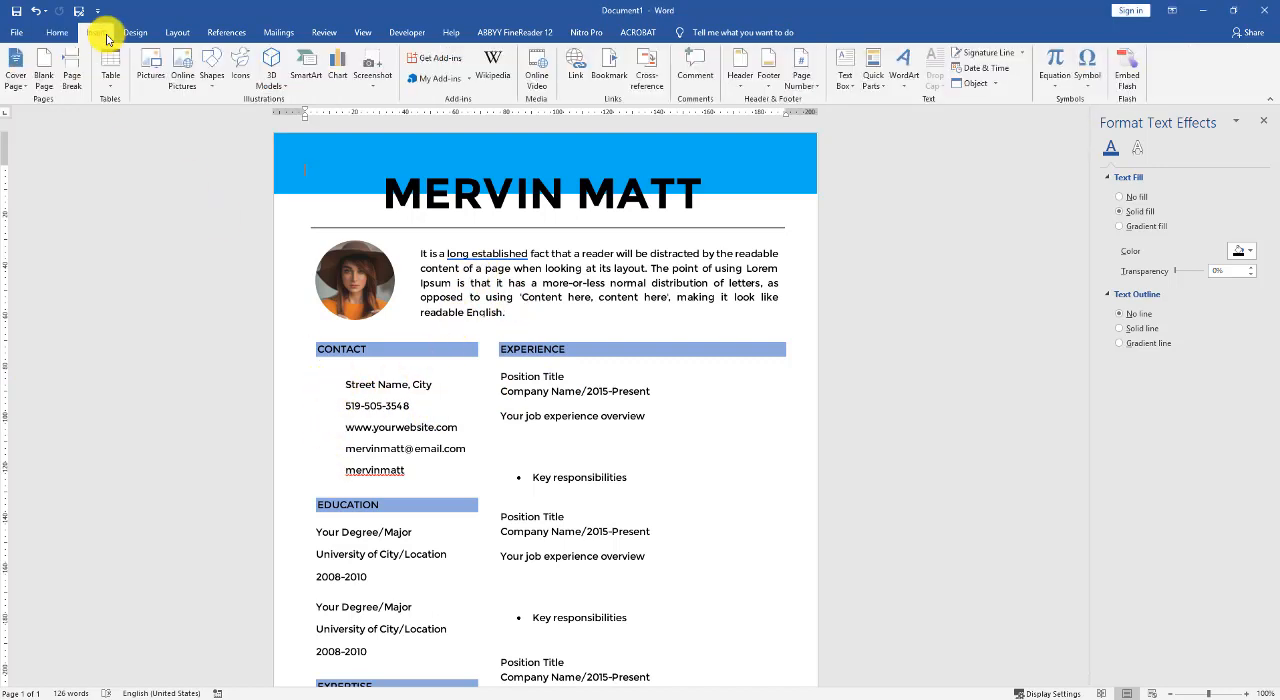
click(157, 66)
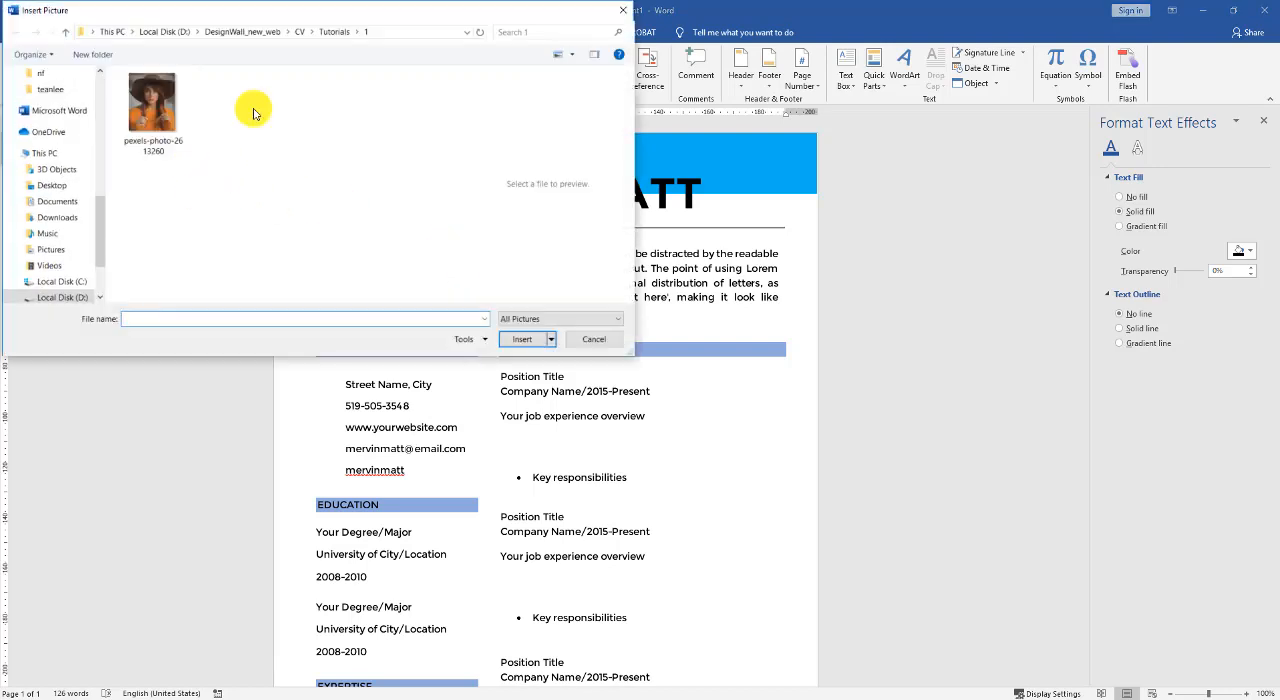
click(296, 35)
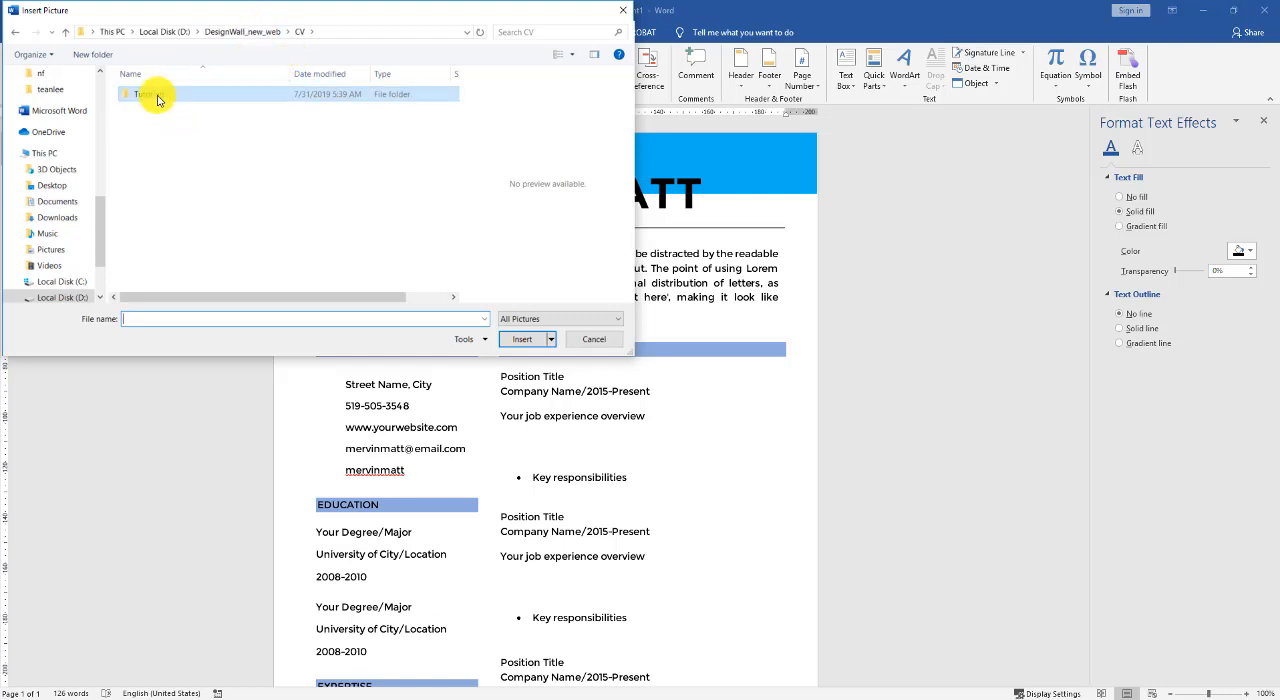
click(263, 31)
double_click(228, 204)
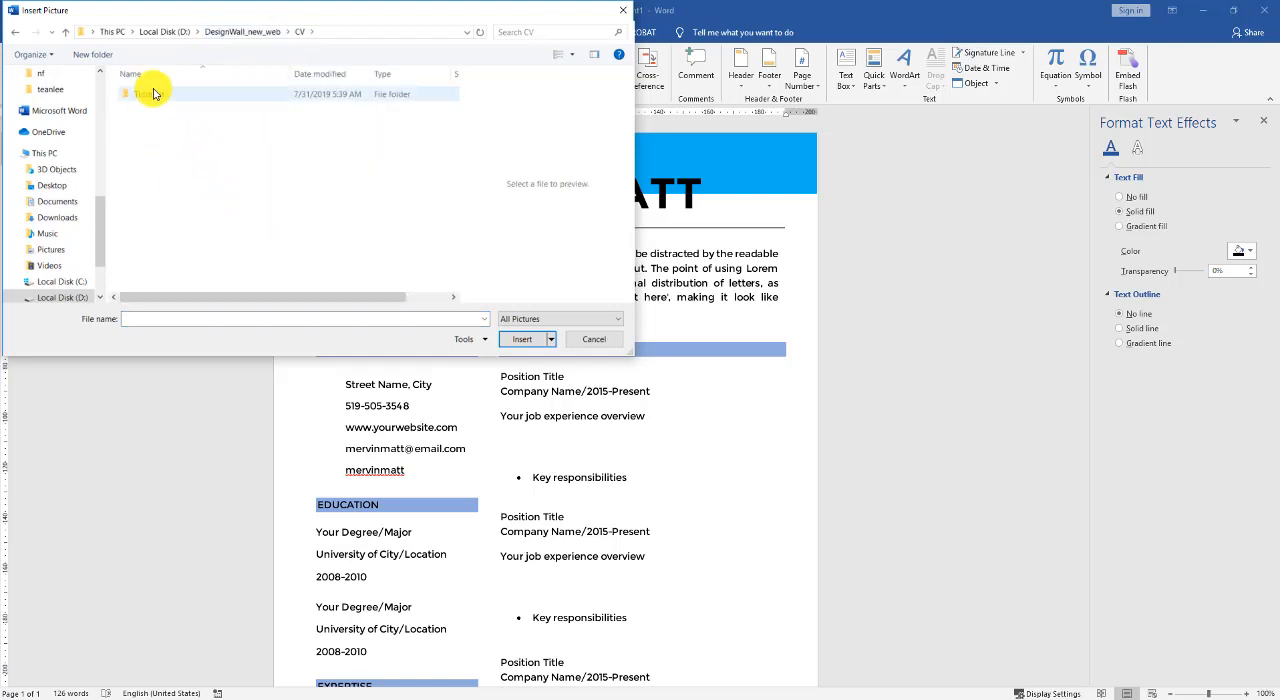
double_click(149, 93)
click(150, 110)
double_click(150, 110)
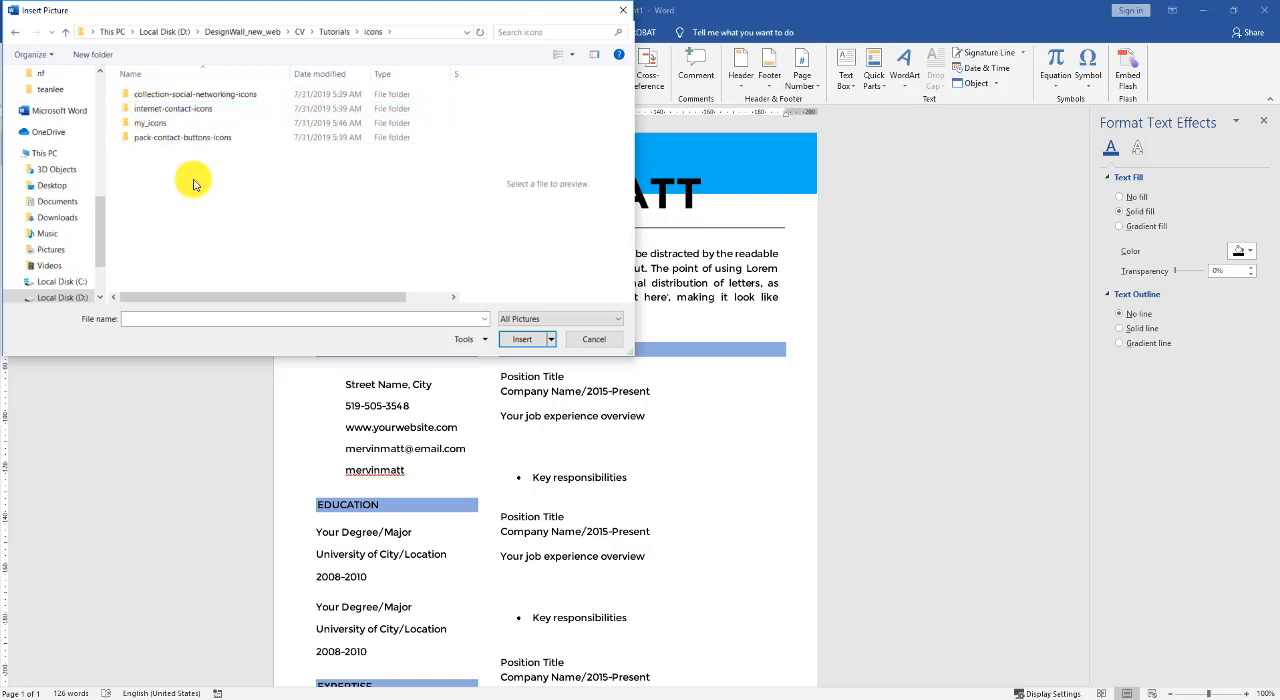
double_click(160, 122)
drag(425, 272, 125, 72)
click(515, 341)
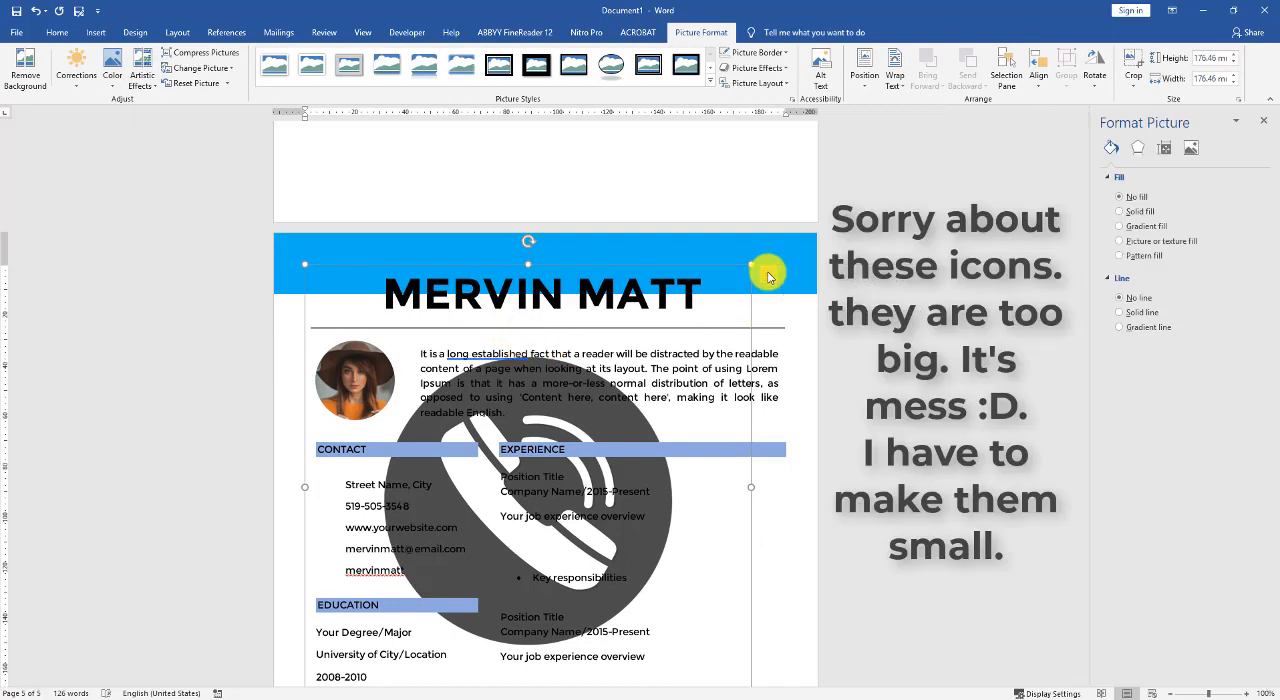
- Set the telephone icon in front of text, then shrink and place it beside the phone number in the CONTACT section
click(767, 273)
click(863, 403)
scroll(651, 413, up, 5)
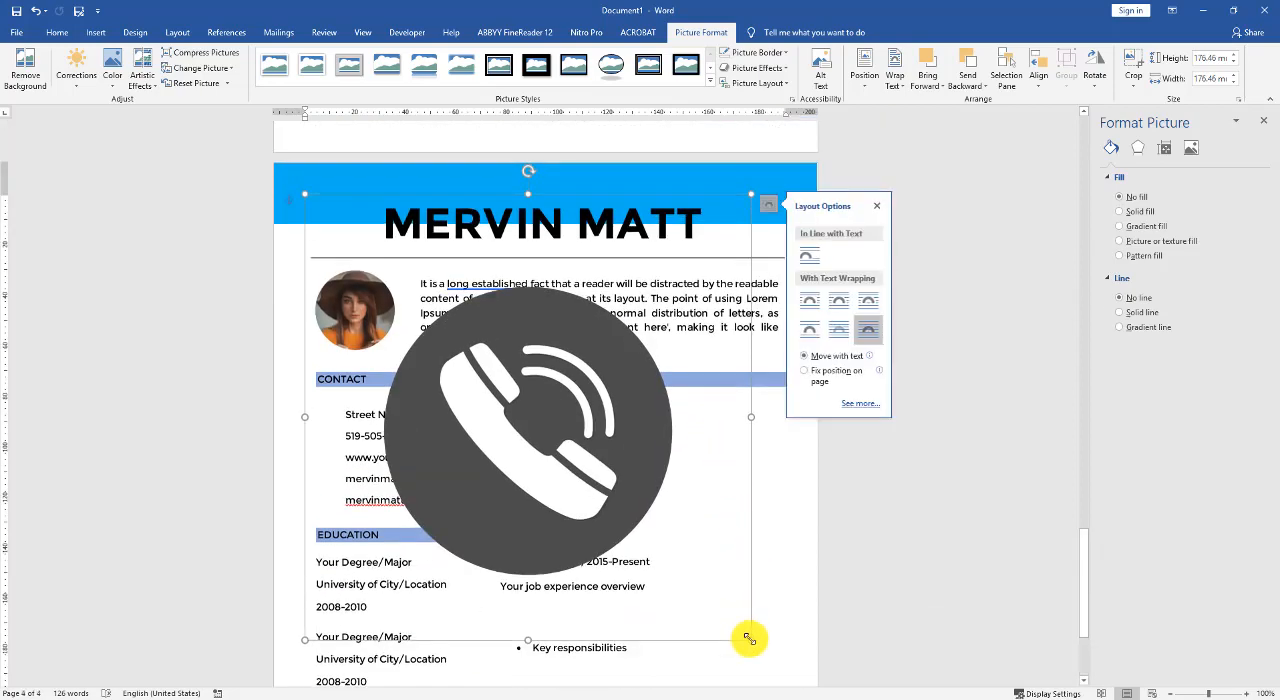
drag(750, 639, 327, 435)
- Set the @ icon in front of text, shrink it to about 9 mm and place it beside the e-mail line under CONTACT
click(668, 500)
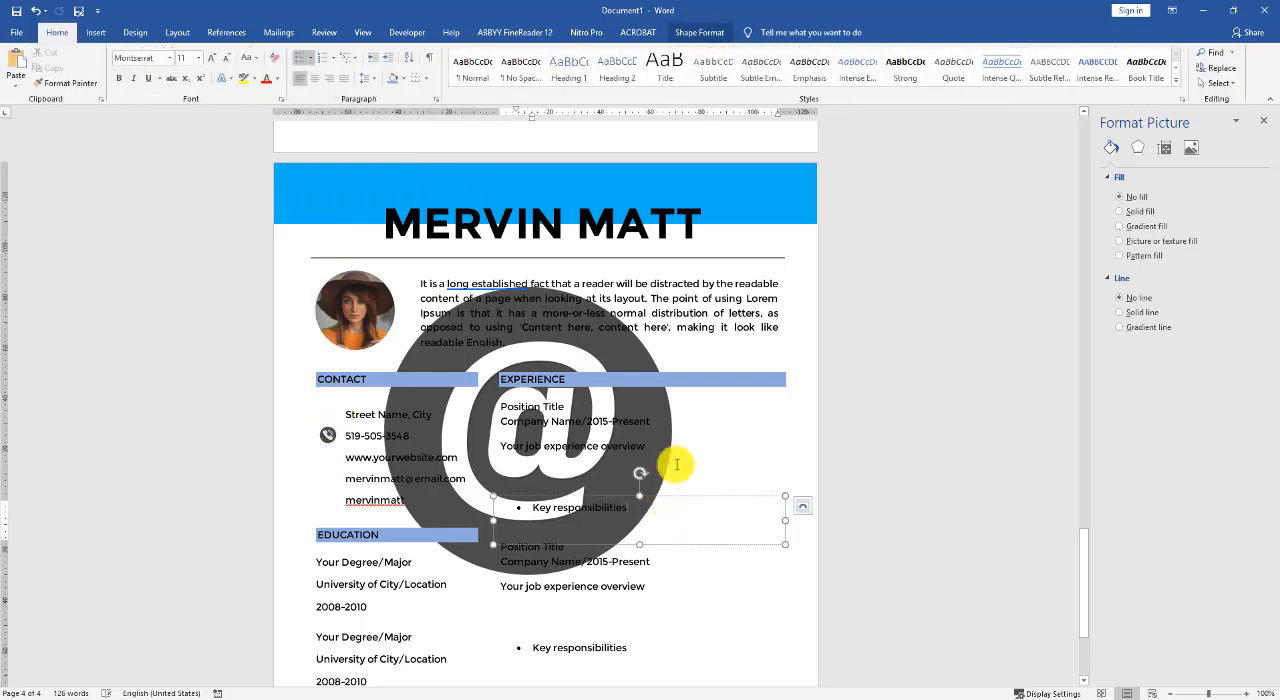
click(678, 415)
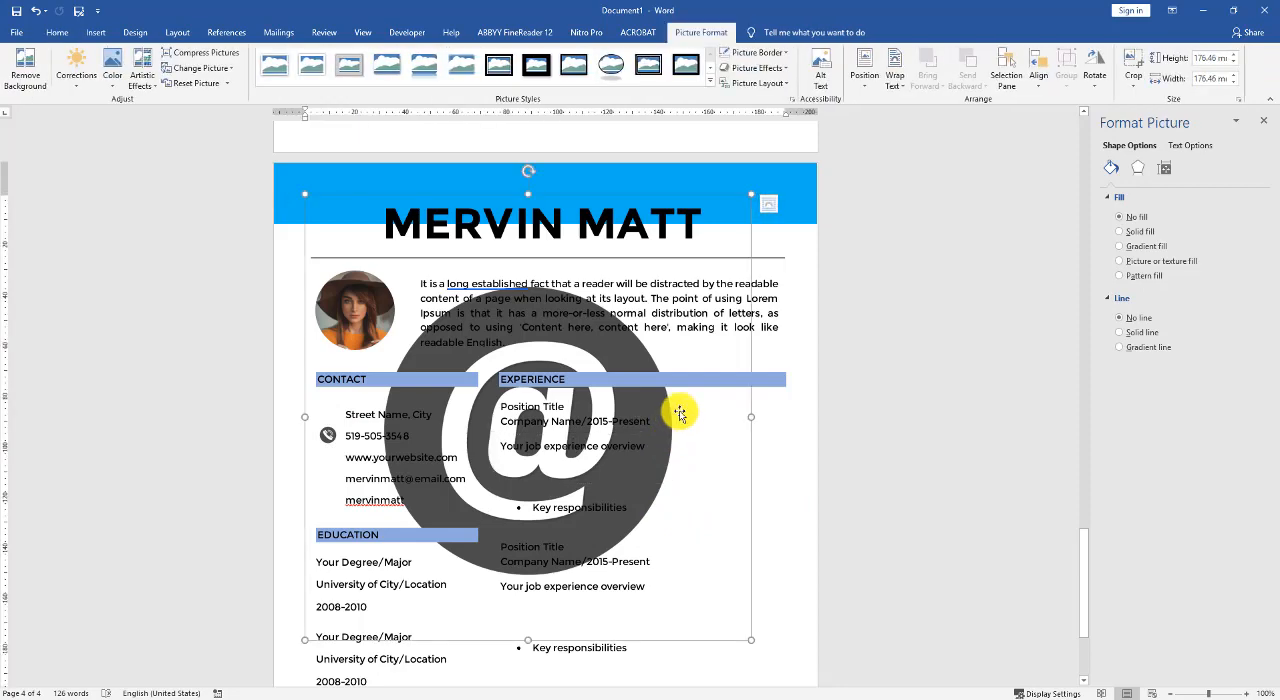
click(770, 206)
scroll(757, 560, down, 3)
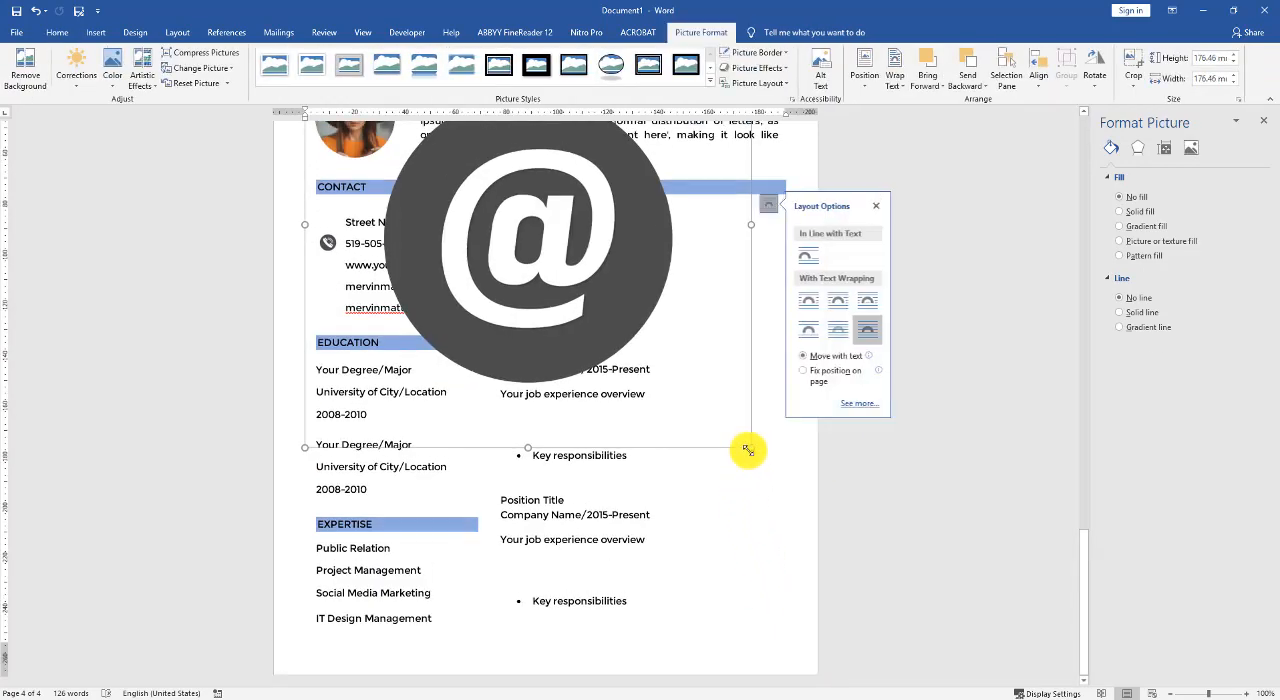
drag(749, 449, 540, 296)
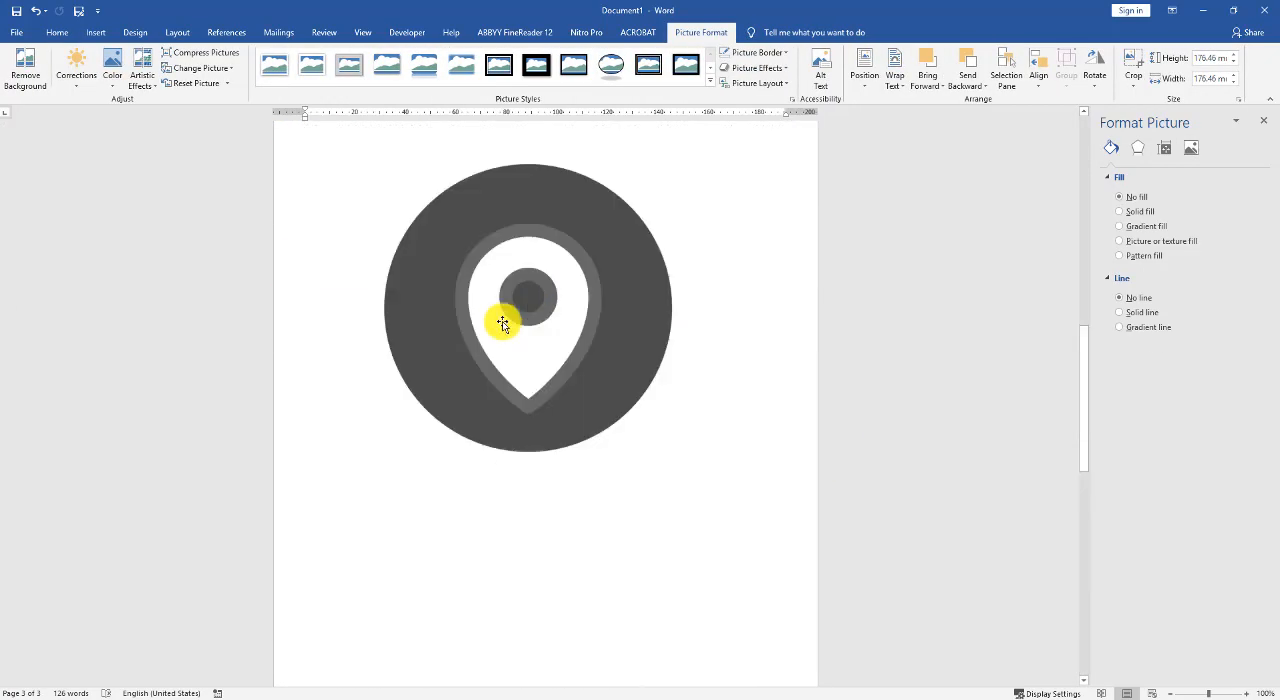
scroll(478, 373, down, 6)
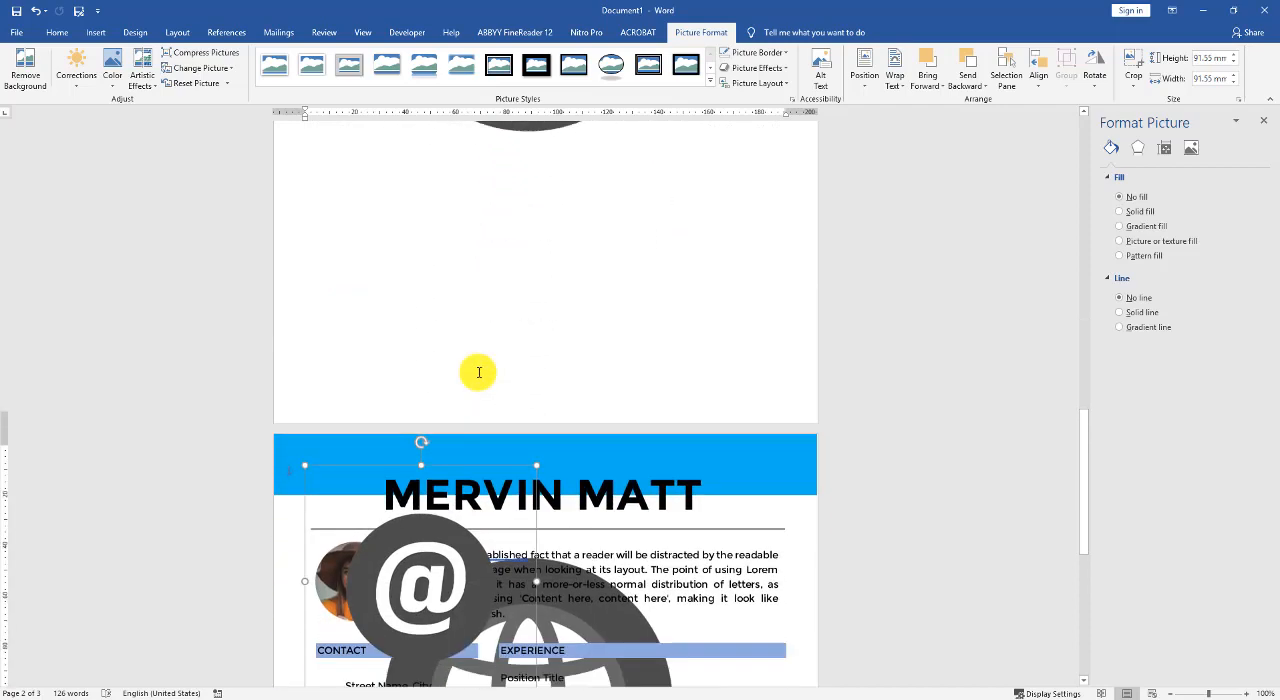
scroll(478, 373, down, 3)
drag(310, 315, 403, 413)
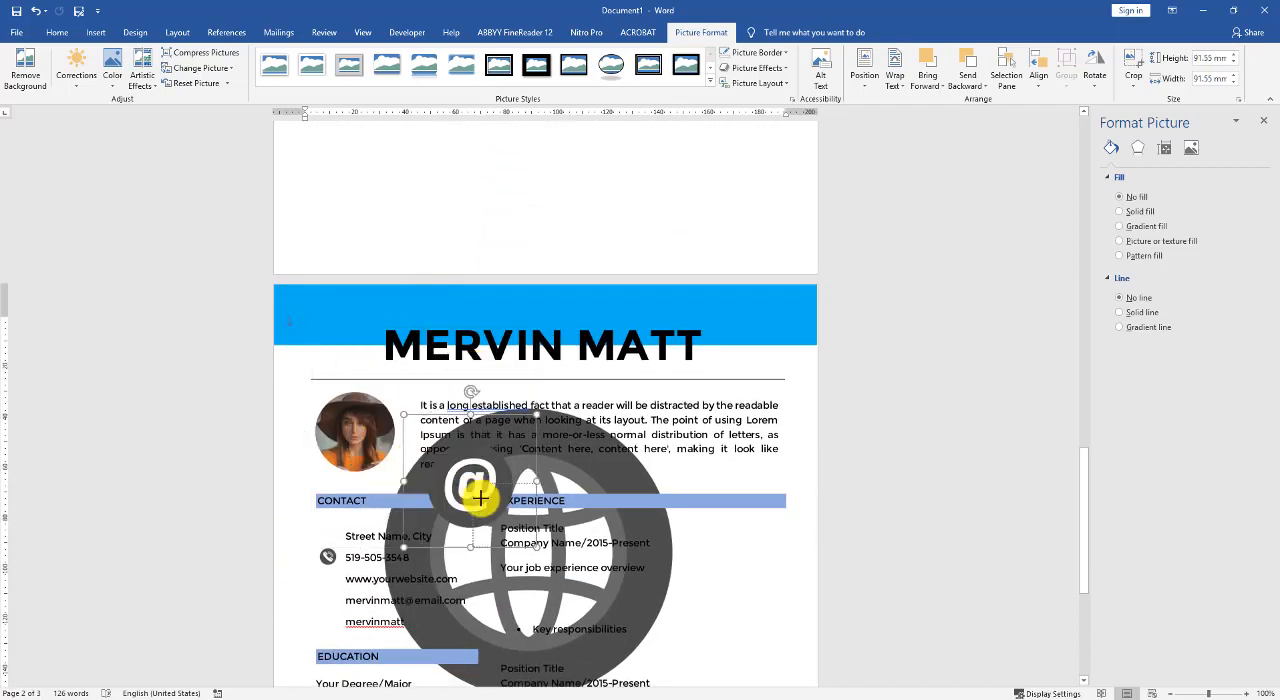
drag(480, 497, 512, 537)
drag(527, 545, 331, 583)
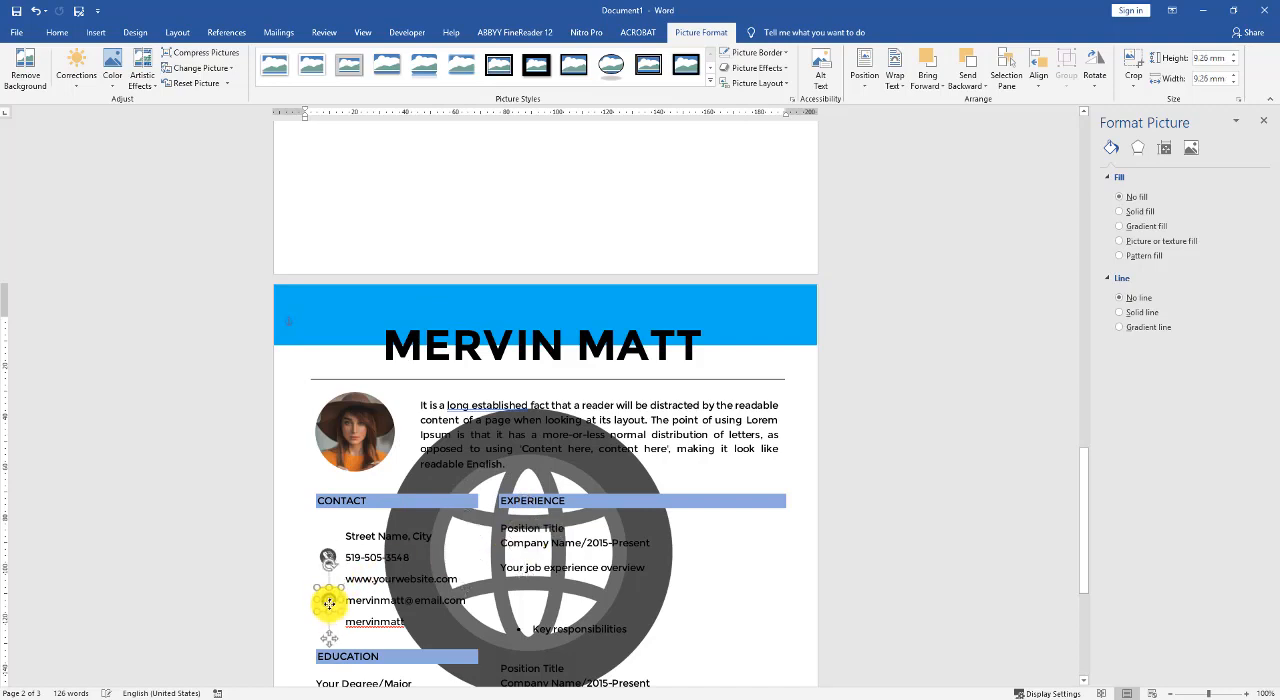
click(289, 615)
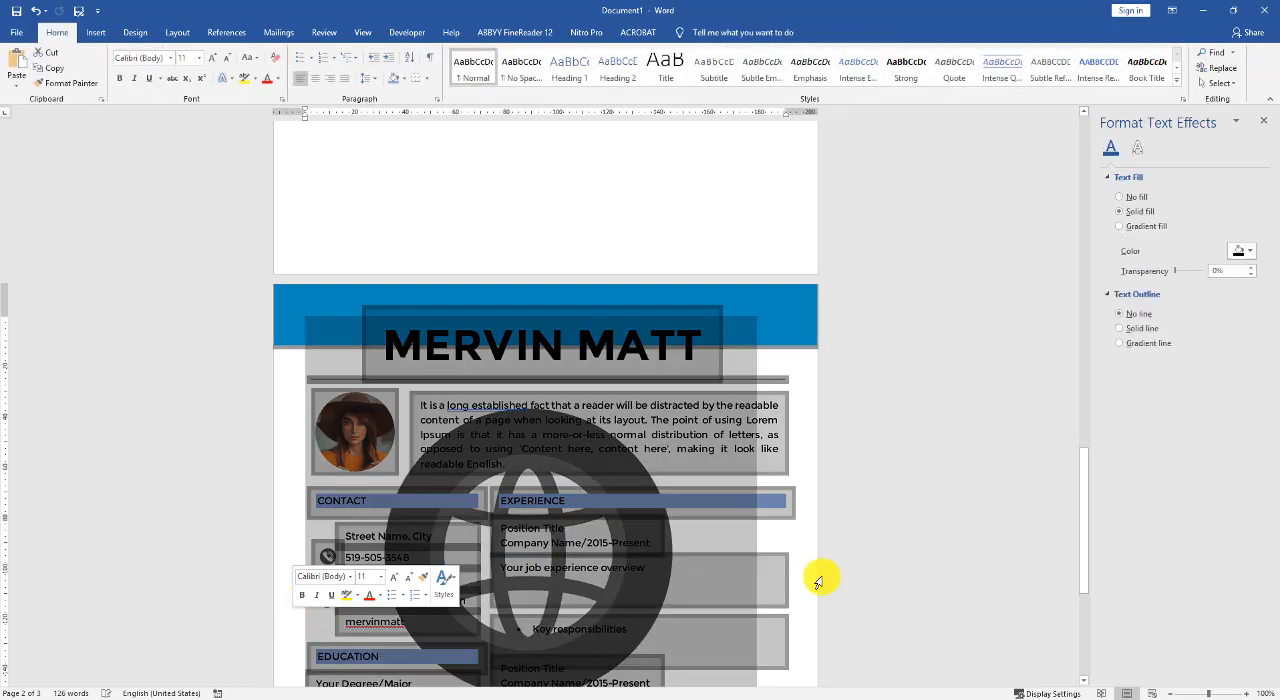
click(835, 579)
- Set the globe icon in front of text, then shrink and place it beside the website line under CONTACT
scroll(831, 512, down, 3)
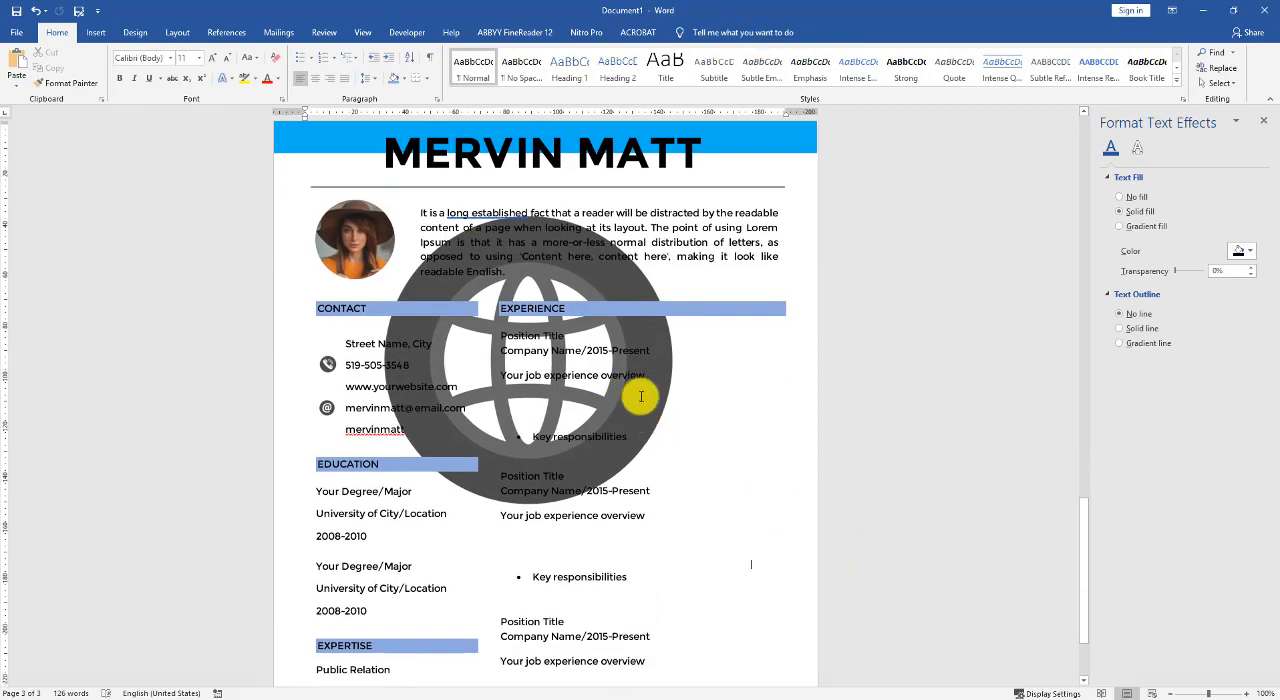
click(645, 285)
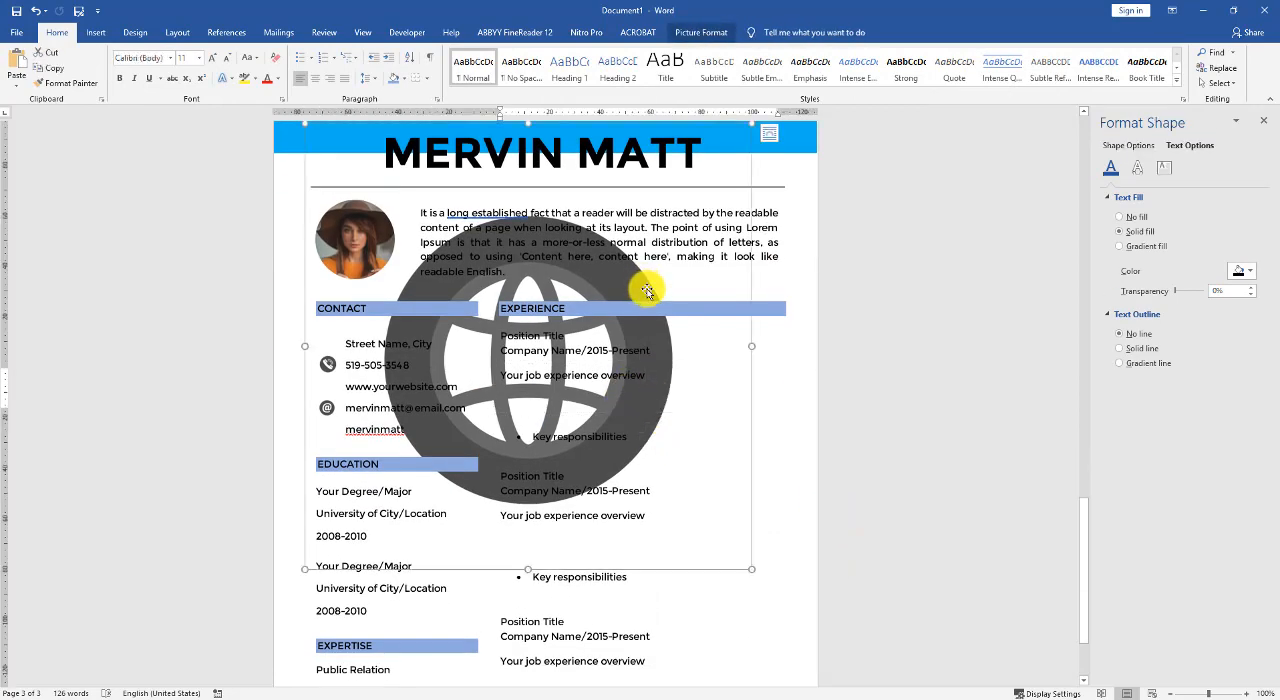
click(769, 133)
click(868, 260)
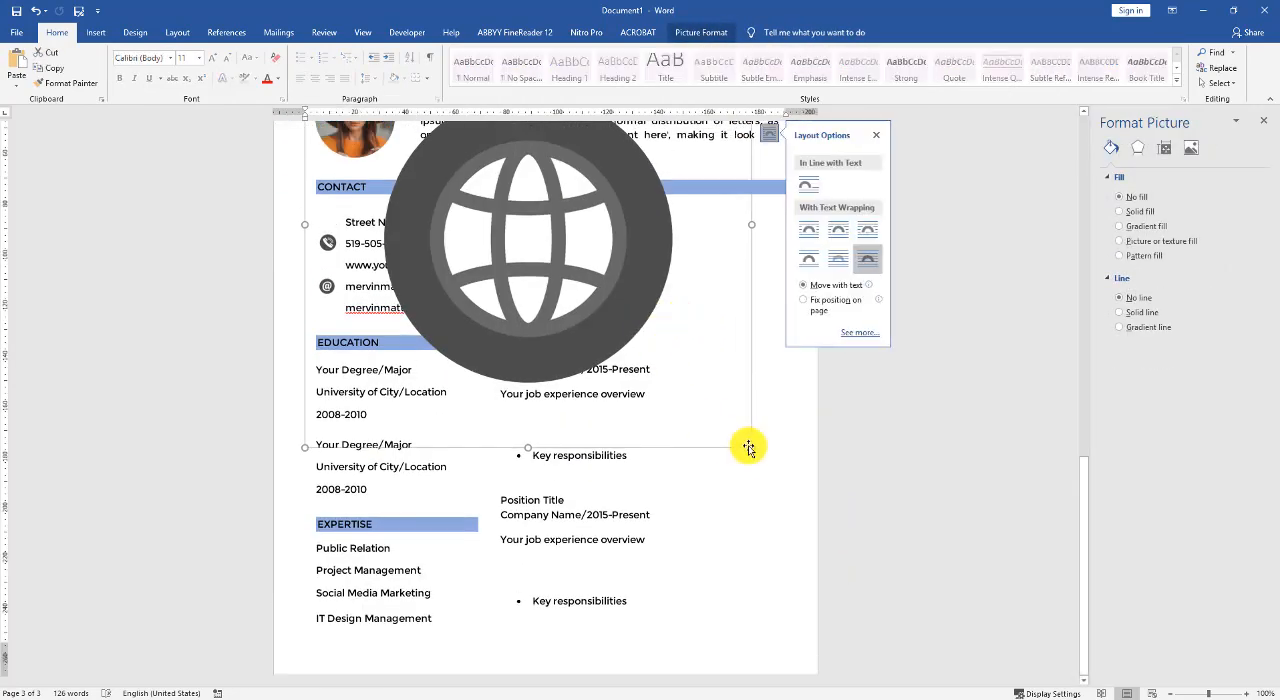
drag(754, 449, 467, 327)
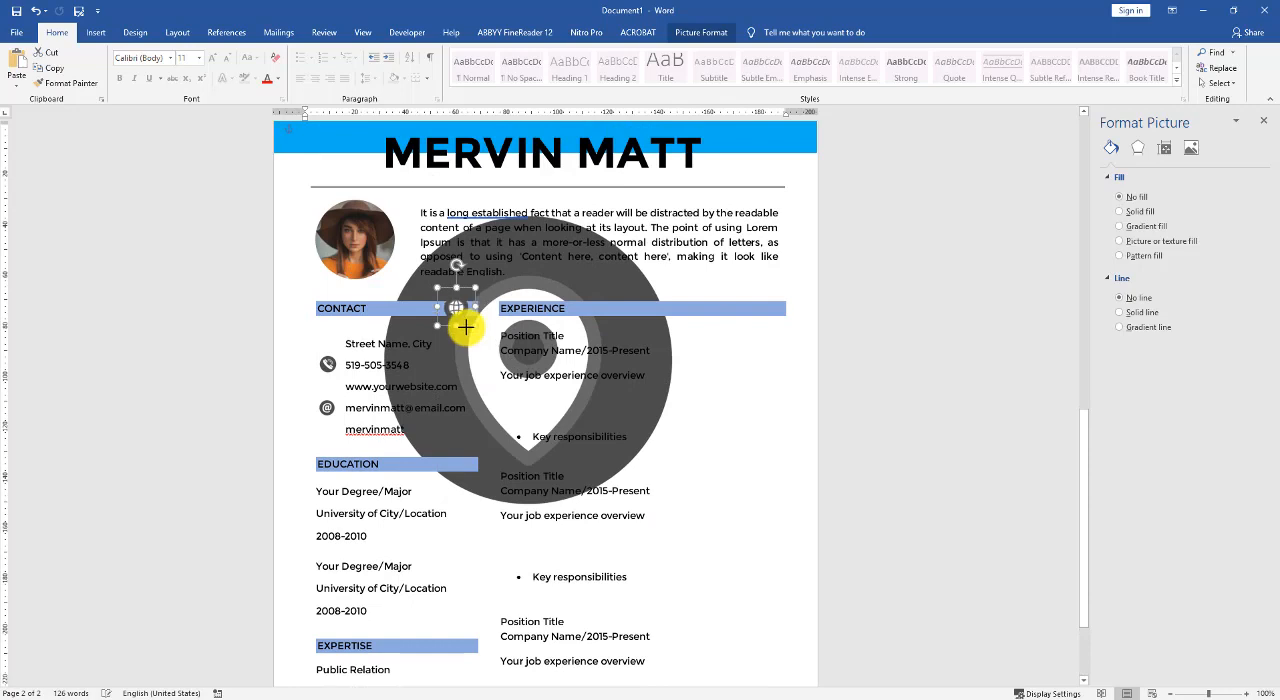
click(453, 307)
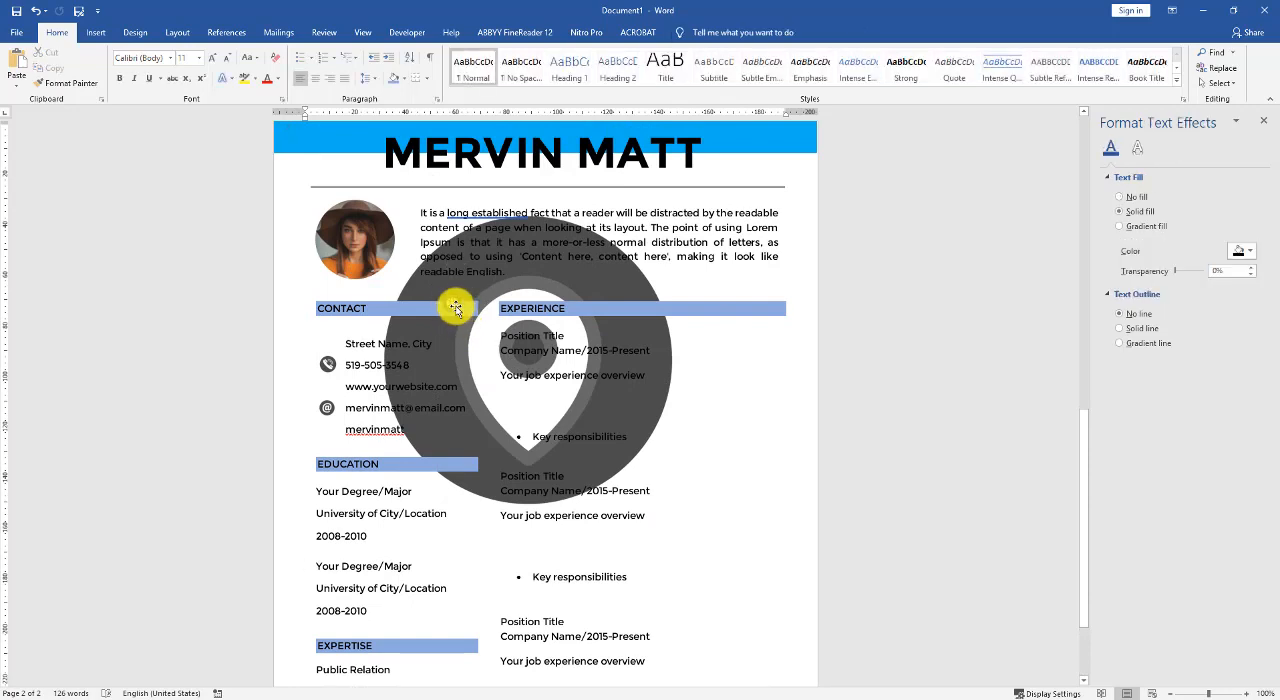
drag(455, 307, 327, 386)
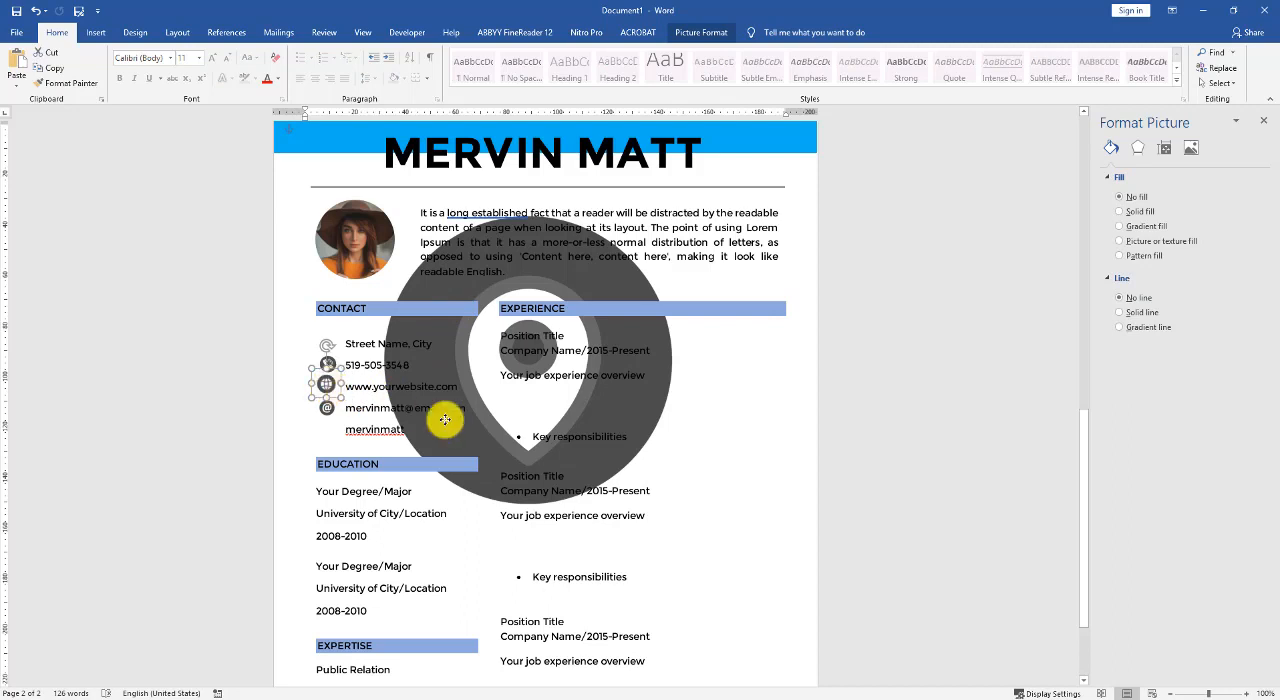
- Shrink the location pin icon, set it in front of text and place it beside the street address line under CONTACT
click(646, 403)
click(717, 203)
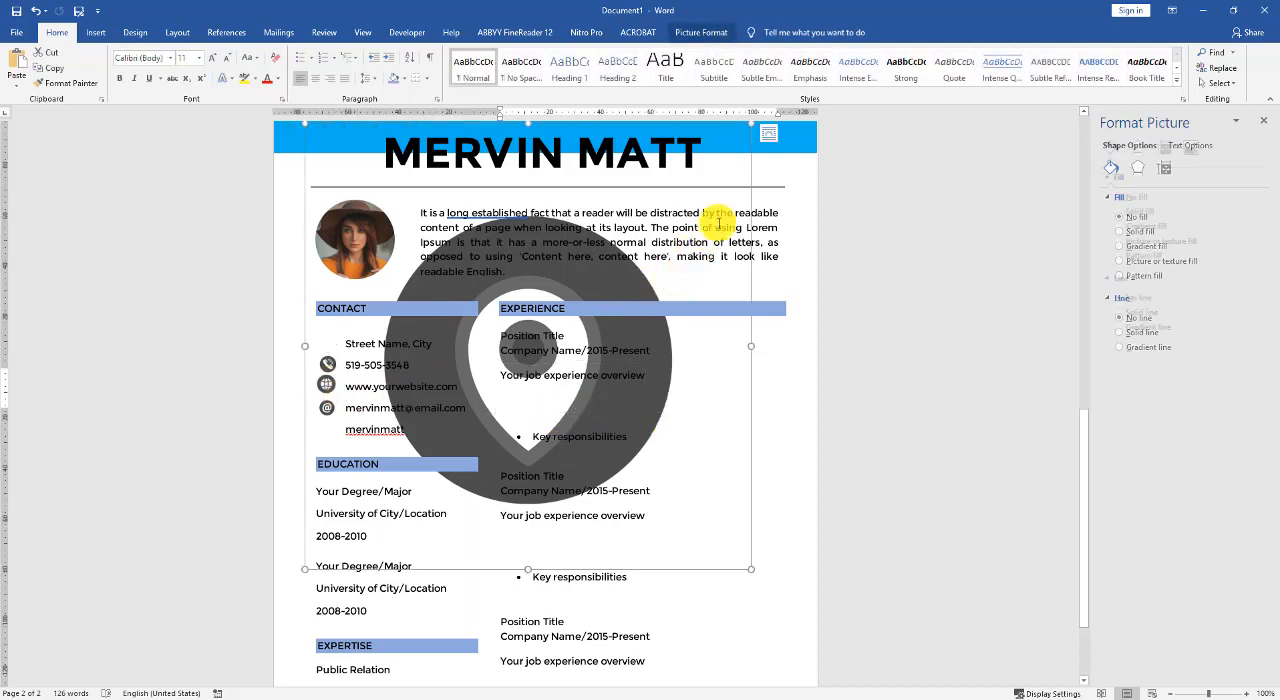
drag(754, 123, 357, 506)
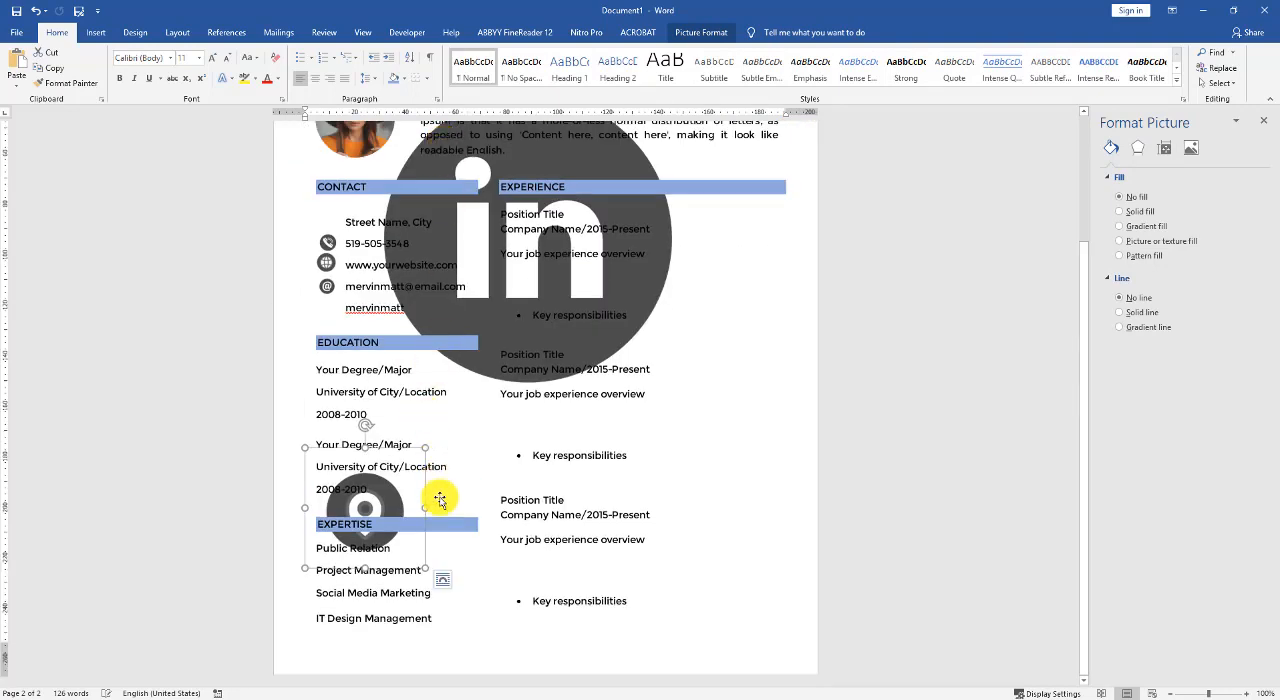
click(442, 579)
click(541, 612)
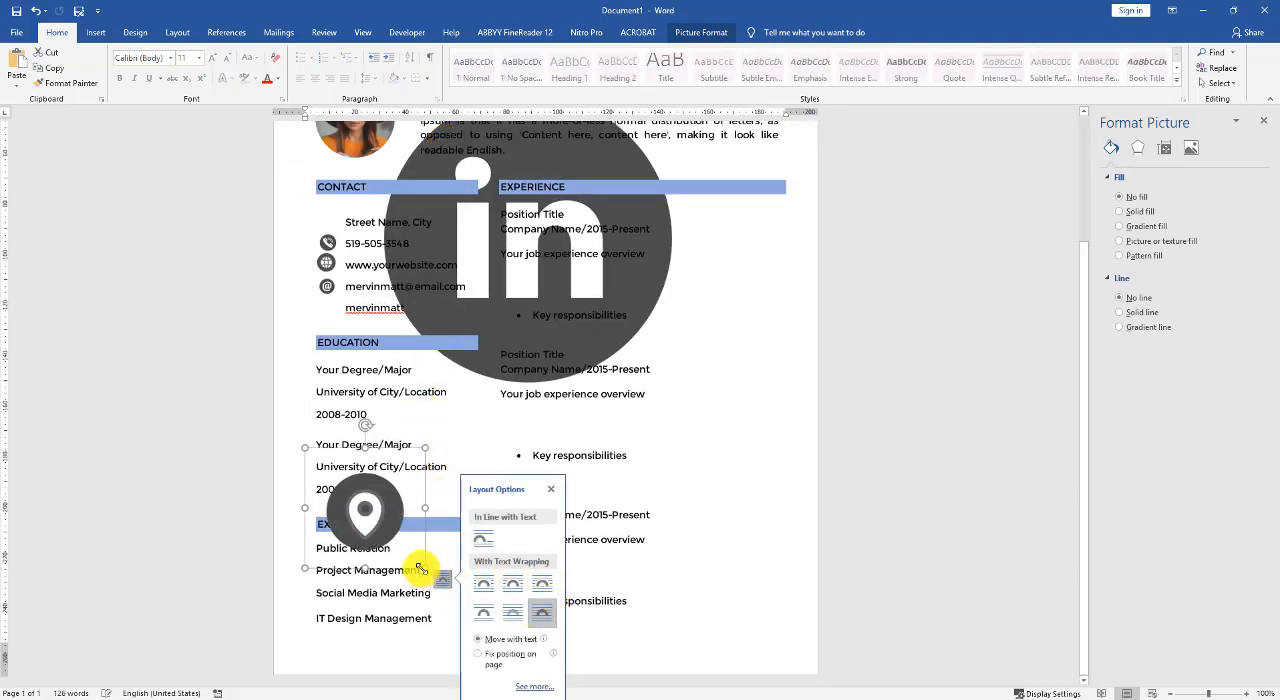
drag(425, 568, 328, 220)
- Set the LinkedIn icon in front of text, then shrink and place it beside the profile username, the last line under CONTACT
click(652, 298)
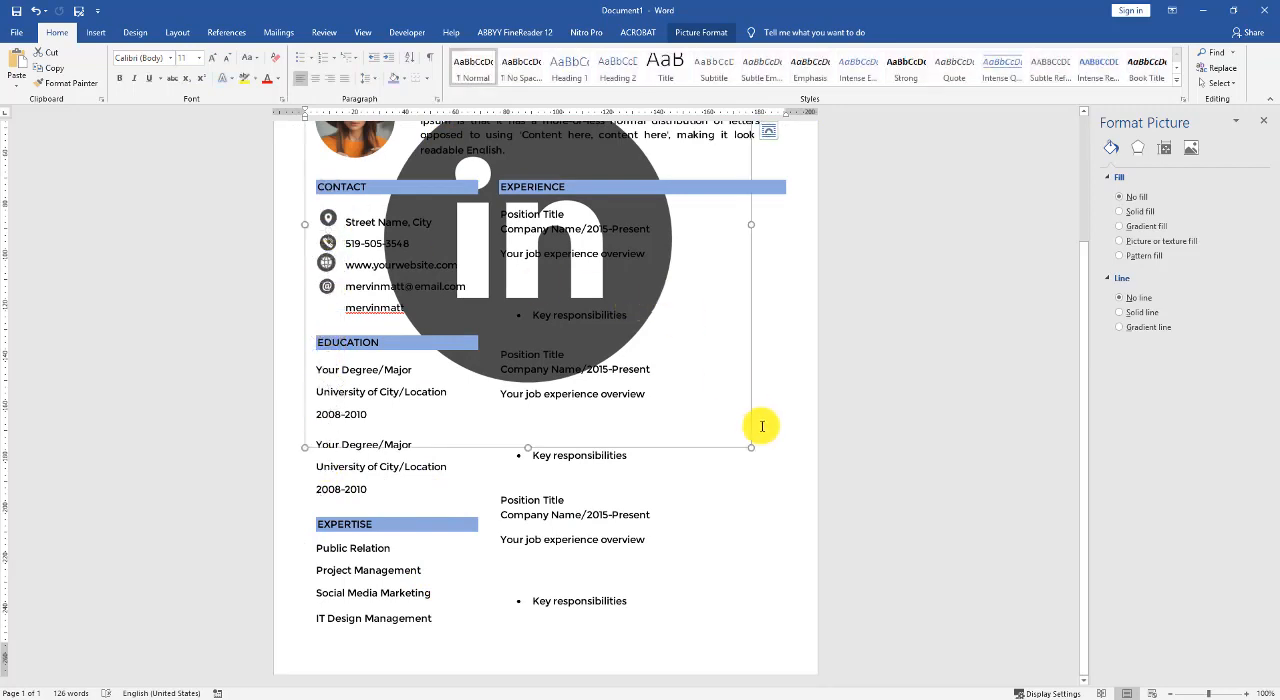
click(769, 136)
click(868, 256)
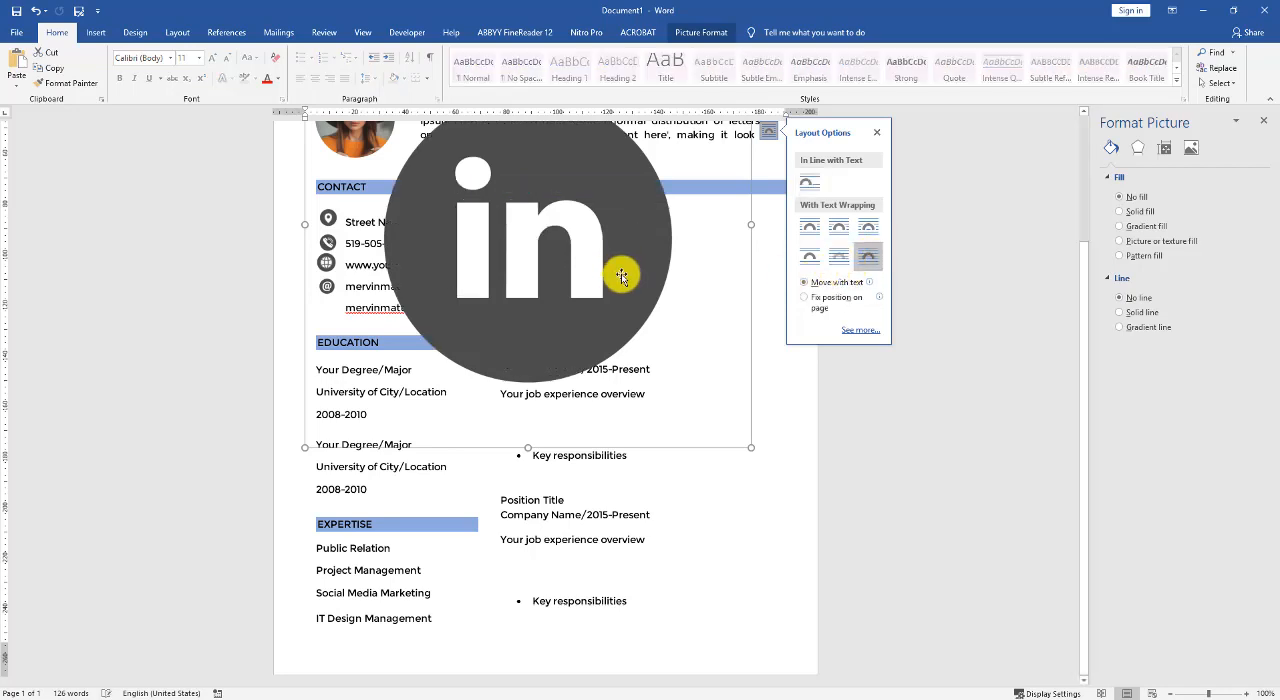
drag(751, 447, 506, 229)
scroll(440, 166, up, 2)
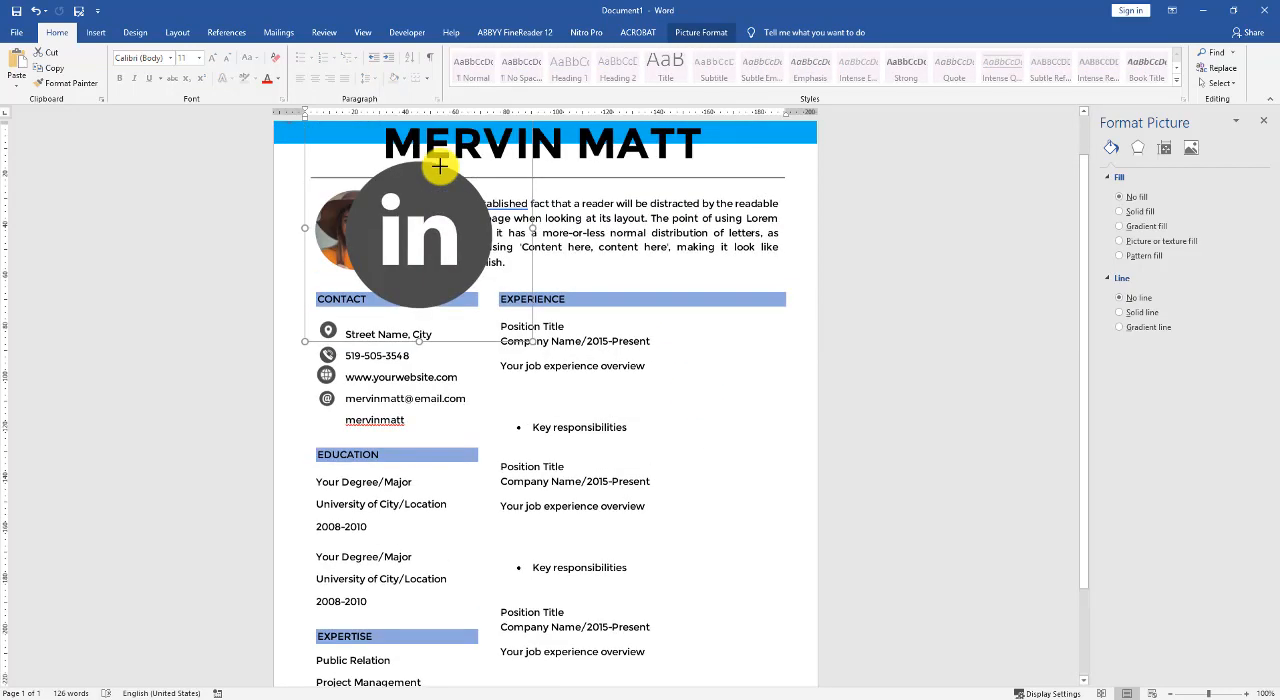
drag(474, 314, 555, 461)
drag(383, 270, 332, 437)
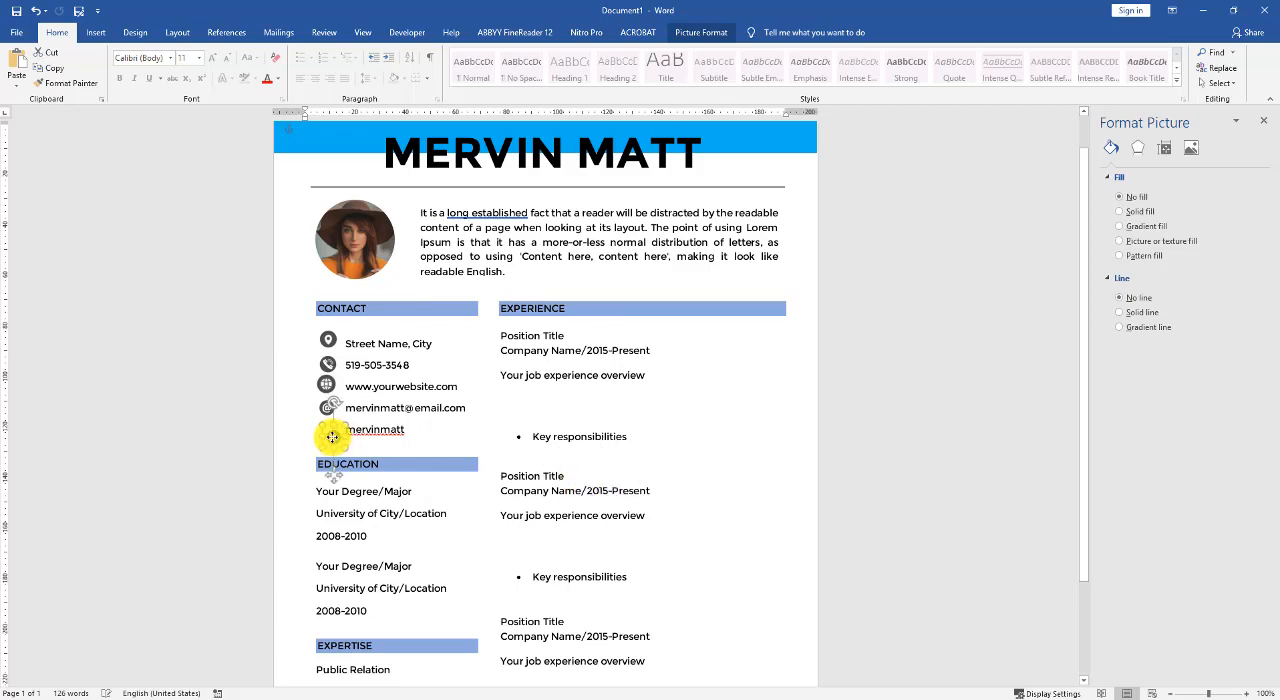
click(777, 480)
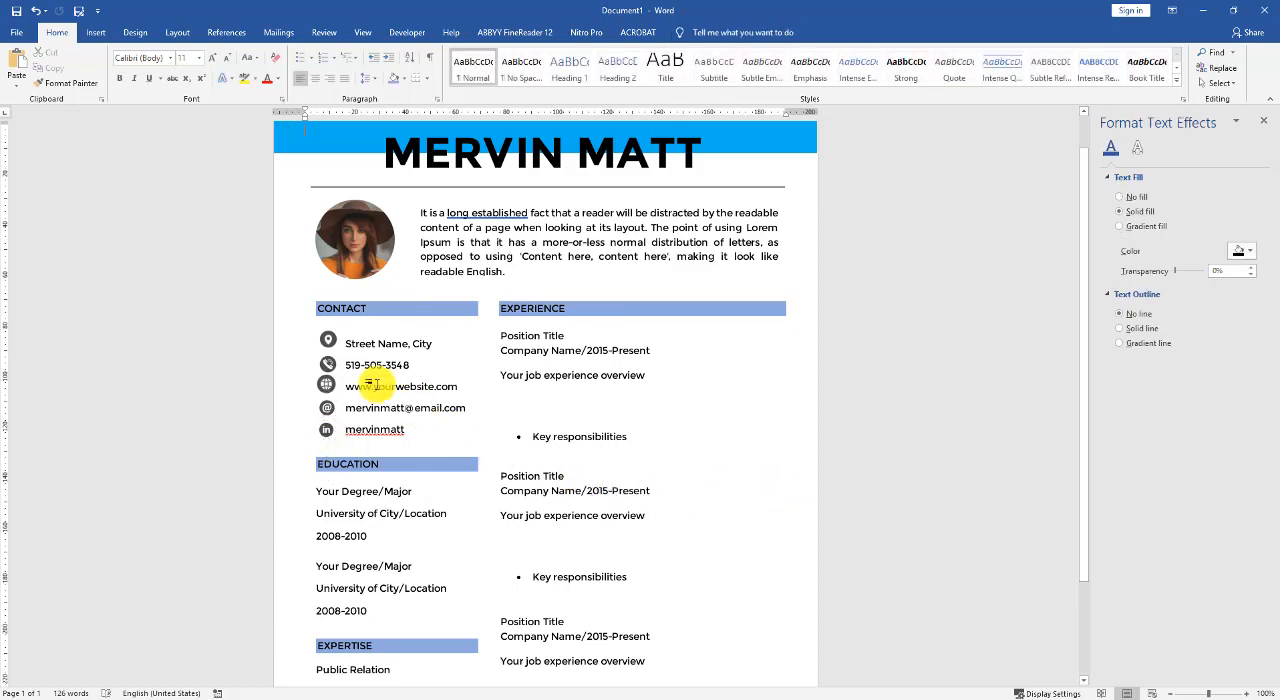
- Select all five contact icons together and set their height and width to 9 mm
scroll(404, 390, up, 3)
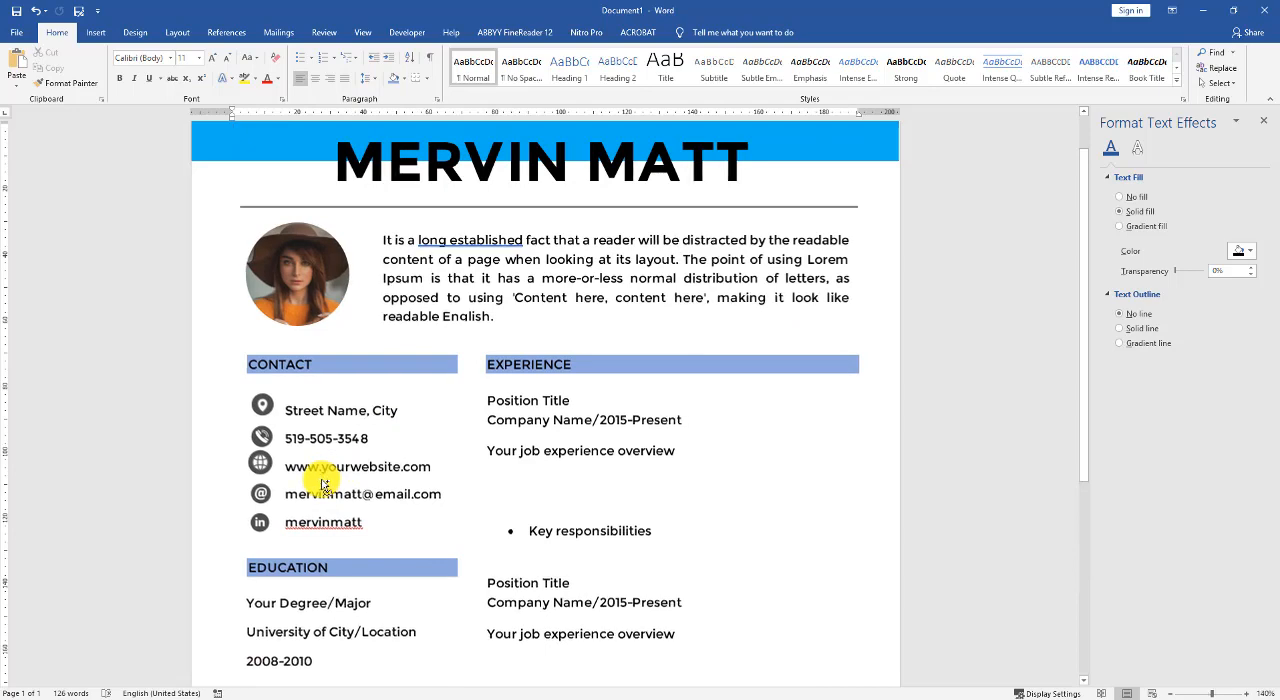
scroll(323, 471, up, 1)
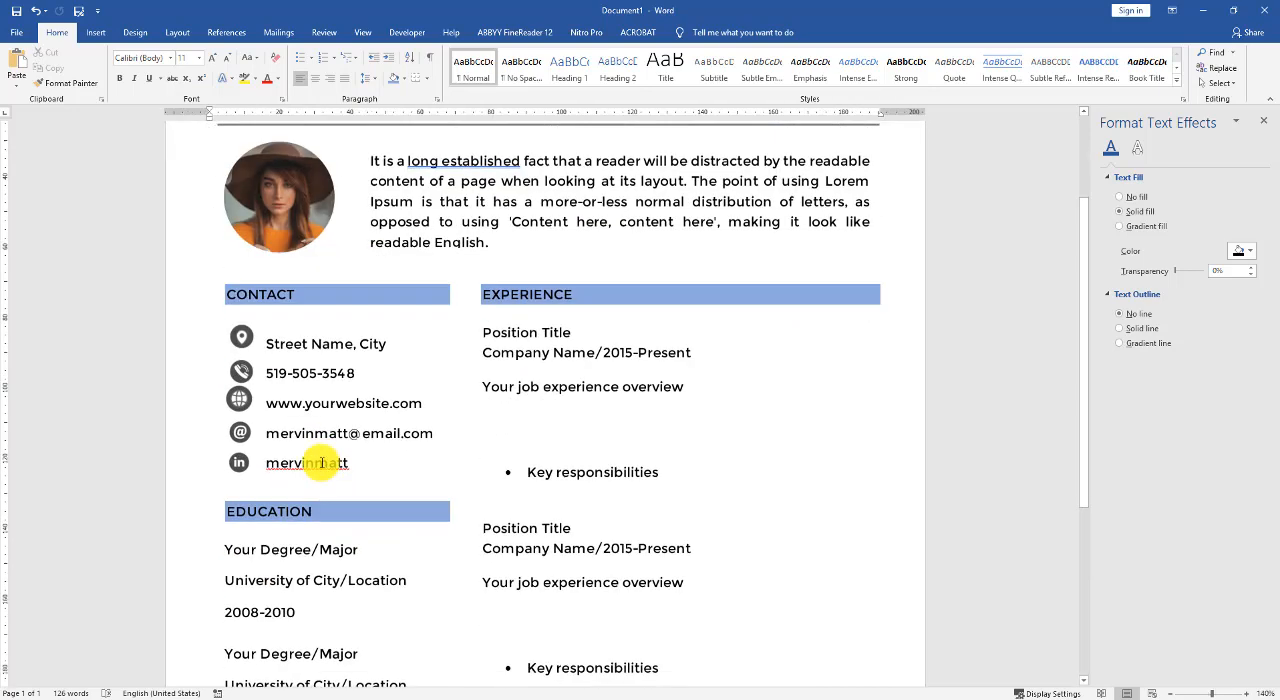
click(240, 338)
ctrl+click(240, 402)
ctrl+click(240, 373)
ctrl+click(239, 433)
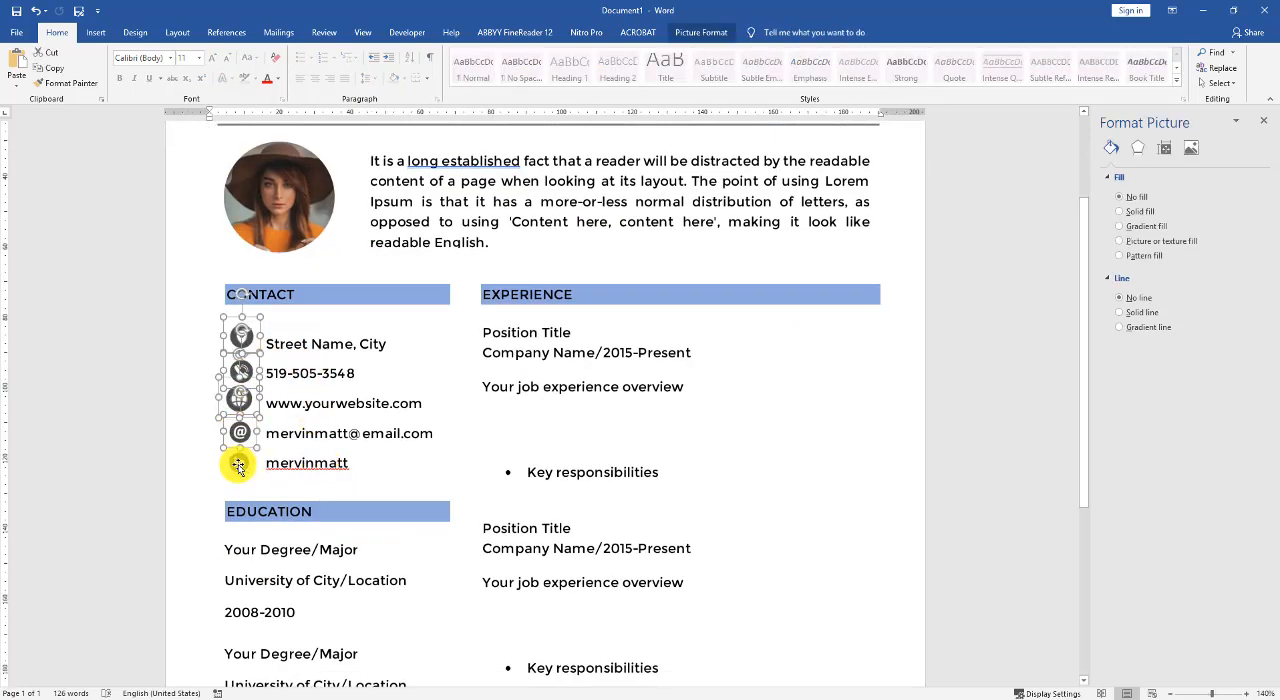
ctrl+click(238, 462)
click(692, 36)
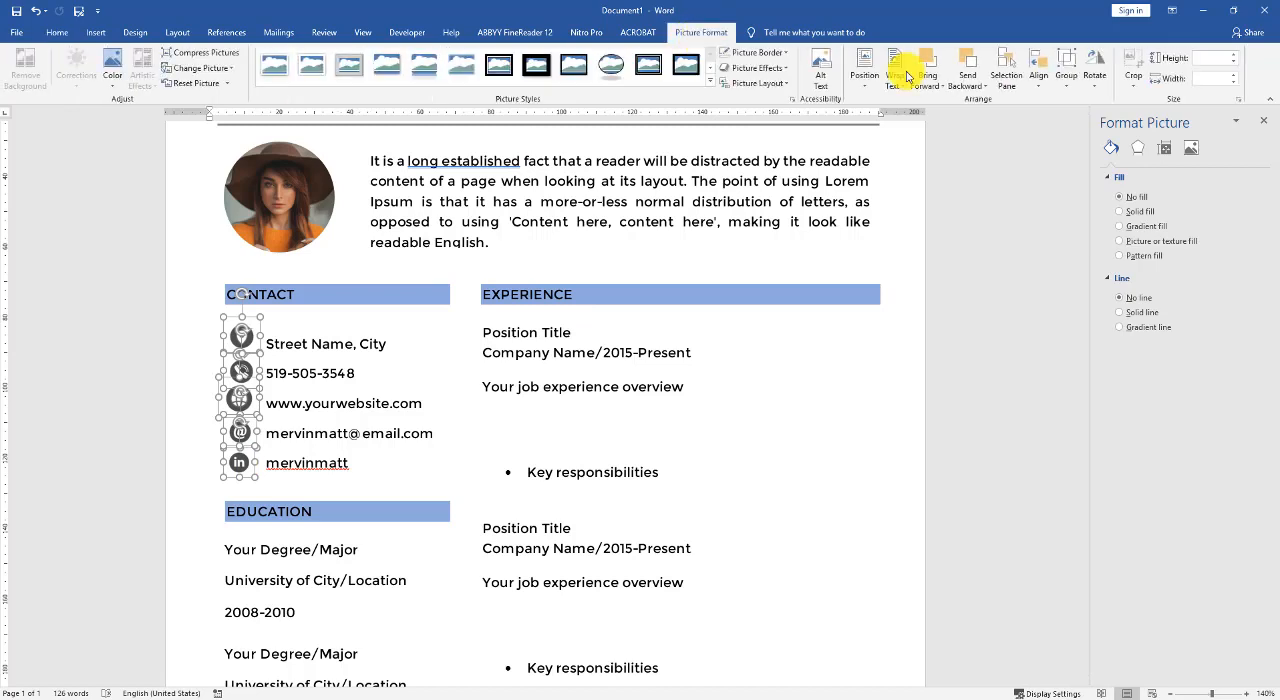
click(1234, 60)
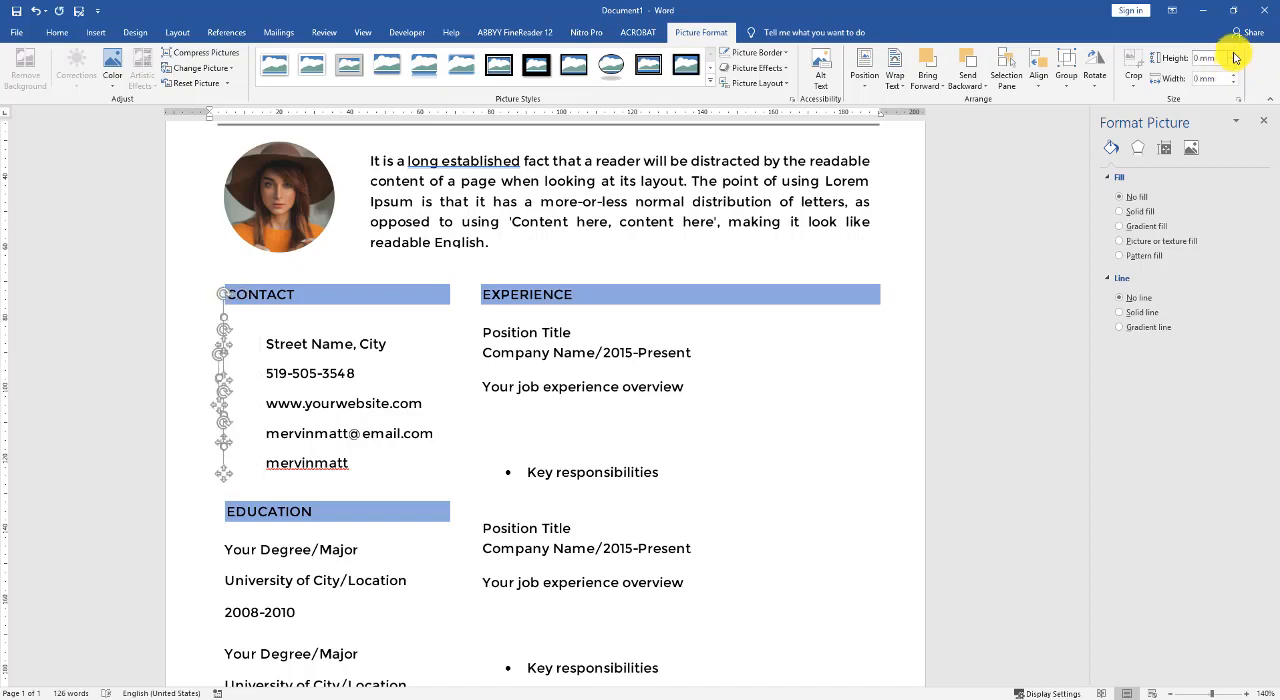
click(1234, 56)
click(1234, 56)
click(1234, 56)
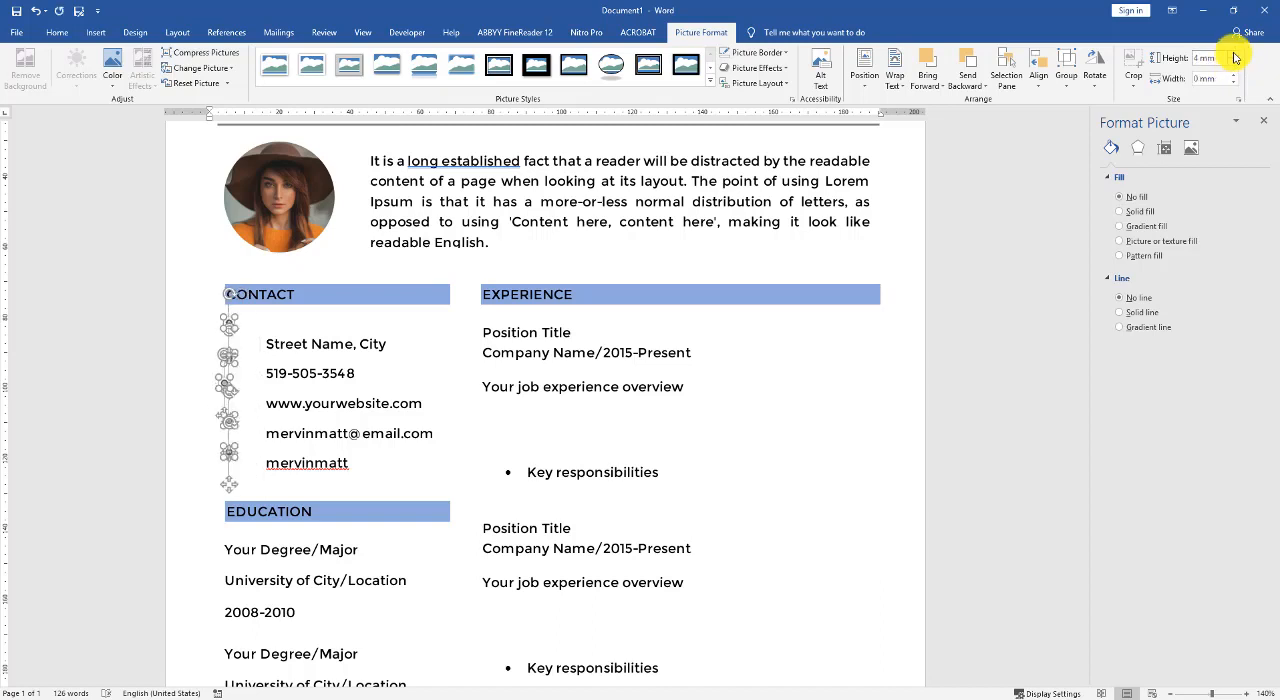
click(1234, 56)
click(1234, 56)
click(1234, 56)
click(1234, 56)
click(1234, 56)
click(1234, 56)
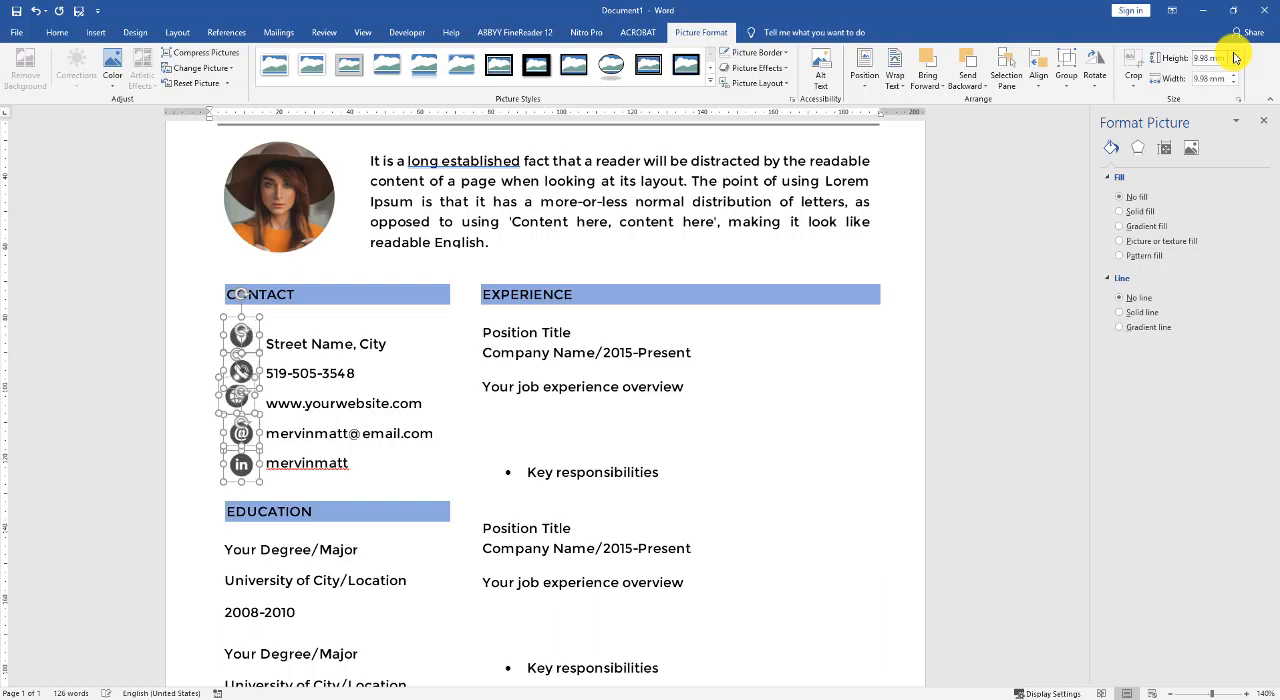
click(1234, 67)
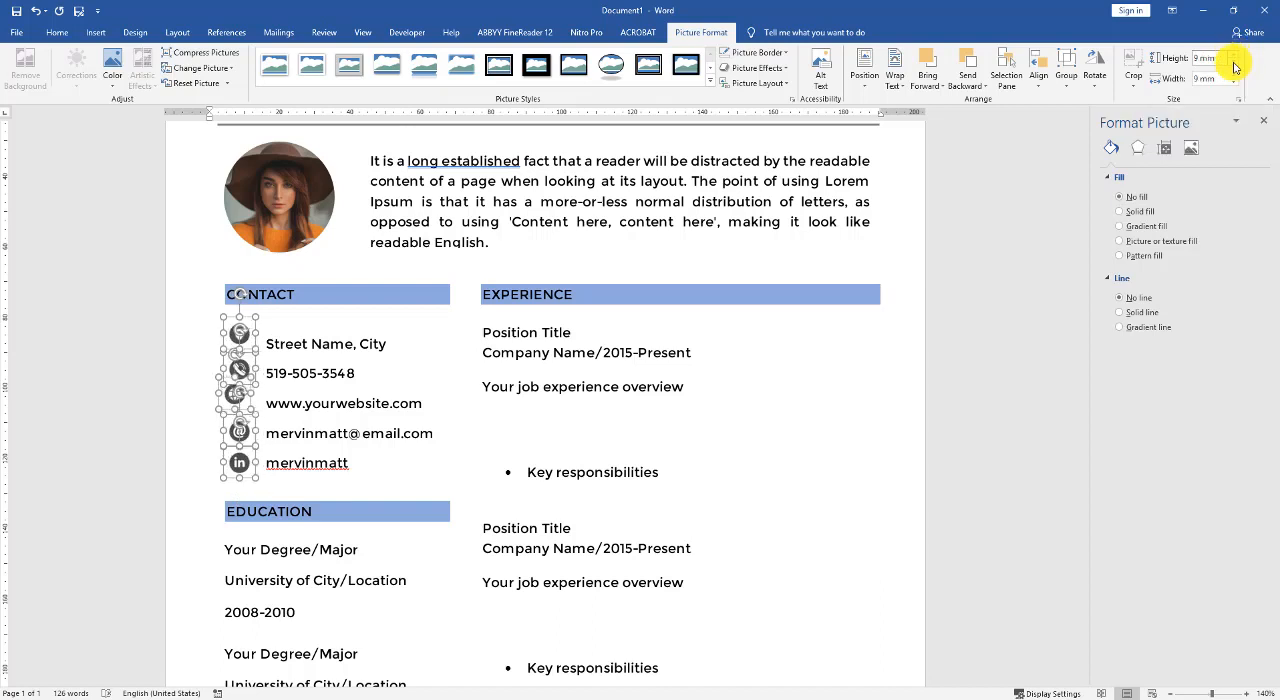
- Align the five selected contact icons to a common vertical centre line with Align Center
click(1039, 72)
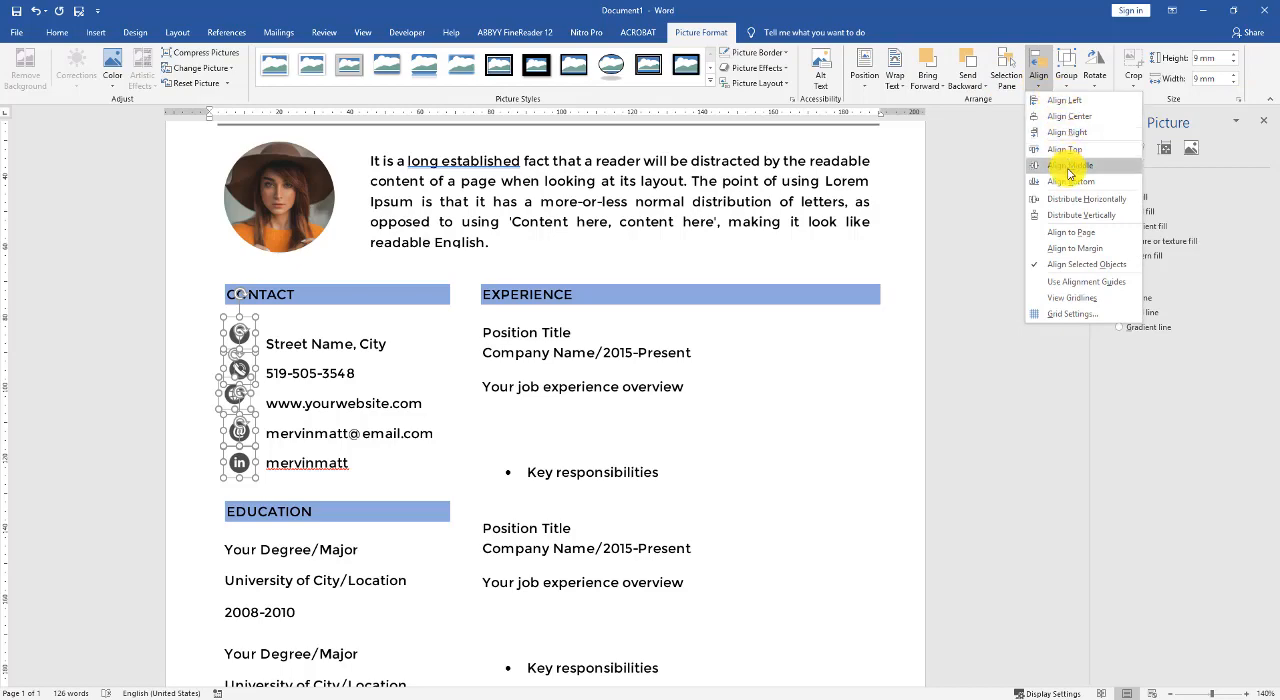
click(1068, 116)
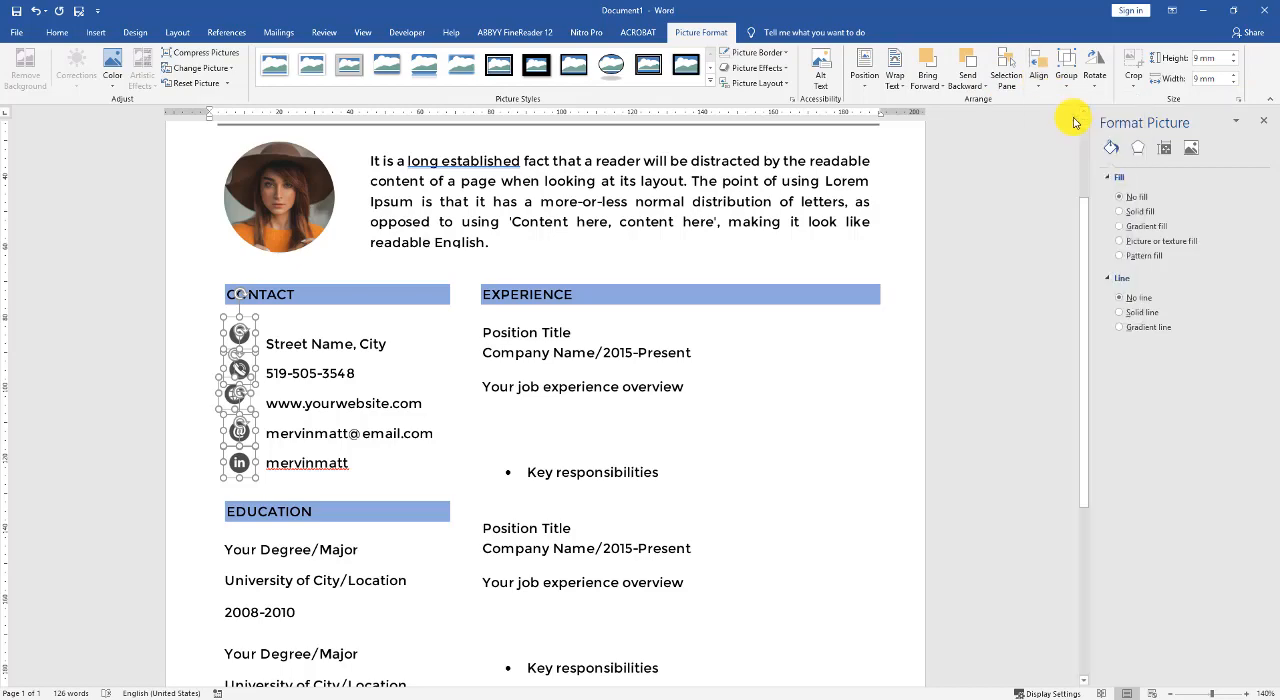
click(876, 391)
- Move the location pin icon down level with the street address line under CONTACT
scroll(868, 375, up, 2)
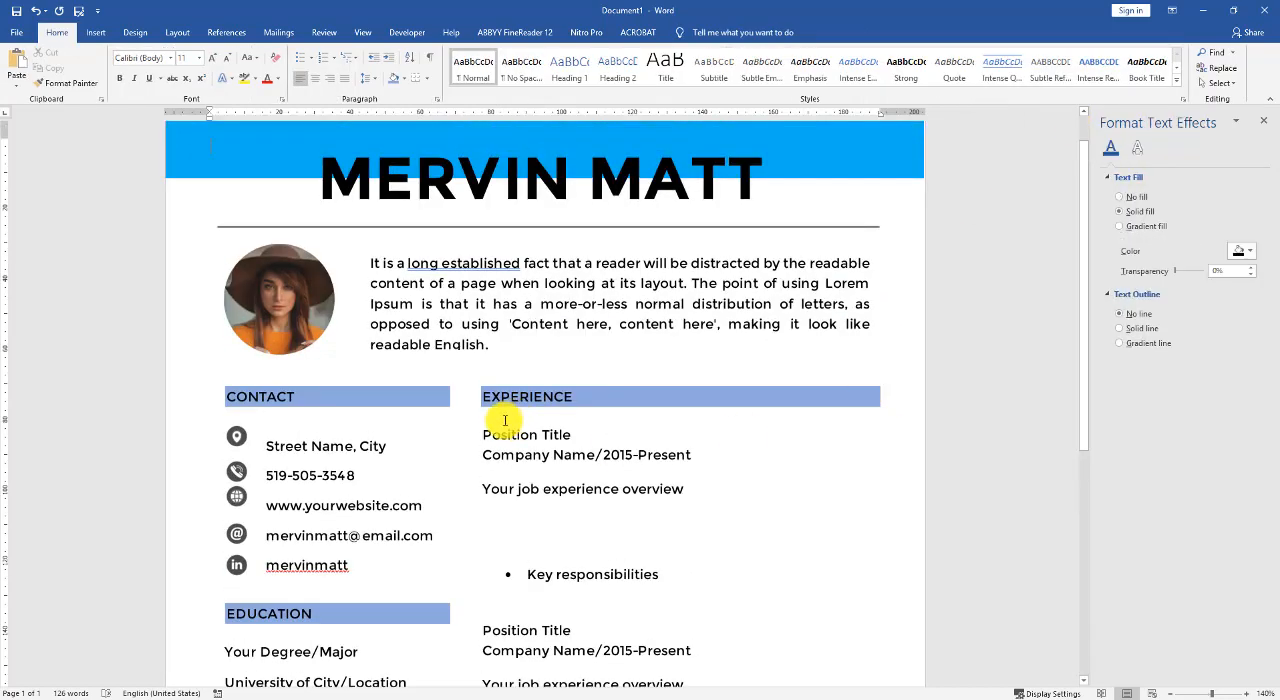
click(230, 438)
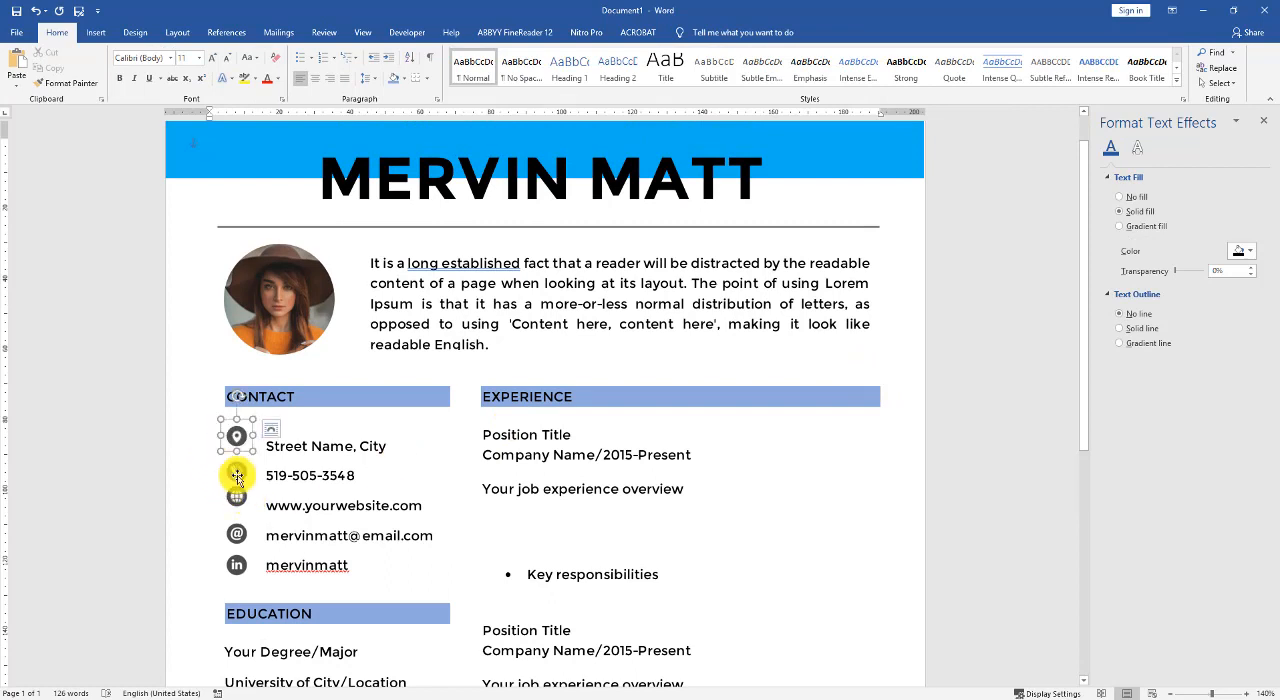
shift+click(236, 473)
shift+click(236, 497)
shift+click(236, 533)
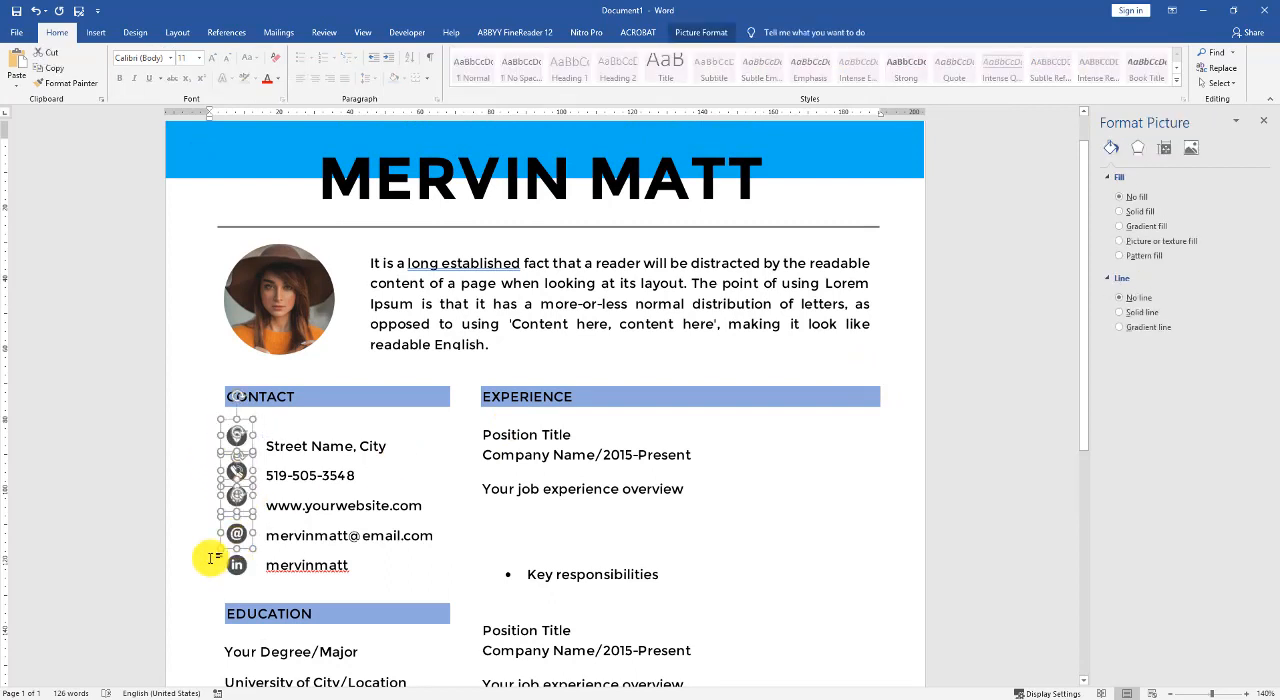
click(212, 558)
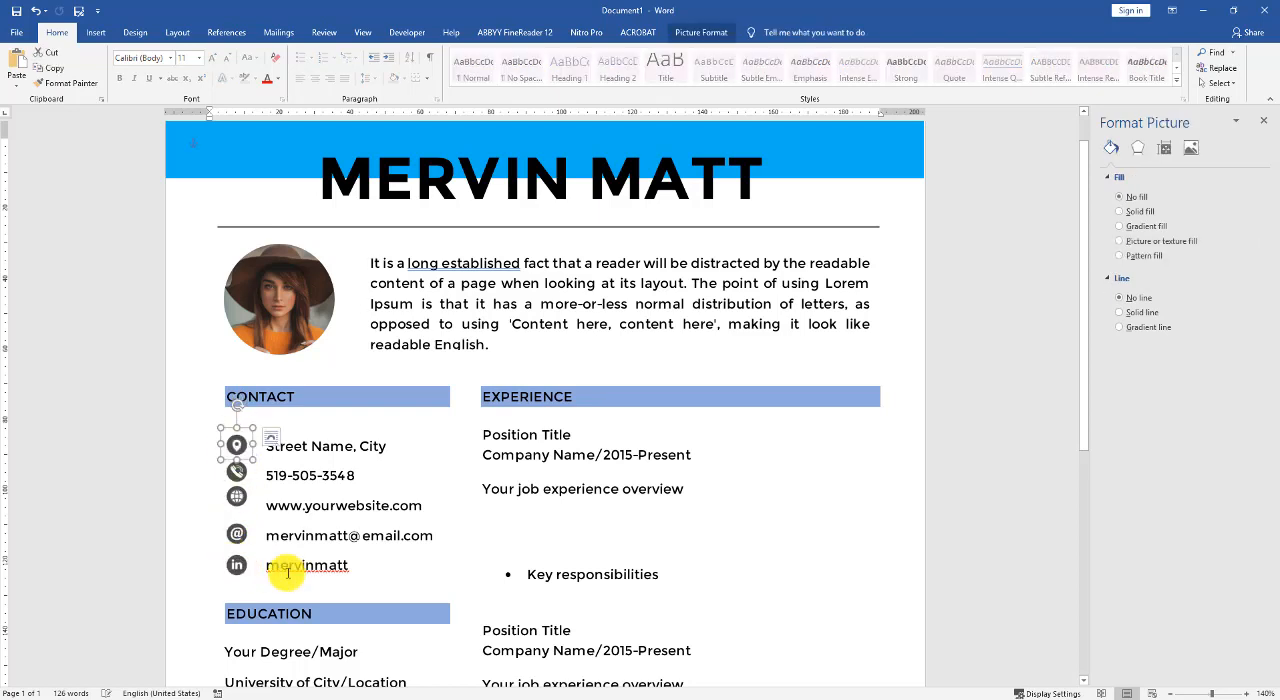
- Select all five contact icons and distribute them vertically beside the CONTACT lines
shift+click(237, 472)
shift+click(237, 496)
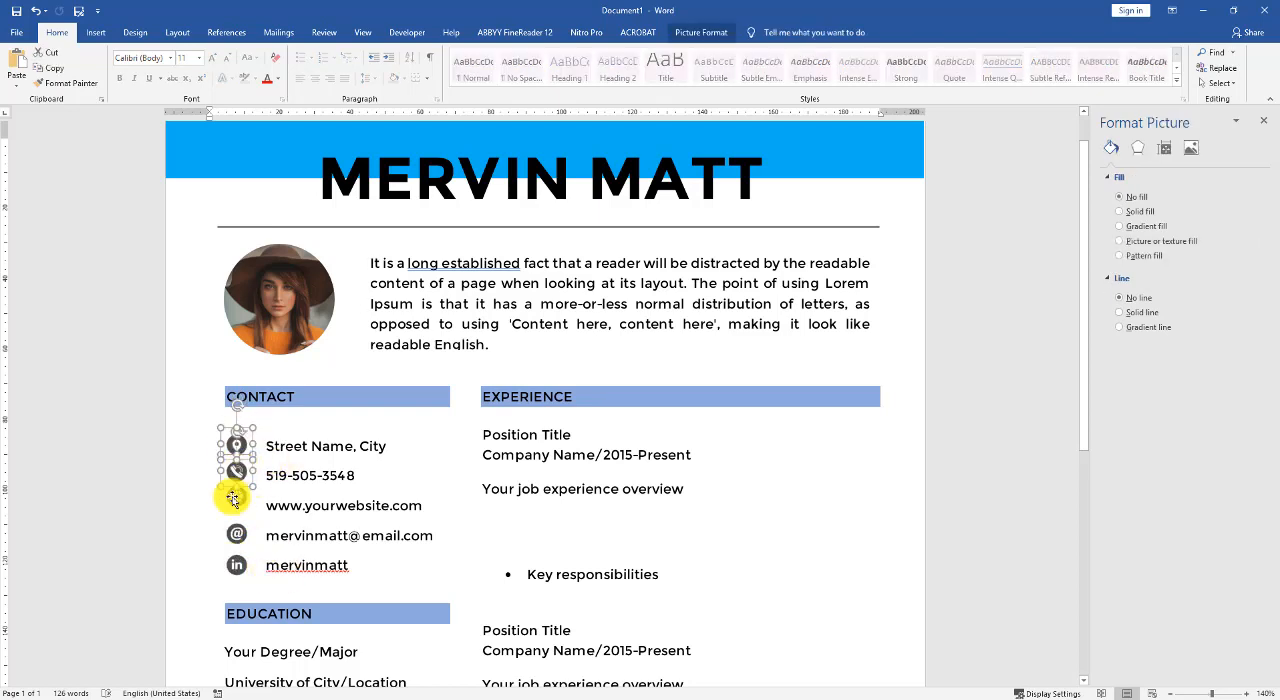
shift+click(237, 533)
shift+click(236, 566)
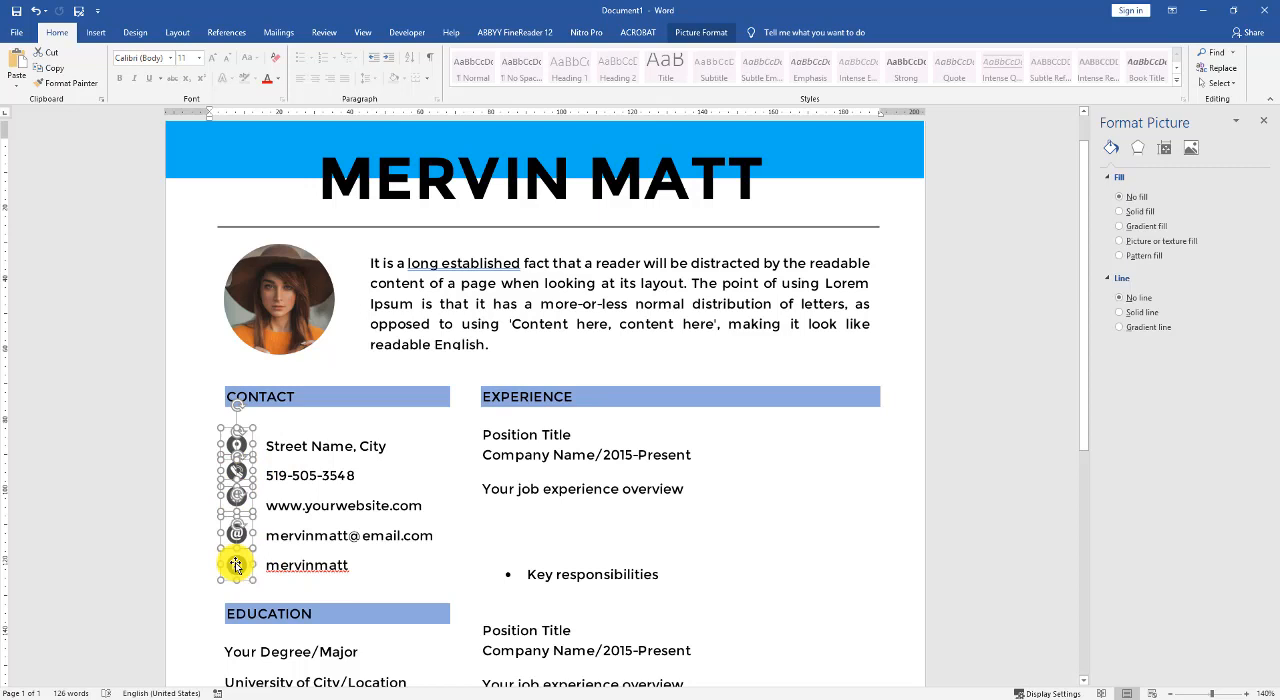
click(692, 33)
click(1039, 70)
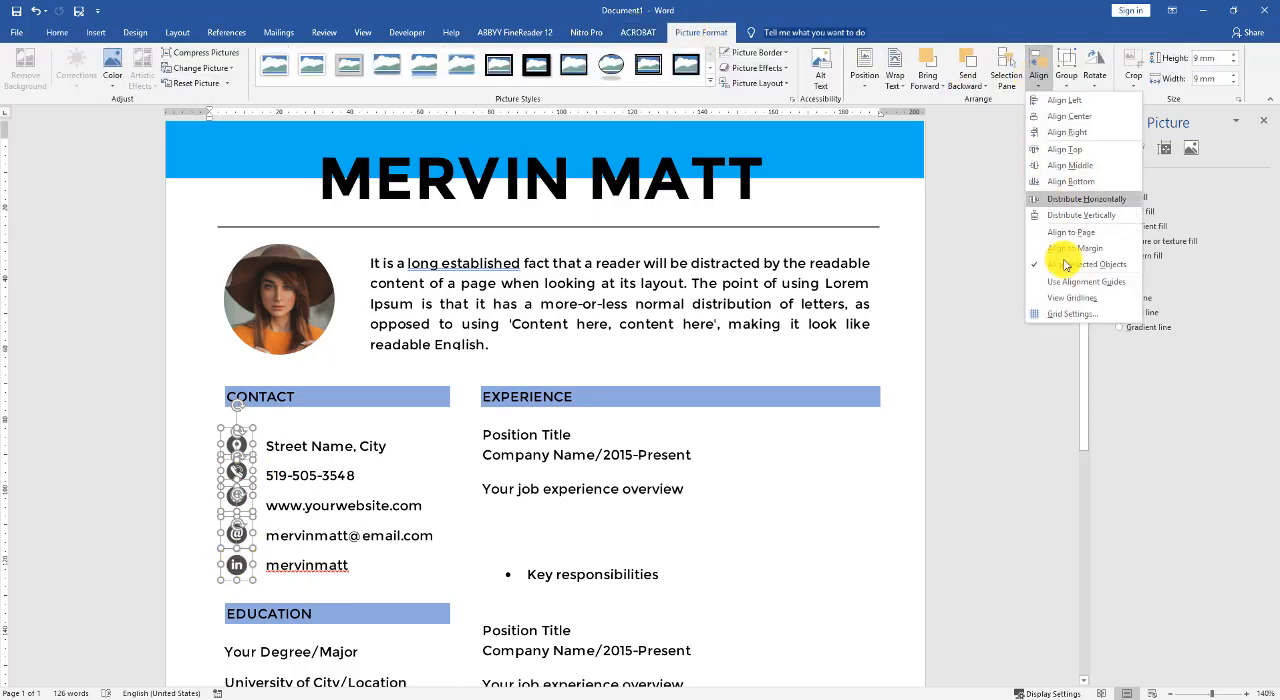
click(1070, 214)
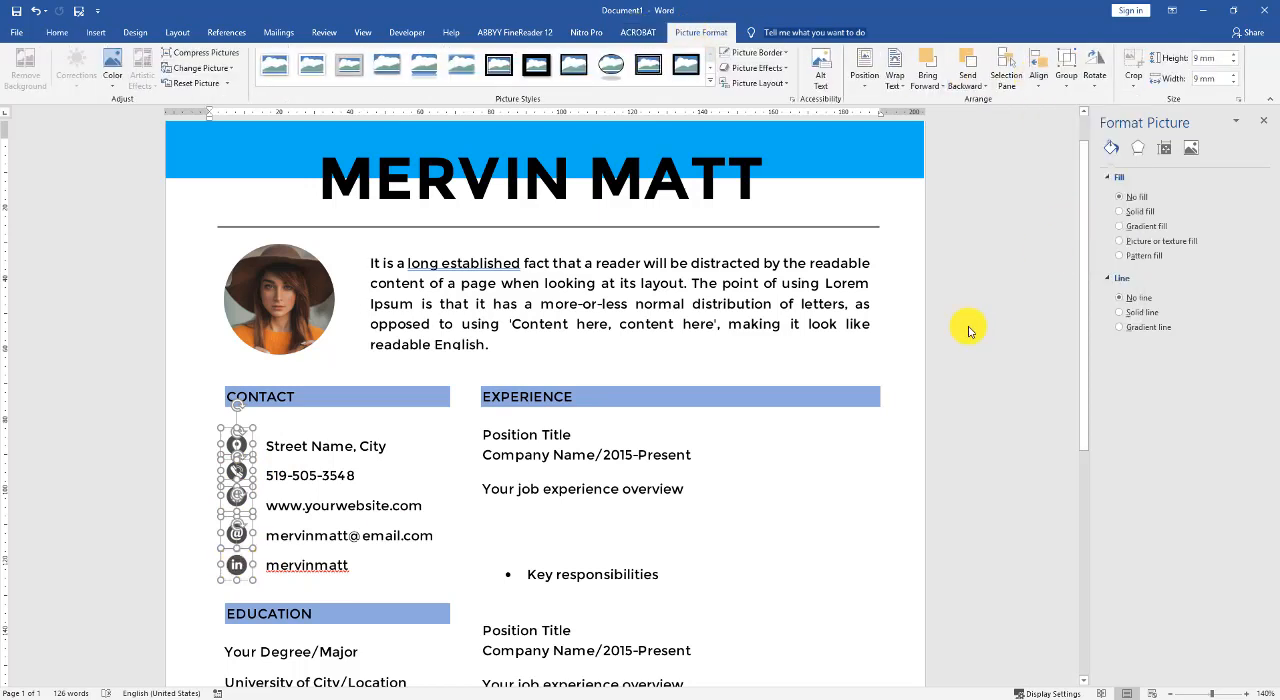
click(795, 487)
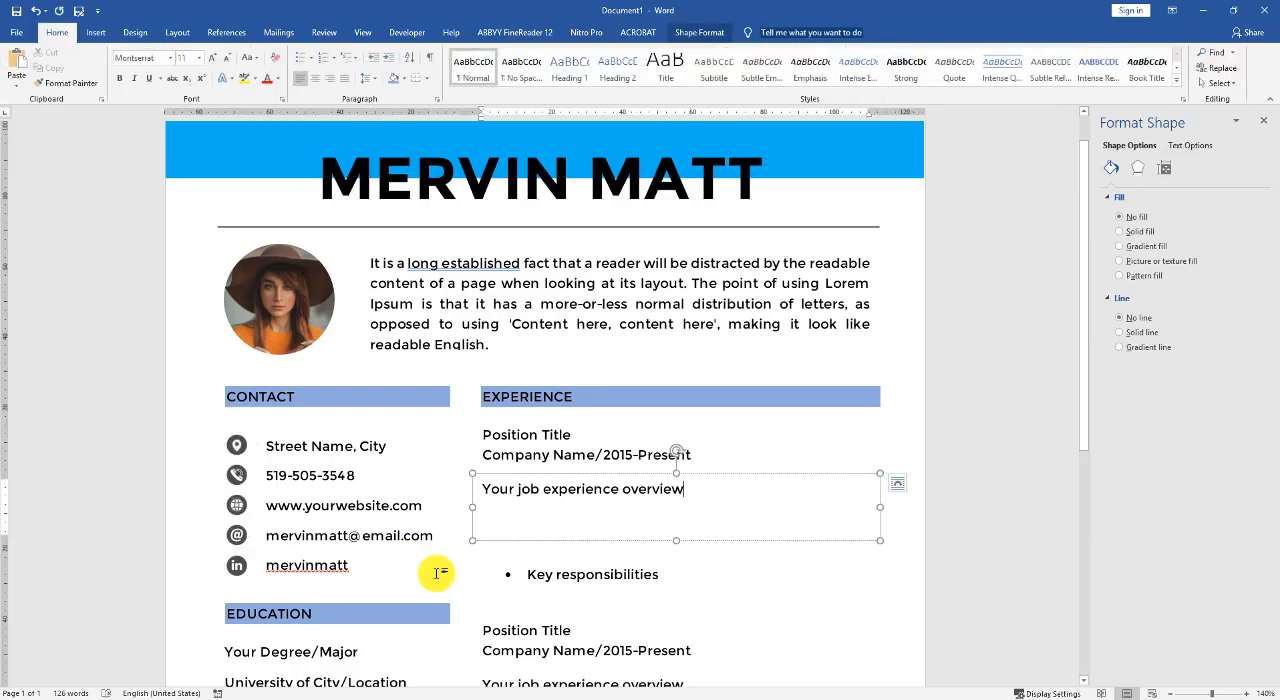
click(470, 576)
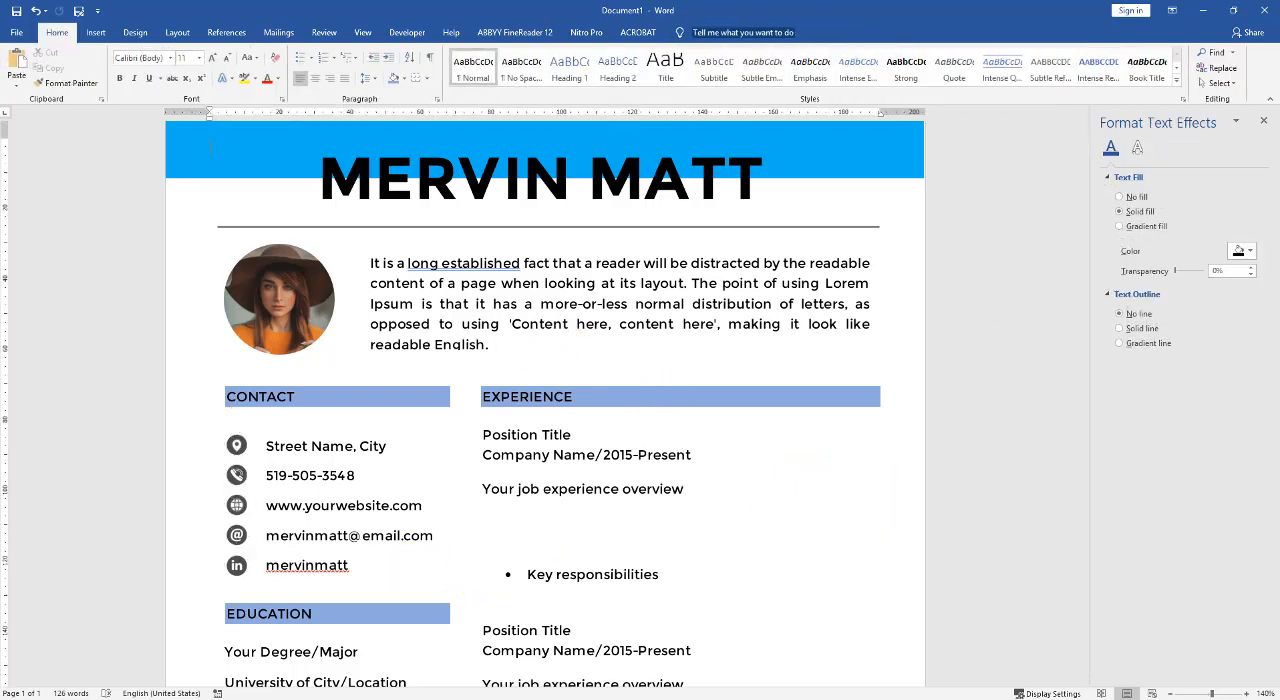
- Replace the first job experience overview with the copied Lorem ipsum paragraph and lengthen its text box to fit four lines
scroll(574, 438, down, 3)
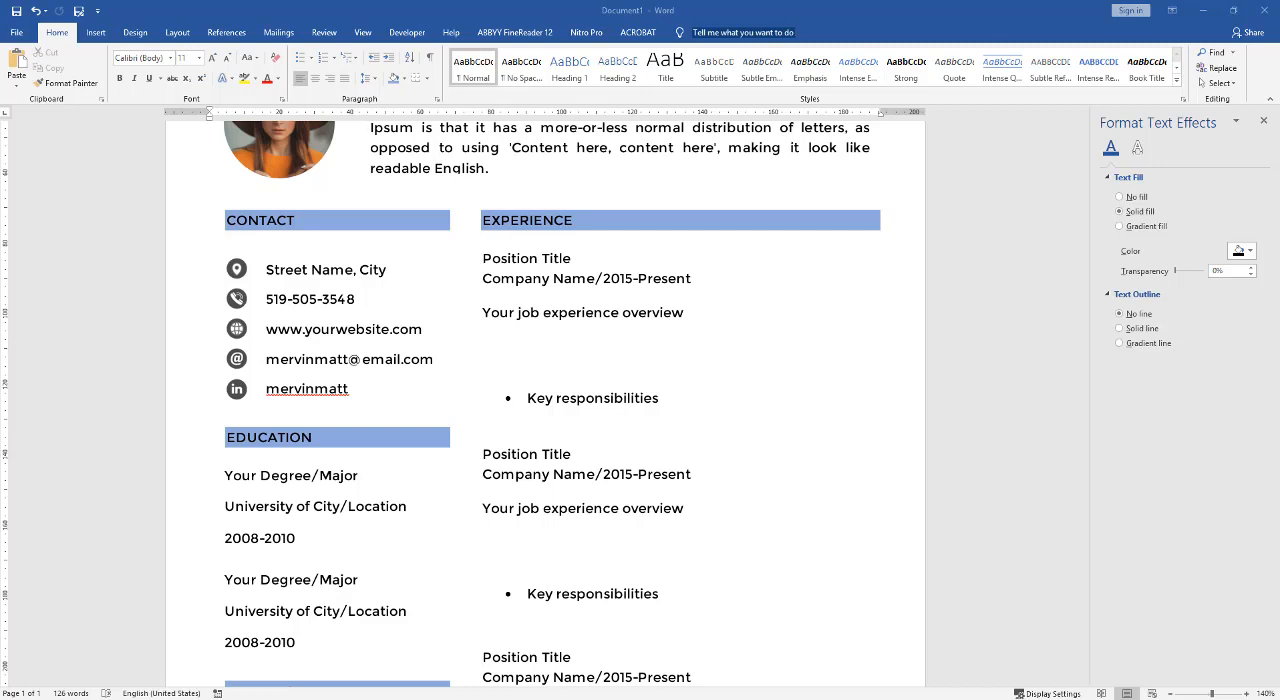
scroll(500, 280, up, 2)
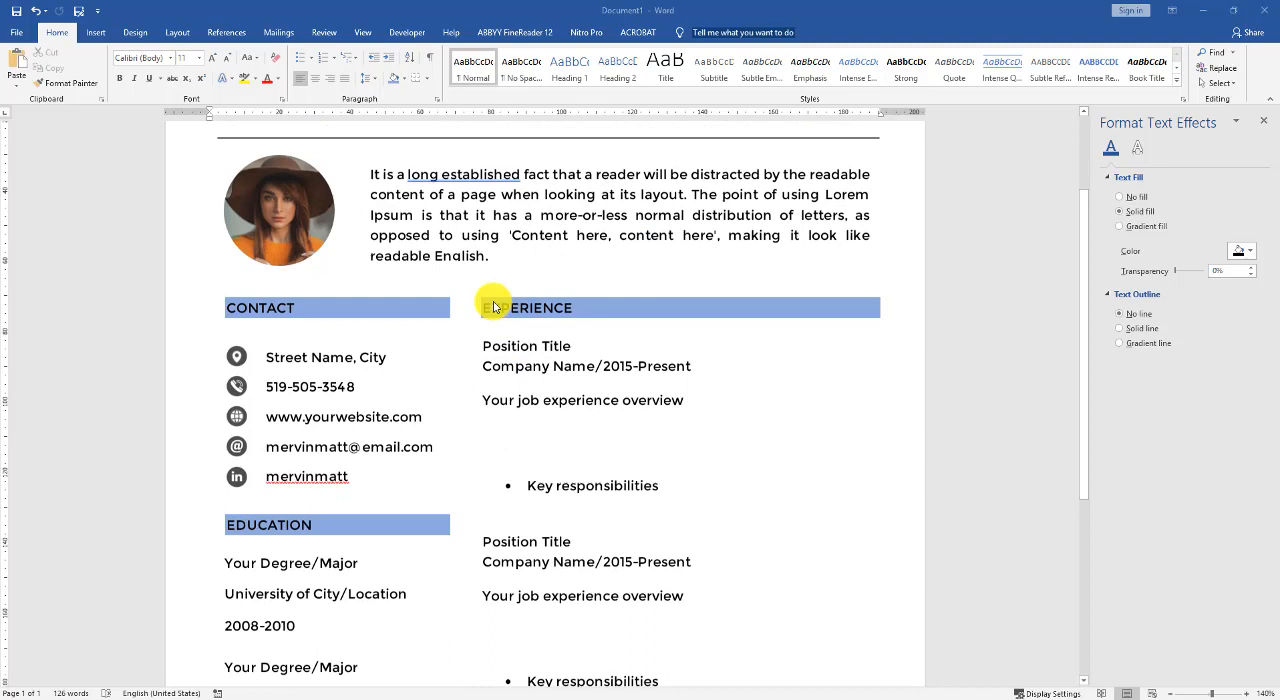
click(538, 368)
click(540, 400)
key(ctrl+a)
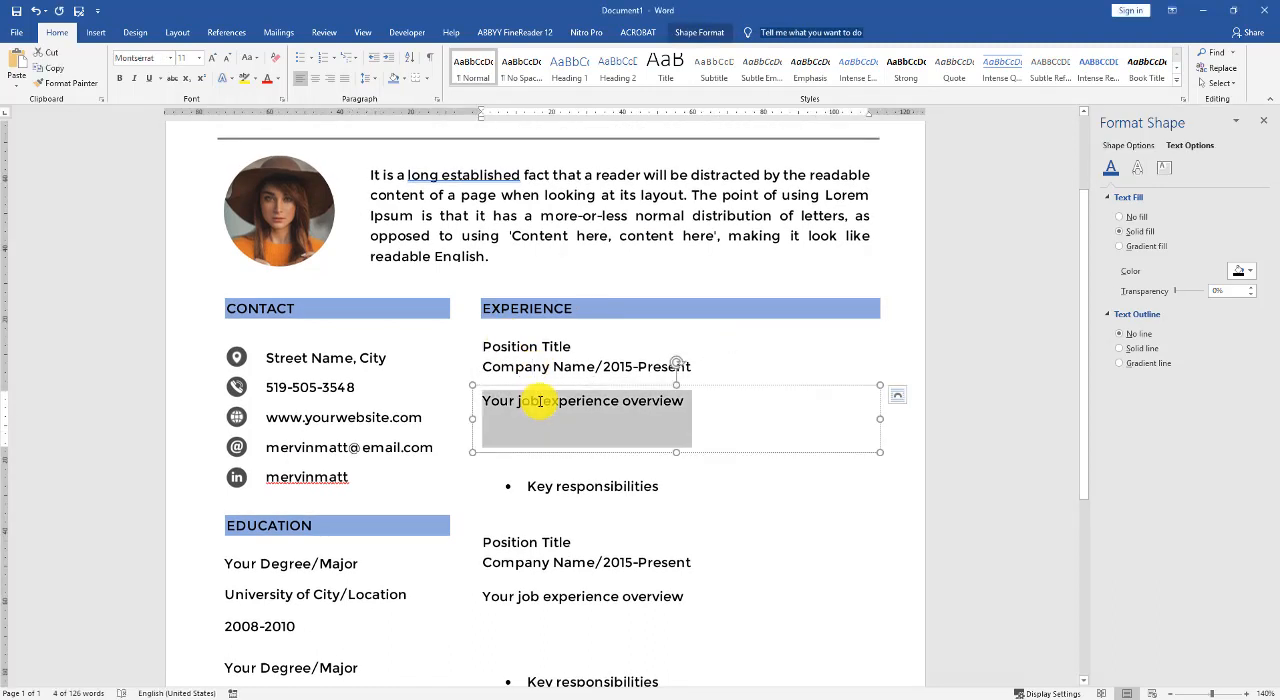
right_click(540, 405)
click(607, 460)
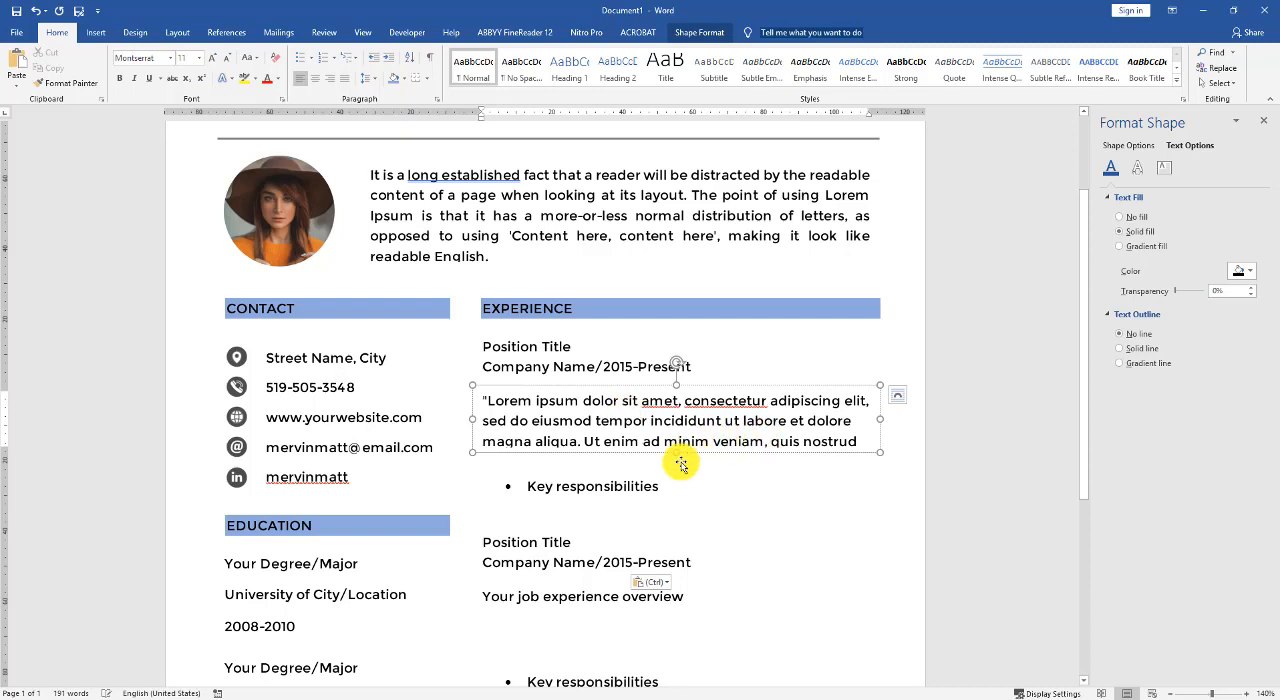
drag(676, 451, 676, 474)
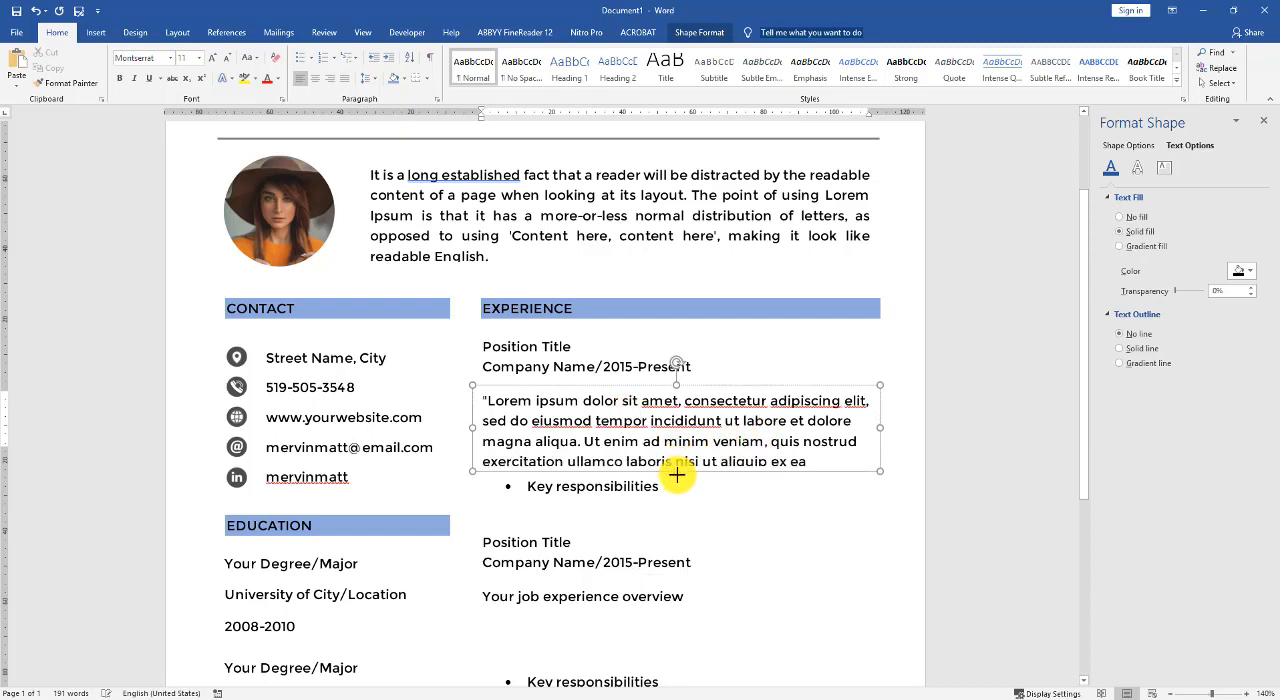
- Make the first position title and company line under EXPERIENCE bold, and widen their text box so the company line fits
click(572, 357)
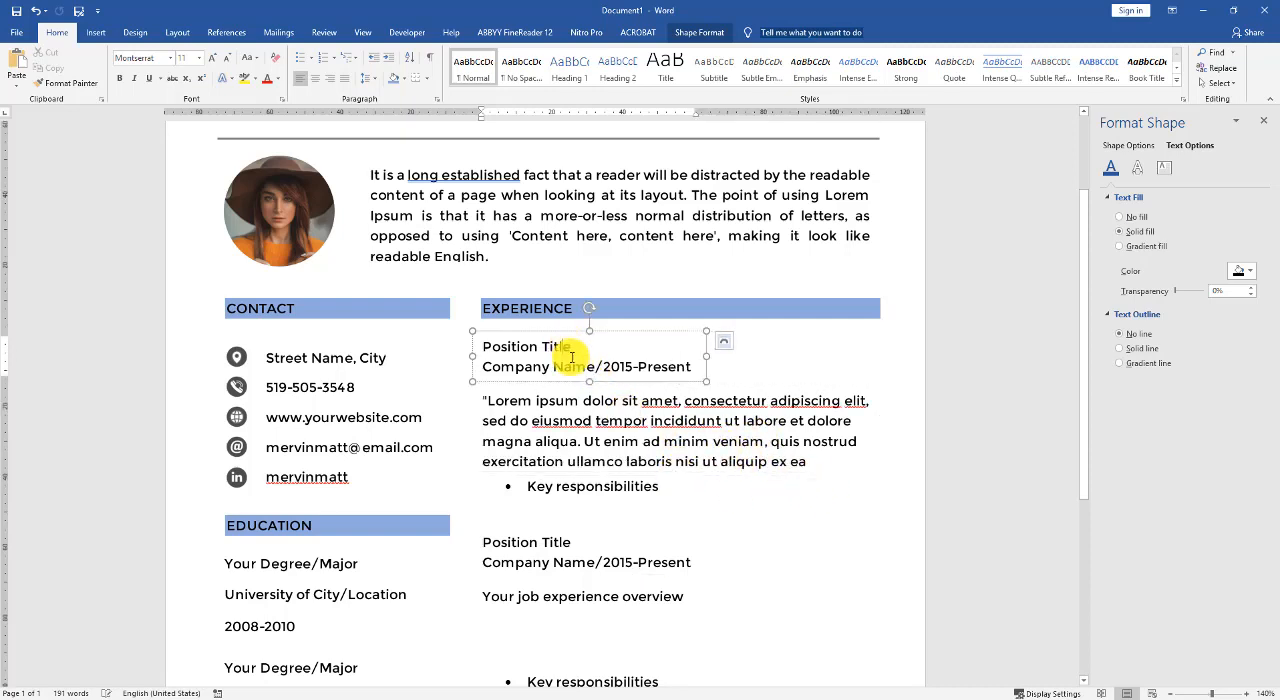
key(ctrl+a)
click(119, 78)
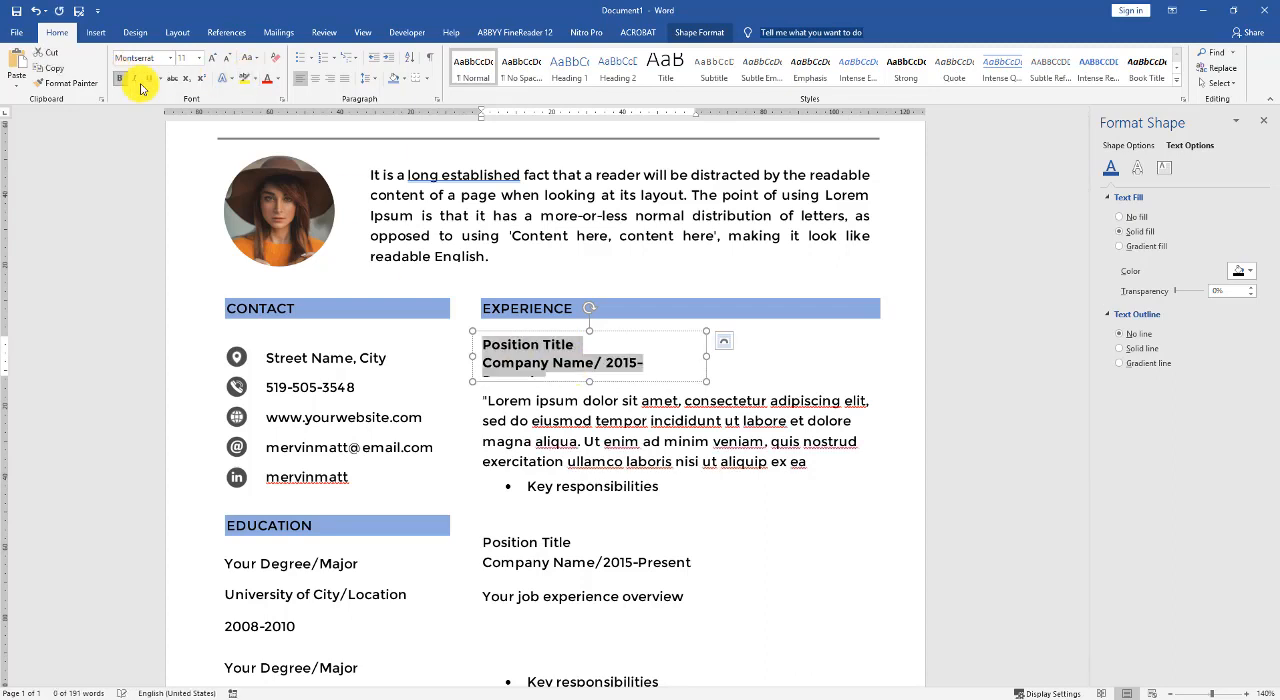
drag(717, 355, 751, 354)
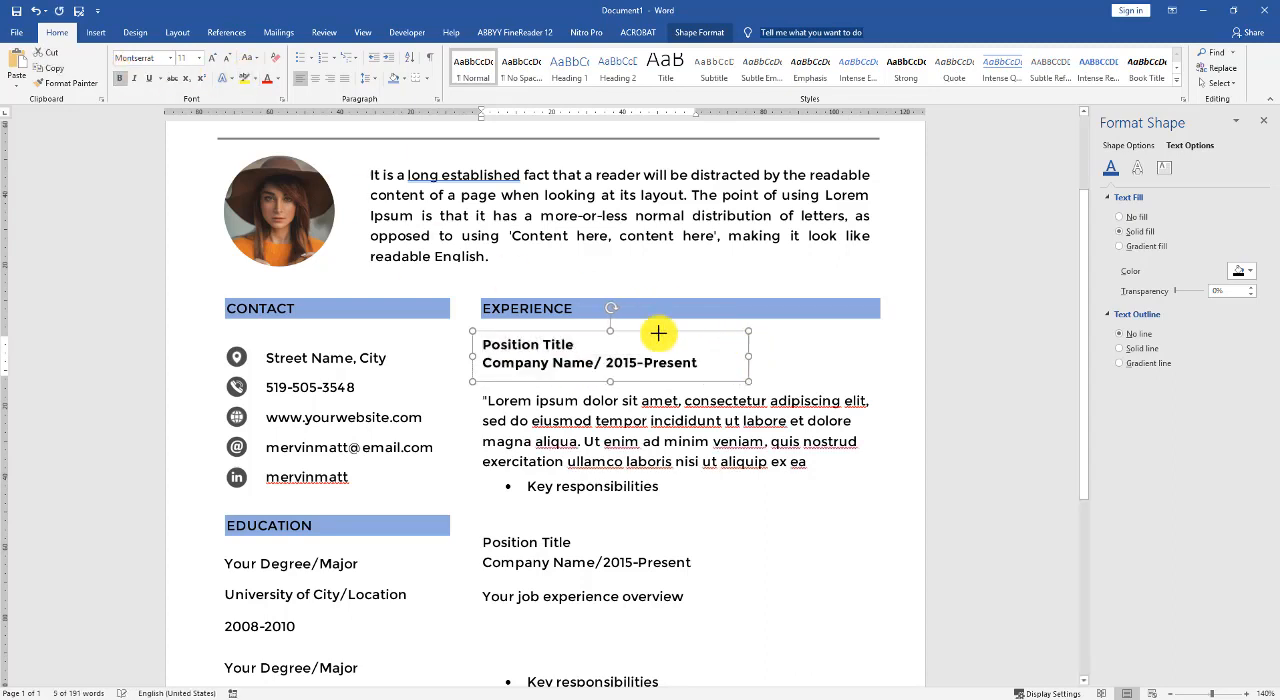
- Make the CONTACT, EXPERIENCE and EDUCATION section headings bold
click(543, 306)
shift+click(290, 318)
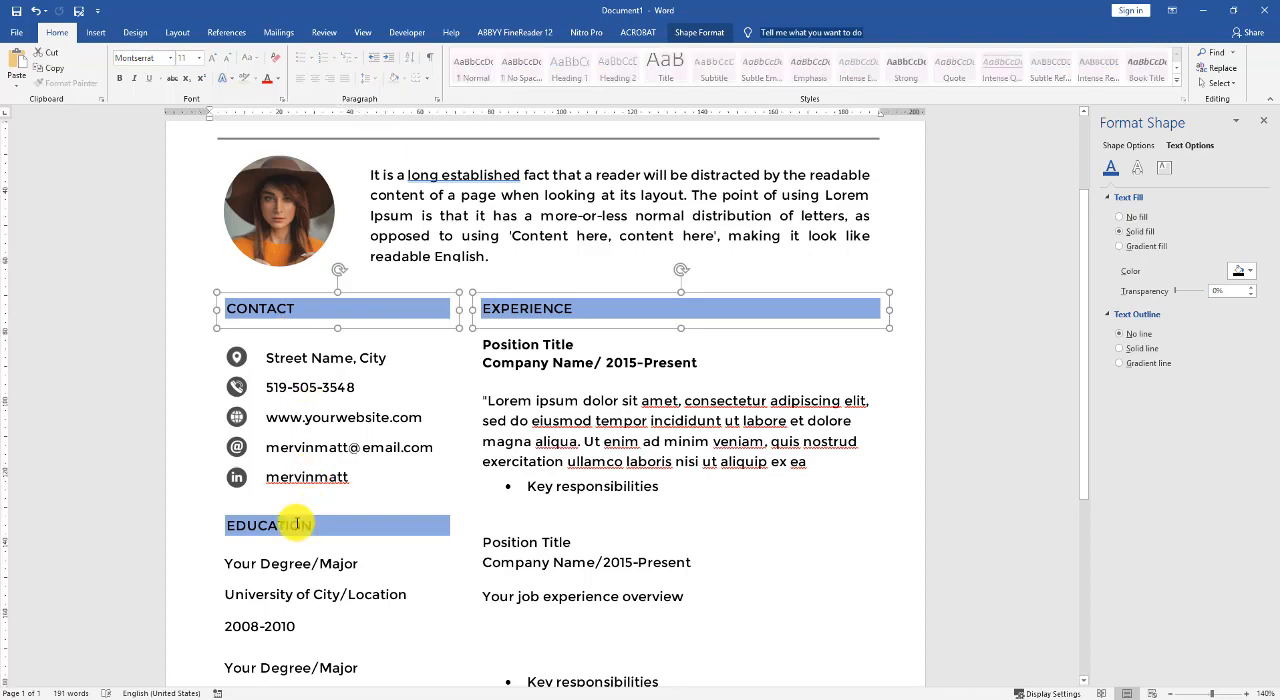
shift+click(294, 525)
click(657, 440)
scroll(908, 437, up, 1)
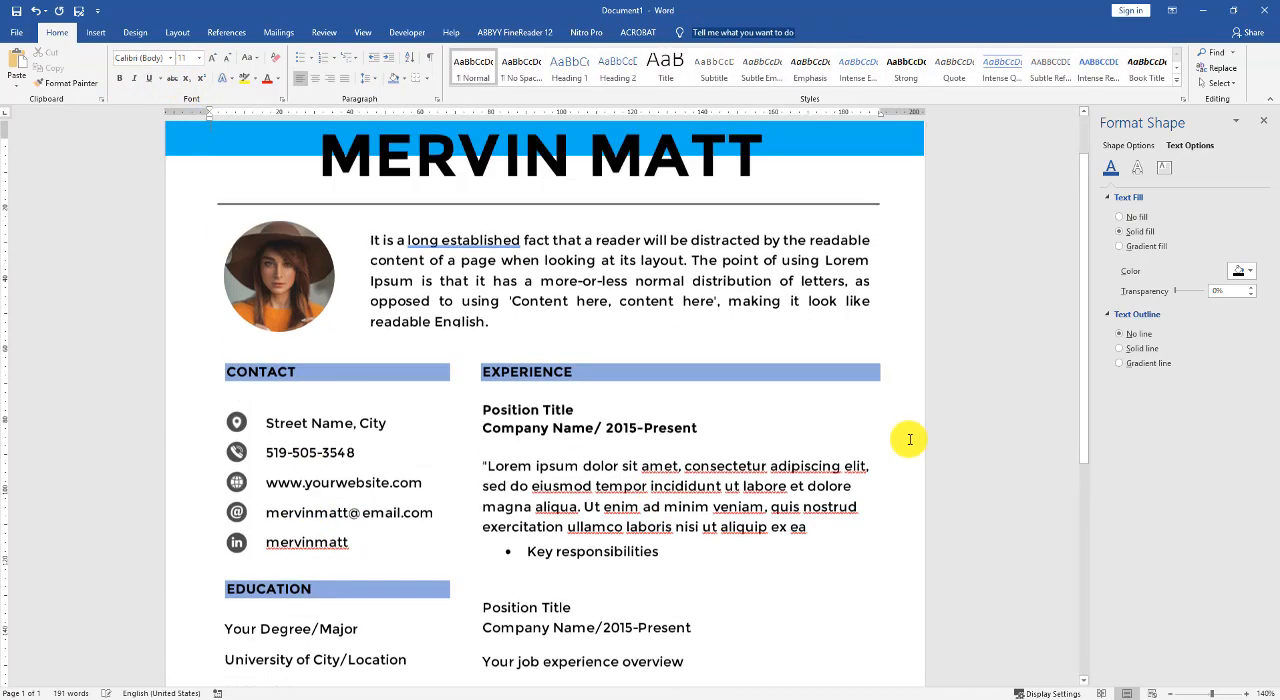
- Make the EXPERTISE section heading bold
scroll(634, 443, down, 4)
click(318, 510)
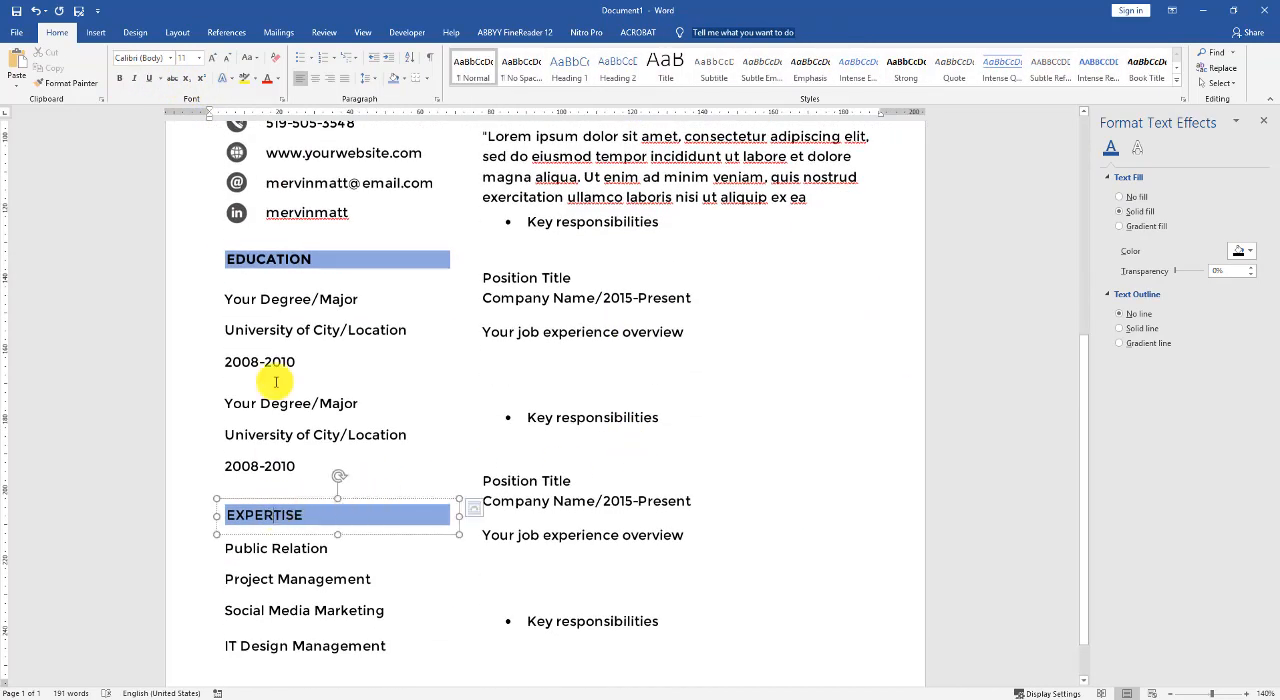
click(119, 78)
click(694, 391)
- Copy the Lorem ipsum paragraph from the first job and paste it over the second job's experience overview
scroll(696, 380, up, 3)
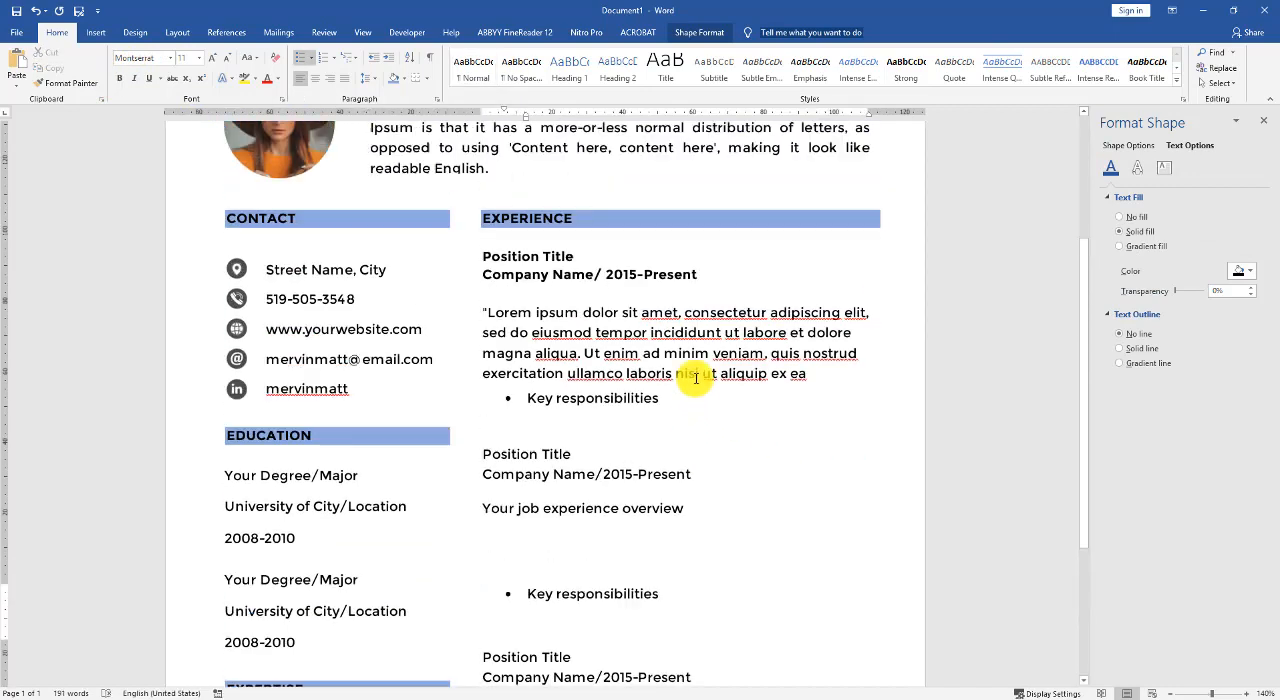
click(699, 366)
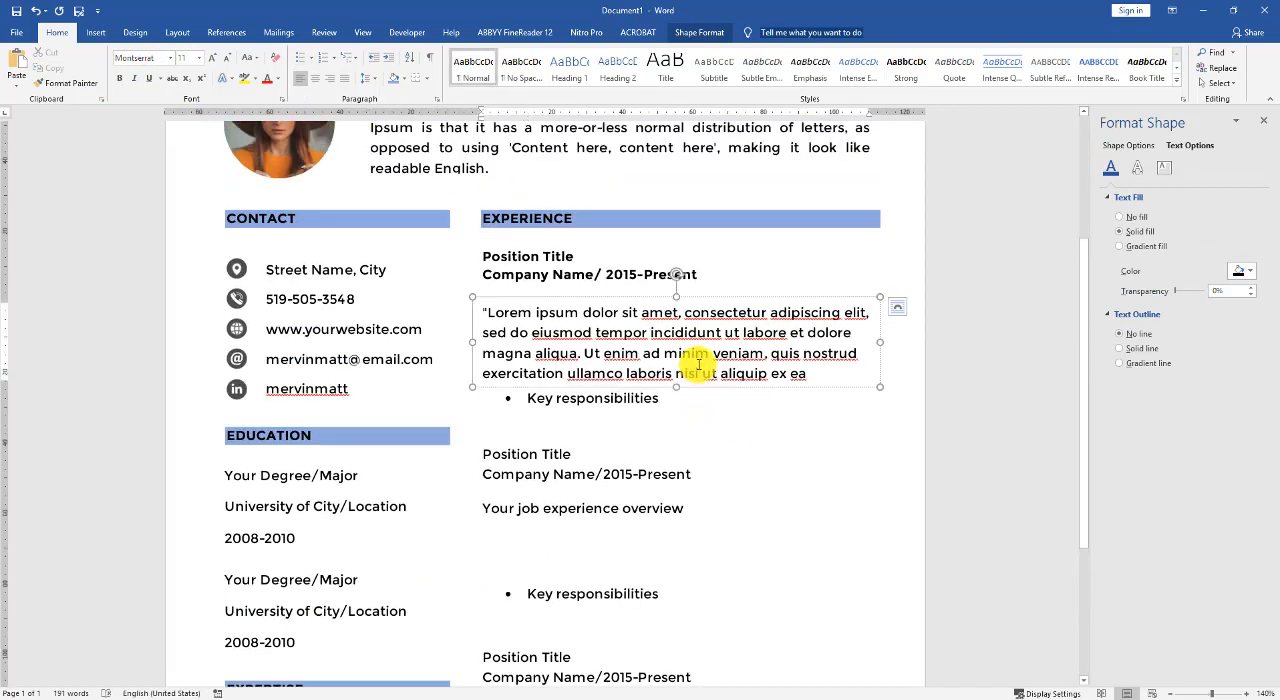
key(ctrl+a)
click(604, 510)
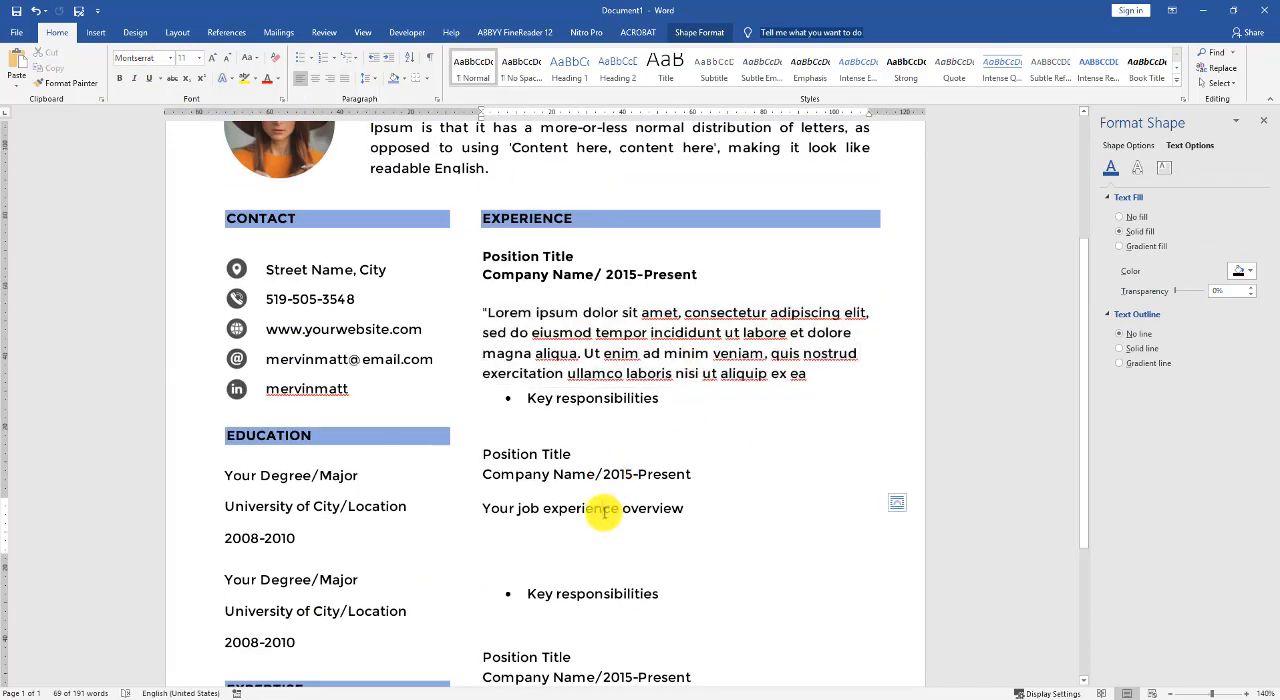
right_click(604, 516)
click(686, 569)
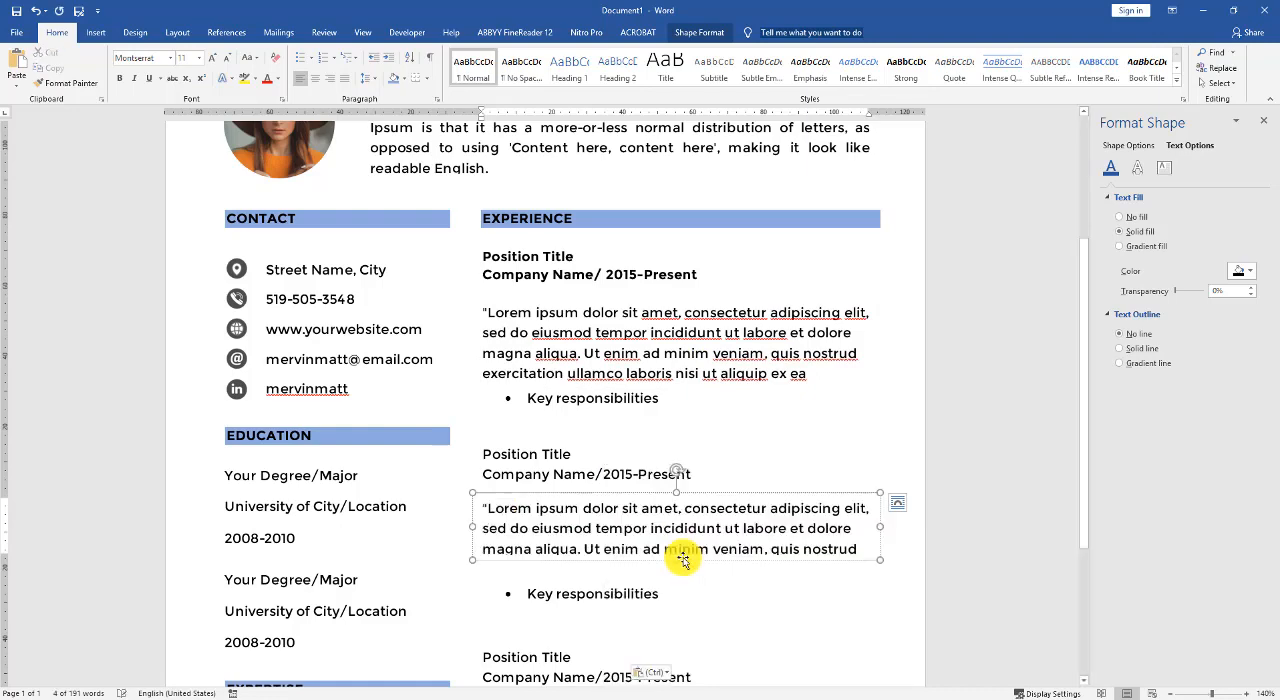
- Paste the copied Lorem ipsum paragraph over the third job's experience overview text
scroll(600, 592, down, 2)
click(586, 624)
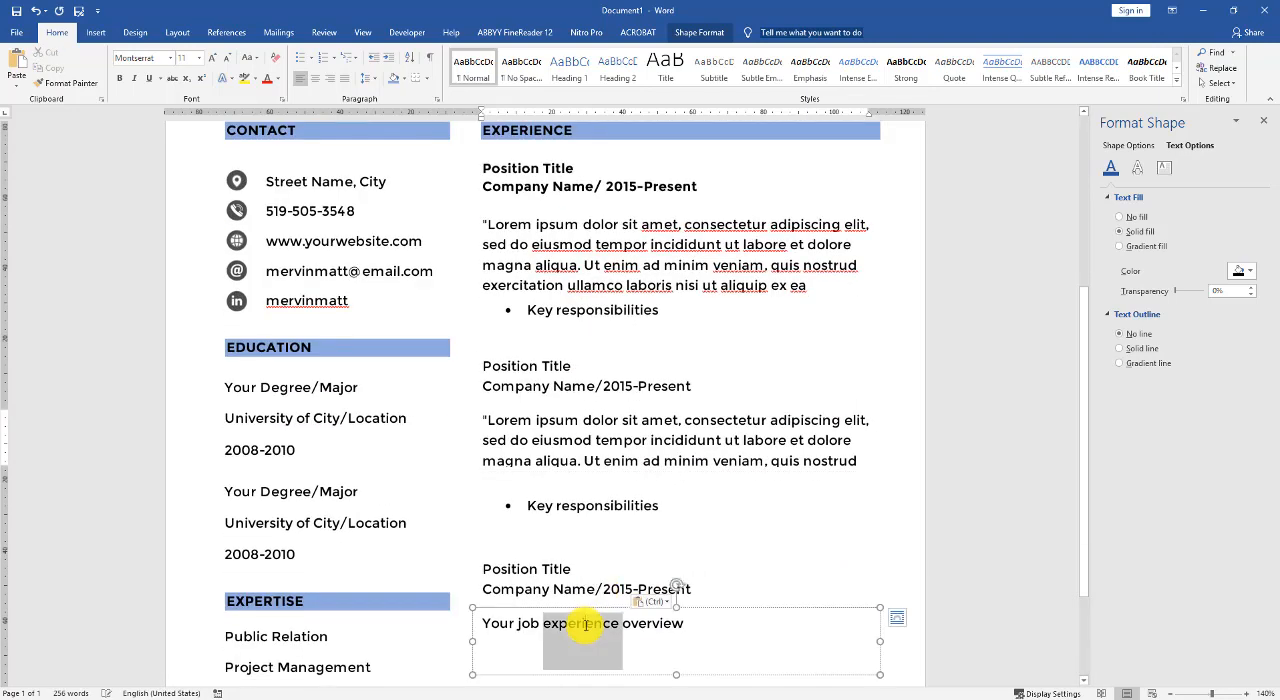
right_click(582, 623)
click(670, 506)
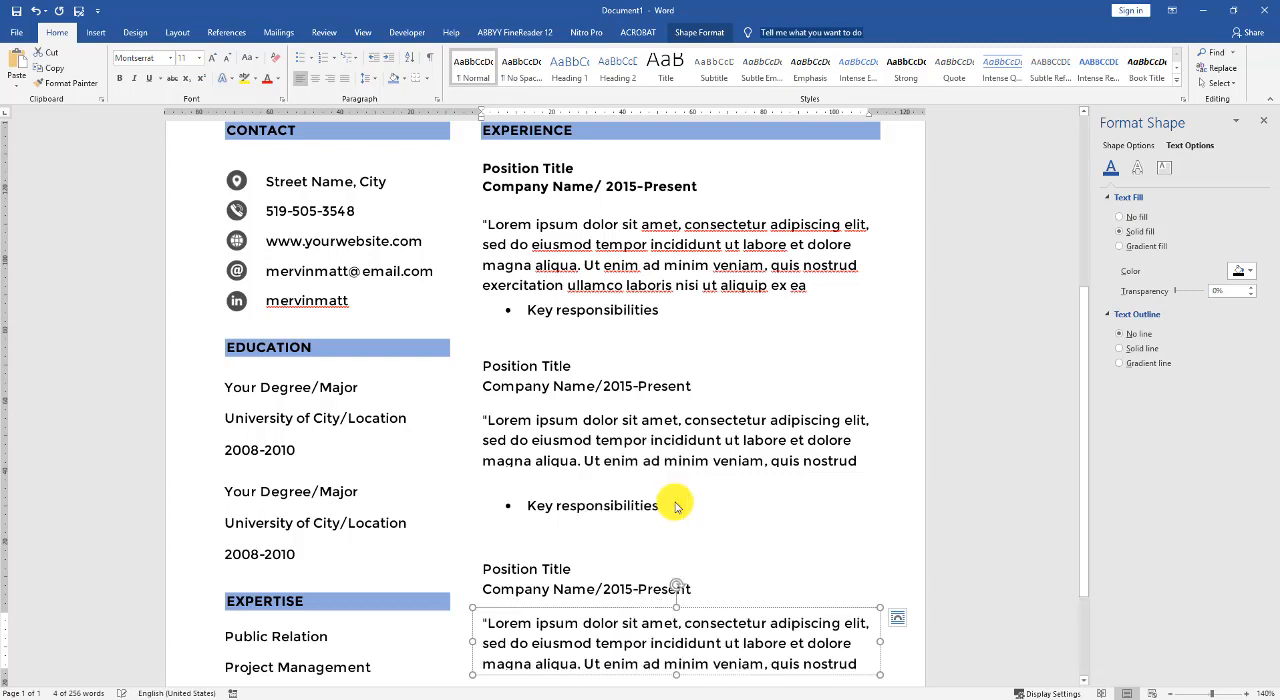
- Make the second and third jobs' position title and company lines bold, and widen both text boxes together so the company lines fit
click(564, 365)
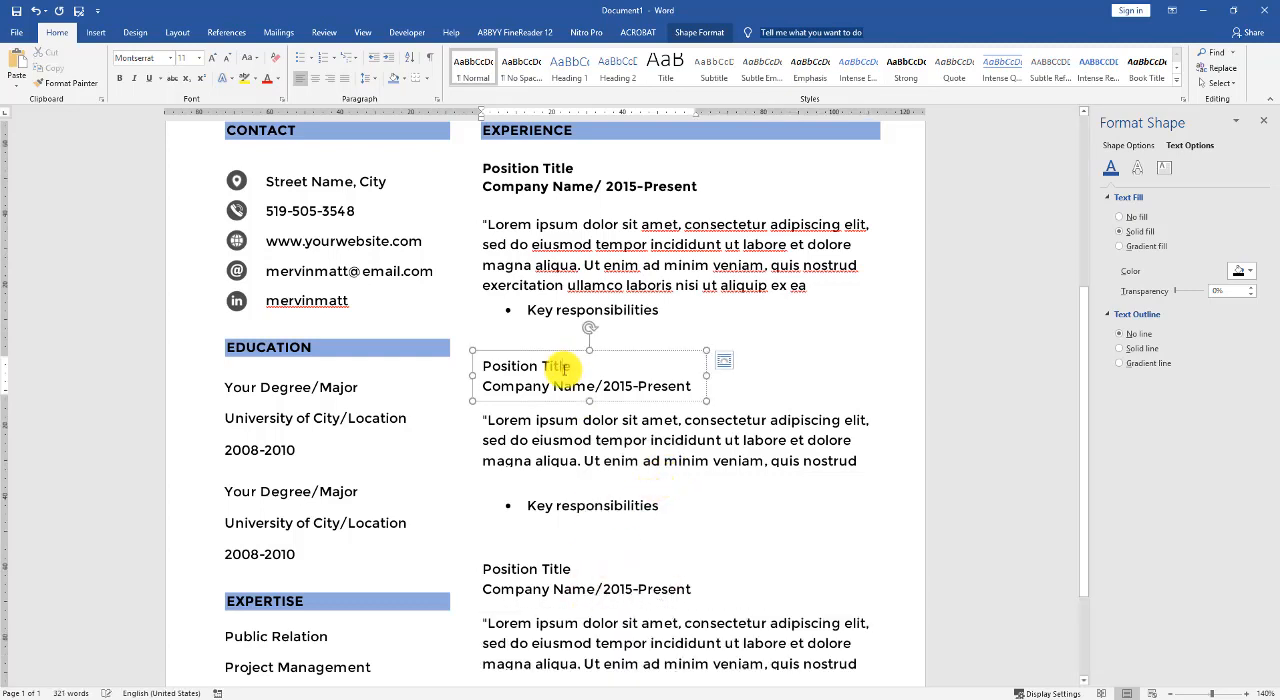
shift+click(583, 569)
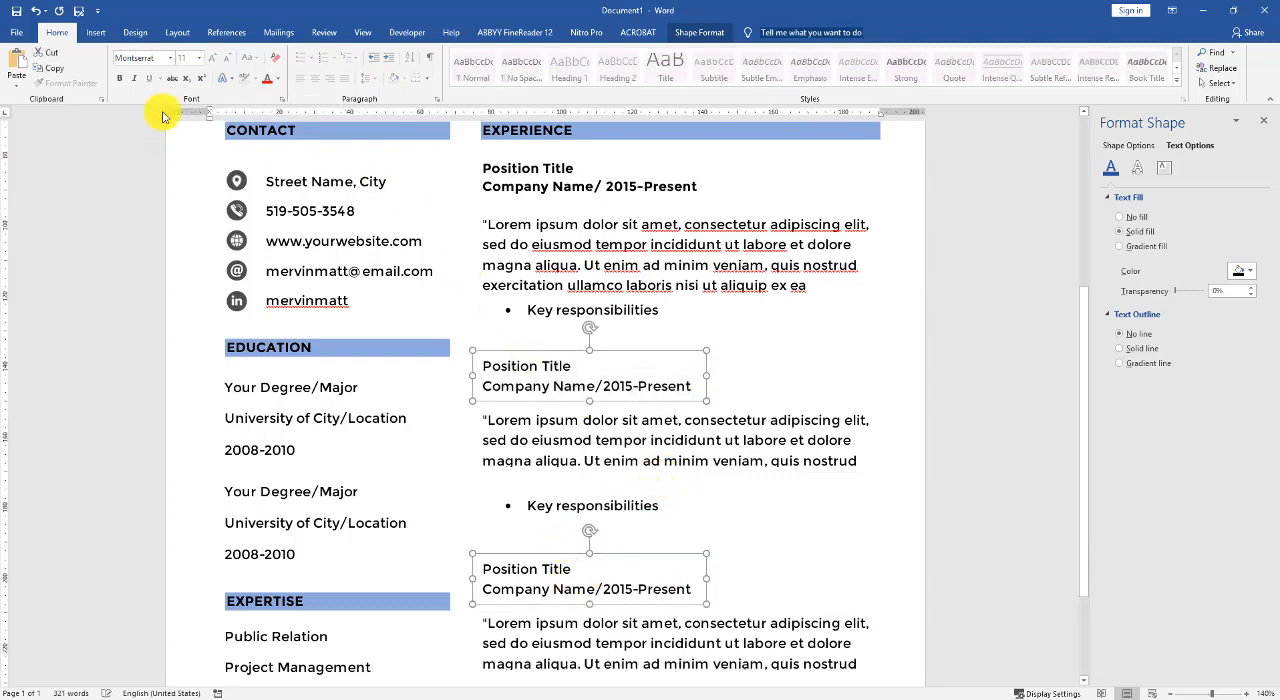
click(119, 78)
drag(729, 381, 752, 382)
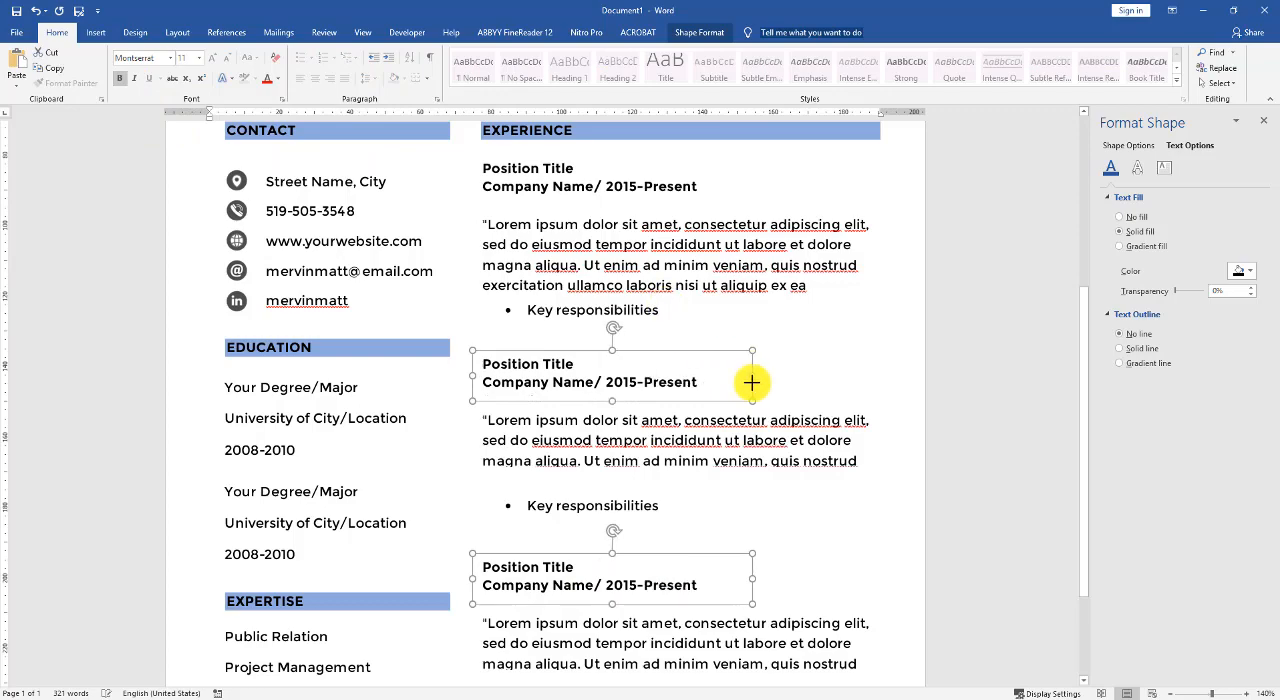
click(816, 399)
- Add a new bullet point after Key responsibilities under the third job
scroll(825, 440, up, 3)
scroll(877, 461, down, 4)
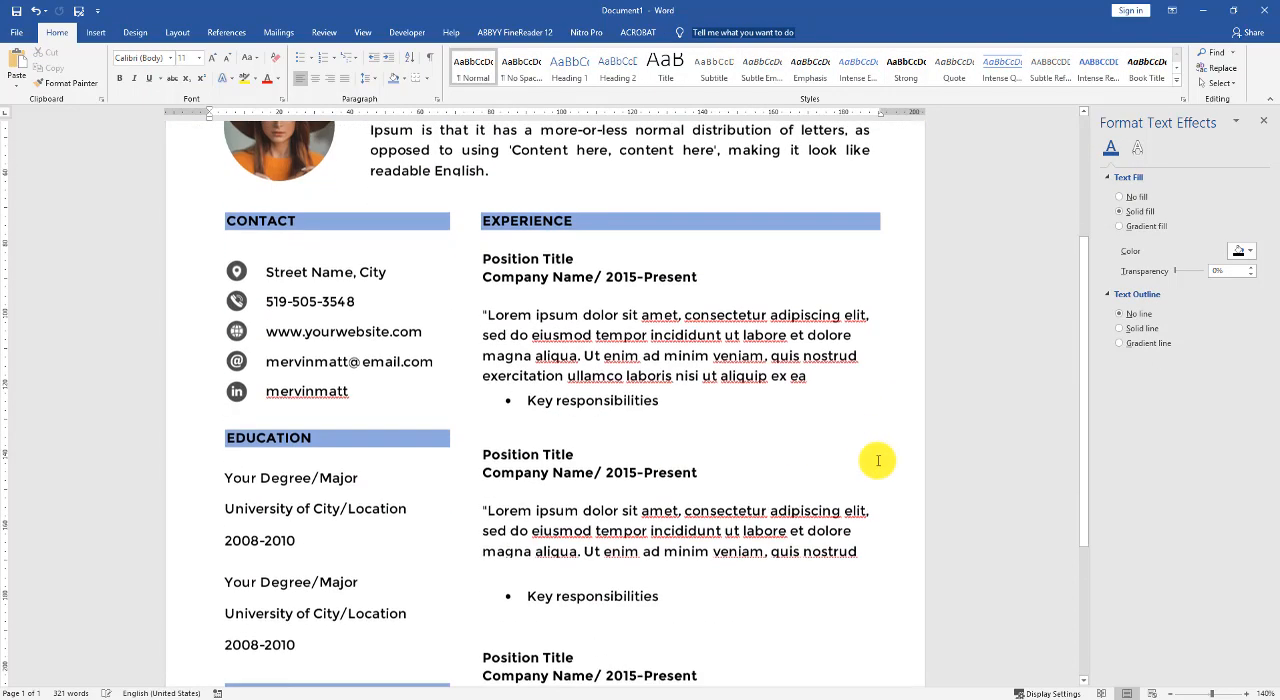
scroll(640, 568, down, 1)
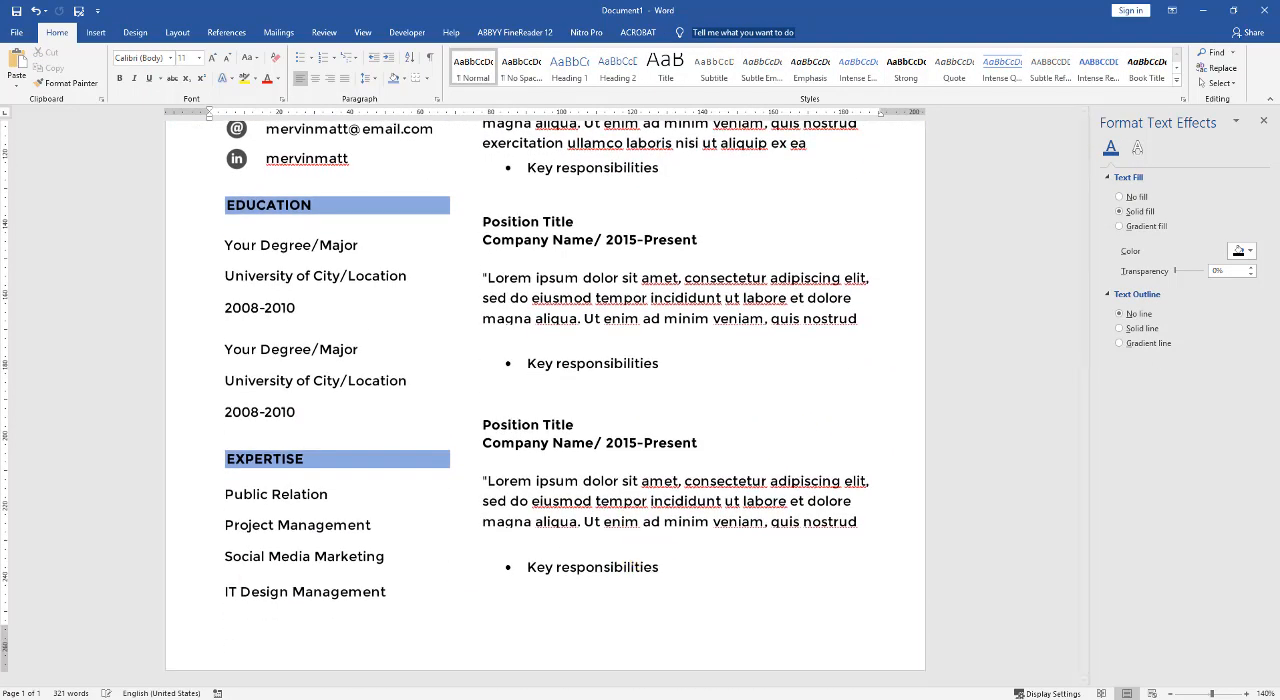
click(626, 570)
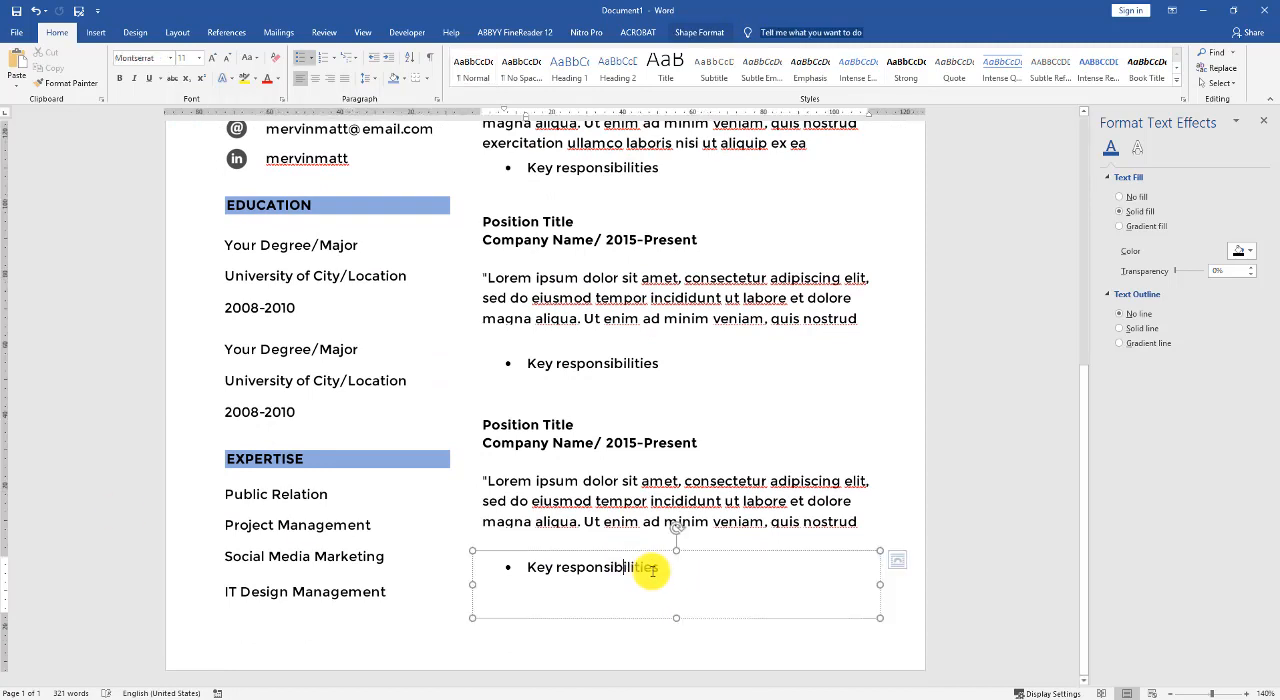
key(Return)
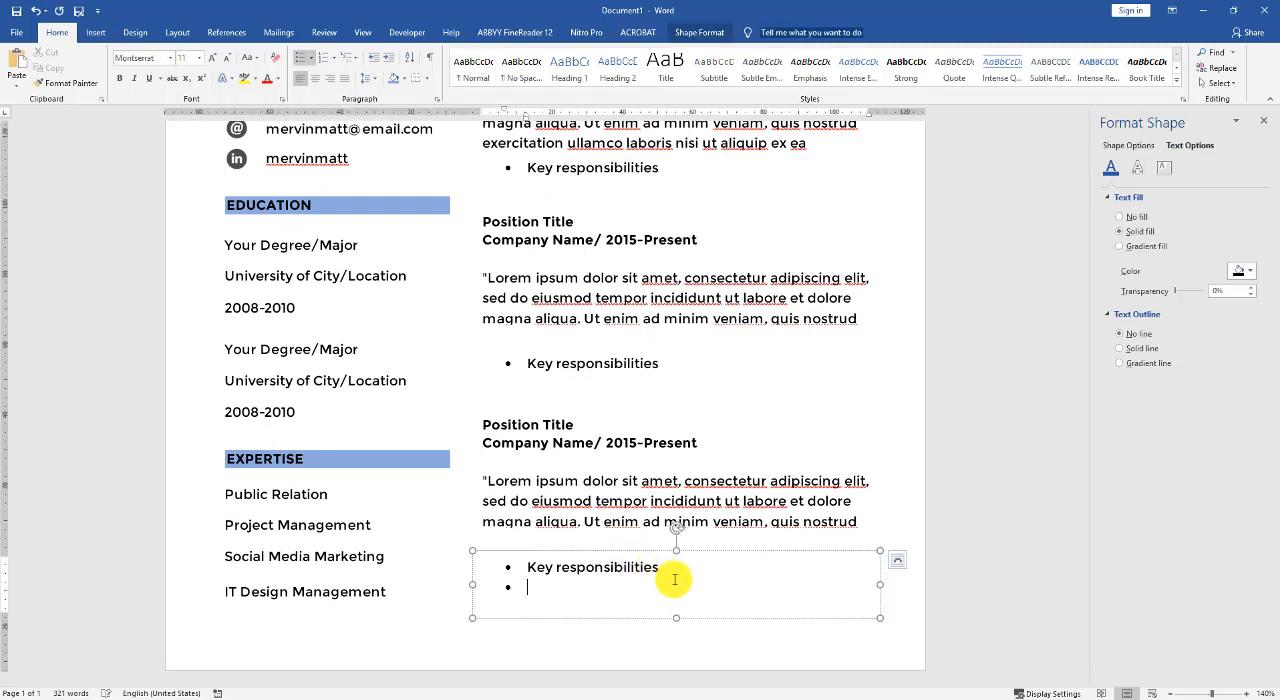
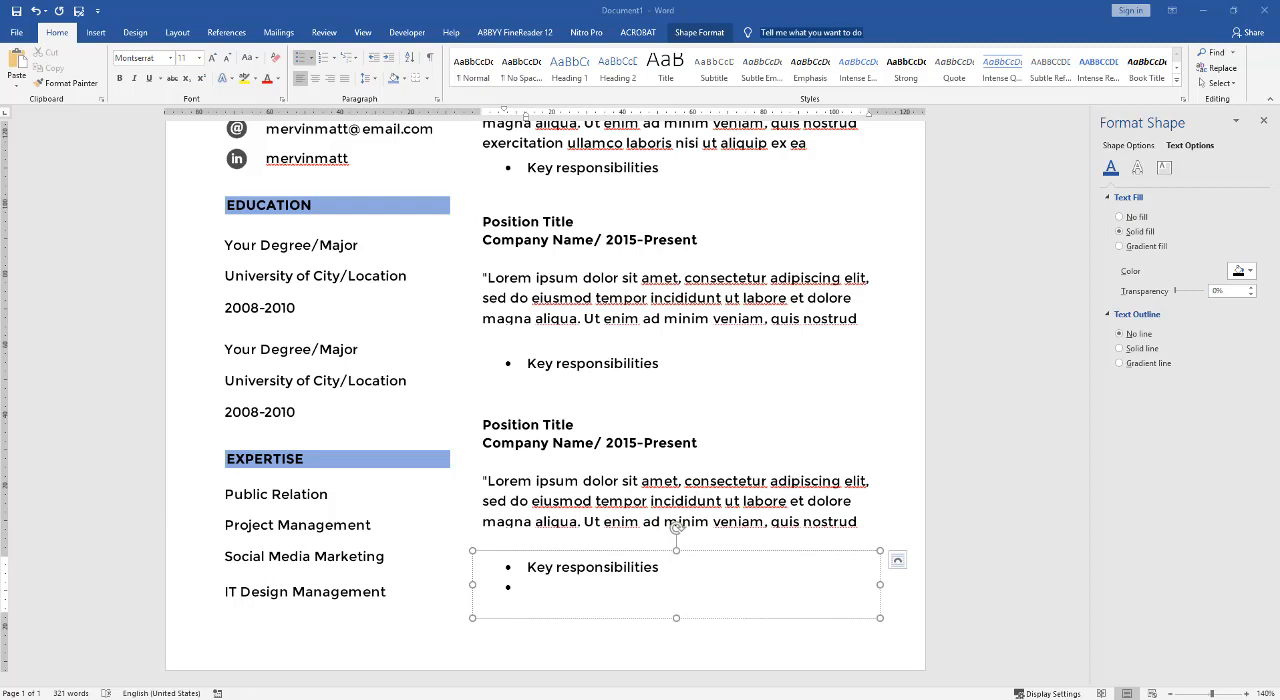
- Paste "Et harum quidem rerum facilis est et expedita distinctio." as plain text into the third job's empty bullet and a new bullet under the second job
right_click(541, 591)
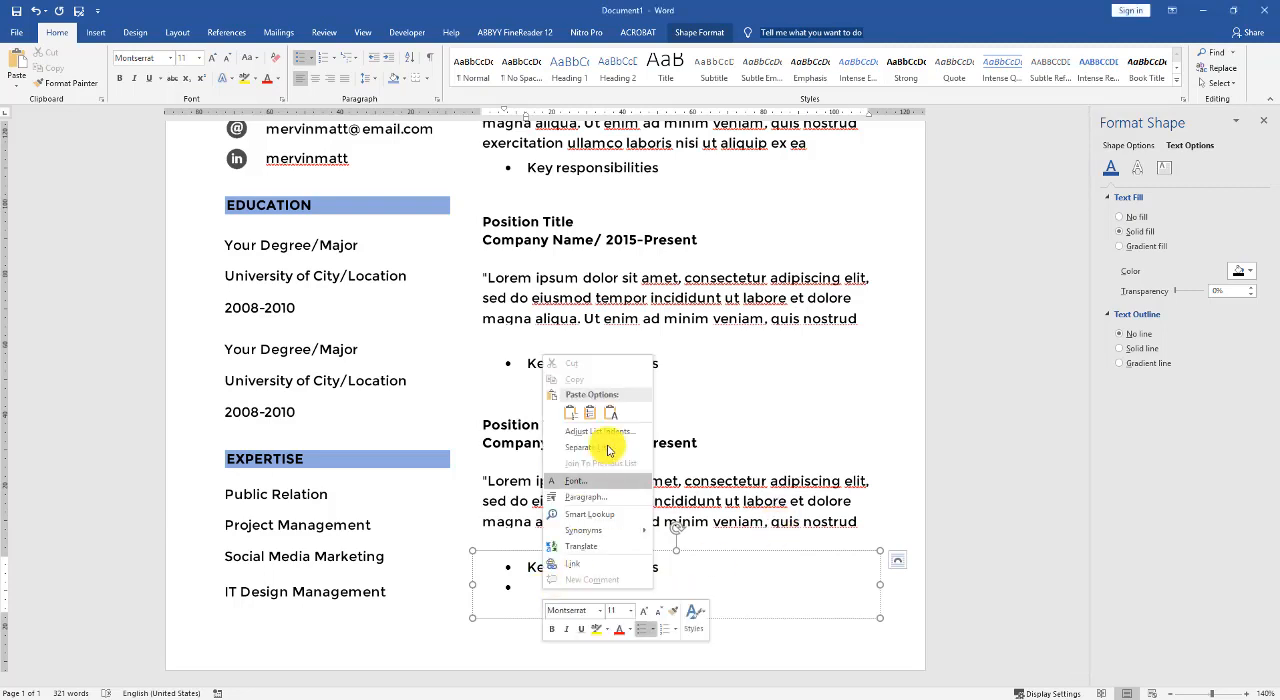
click(610, 413)
click(593, 389)
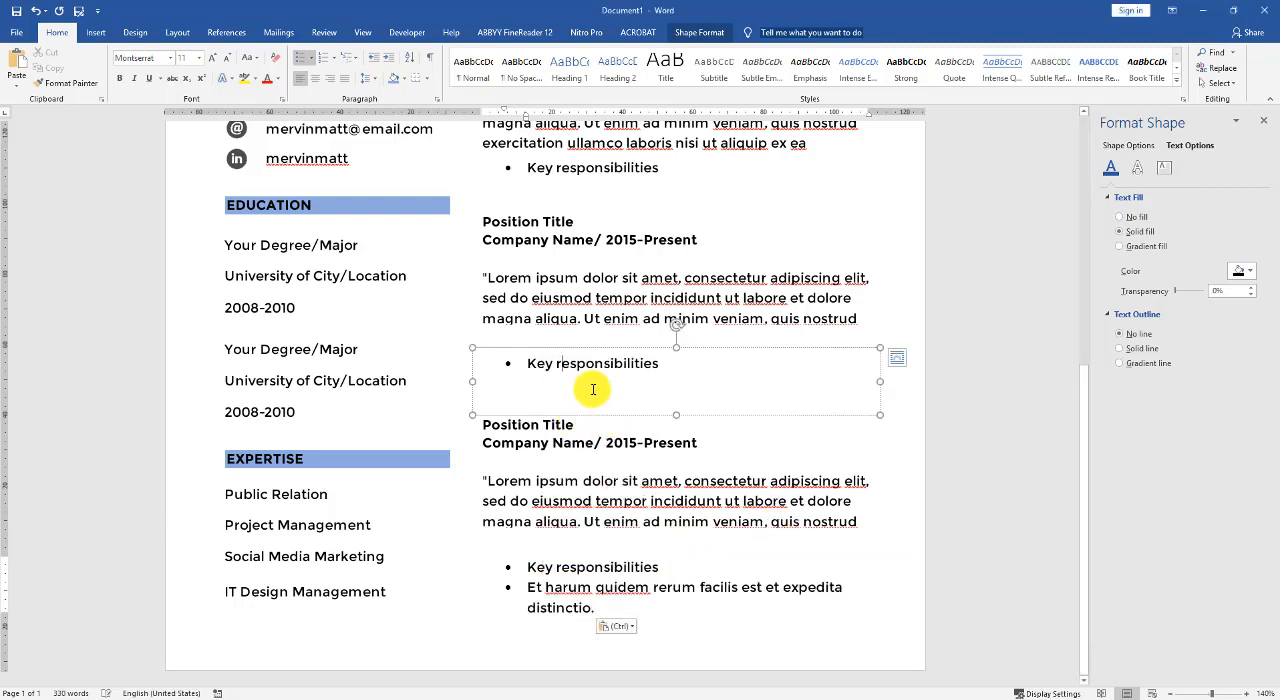
click(662, 363)
key(Return)
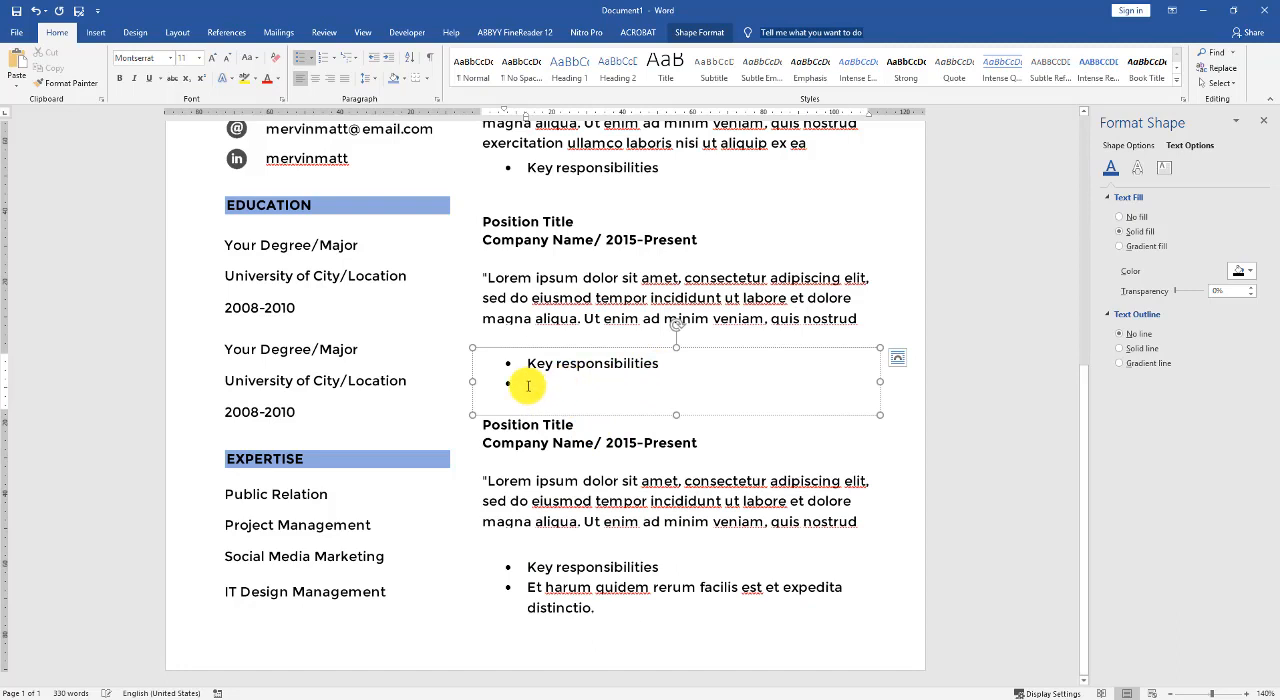
right_click(528, 386)
click(599, 450)
- Add a bullet after Key responsibilities under the first job and paste the copied "Et harum quidem" sentence into it as plain text
click(659, 170)
key(Return)
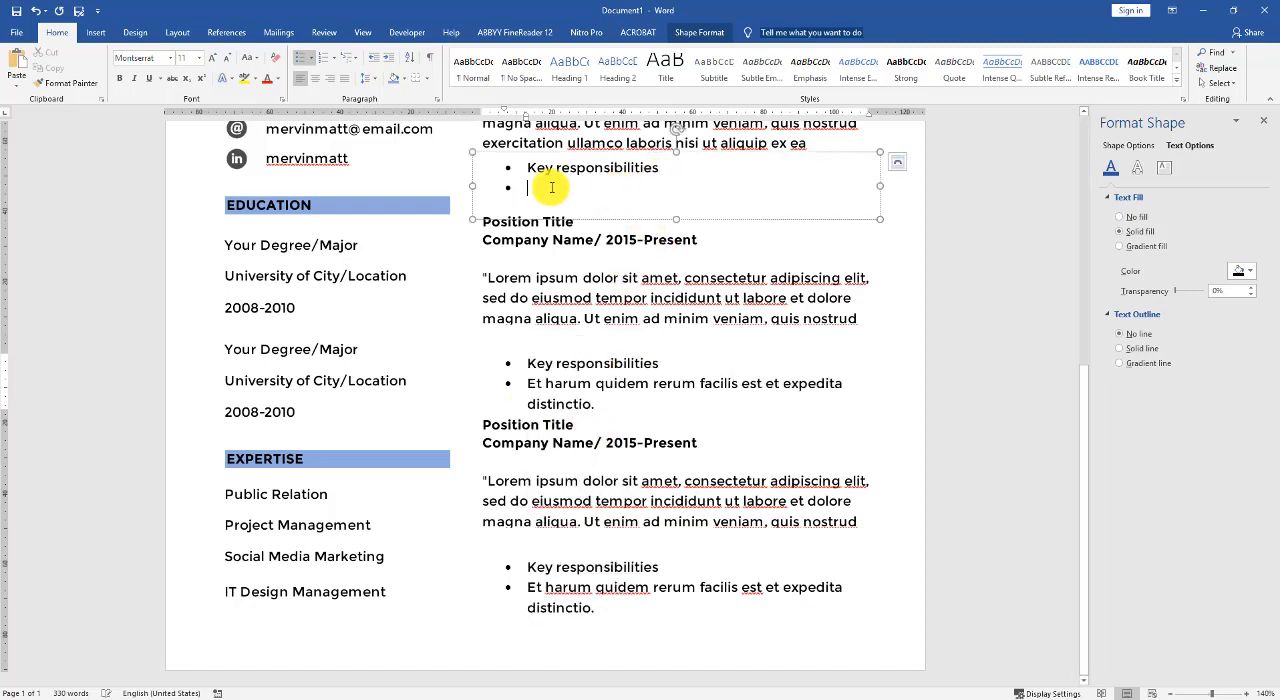
right_click(528, 188)
click(599, 252)
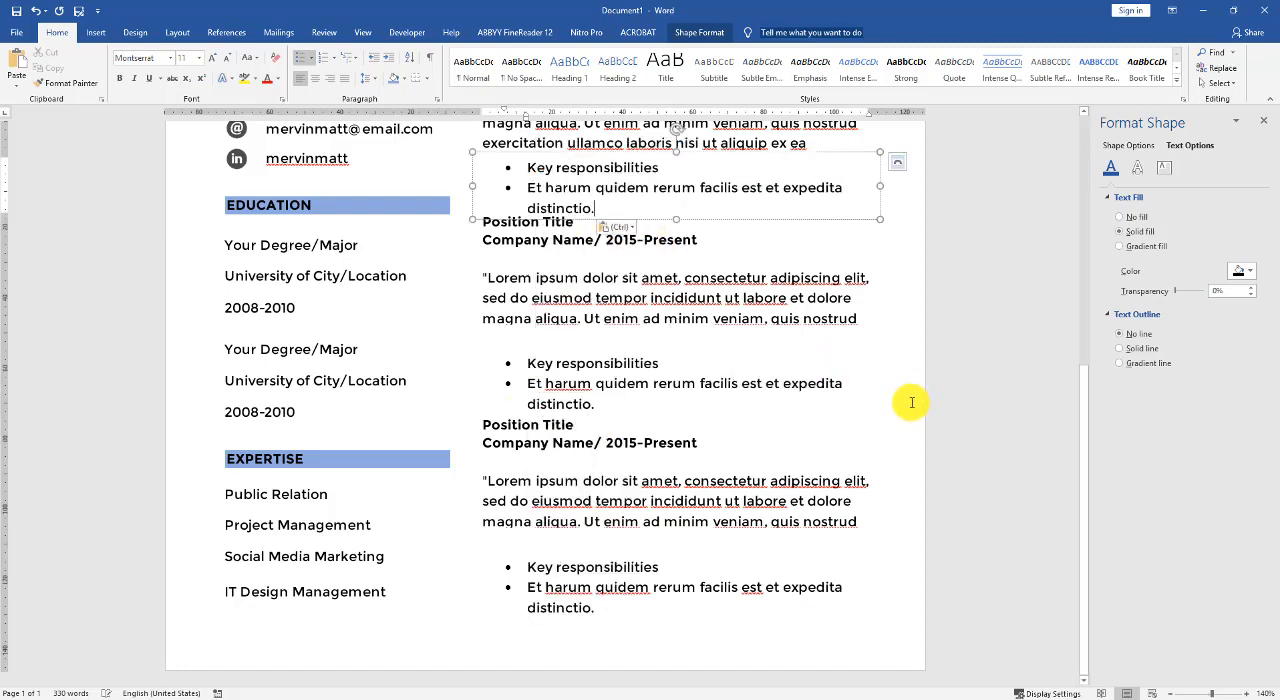
- Move the third job's title box down closer to its paragraph and its responsibilities list up slightly
ctrl+scroll(912, 402, down, 1)
ctrl+scroll(889, 400, down, 1)
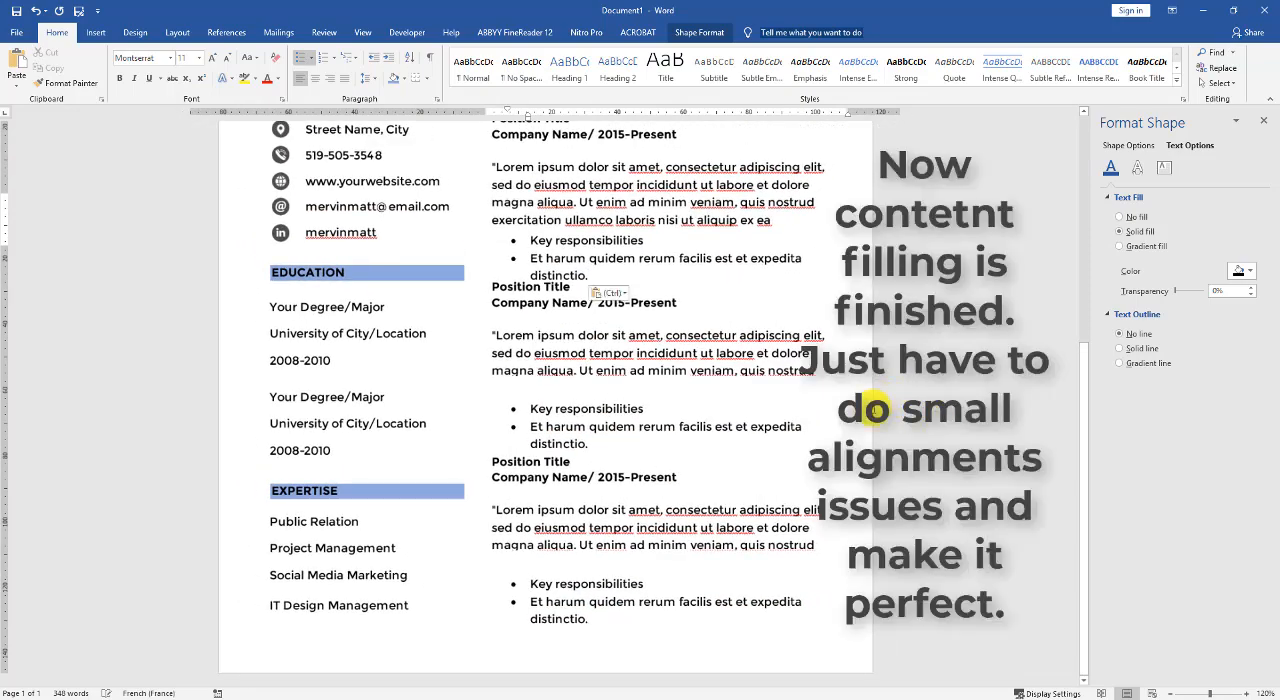
click(849, 461)
scroll(849, 461, up, 7)
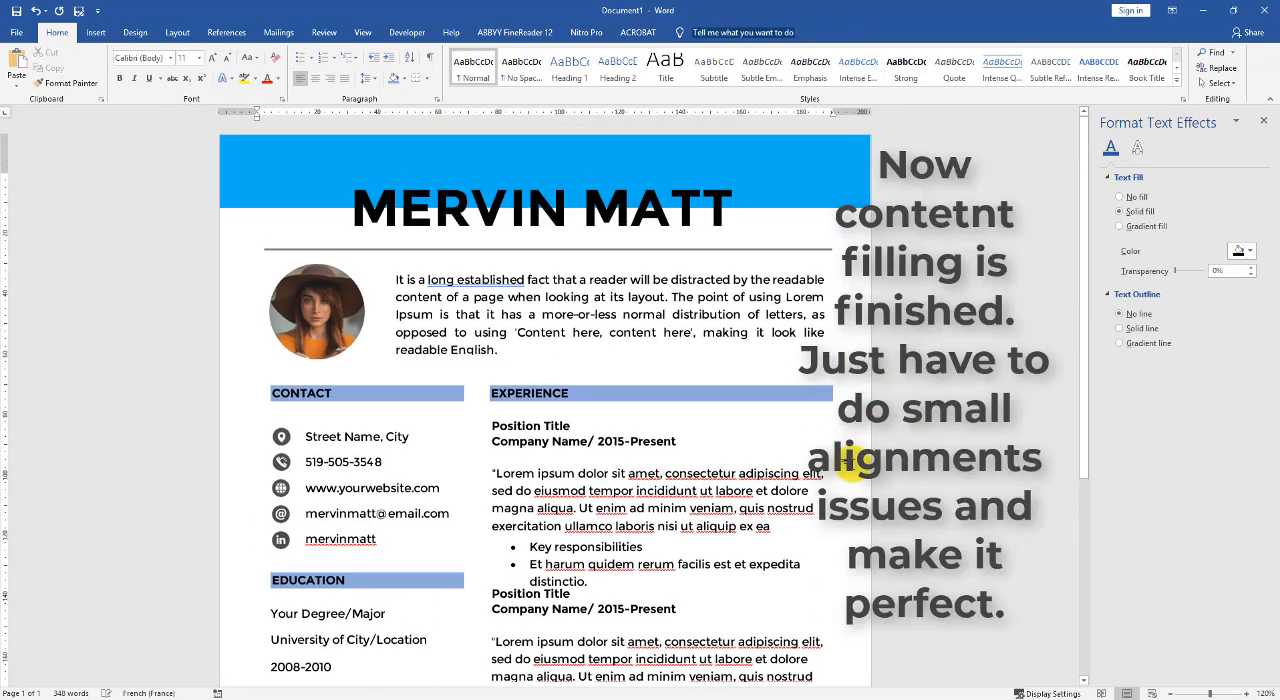
scroll(849, 461, down, 4)
scroll(855, 470, down, 3)
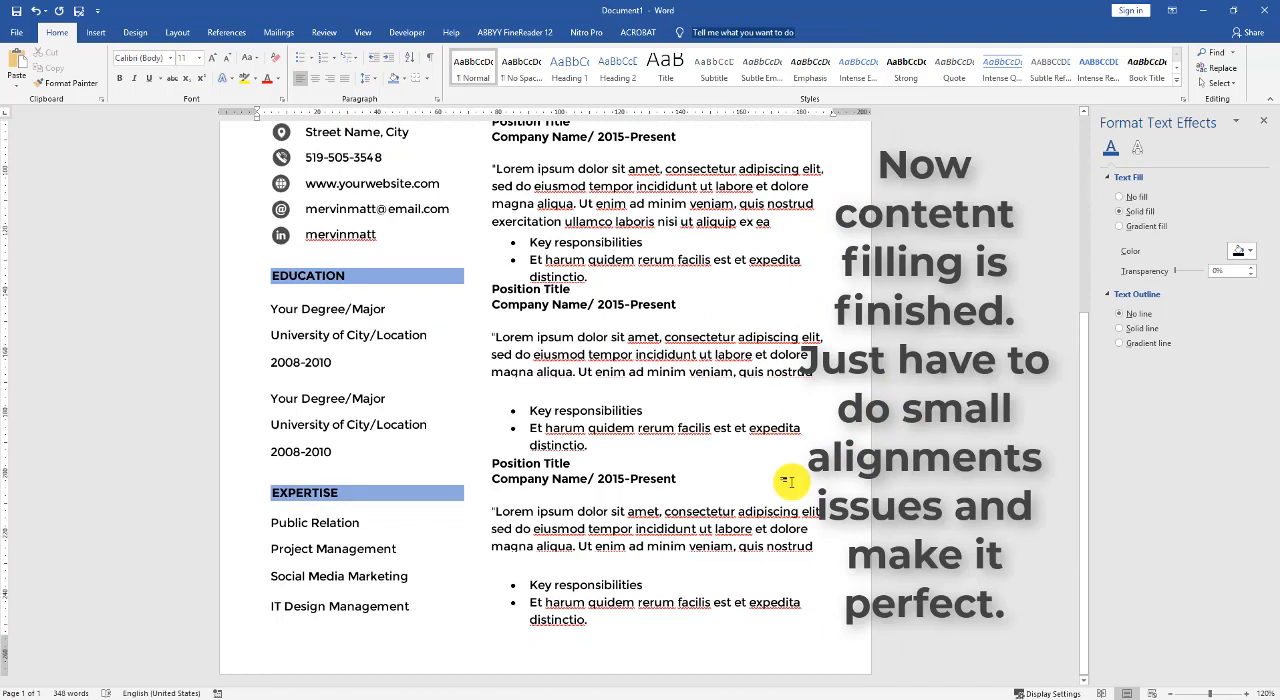
click(572, 602)
click(562, 482)
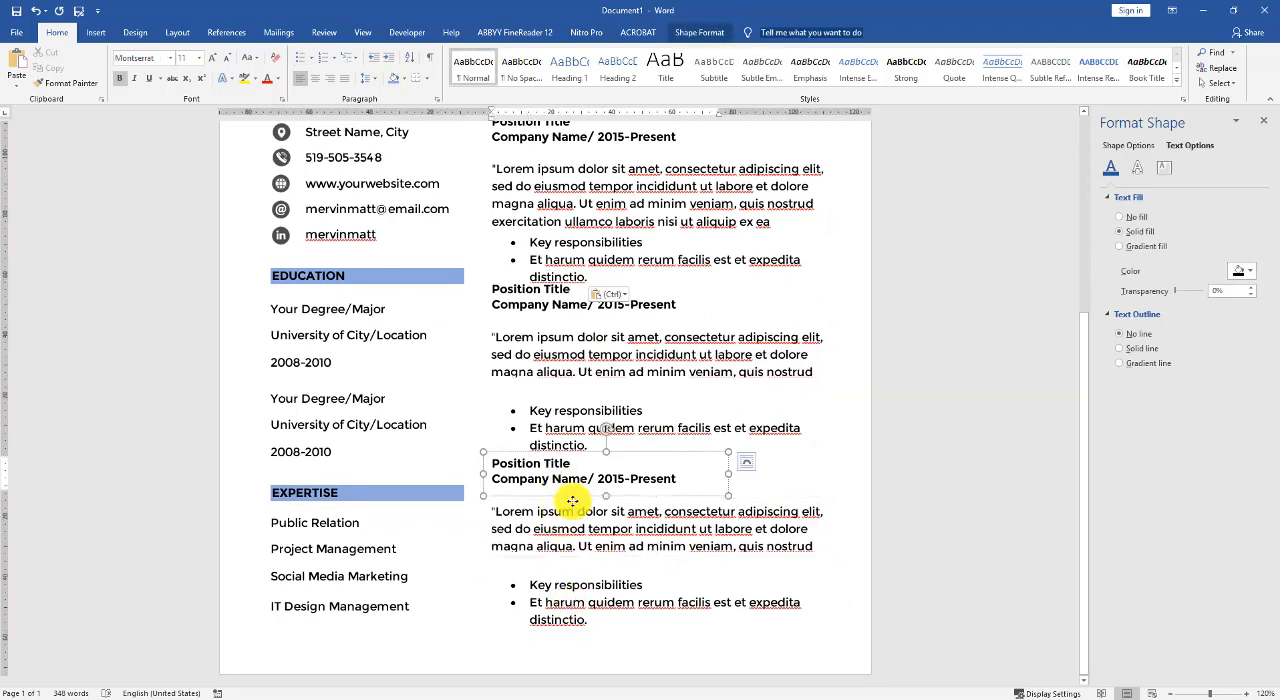
drag(572, 496, 573, 509)
click(566, 591)
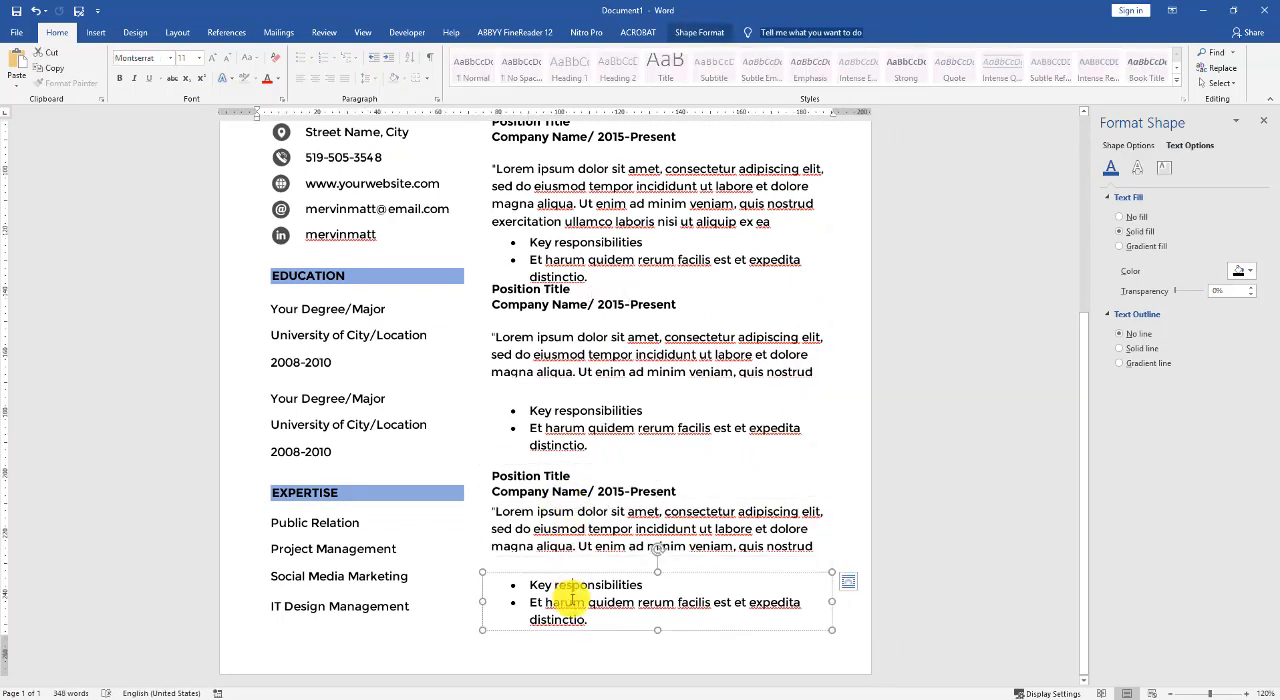
drag(566, 571, 568, 565)
- Select the third job's title, paragraph and responsibilities boxes and shift them down together, away from the second job
shift+click(566, 536)
shift+click(566, 503)
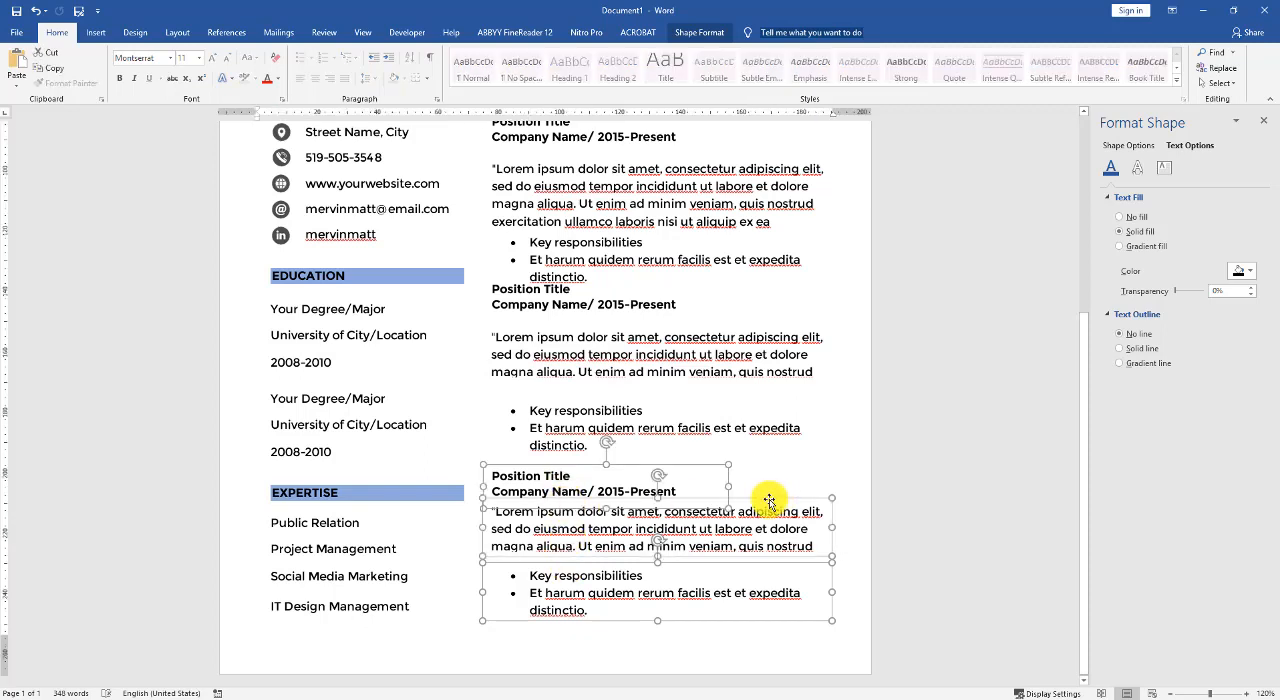
drag(769, 498, 769, 513)
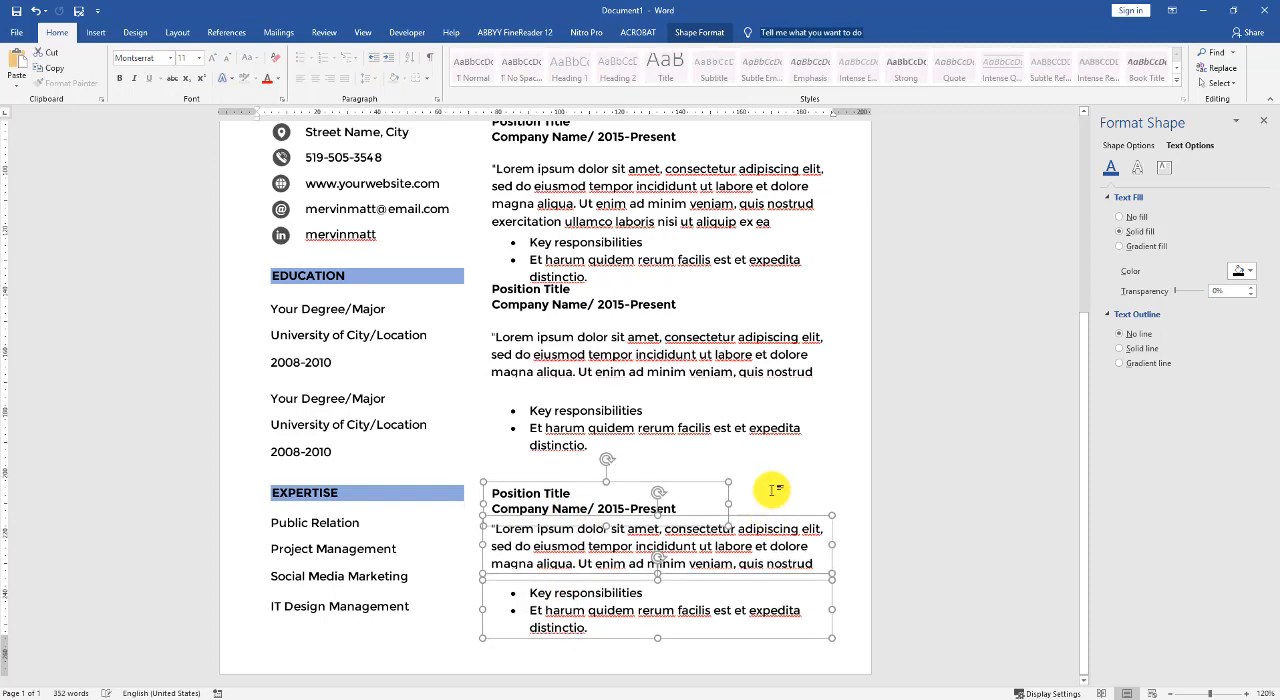
click(774, 490)
- Nudge the first job's title box up, and move its paragraph and responsibilities boxes up together close beneath it
click(553, 405)
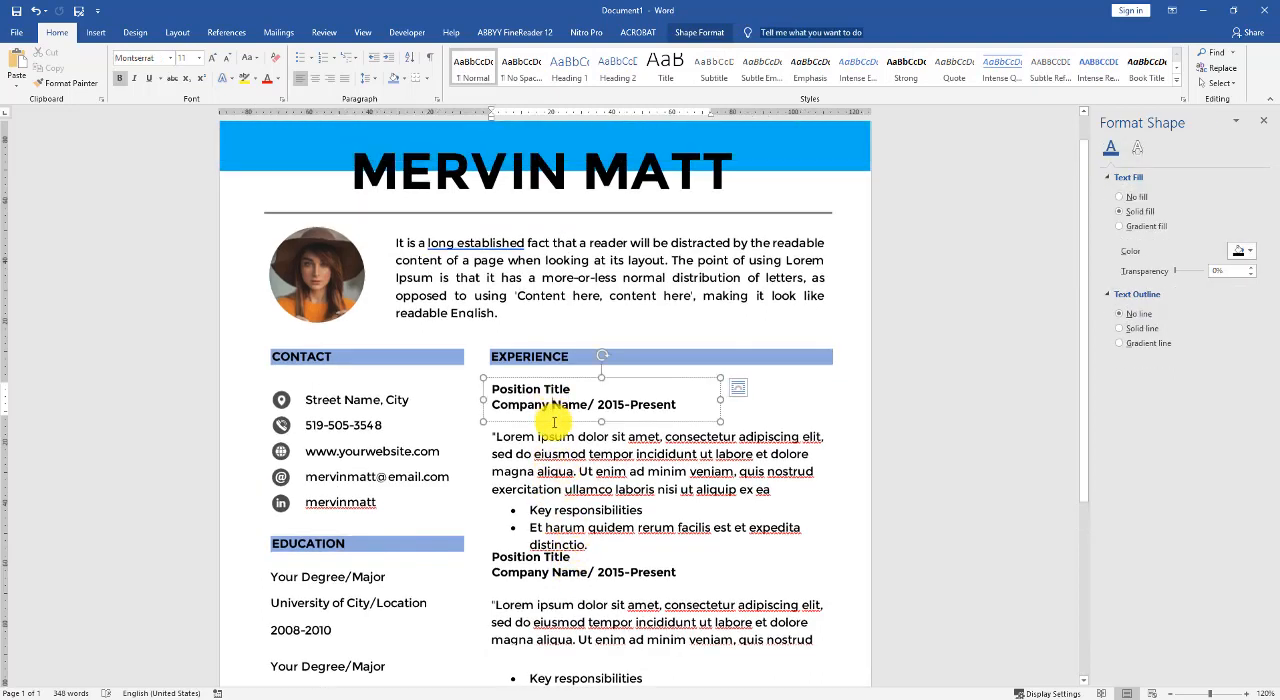
click(522, 430)
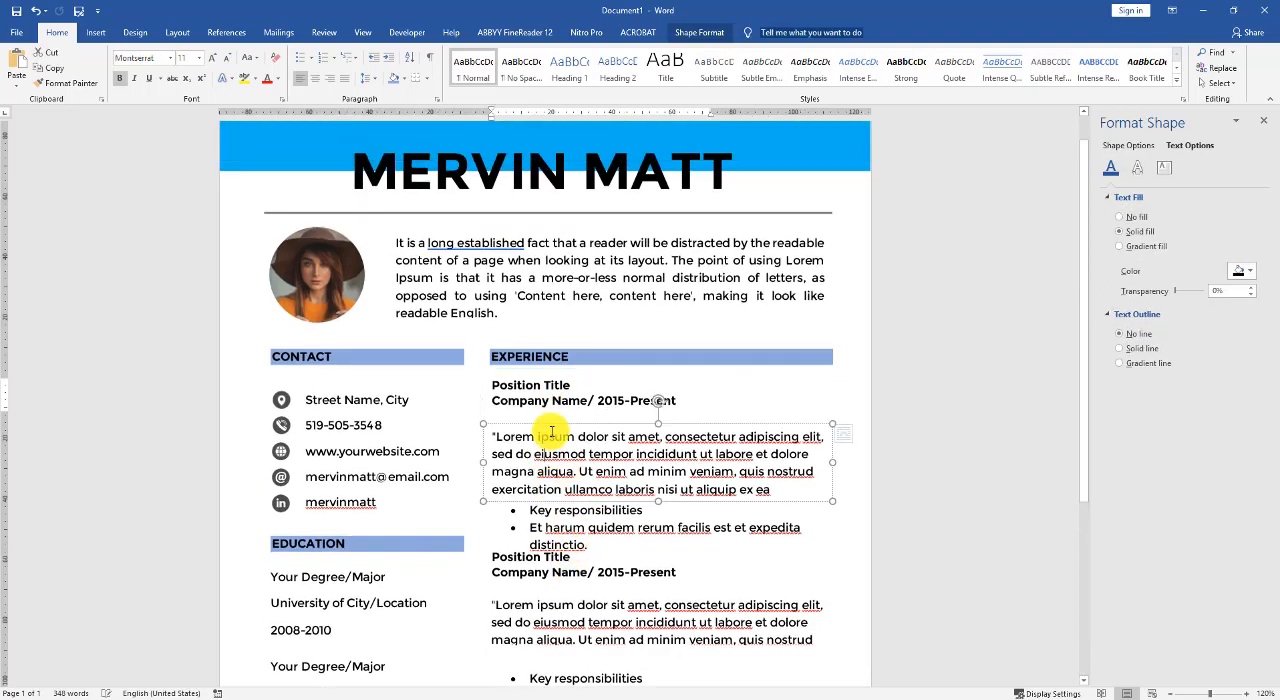
shift+click(563, 505)
drag(563, 505, 569, 490)
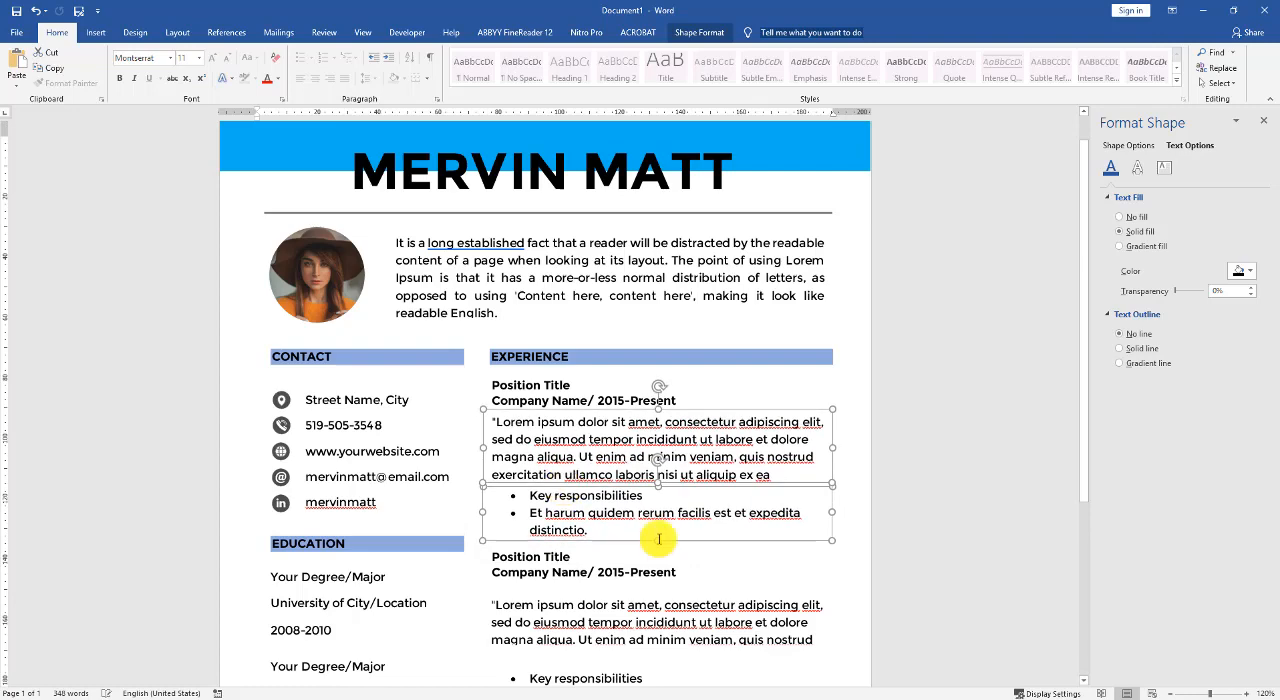
click(700, 551)
- Move the second job's title box down, and shift its paragraph and responsibilities boxes up to tighten the spacing
scroll(840, 563, down, 2)
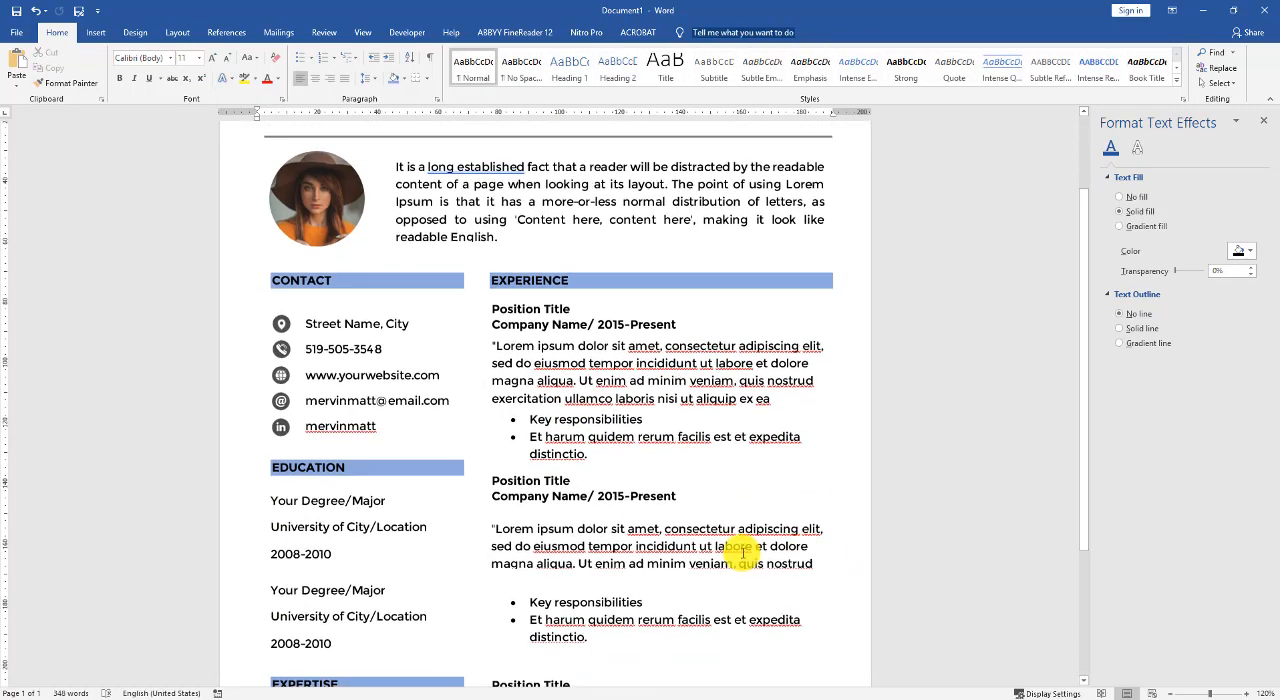
drag(585, 515, 586, 525)
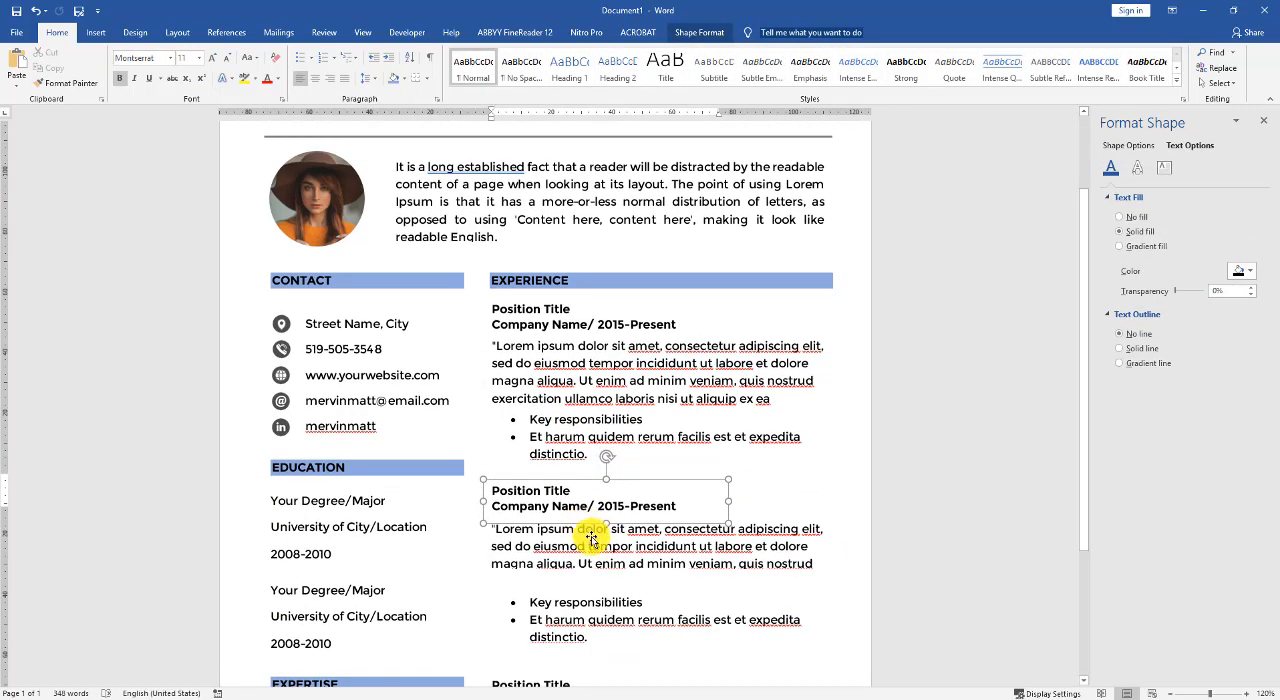
click(596, 575)
drag(594, 570, 595, 567)
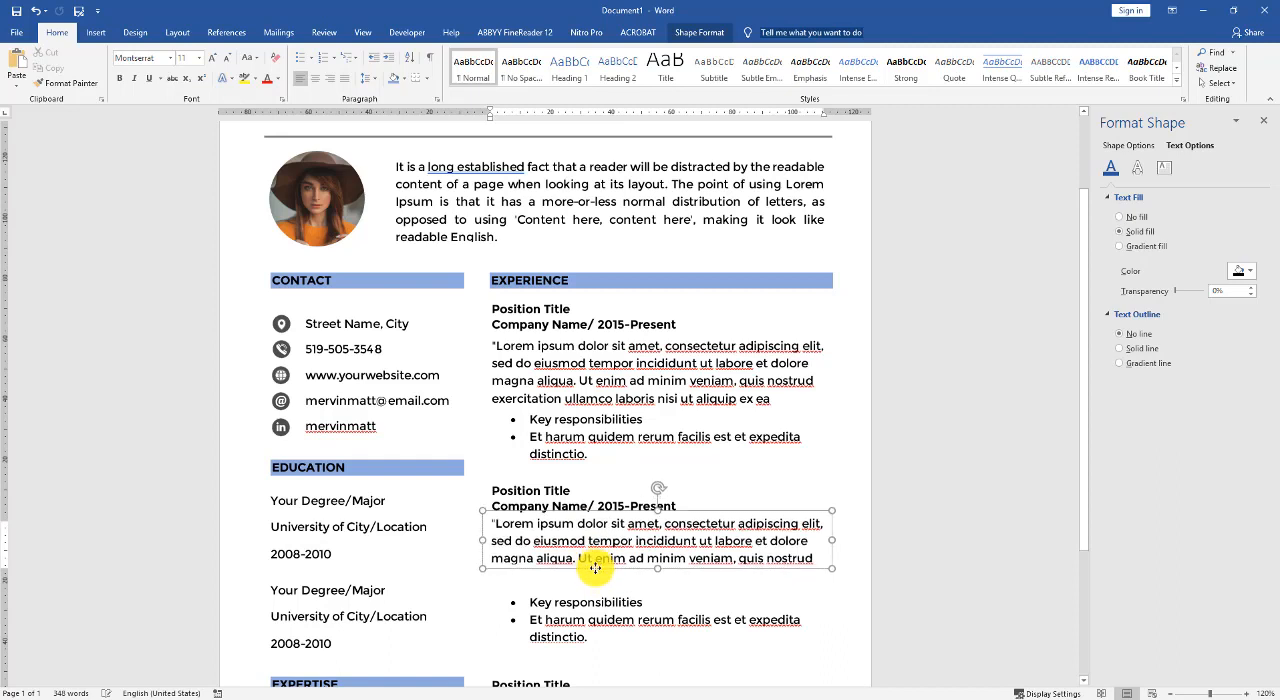
click(591, 595)
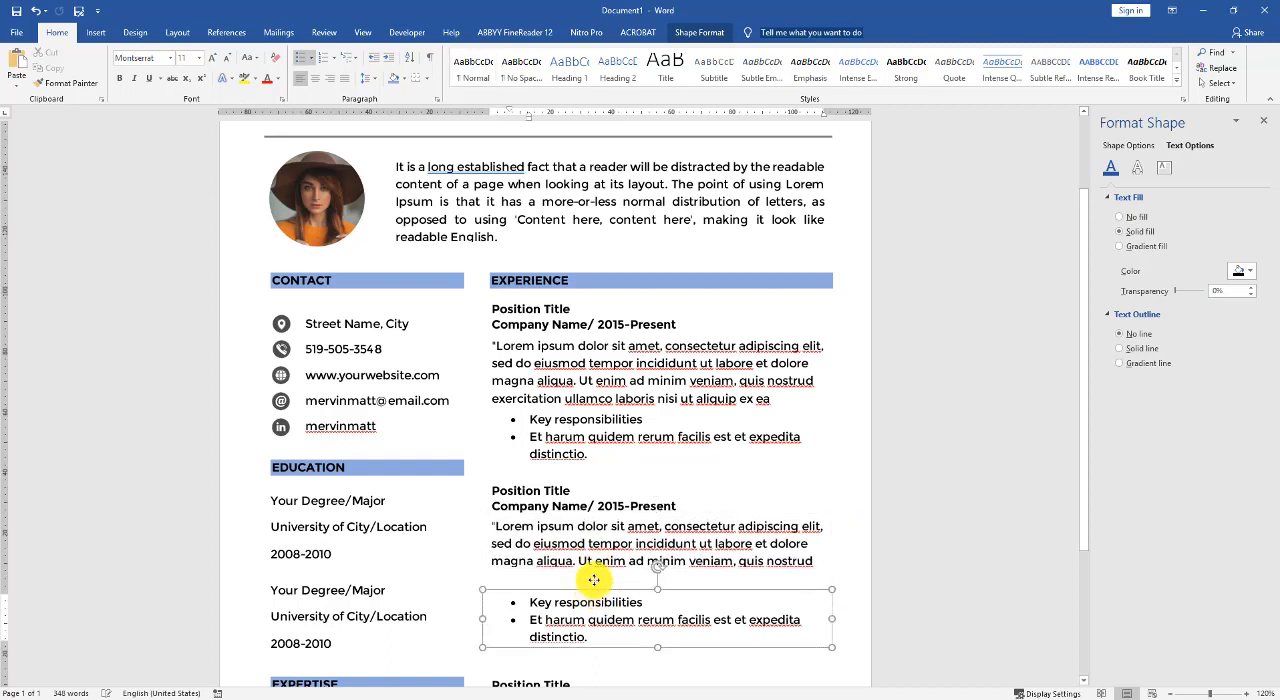
drag(594, 580, 592, 575)
click(722, 641)
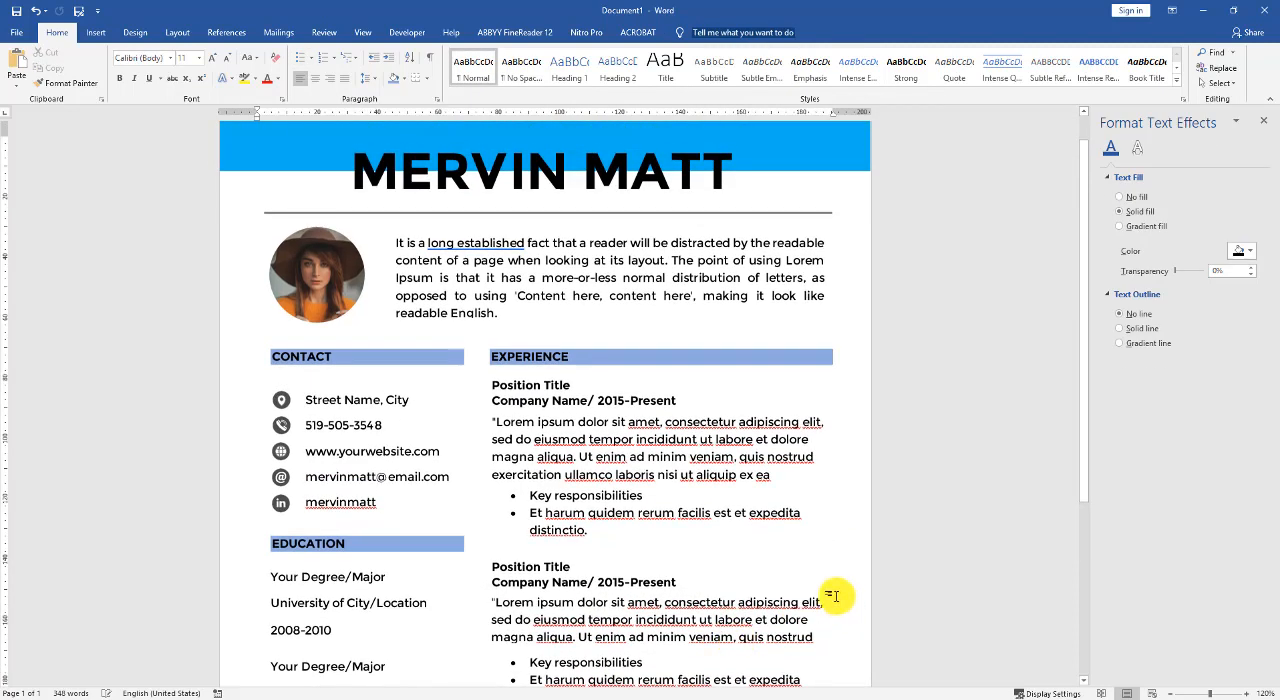
- Select all three of the third job's text boxes and move them up together, closer to the second job
scroll(836, 597, down, 4)
click(527, 544)
shift+click(568, 571)
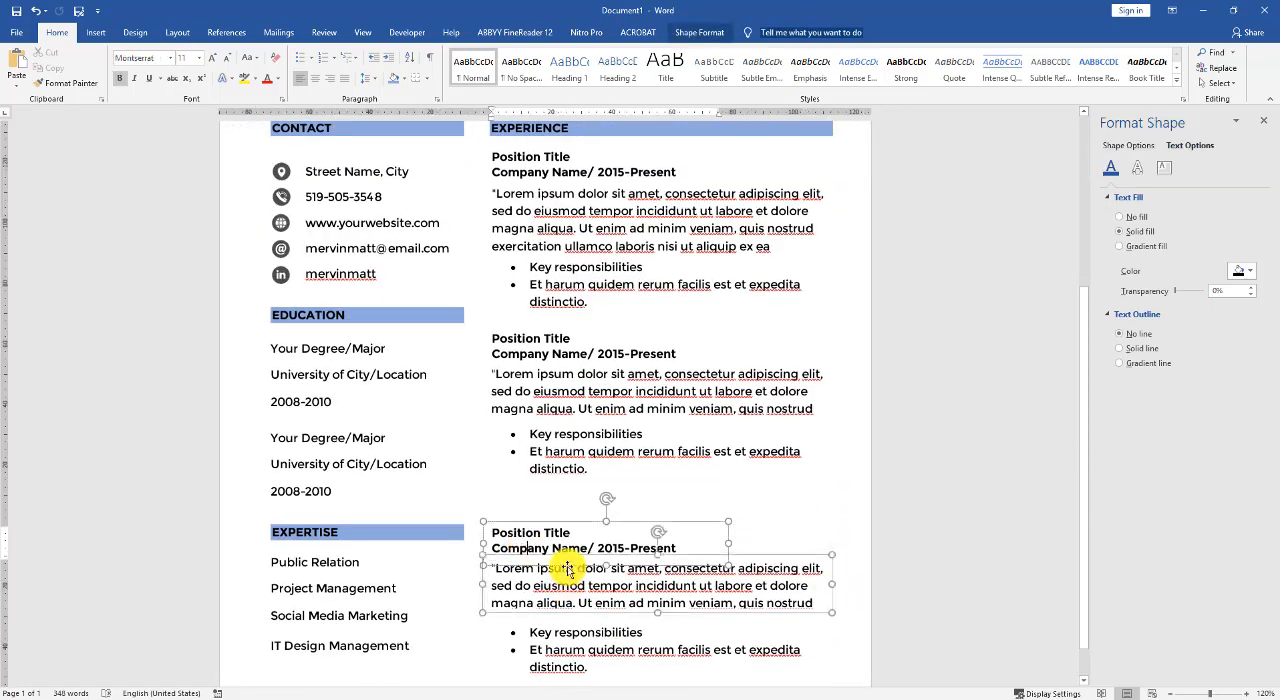
shift+click(589, 620)
drag(587, 622, 585, 582)
click(834, 593)
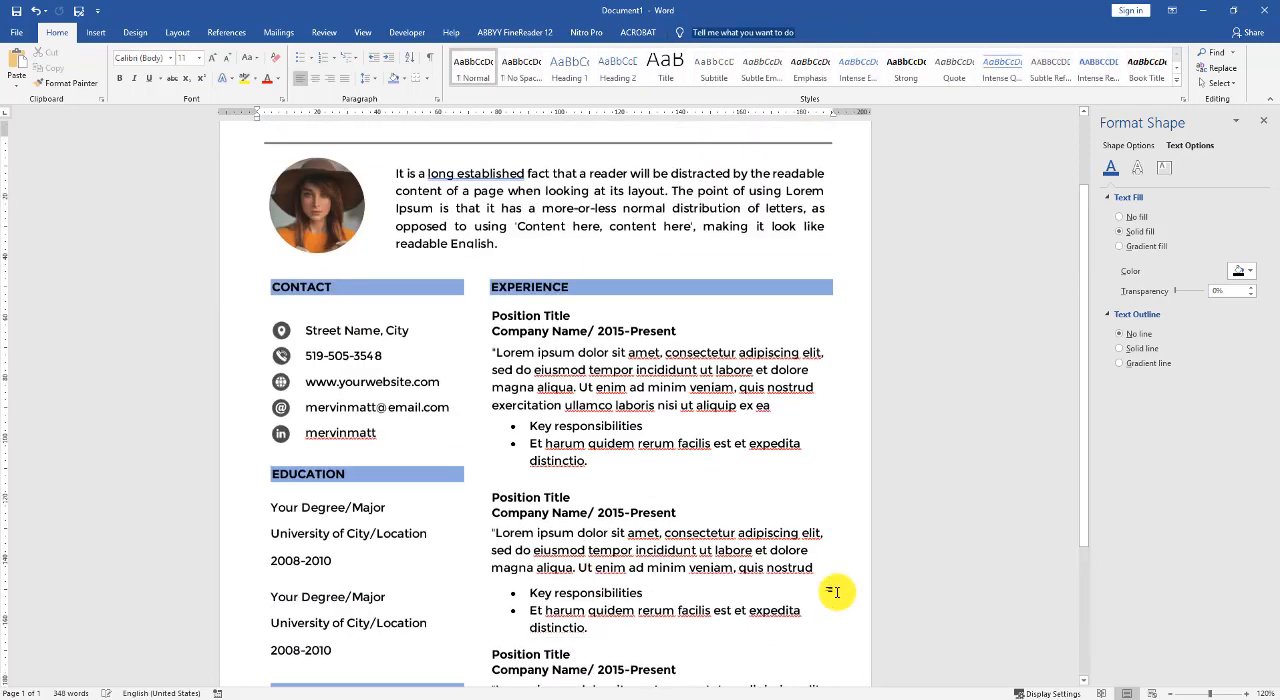
- Move the third job's three text boxes down slightly together to even out the gap below the second job
scroll(832, 595, down, 4)
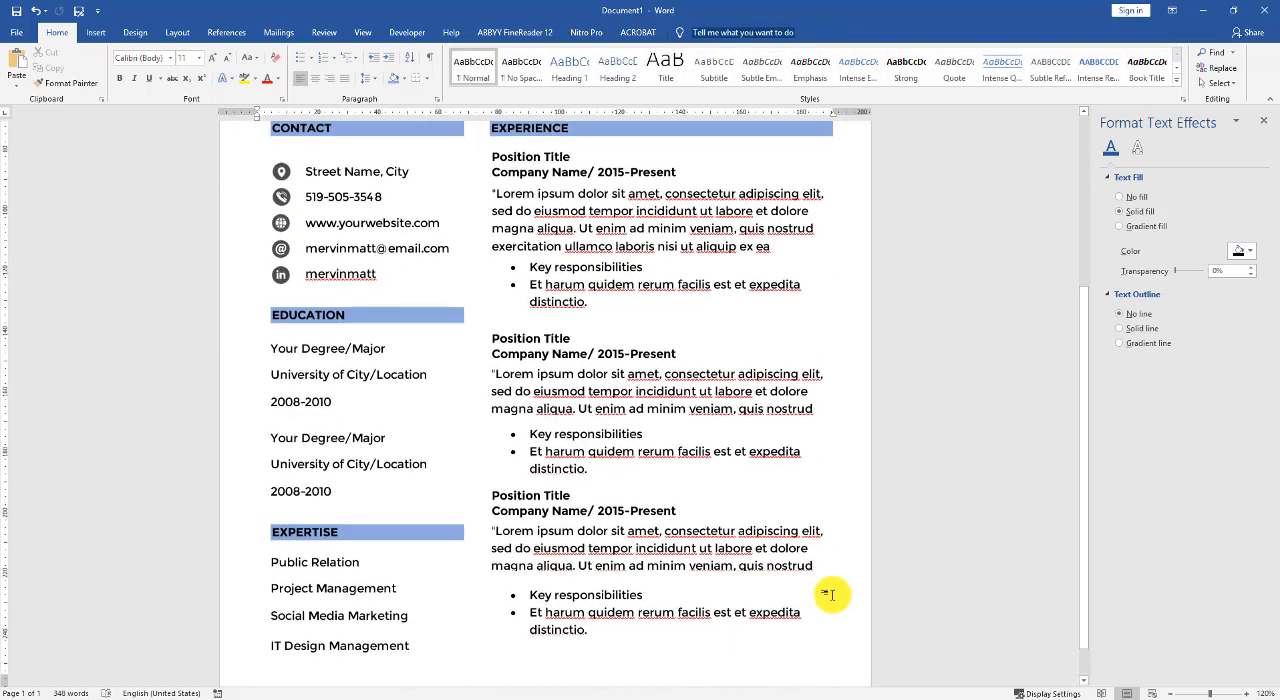
shift+click(542, 511)
shift+click(553, 573)
shift+click(559, 617)
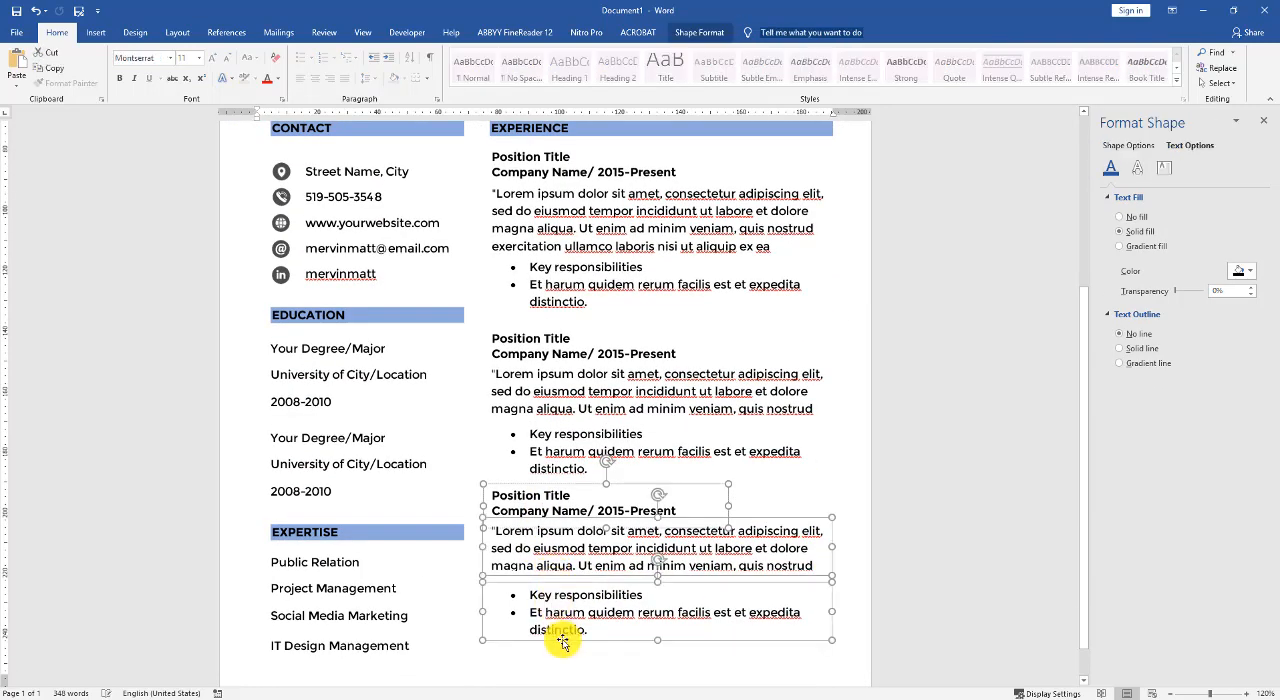
drag(562, 643, 564, 650)
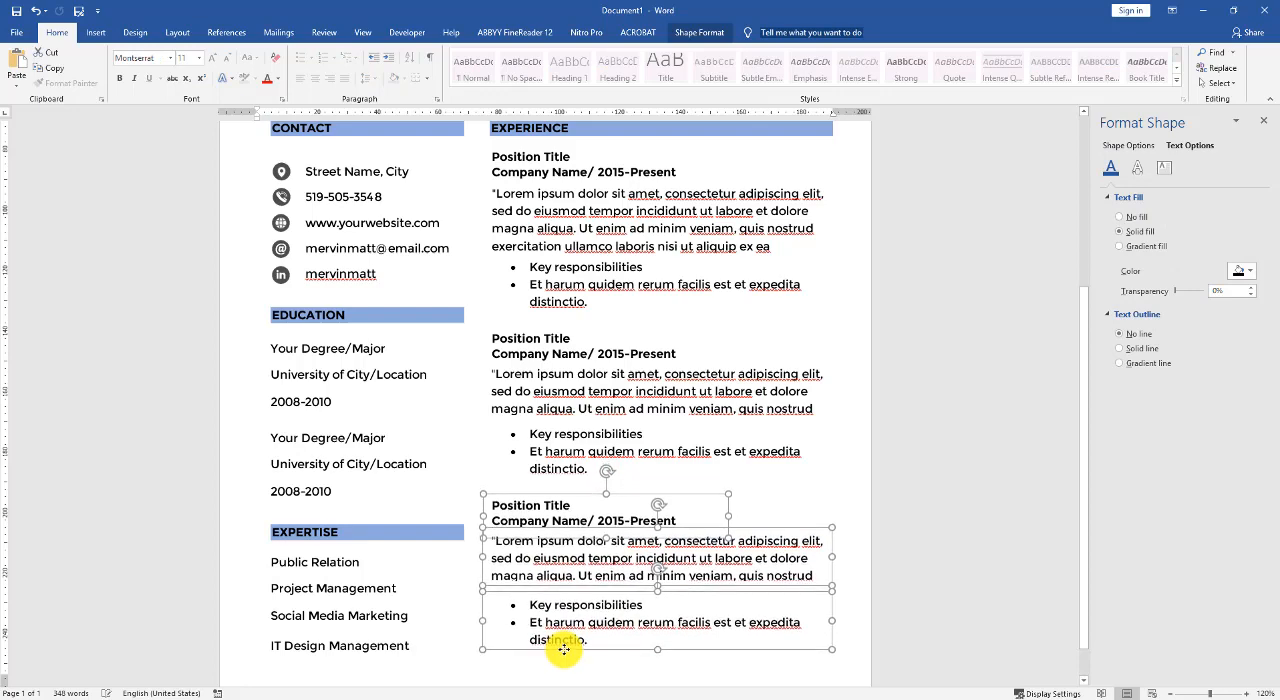
click(837, 574)
scroll(771, 563, down, 4)
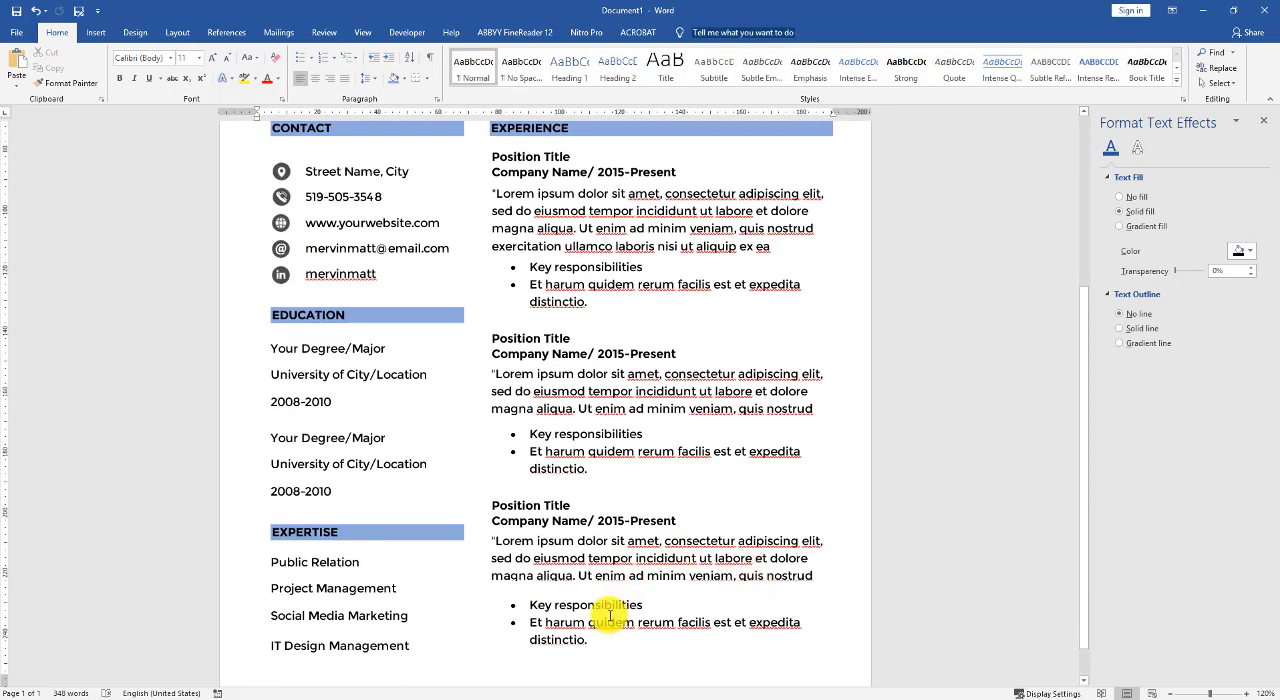
scroll(609, 617, down, 1)
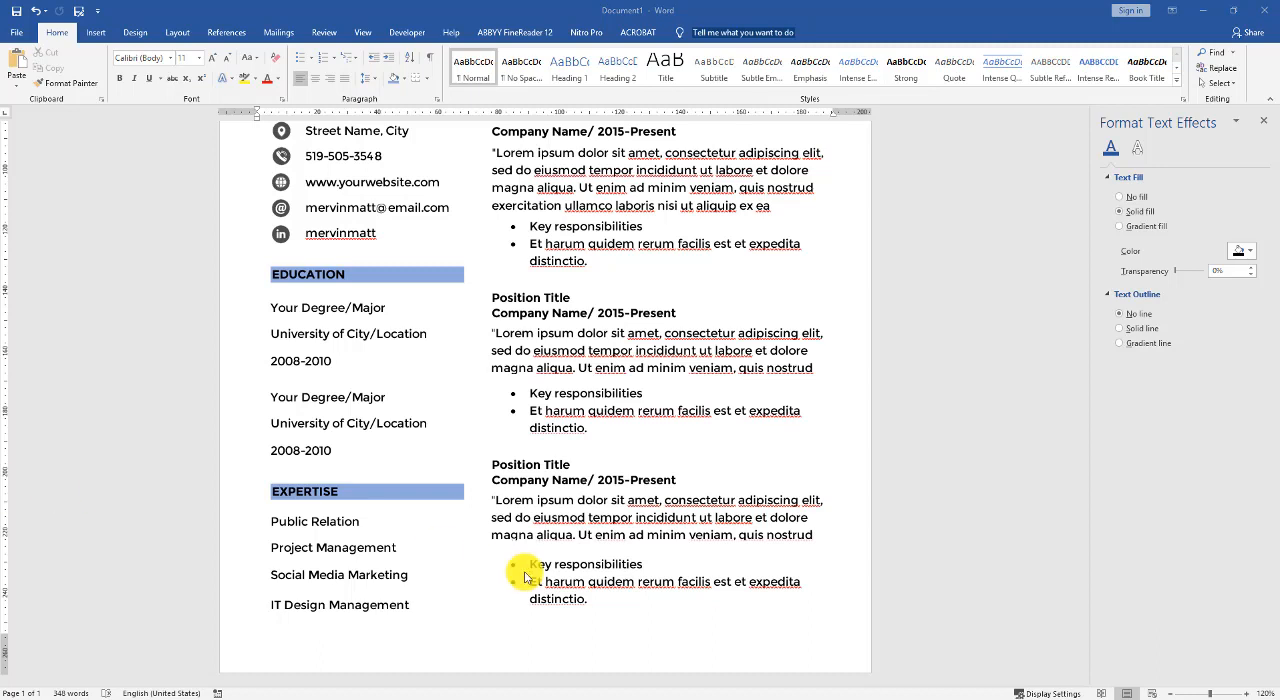
- Try to paste the copied "Nam libero tempore" sentence as a new bullet at the end of the third job's list
click(587, 601)
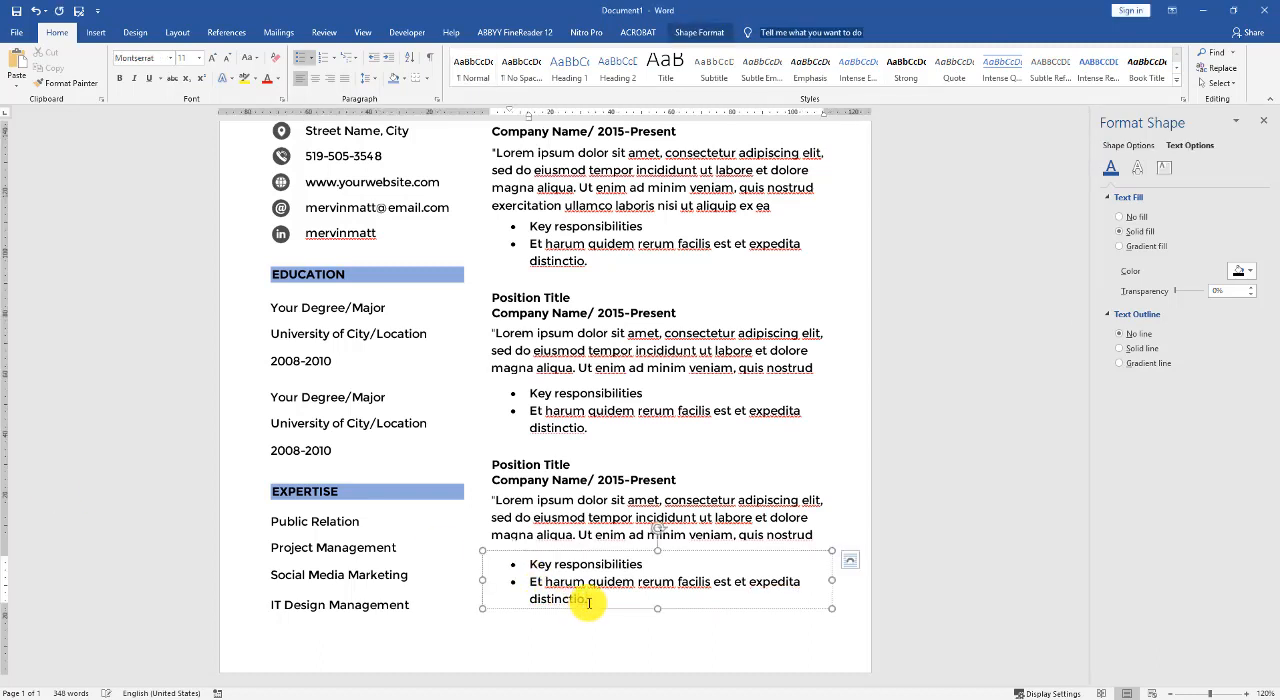
text(Nam libero tempore, cum soluta nobis est eligendi)
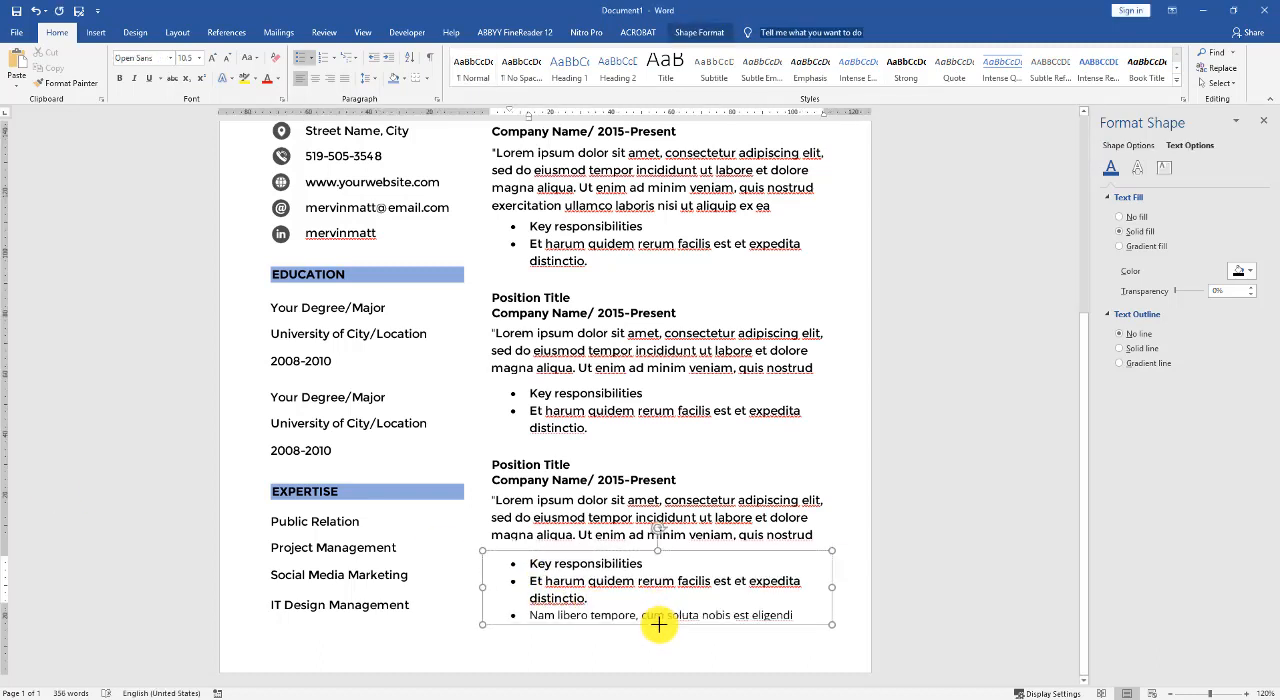
drag(659, 633, 588, 606)
click(590, 601)
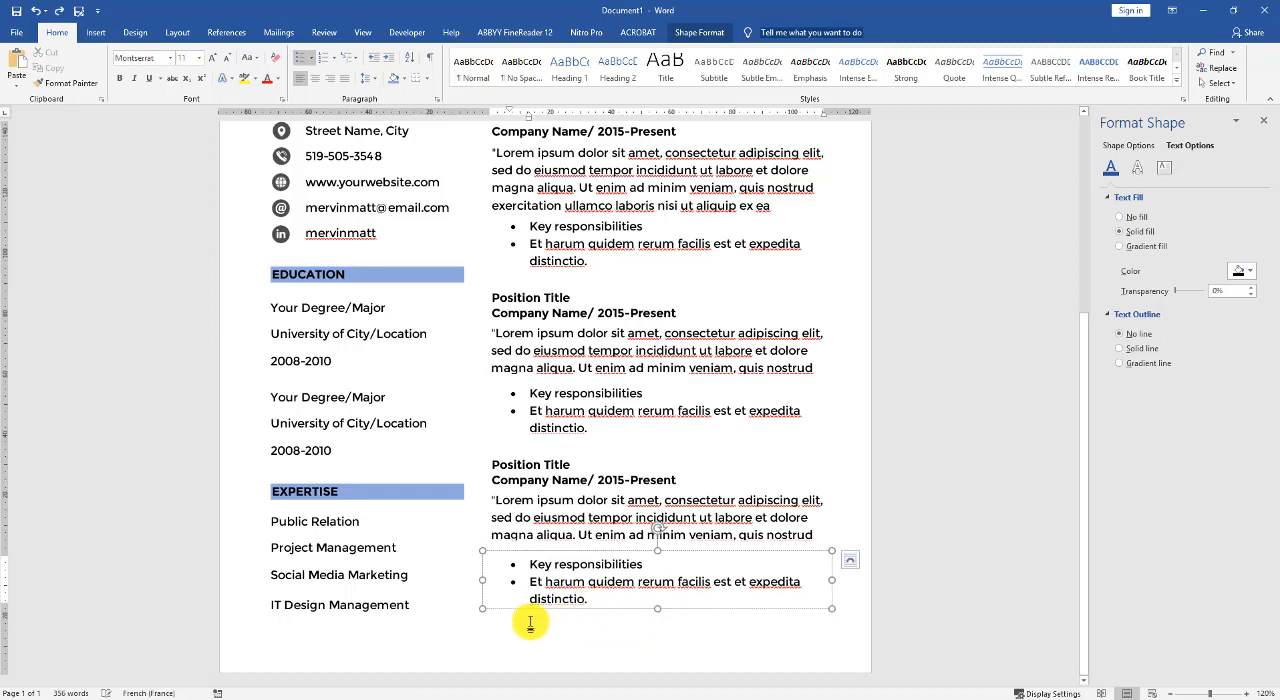
- Extend the third job's responsibilities box downward and remove the pasted "Nam libero" text, keeping an empty bullet
drag(657, 608, 655, 634)
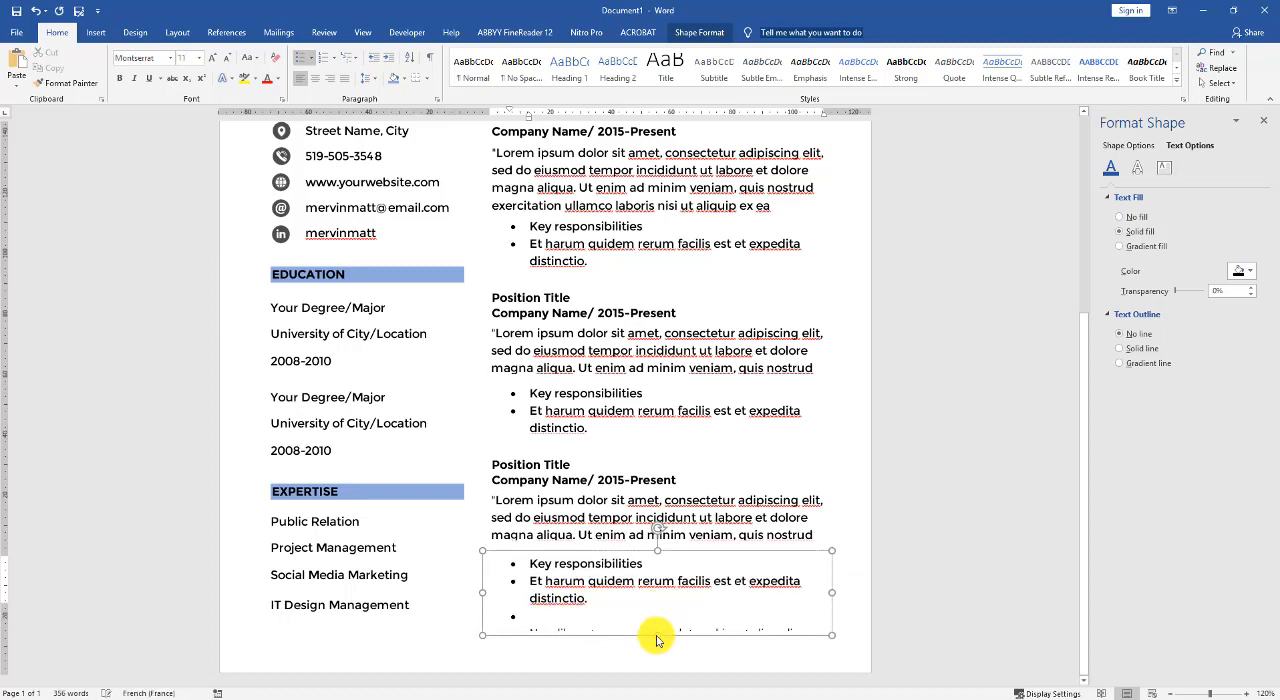
right_click(532, 617)
click(600, 412)
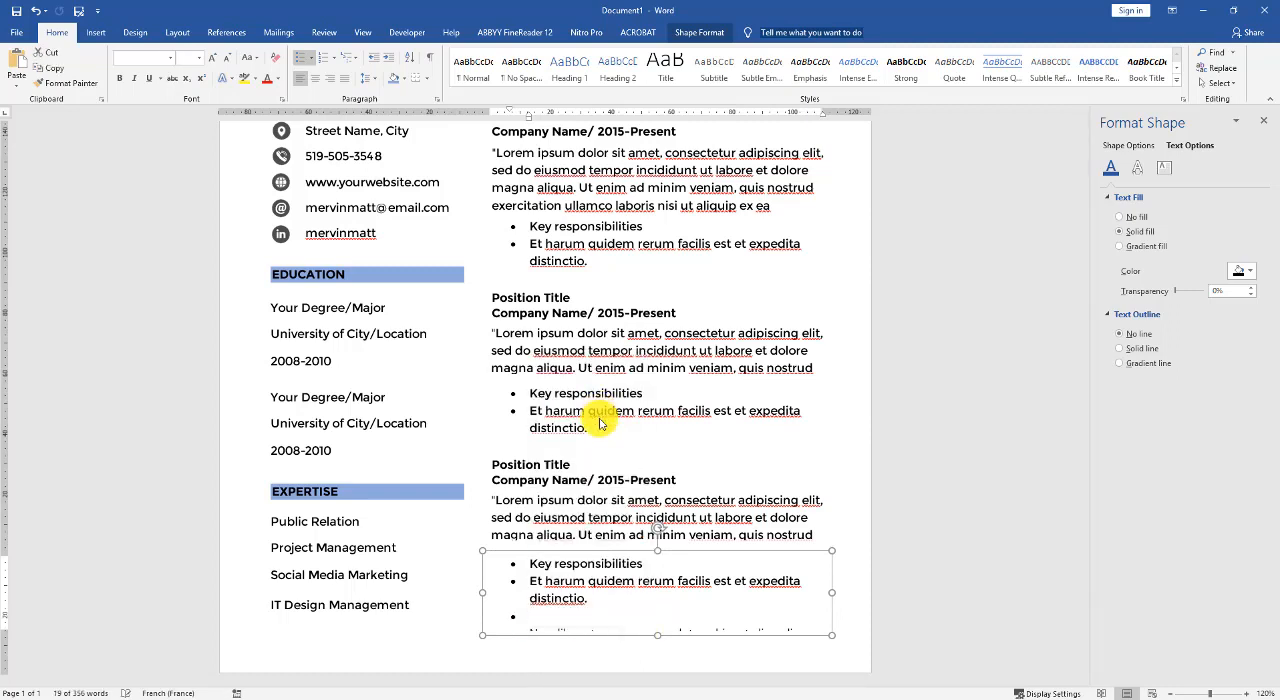
key(ctrl+z)
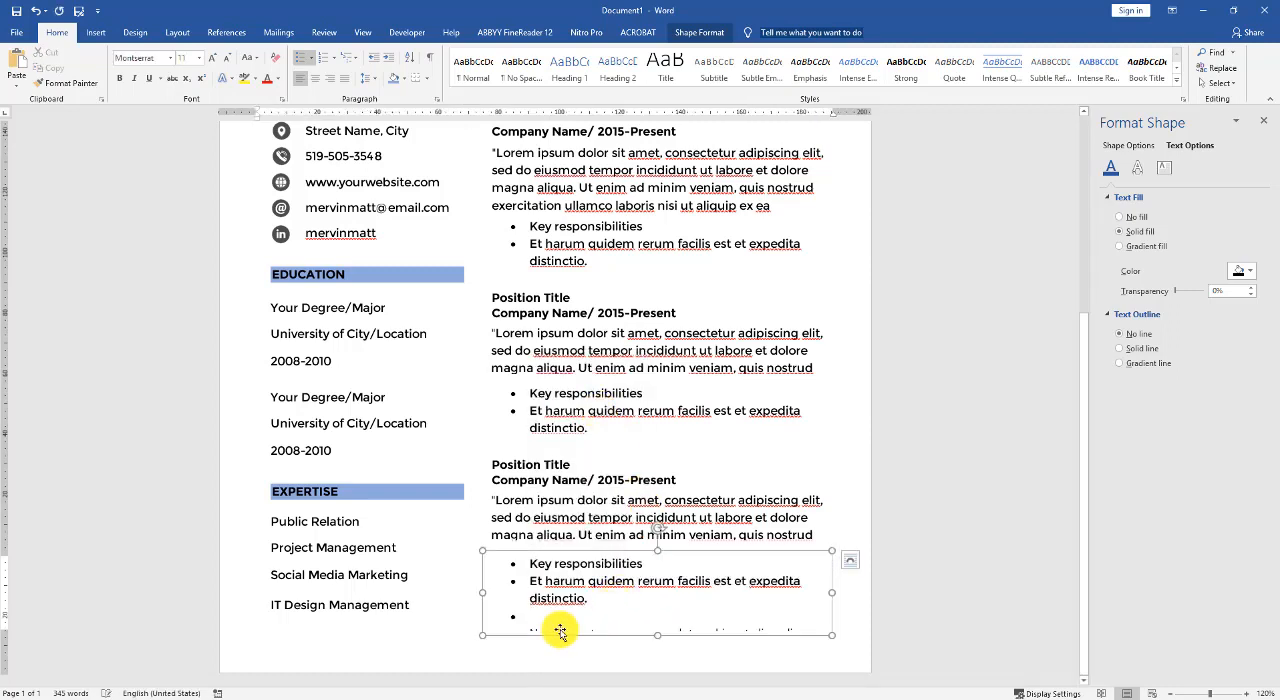
drag(532, 621, 818, 667)
key(ctrl+c)
click(528, 620)
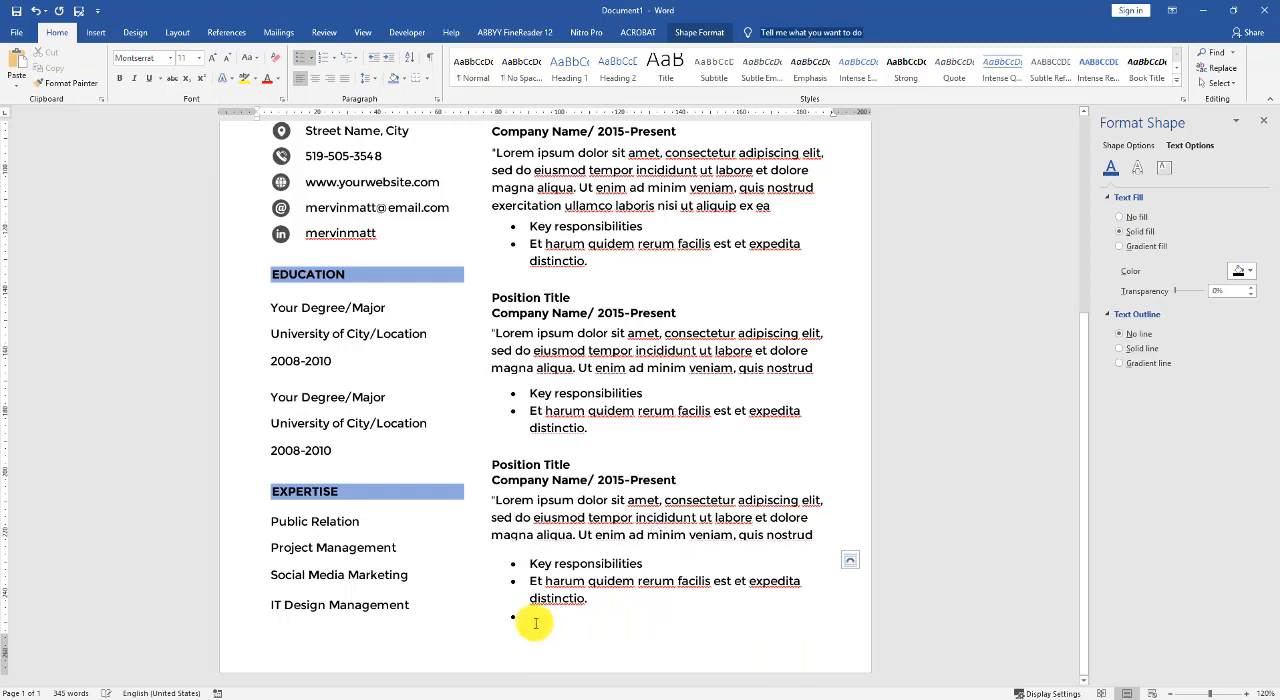
- Paste "Nam libero tempore, cum soluta nobis est eligendi" as plain text into the third job's empty bullet and extend the box to fit
right_click(530, 614)
click(600, 447)
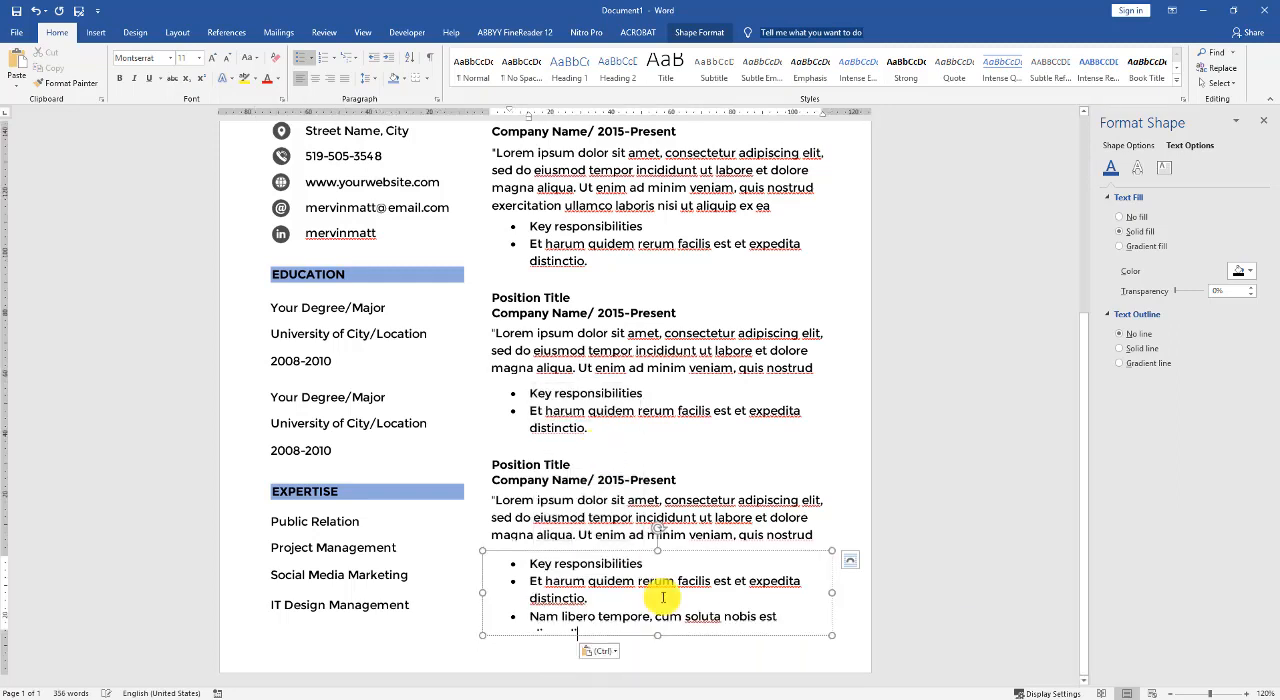
drag(655, 643, 655, 646)
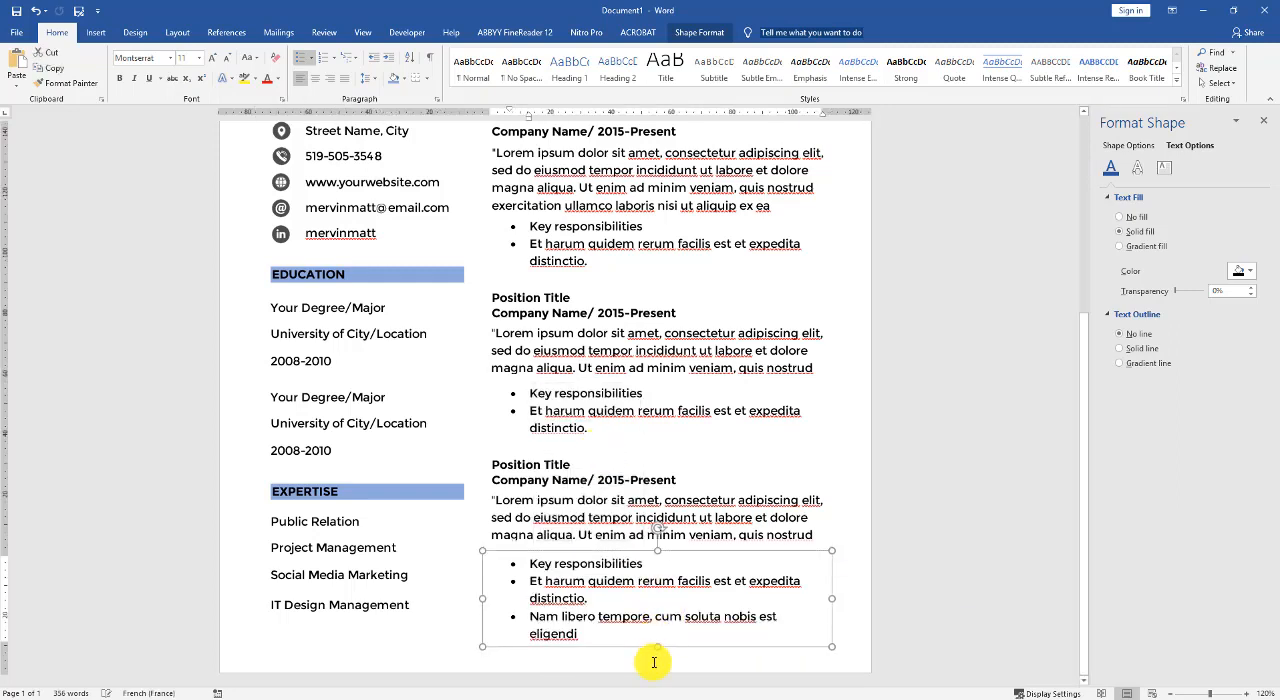
click(654, 662)
scroll(643, 614, up, 7)
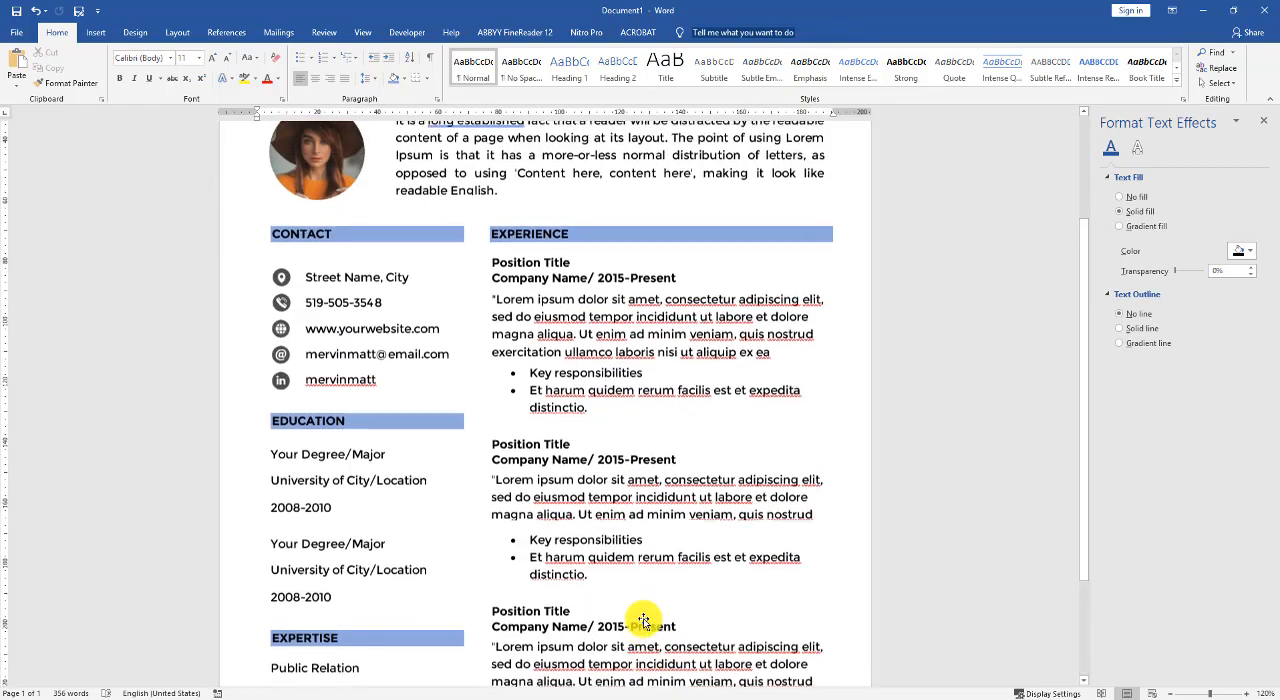
scroll(643, 617, down, 7)
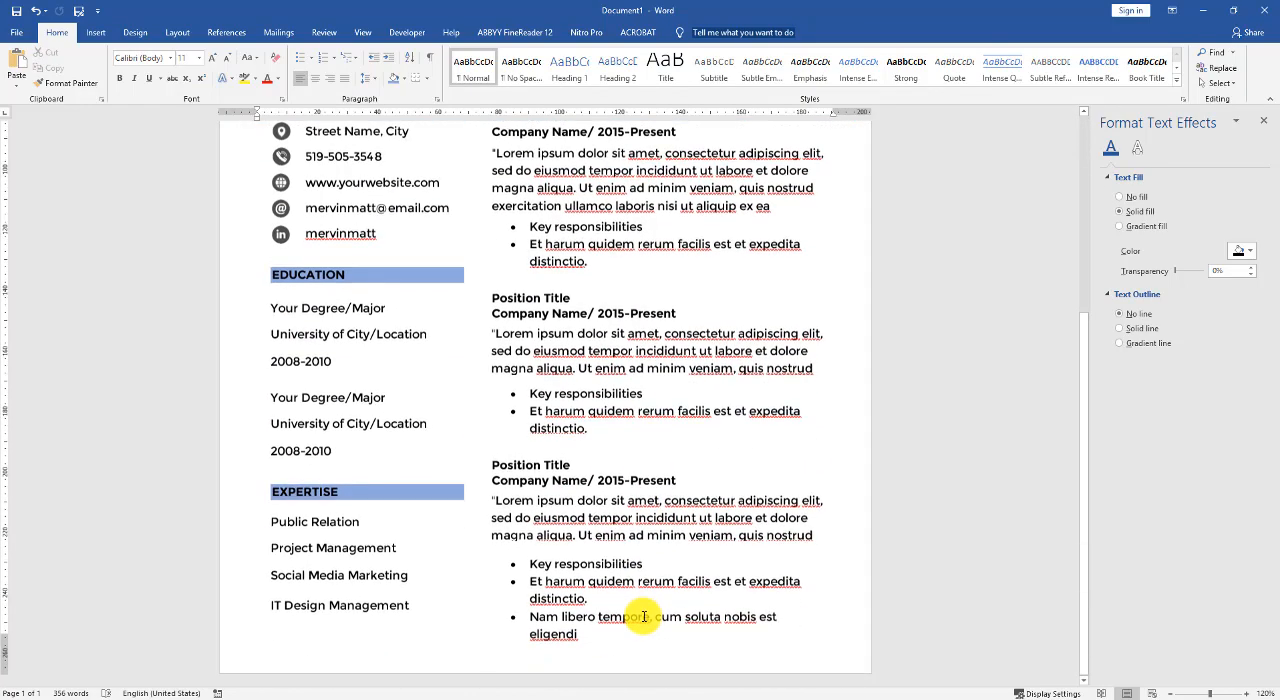
scroll(643, 617, down, 2)
scroll(643, 614, down, 4)
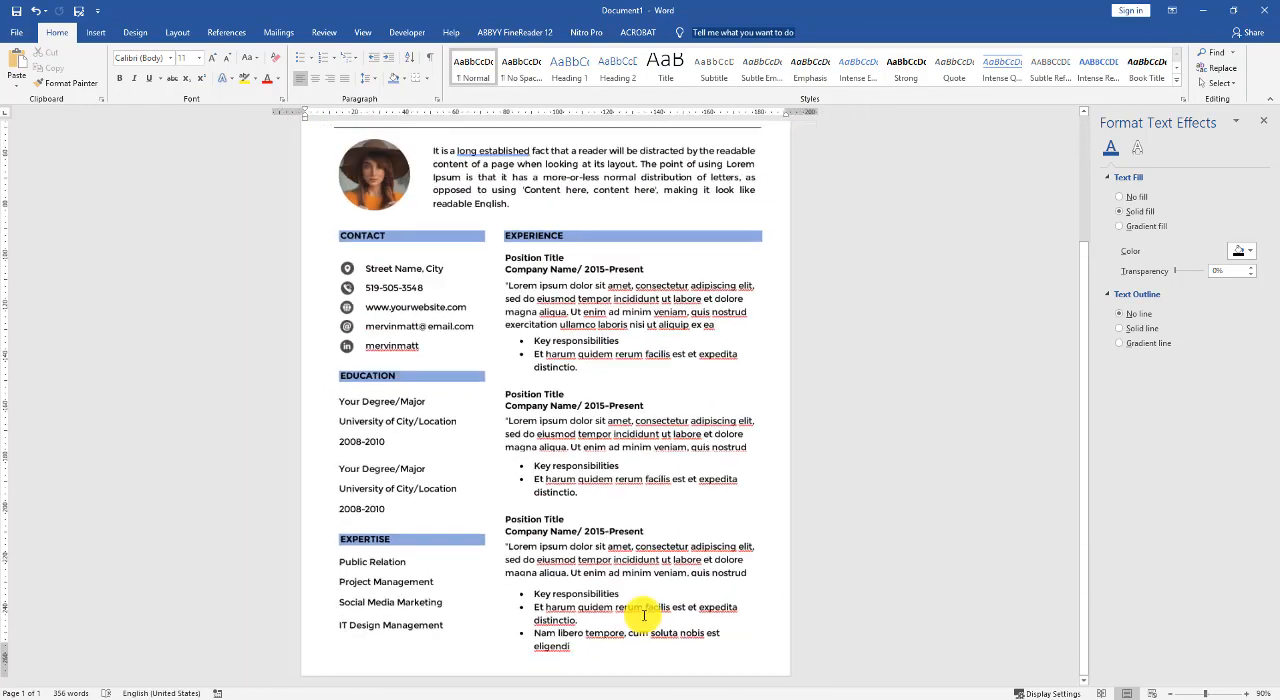